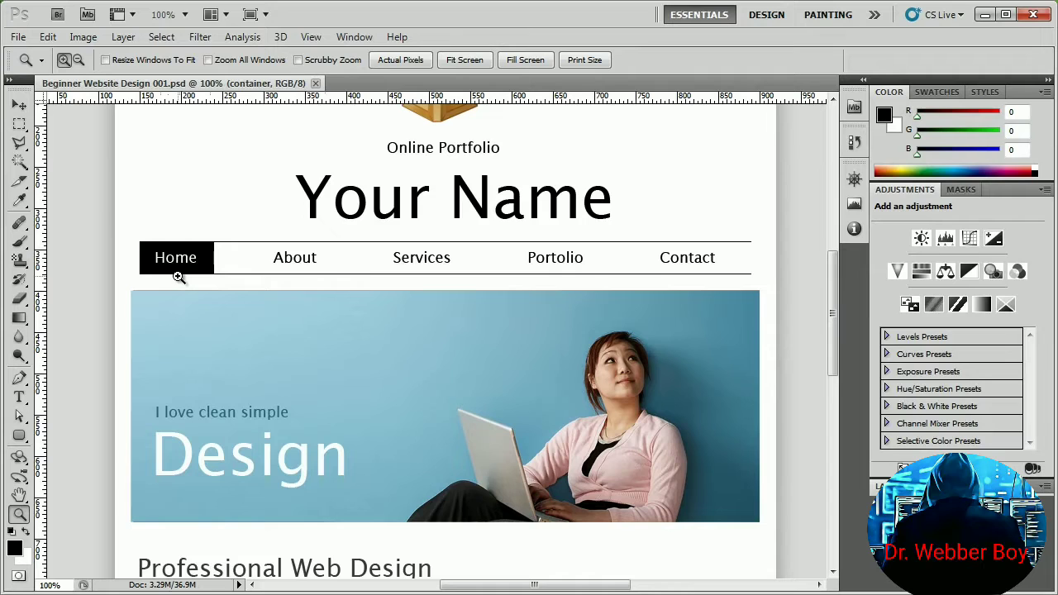
- Look over the finished website design from the navigation bar to the footer and view the whole page
scroll(323, 331, down, 3)
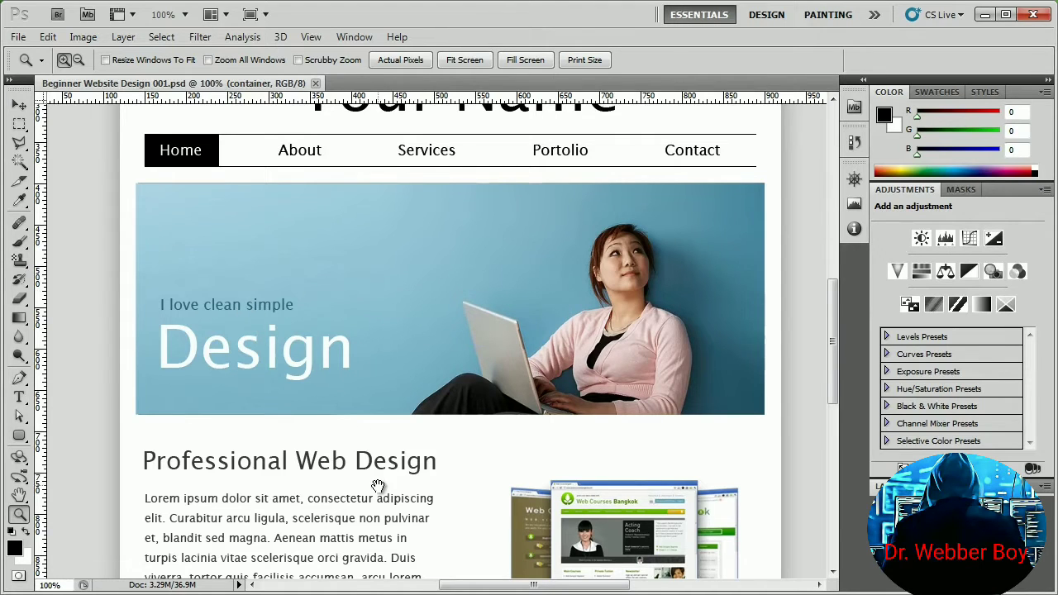
drag(377, 486, 444, 284)
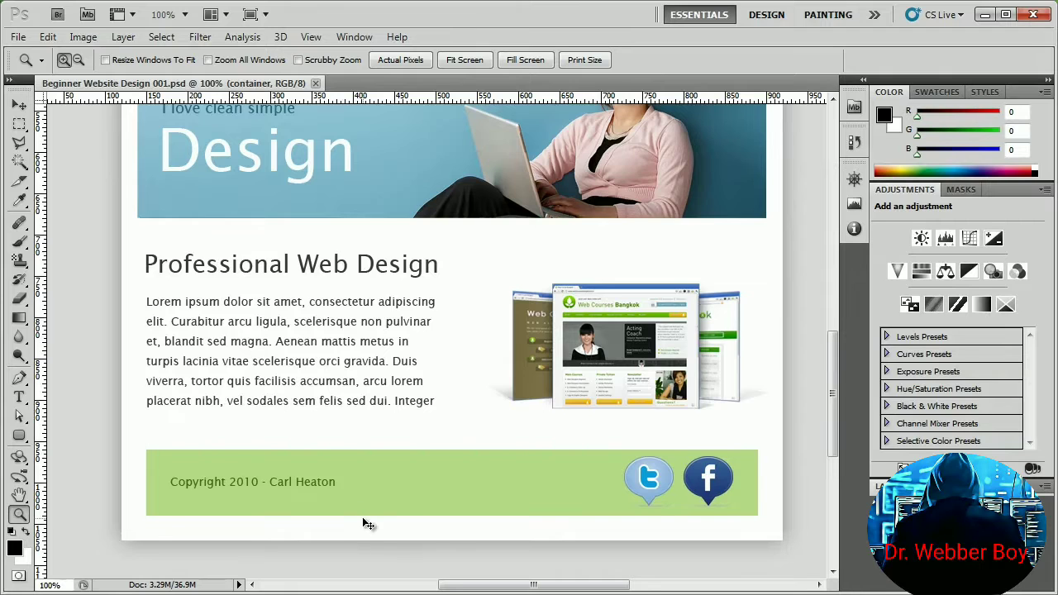
key(ctrl+minus)
key(ctrl+minus)
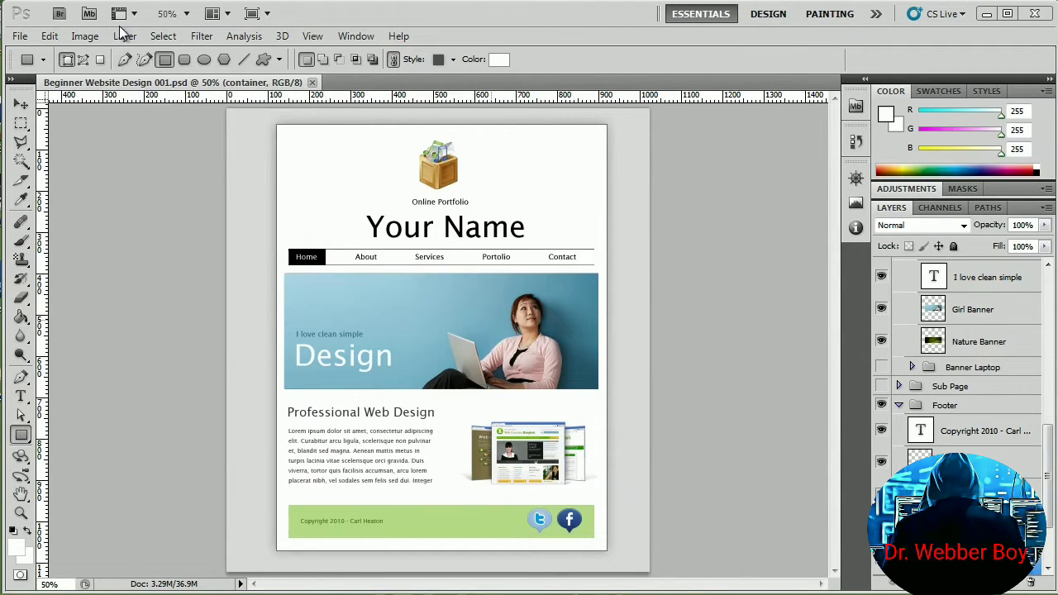
- Create a new blank 1024 × 1200 pixel document at 72 pixels/inch, RGB Color, with a white background
click(19, 36)
click(32, 55)
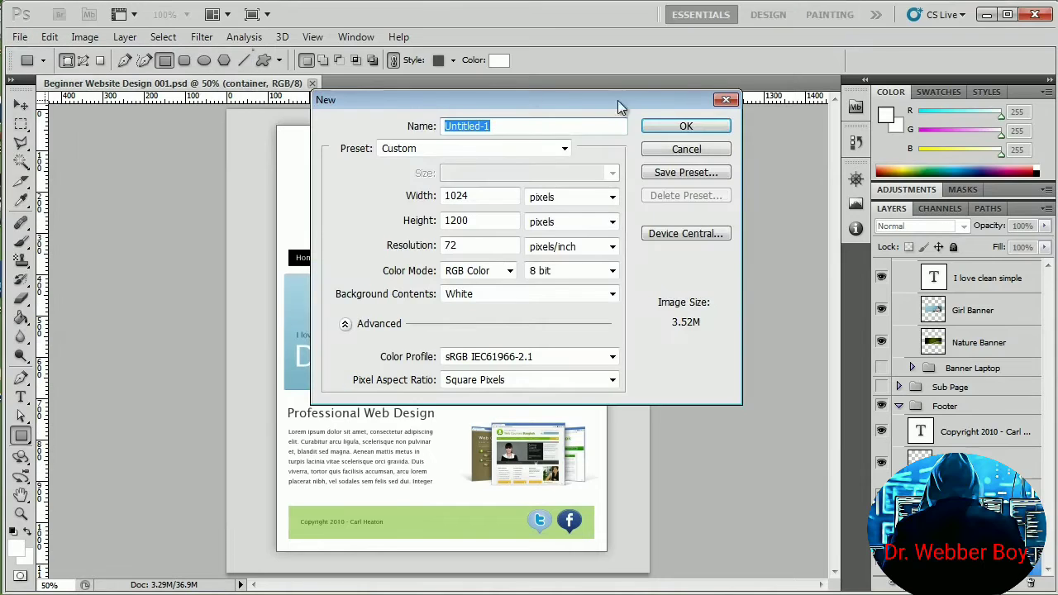
click(675, 130)
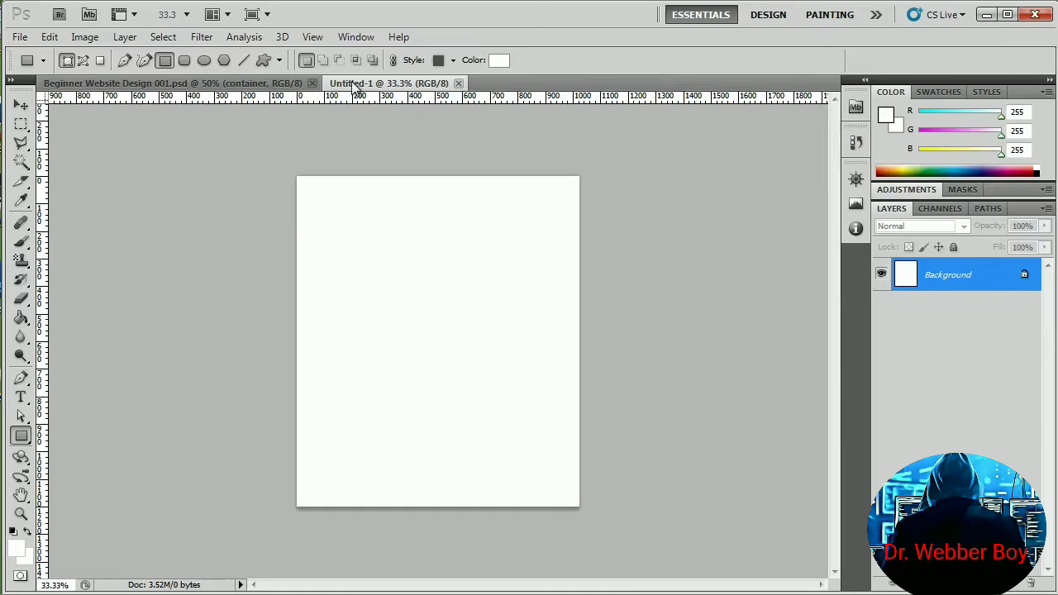
- Toggle the rulers off and back on, and set their units to pixels
click(316, 39)
mouse_move(361, 285)
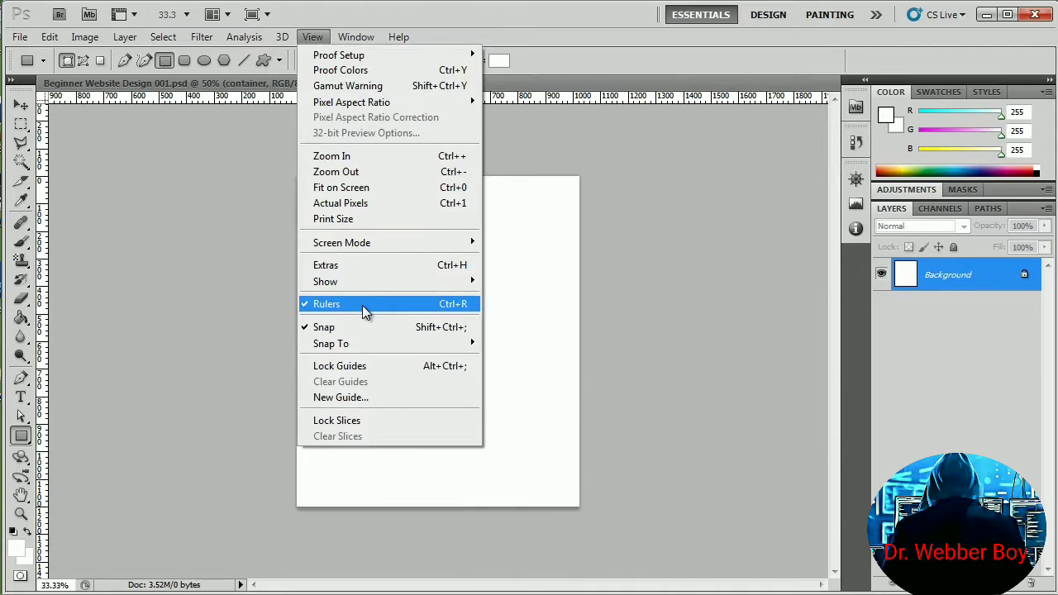
click(497, 14)
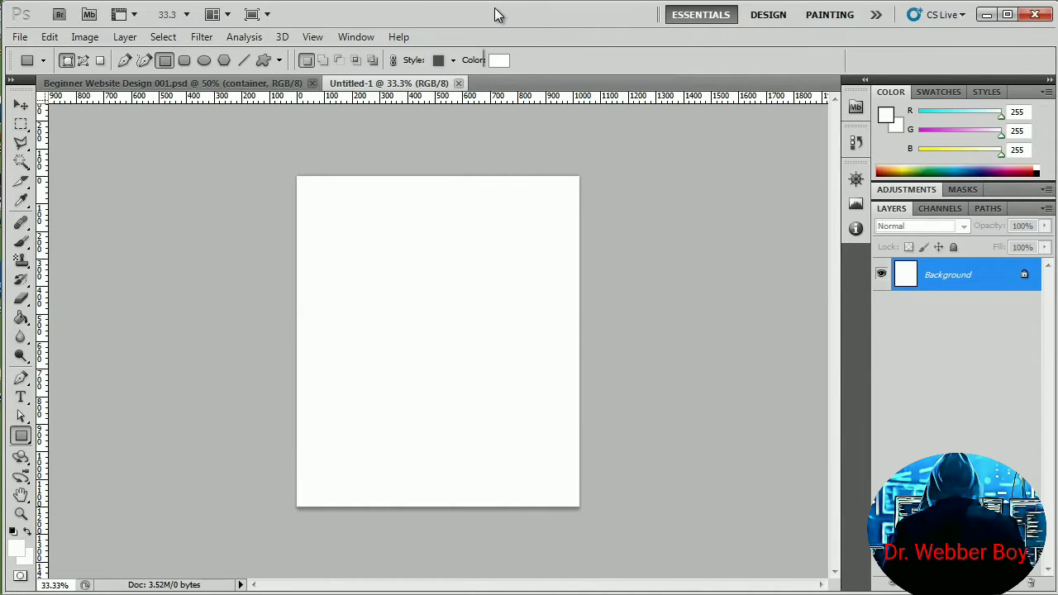
key(ctrl+r)
key(ctrl+r)
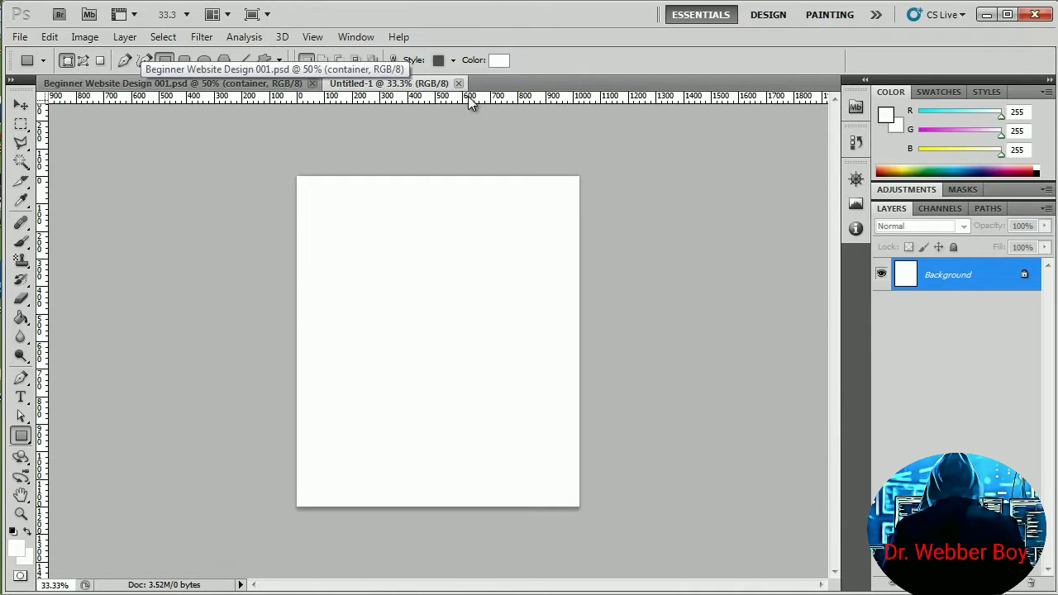
right_click(350, 97)
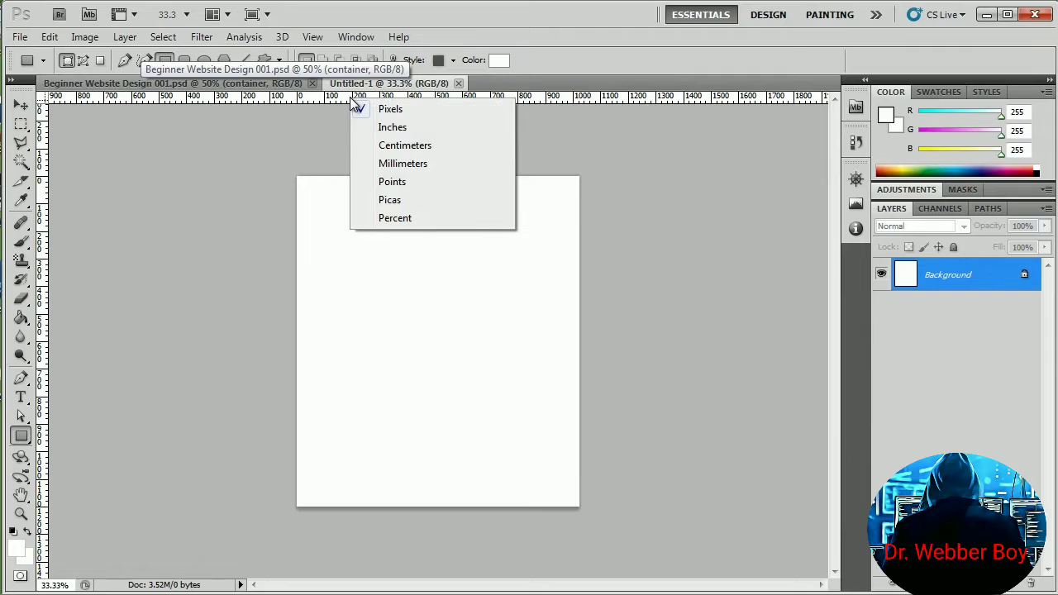
click(387, 108)
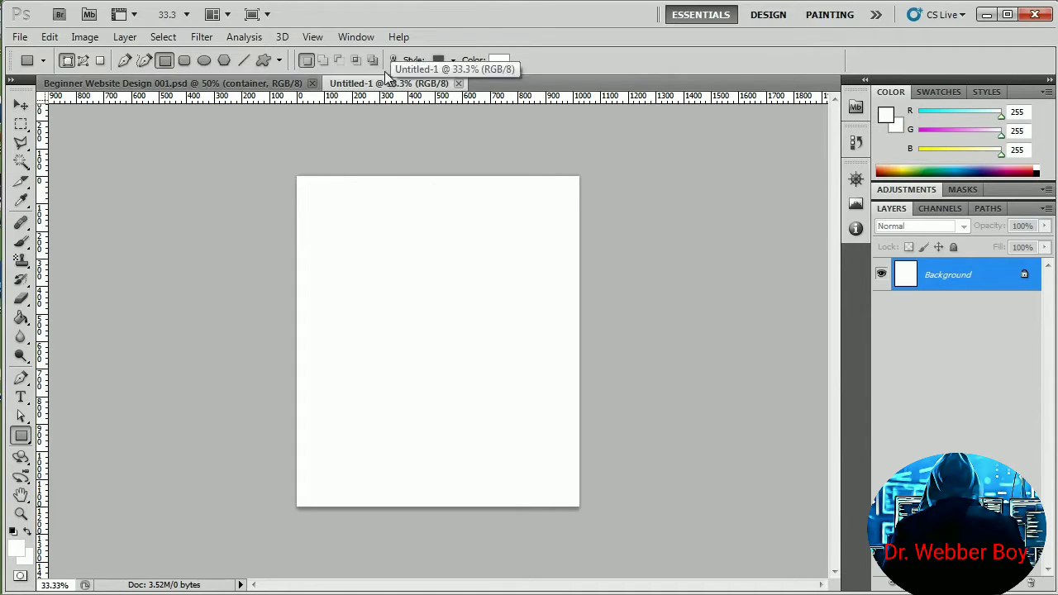
- Check that the Essentials (Default) workspace is the active one
click(369, 37)
mouse_move(378, 56)
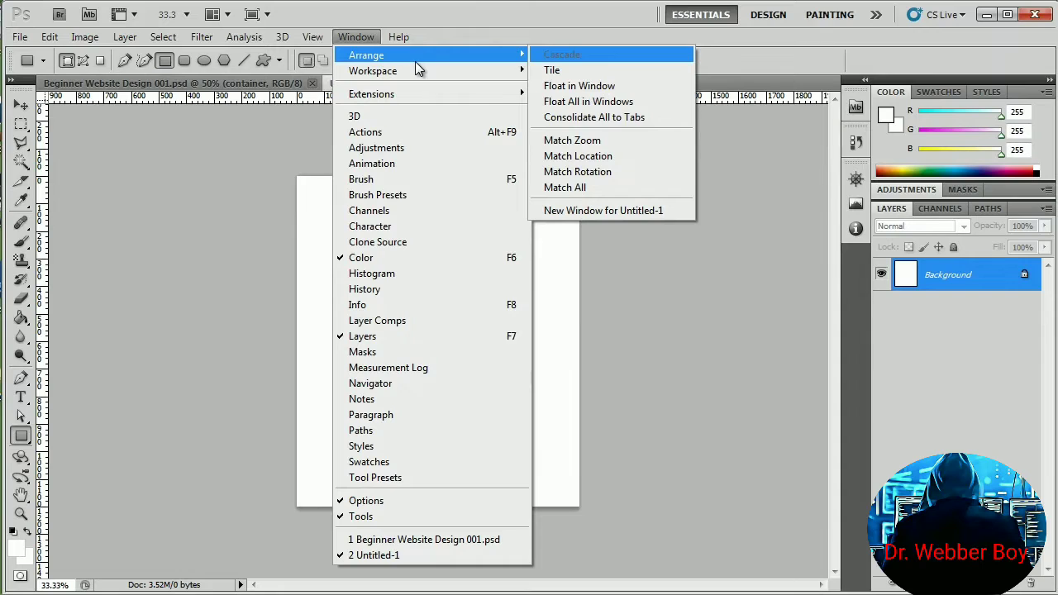
mouse_move(418, 69)
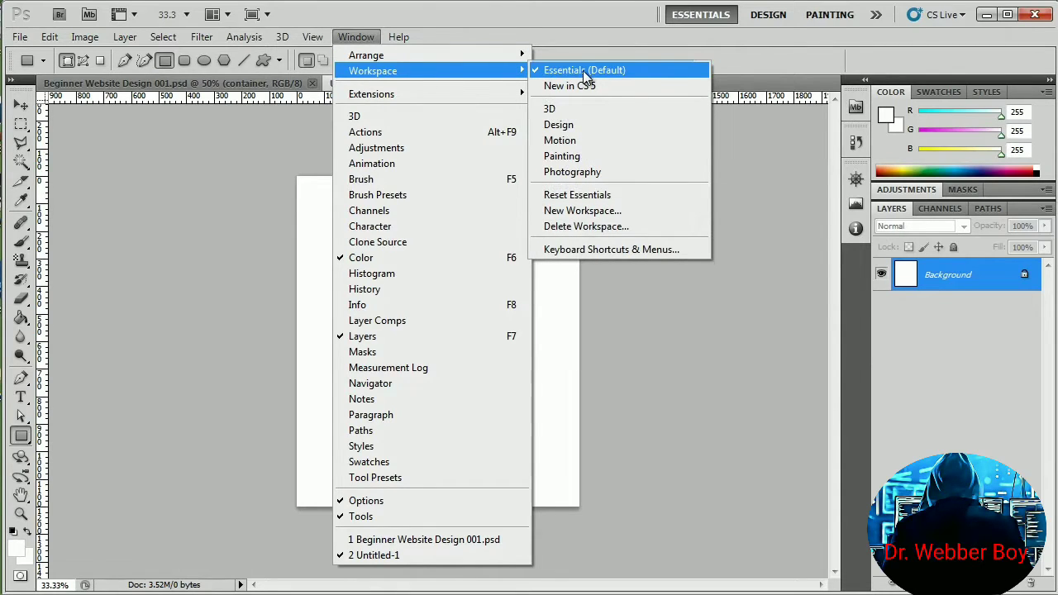
click(572, 18)
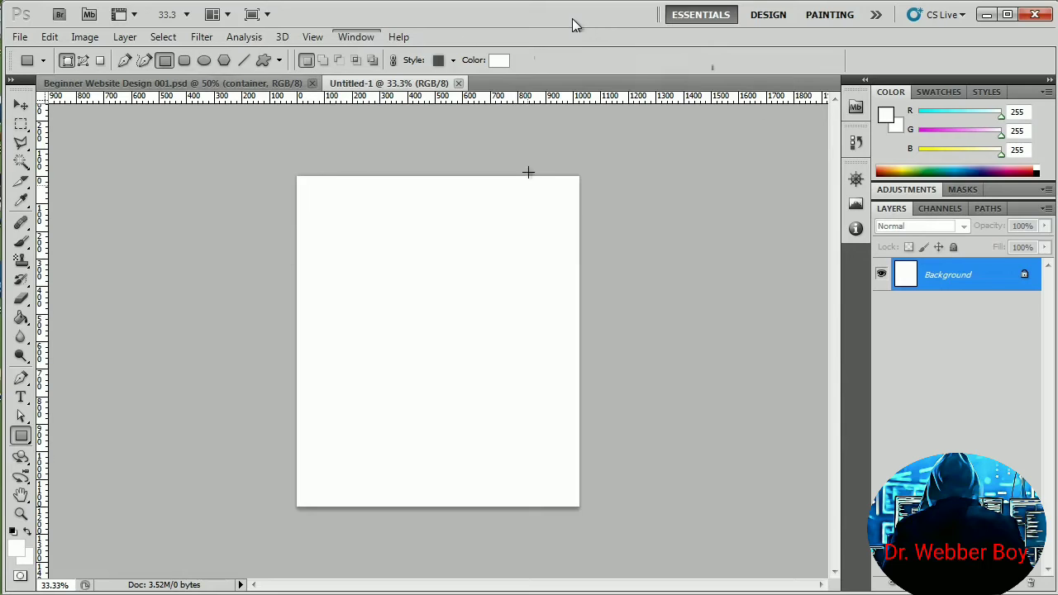
- Expand and collapse the Adjustments panel, and expand the Layers panel again
click(901, 192)
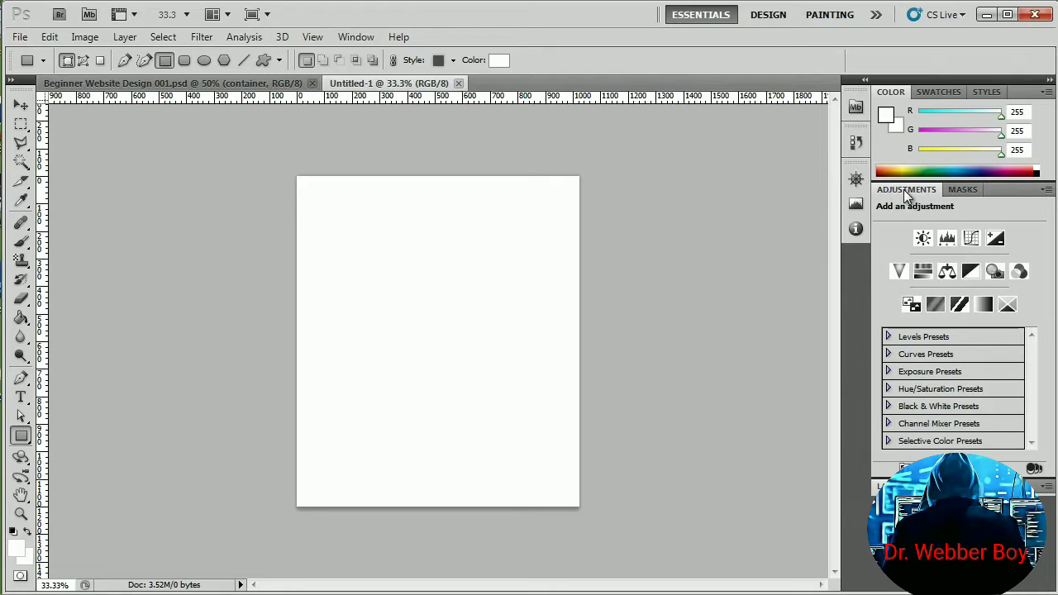
click(903, 189)
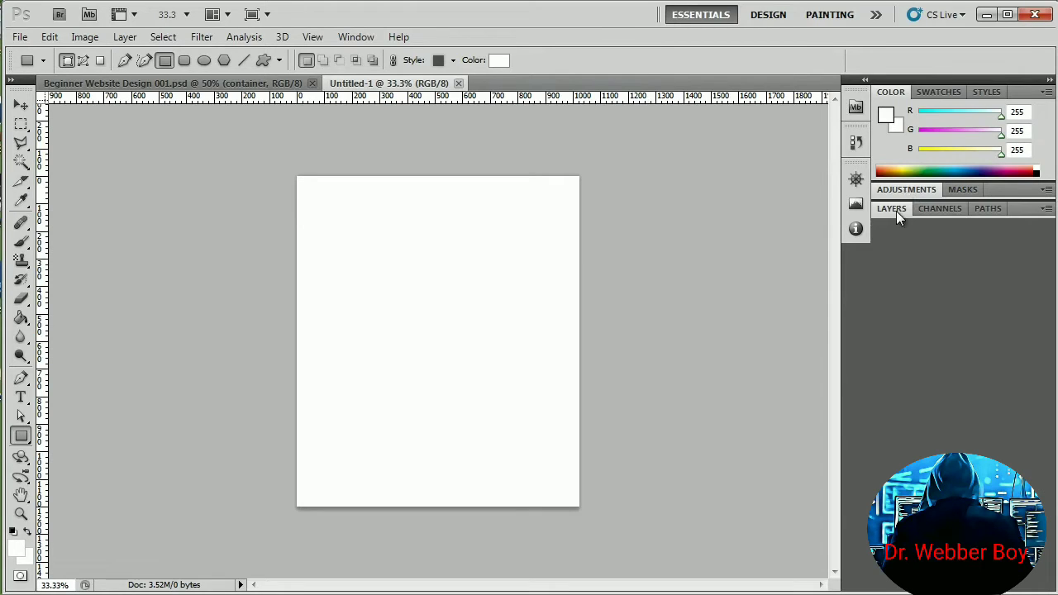
click(894, 210)
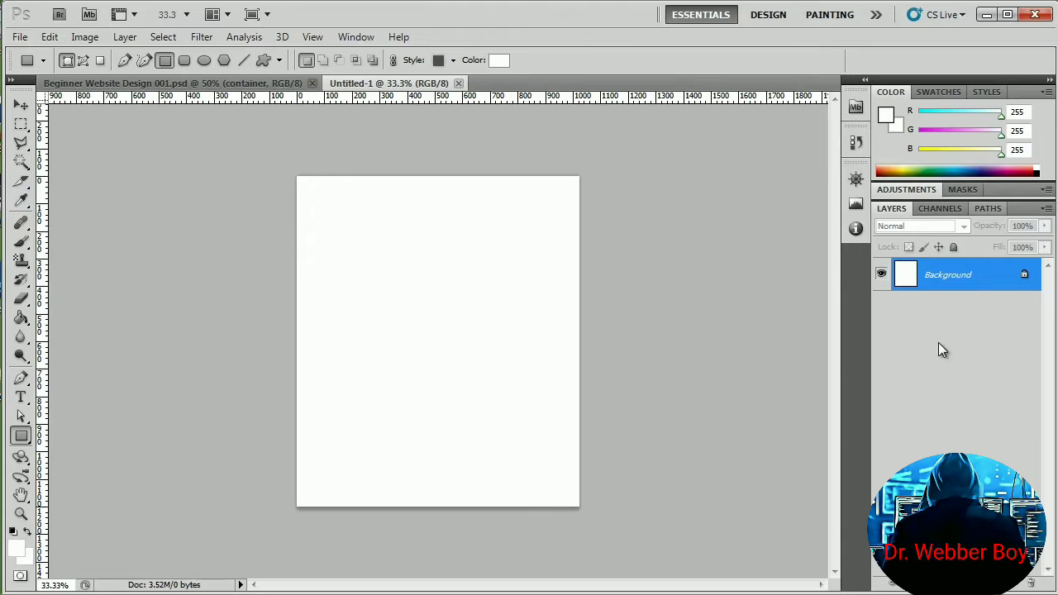
- Close the untitled document and create a fresh one of 1024 × 1200 pixels at 72 pixels/inch with a white background
click(460, 84)
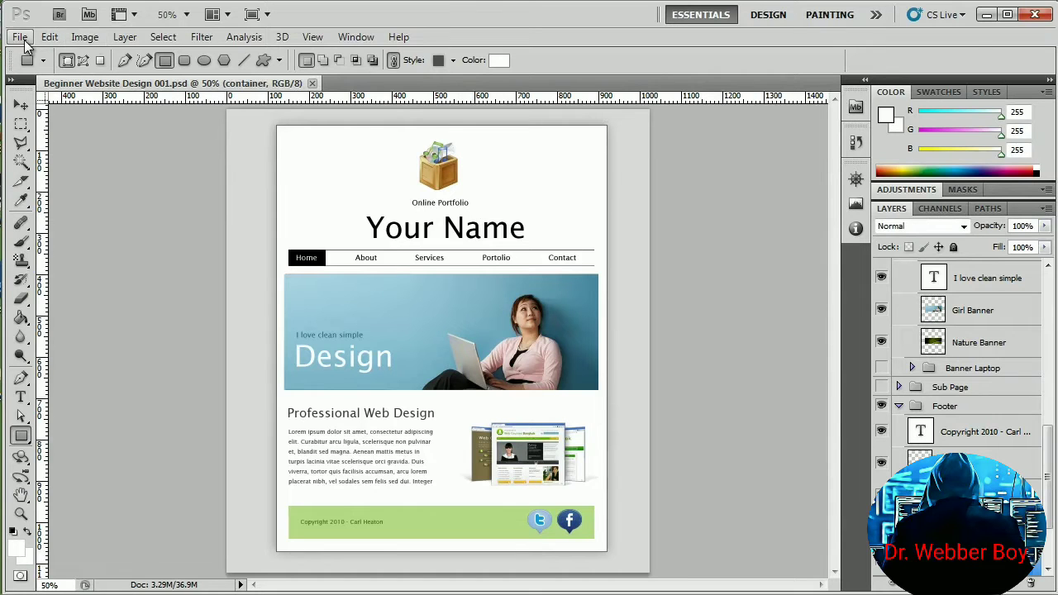
click(20, 37)
click(33, 53)
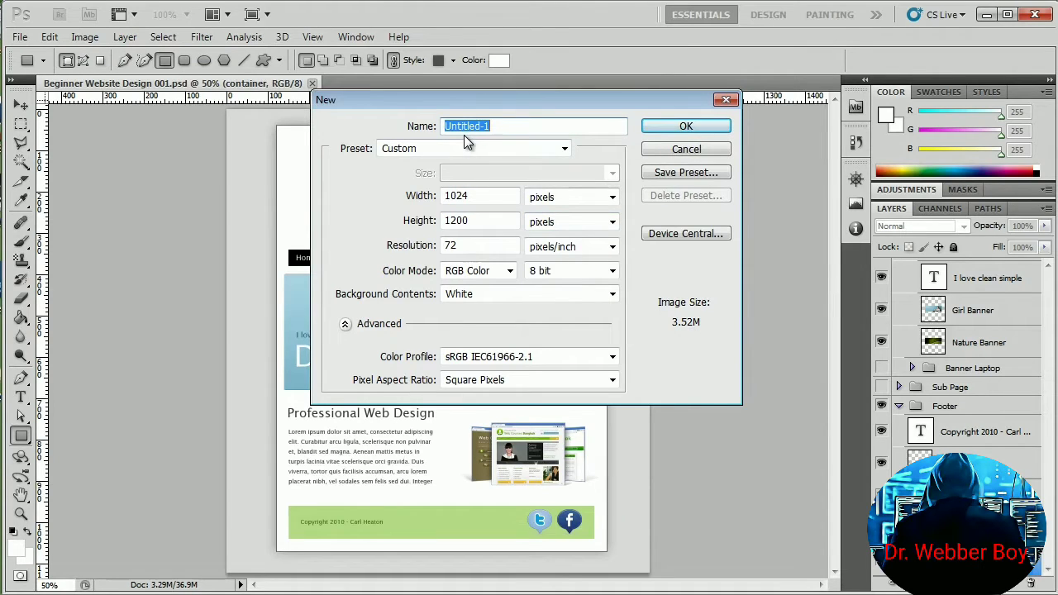
click(667, 129)
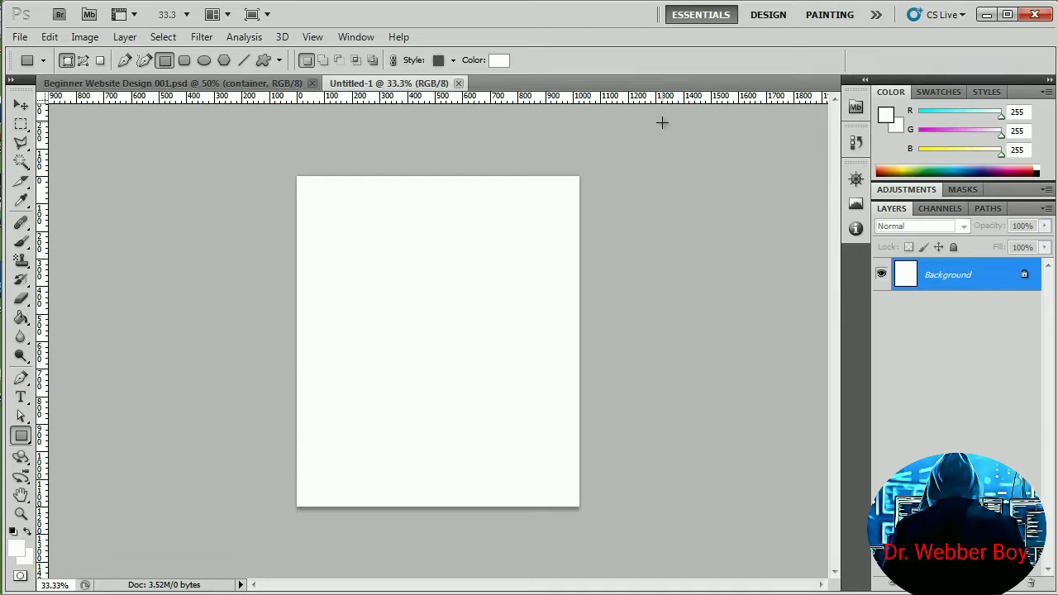
- Display the grid over the blank canvas
click(313, 35)
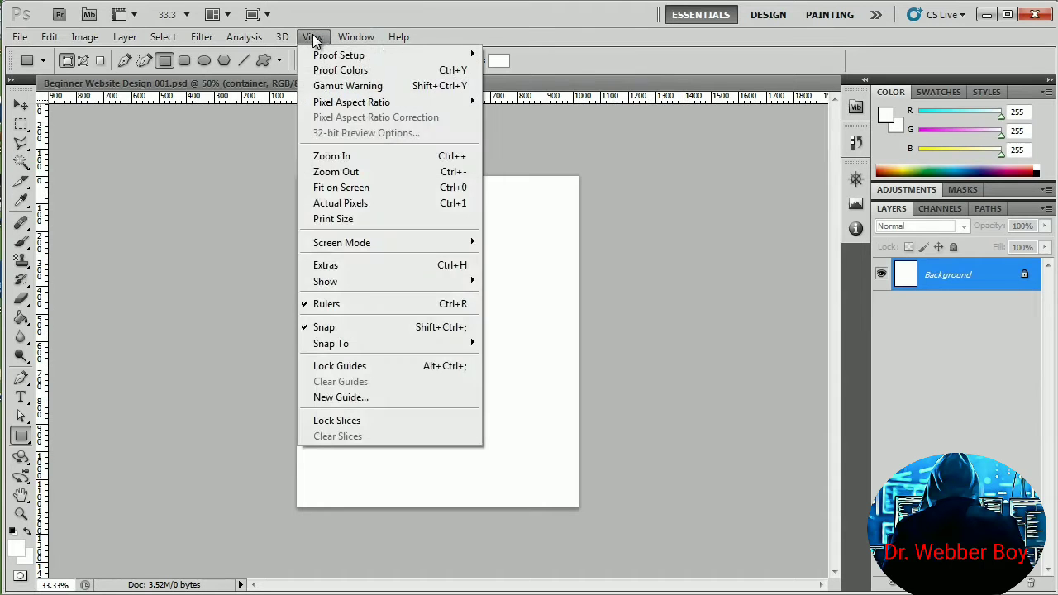
mouse_move(367, 289)
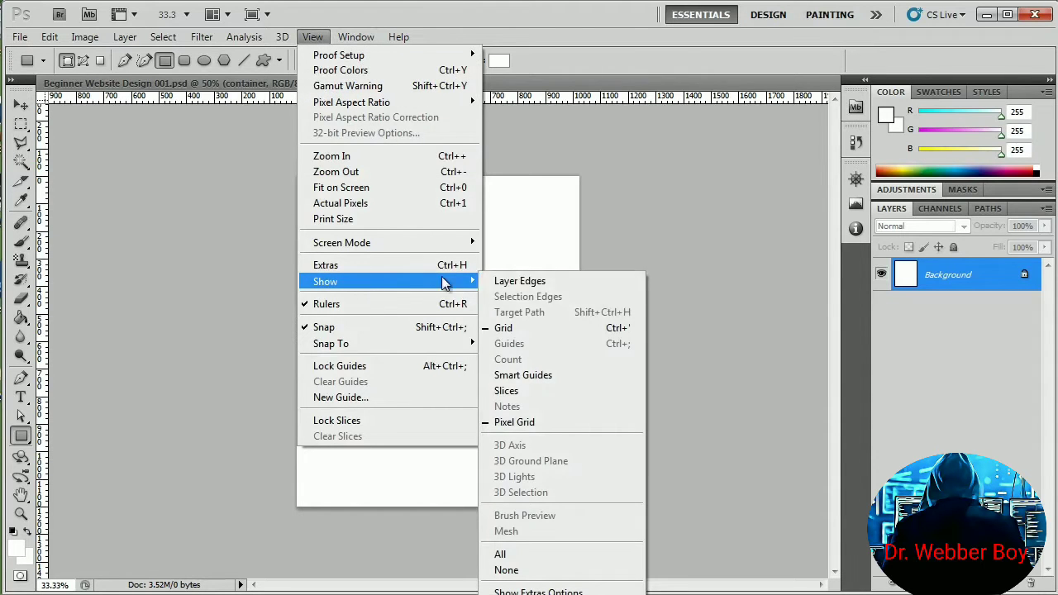
click(556, 328)
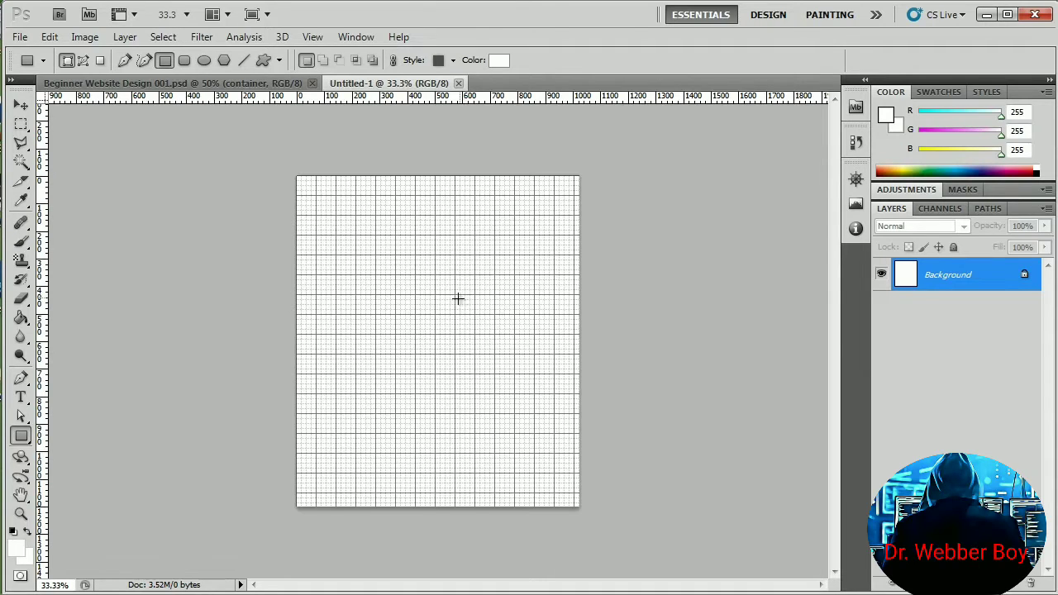
- Set the foreground color to light grey, hex dddddd
click(19, 550)
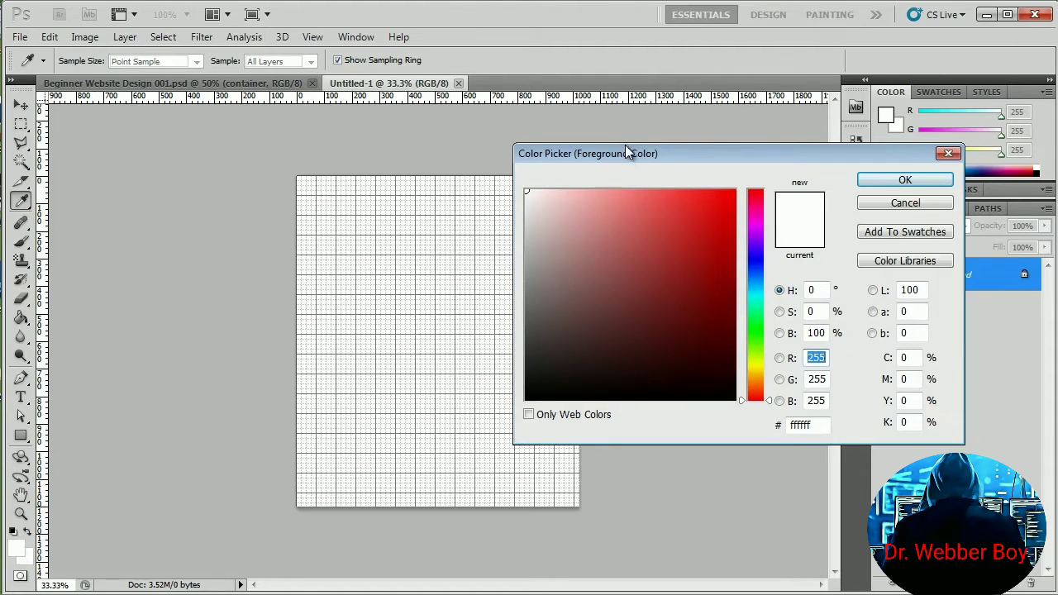
drag(626, 151, 584, 152)
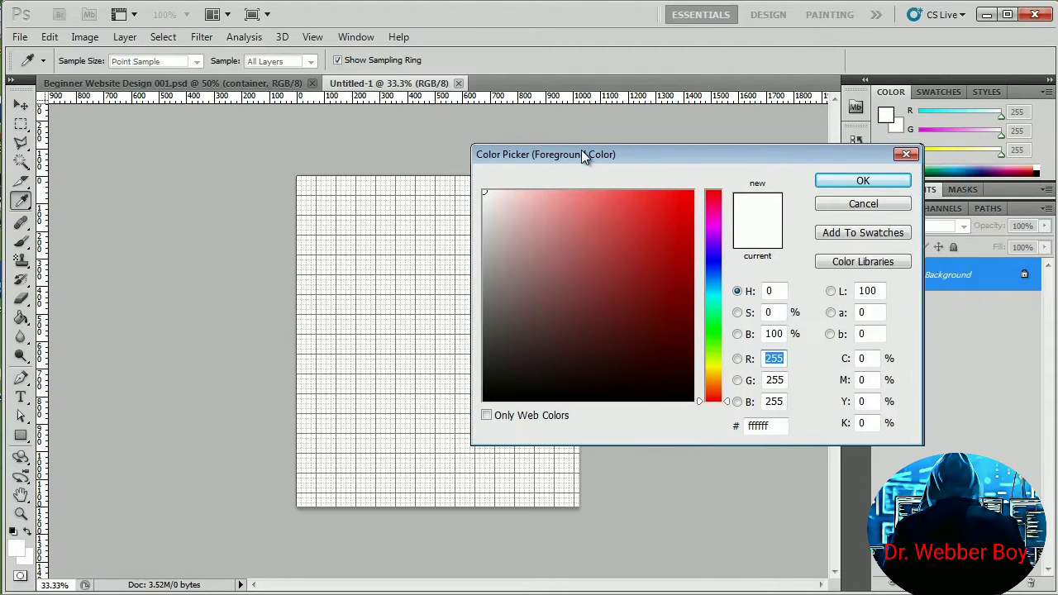
click(778, 424)
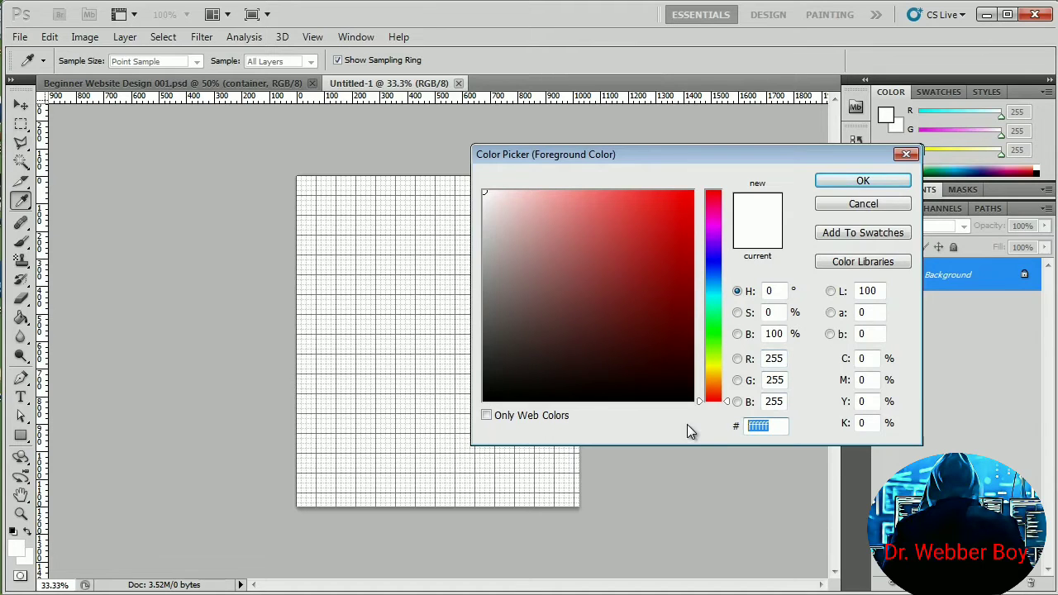
text(ddddd)
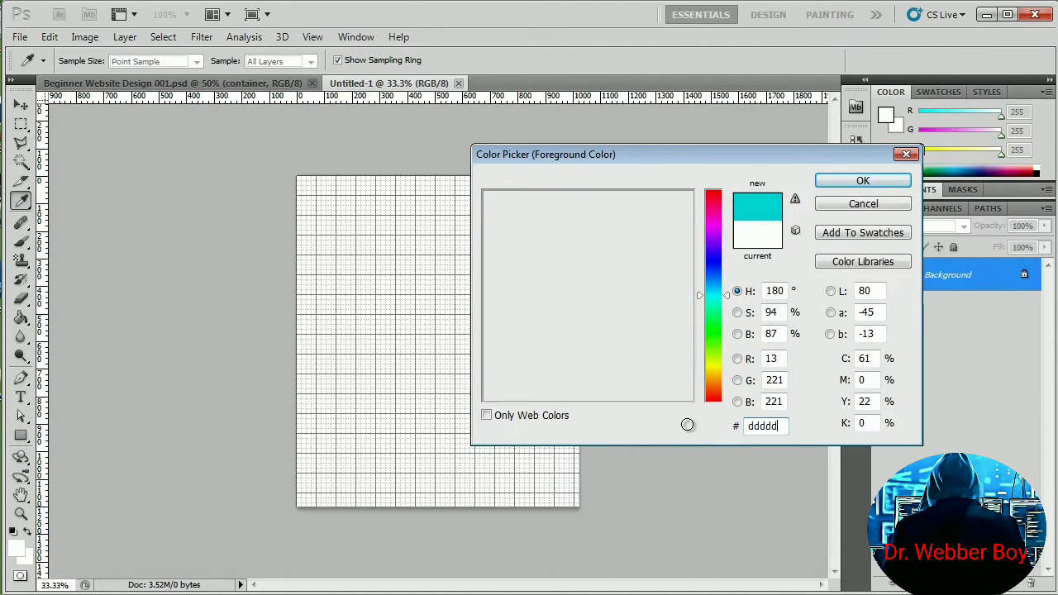
text(d)
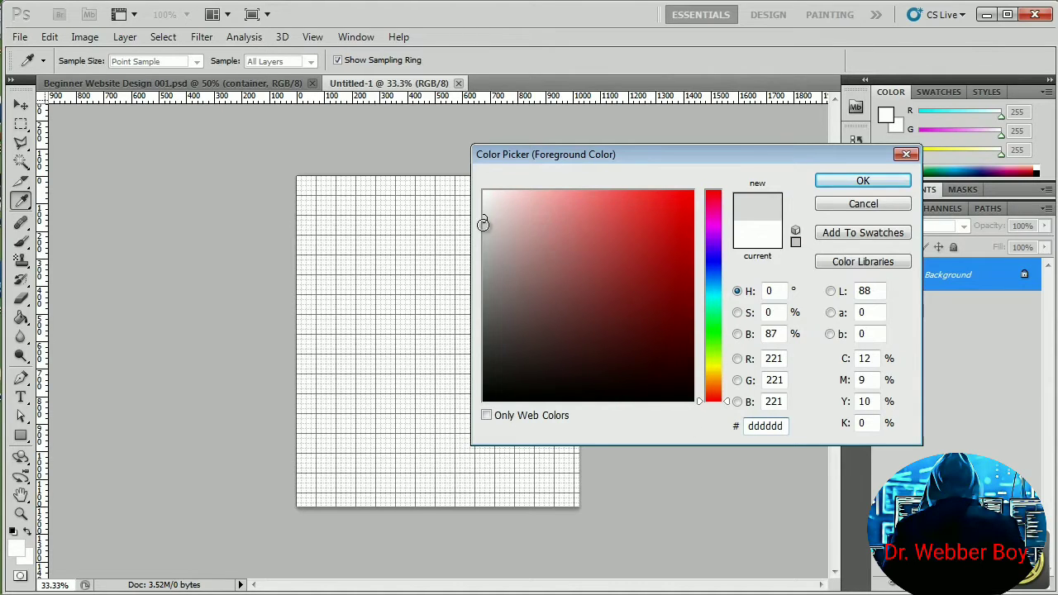
click(483, 221)
mouse_move(484, 222)
mouse_down()
mouse_move(486, 253)
mouse_move(486, 228)
mouse_up()
double_click(754, 426)
text(ddd)
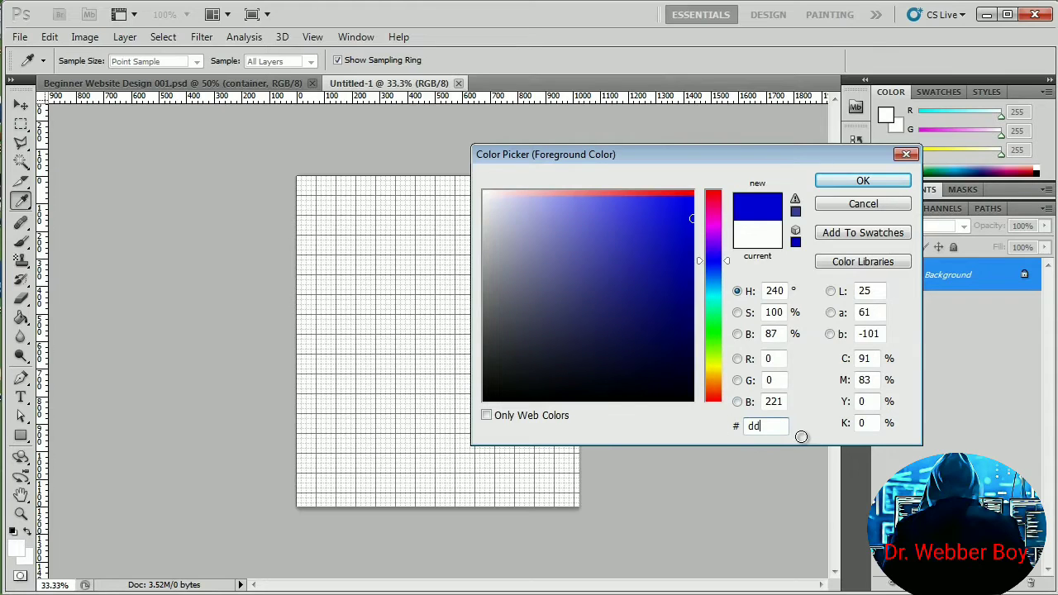
text(ddd)
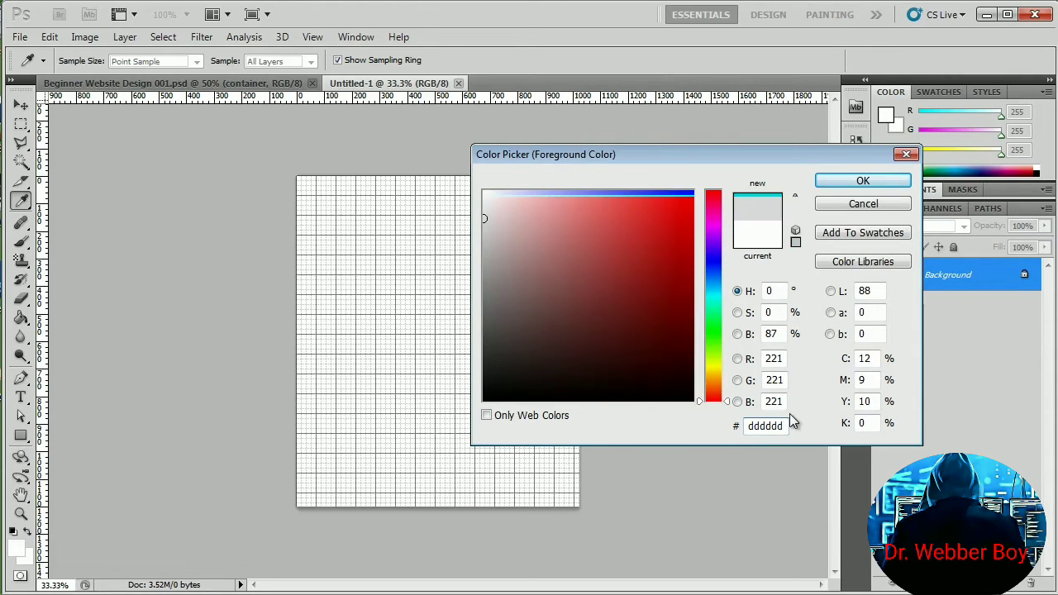
click(870, 179)
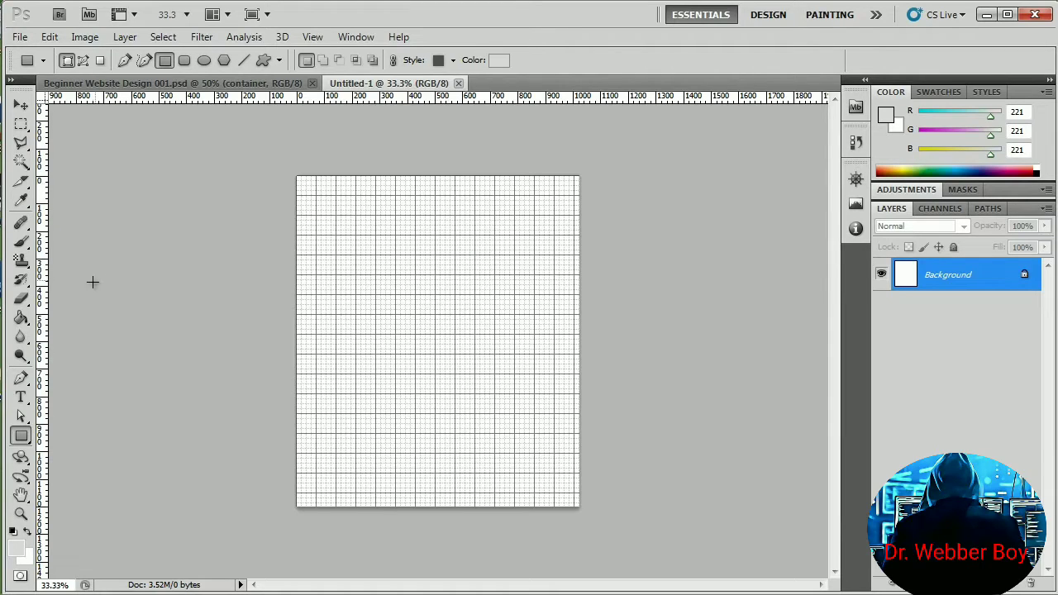
- Fill the Background layer with the light grey foreground color using the Paint Bucket Tool
click(21, 320)
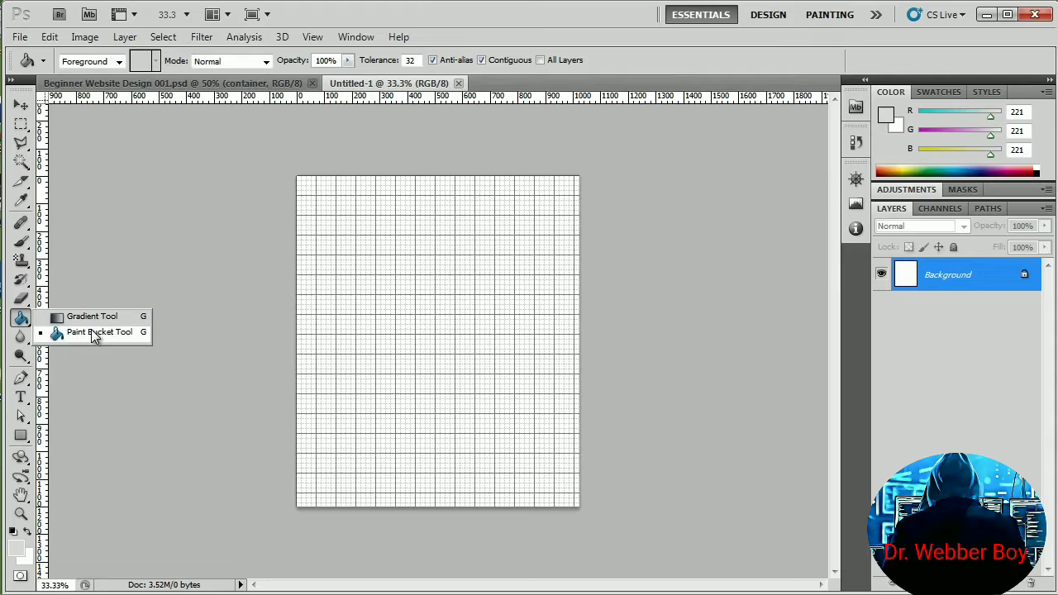
click(128, 330)
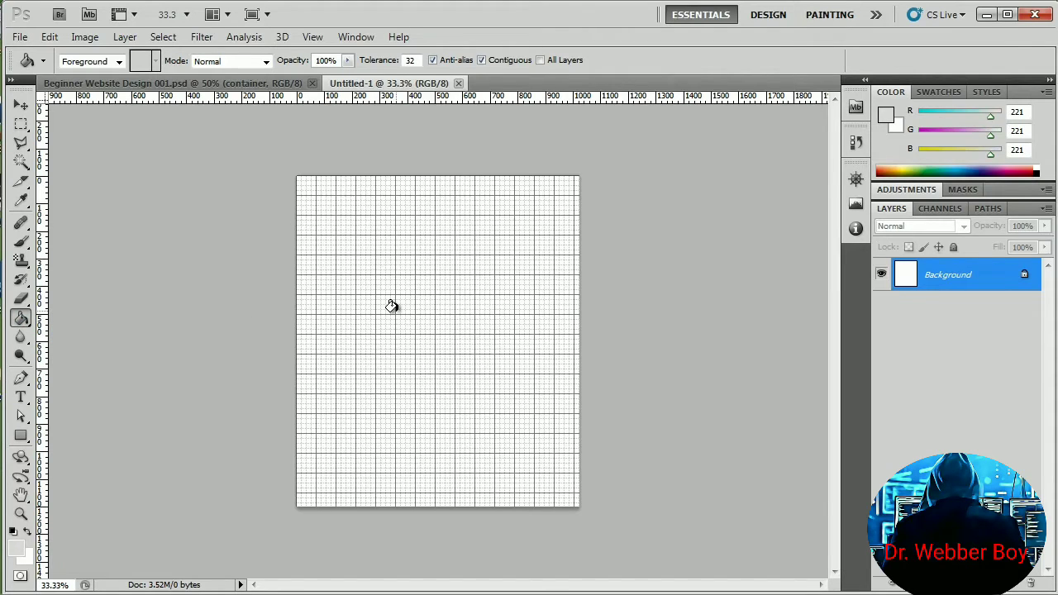
click(392, 307)
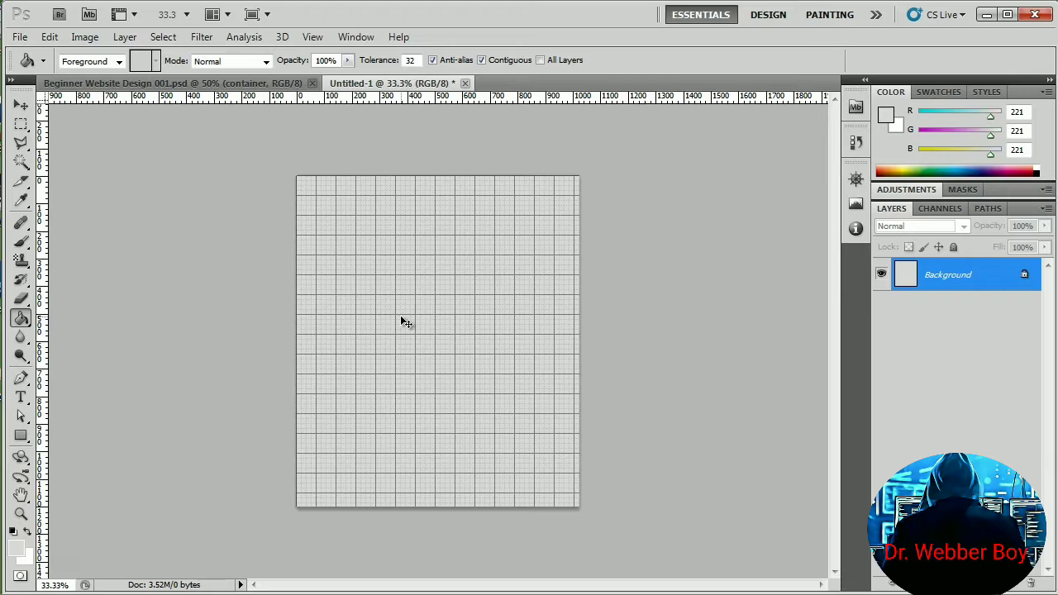
scroll(403, 322, up, 6)
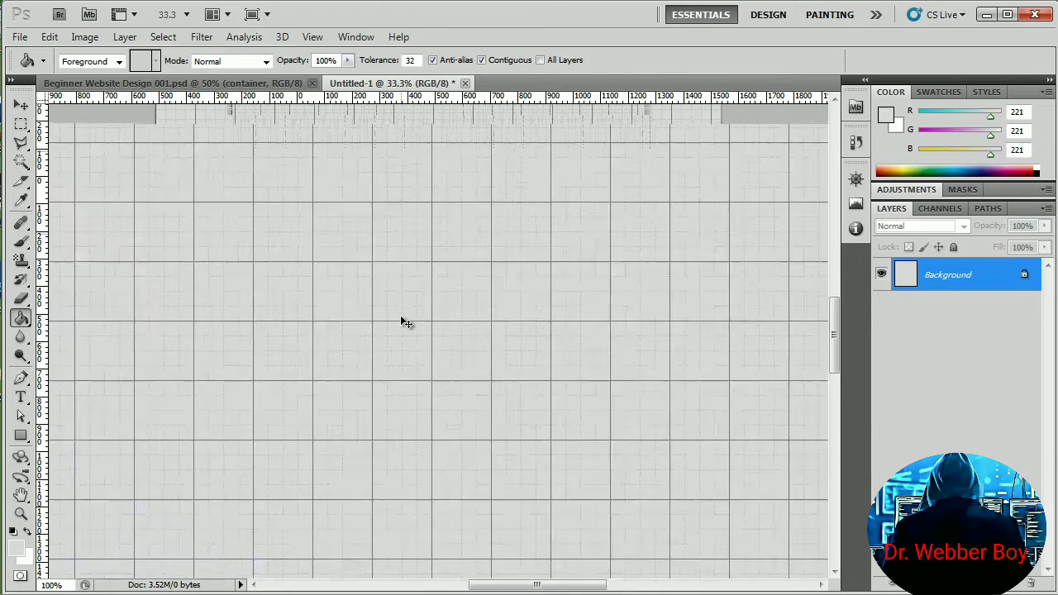
scroll(403, 321, down, 5)
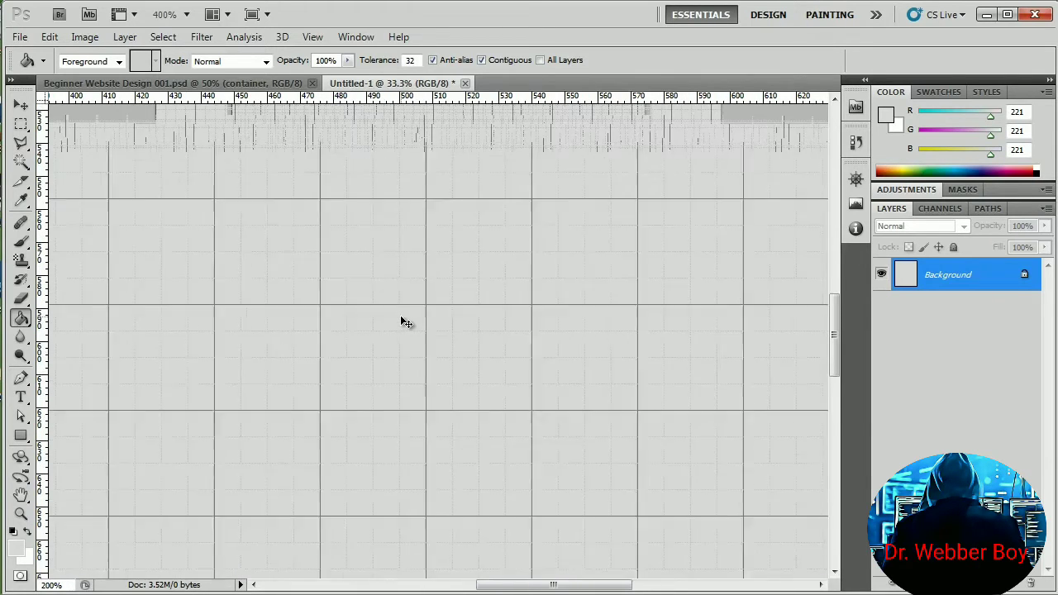
- Inspect the blank canvas and look over the finished Beginner Website Design 001.psd layout as a reference for the container
scroll(404, 322, down, 1)
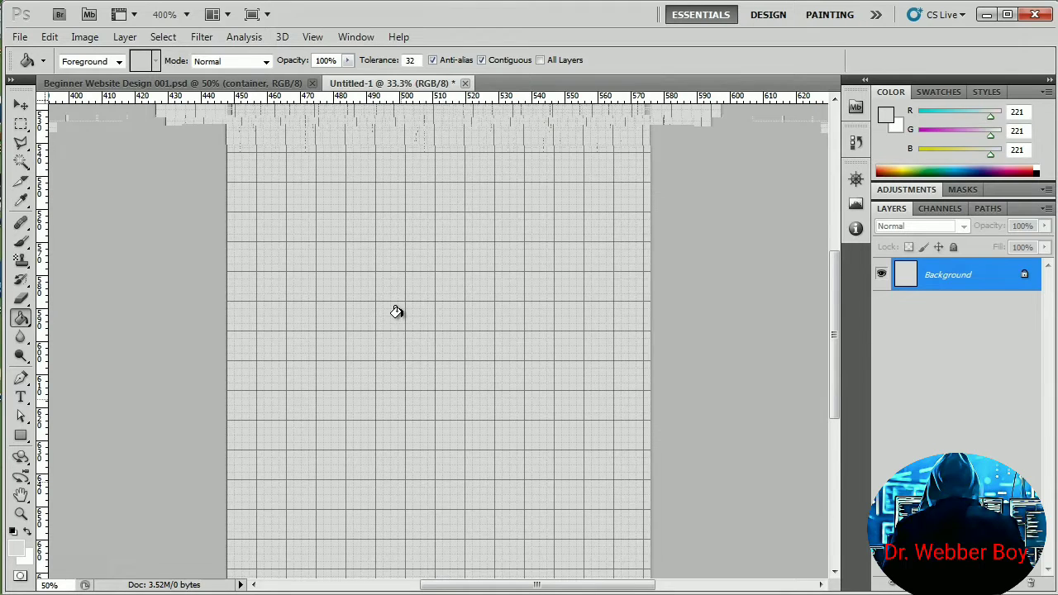
key(z)
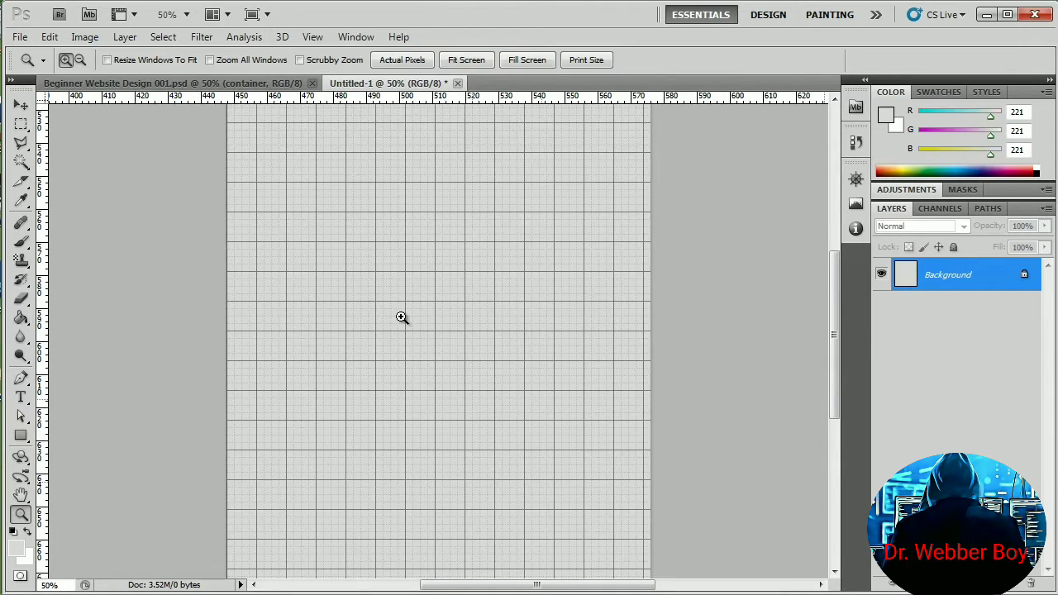
right_click(401, 317)
click(486, 345)
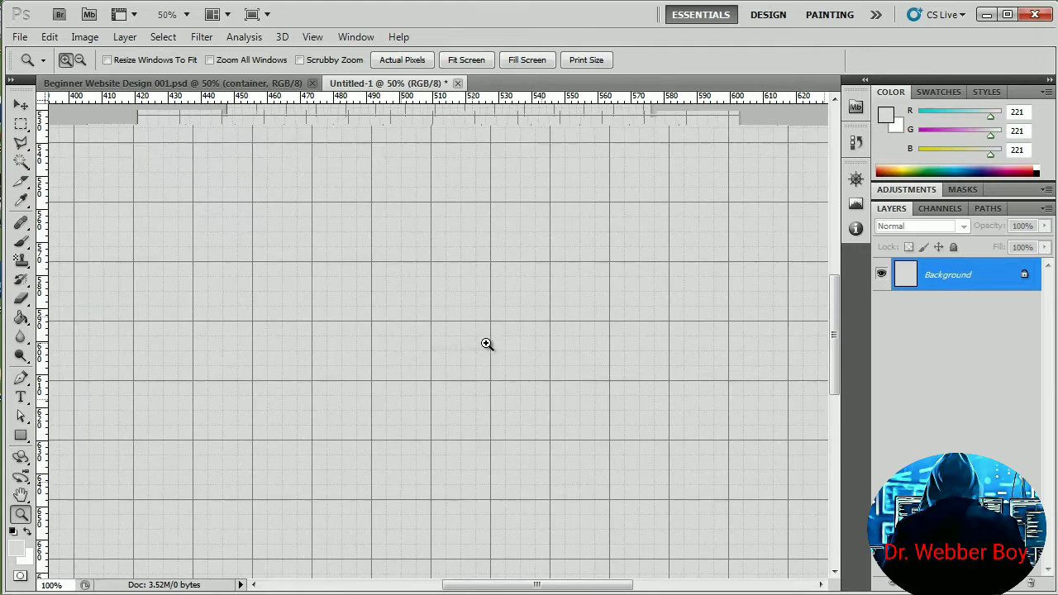
drag(834, 342, 832, 239)
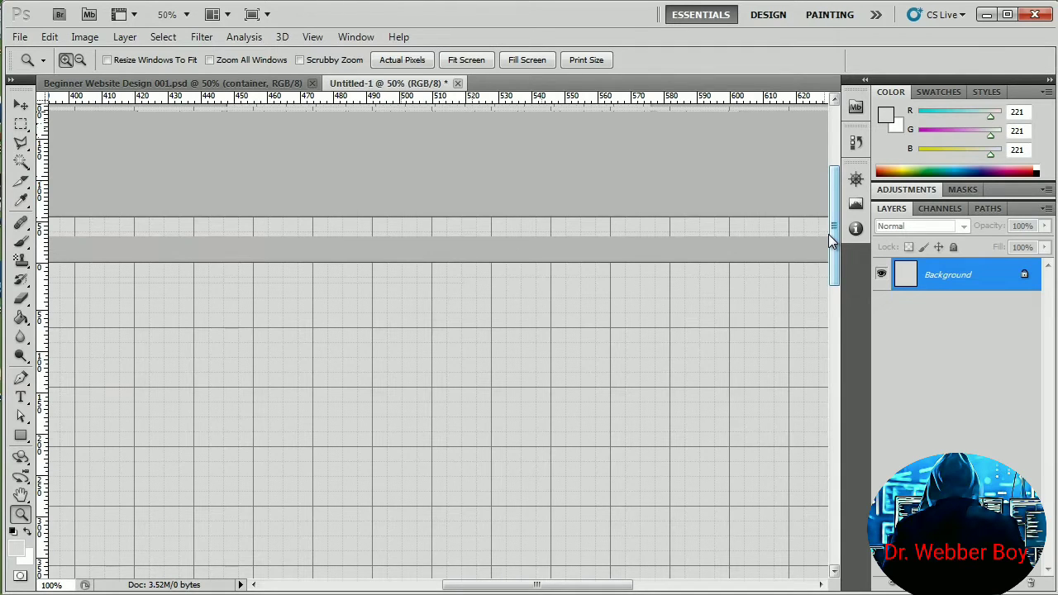
click(252, 84)
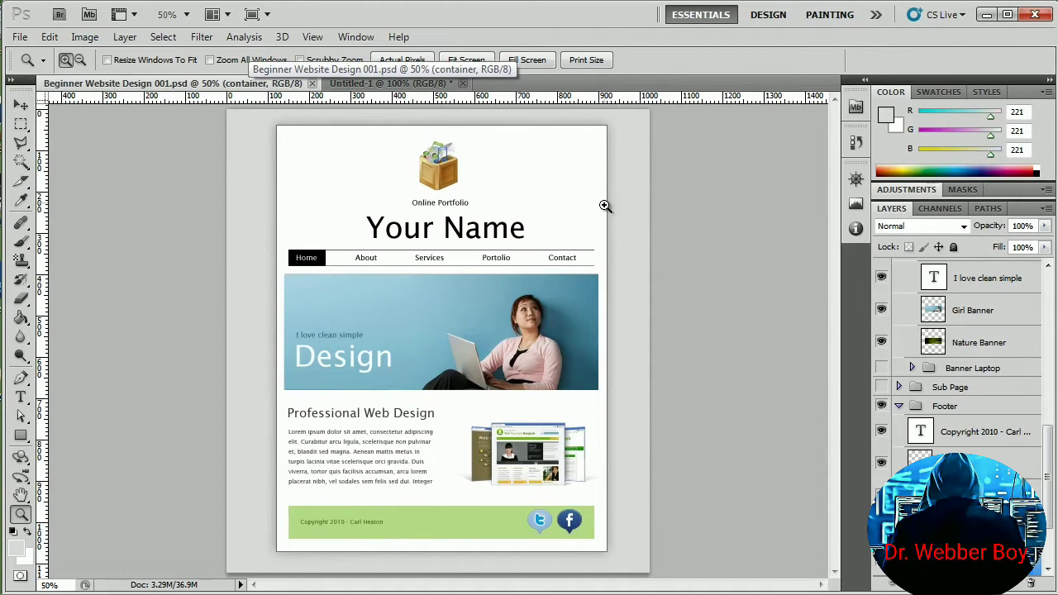
click(383, 83)
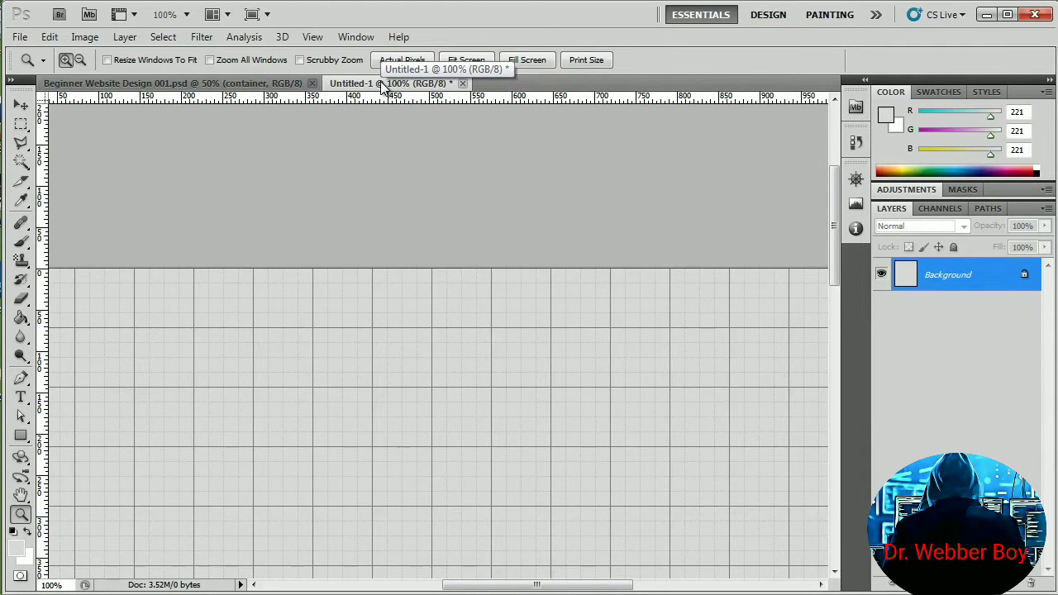
key(ctrl+minus)
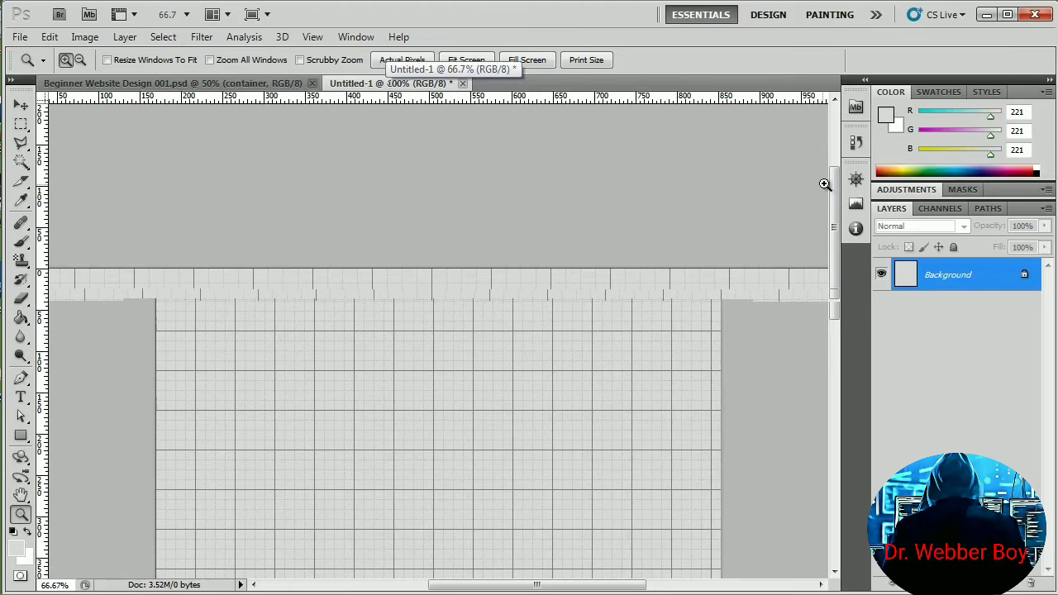
drag(833, 184, 841, 234)
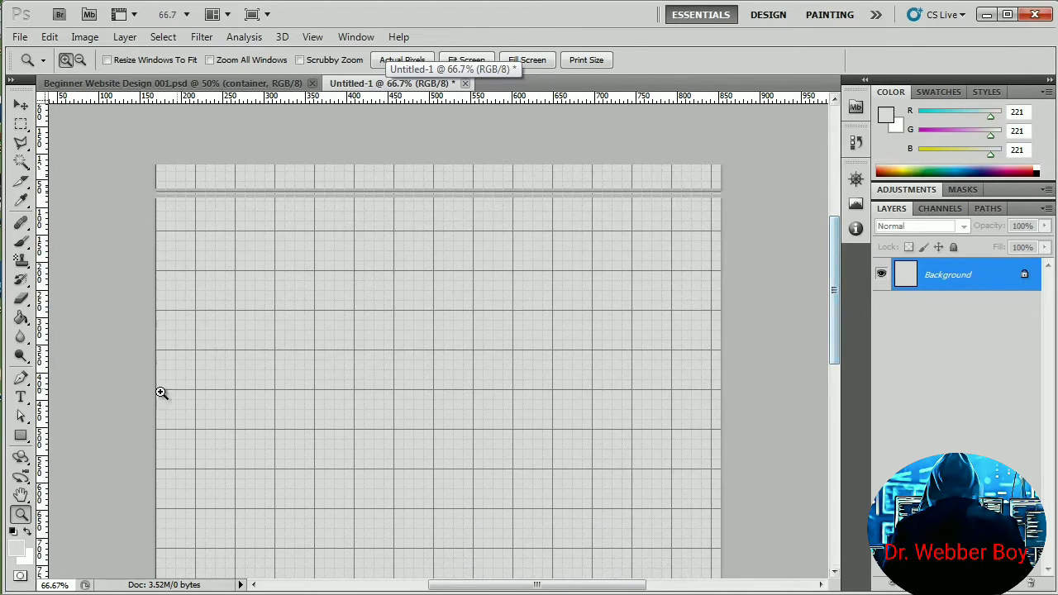
- Choose the Rectangle Tool and set its fill color to white, hex ffffff
click(23, 437)
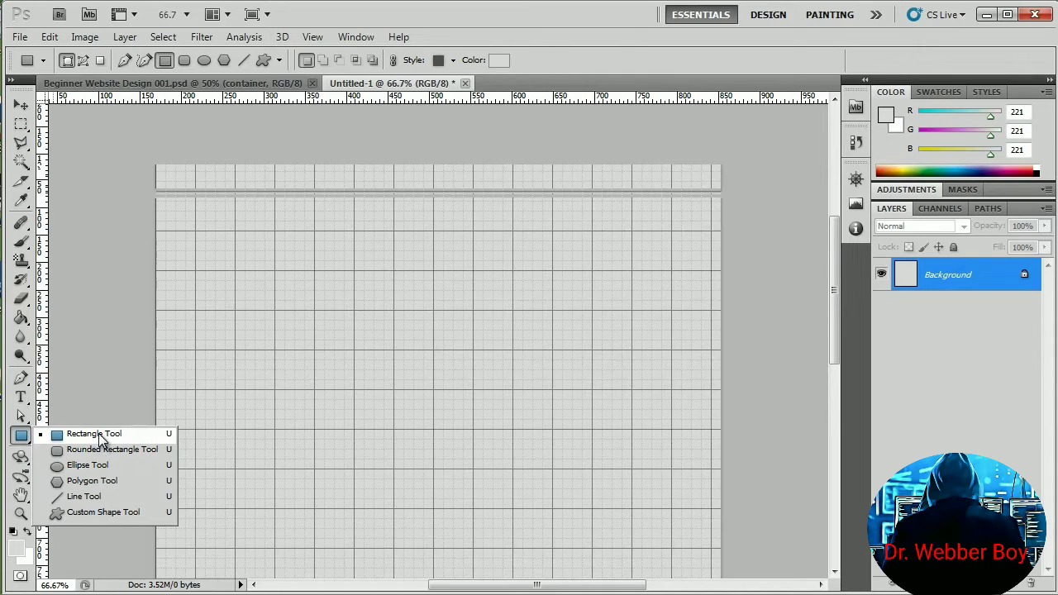
click(101, 436)
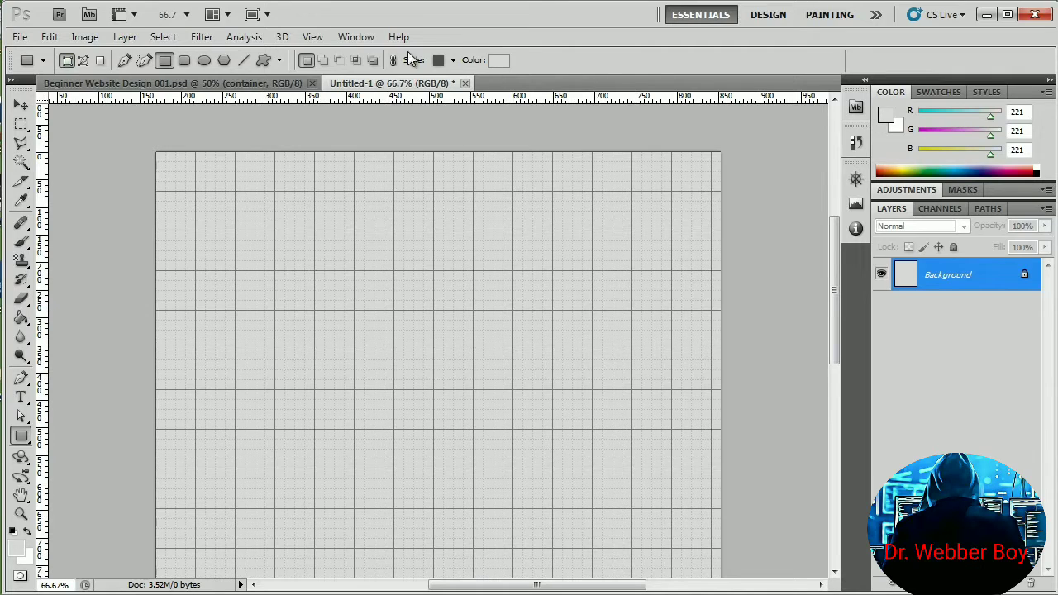
click(499, 62)
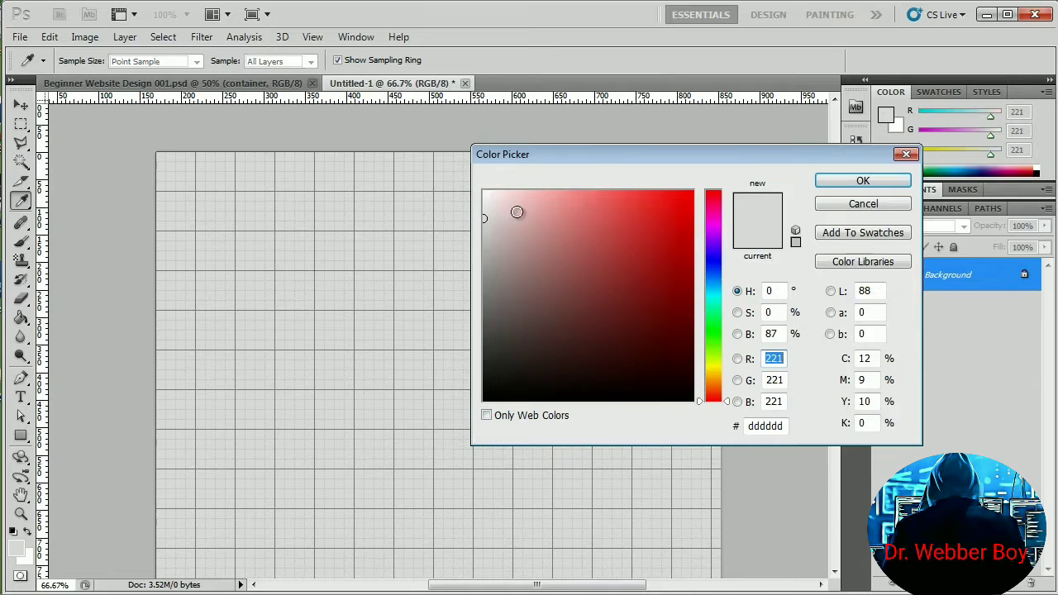
drag(505, 218, 481, 187)
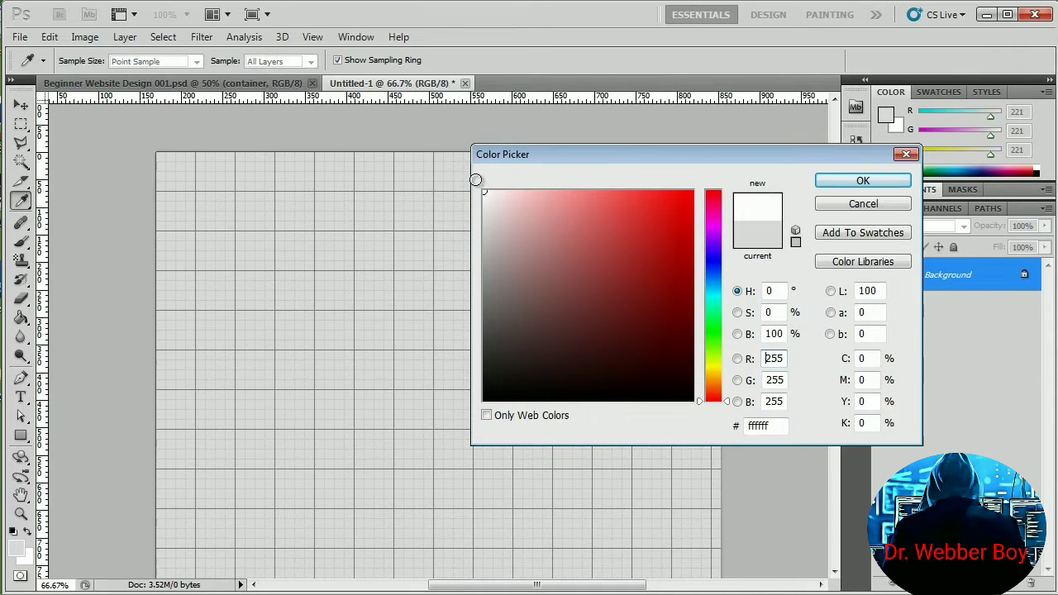
click(500, 209)
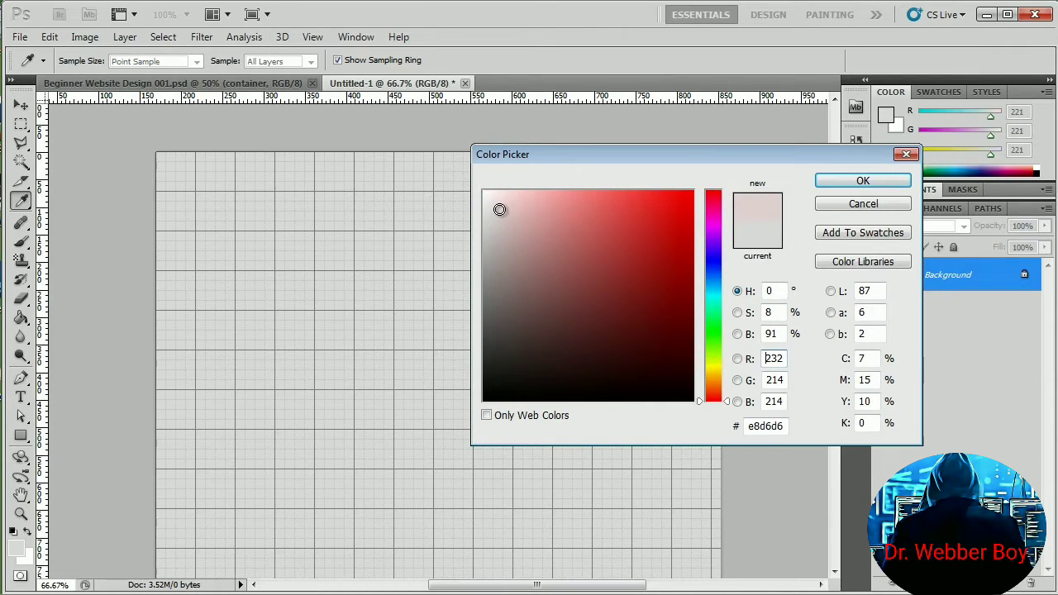
drag(500, 209, 486, 193)
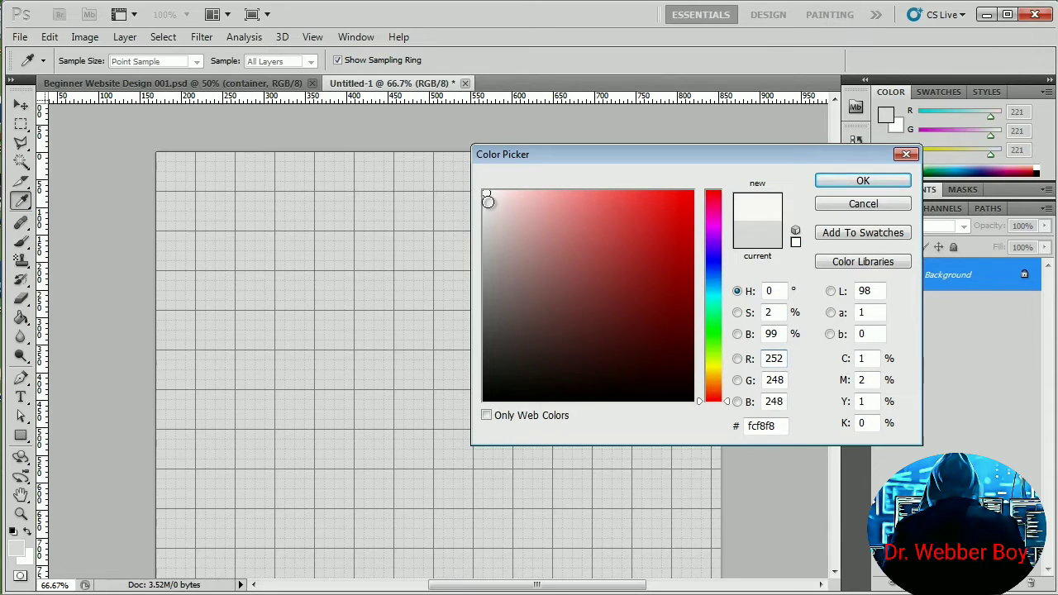
click(492, 201)
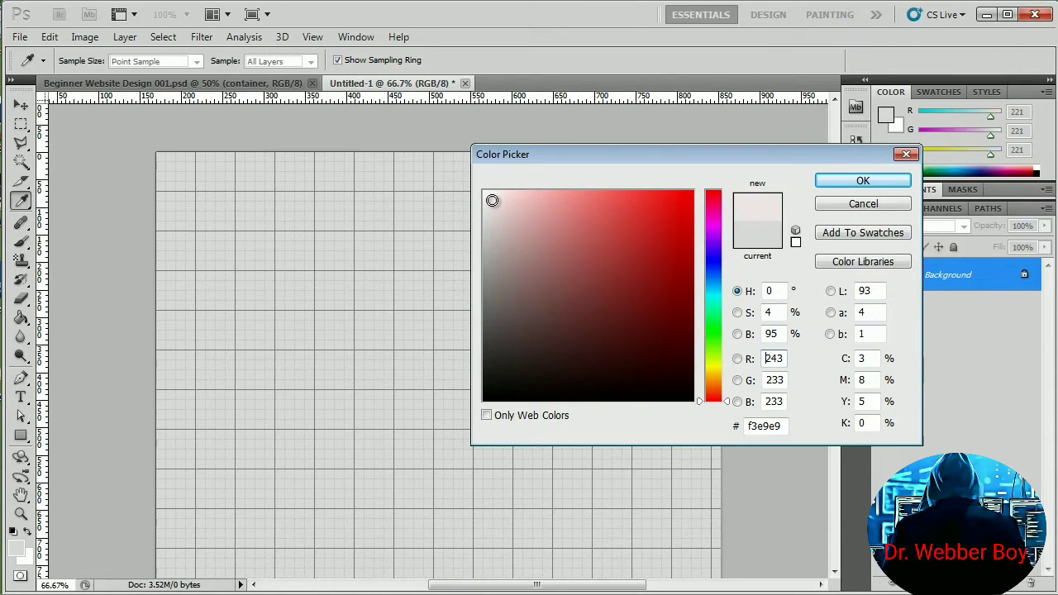
drag(491, 200, 447, 149)
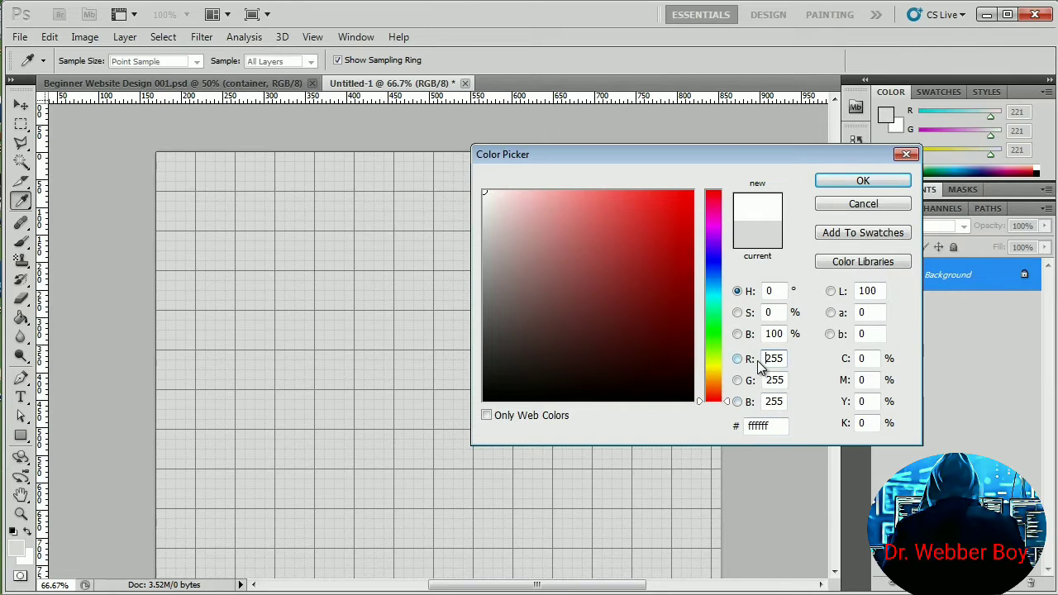
click(827, 179)
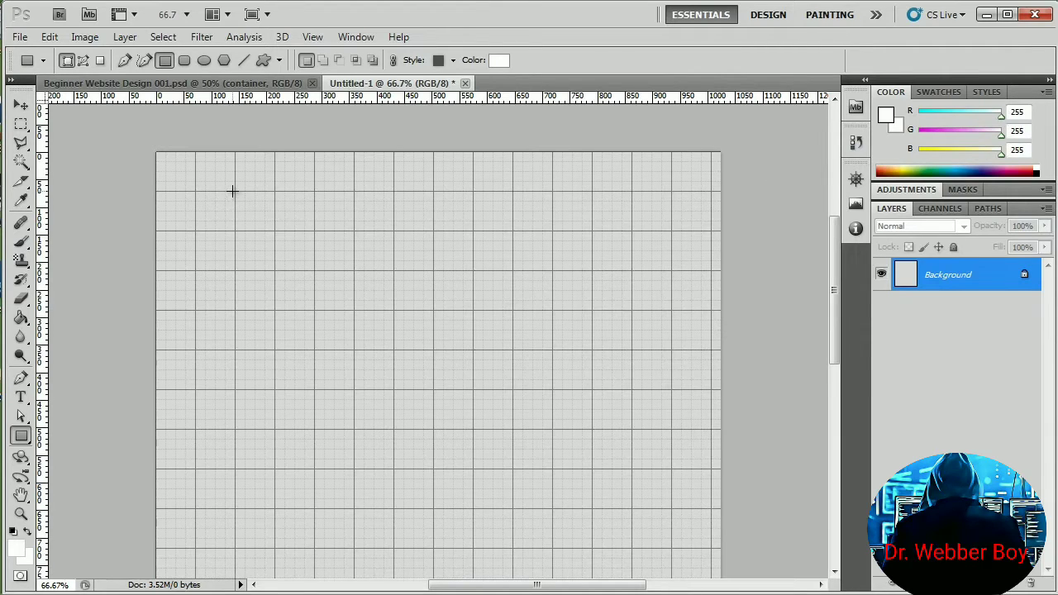
- Draw a white rectangle about 770 × 790 px over the grey background and hide its layer effects
drag(263, 203, 661, 547)
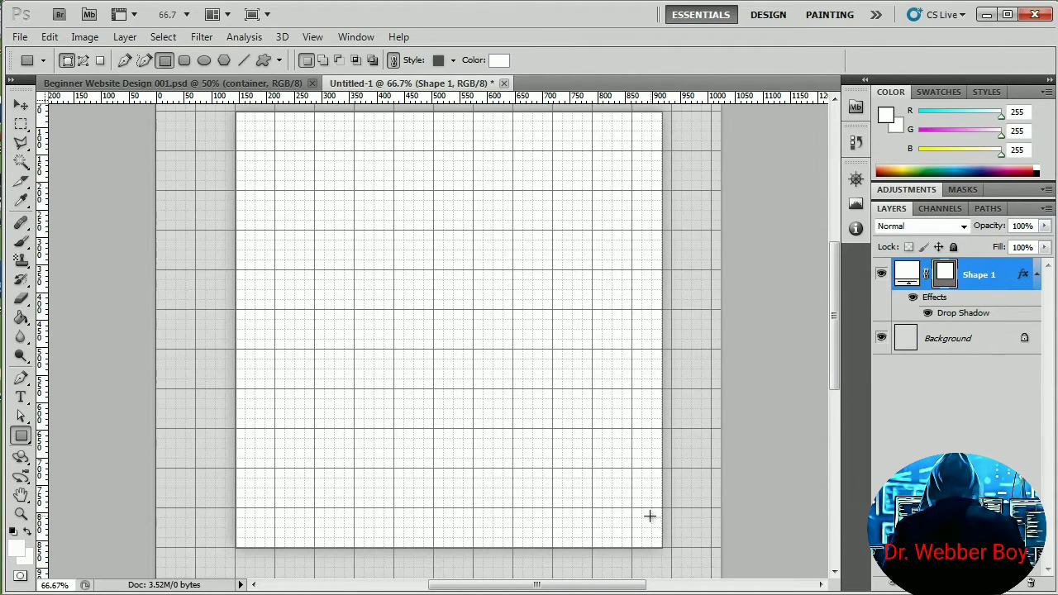
click(912, 298)
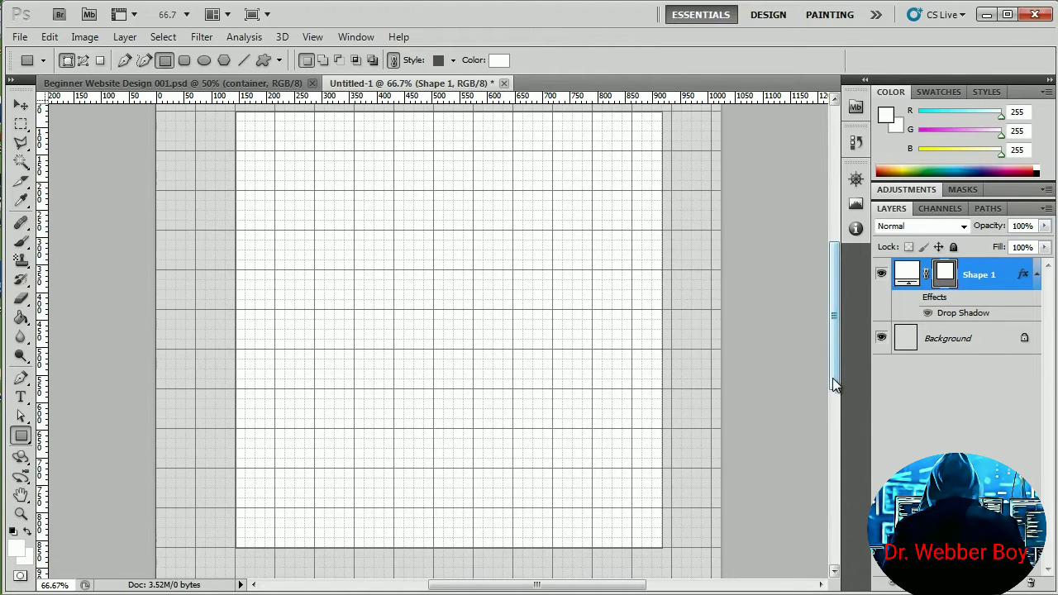
drag(834, 381, 834, 346)
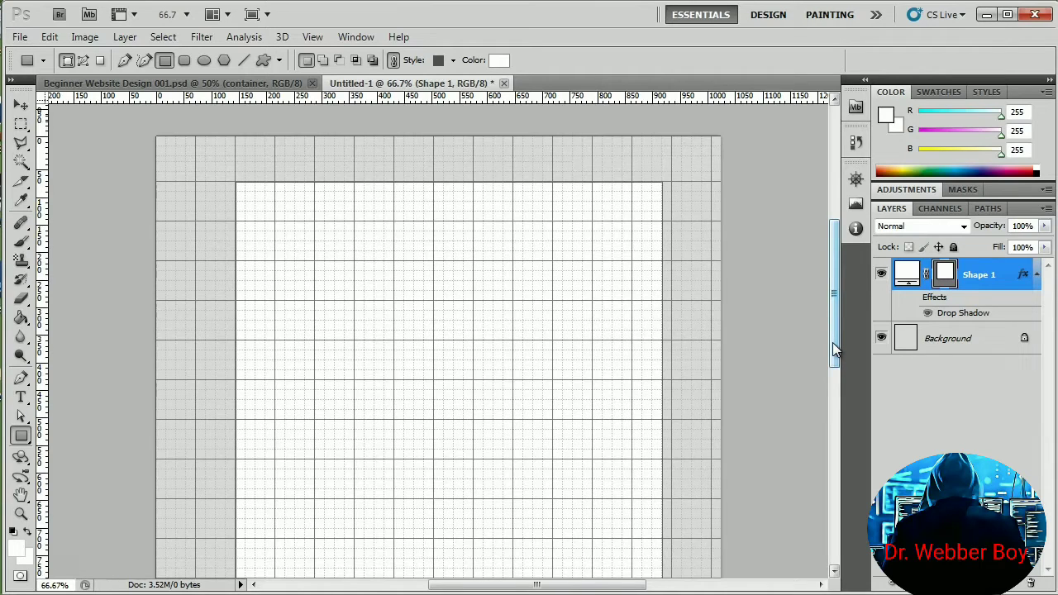
- Free-transform the white rectangle to a width of 800 px and a height of 1000 px
key(ctrl+t)
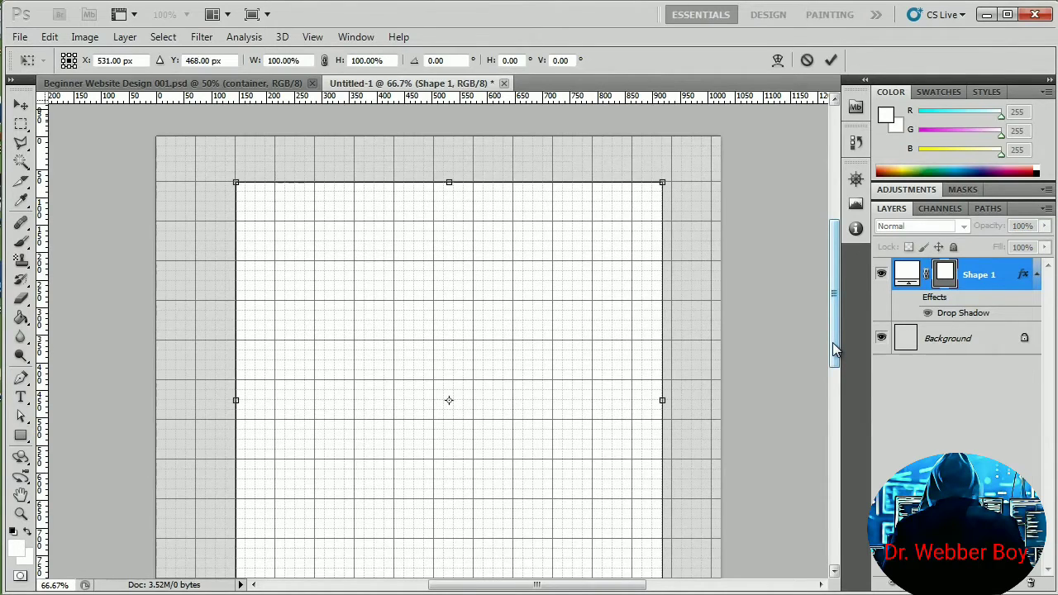
click(45, 38)
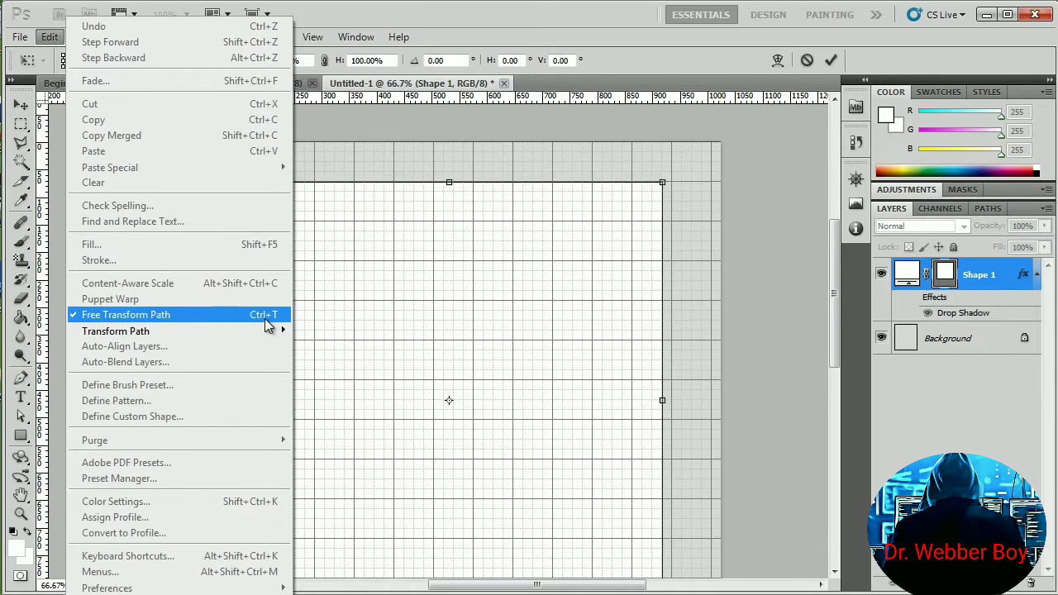
click(436, 18)
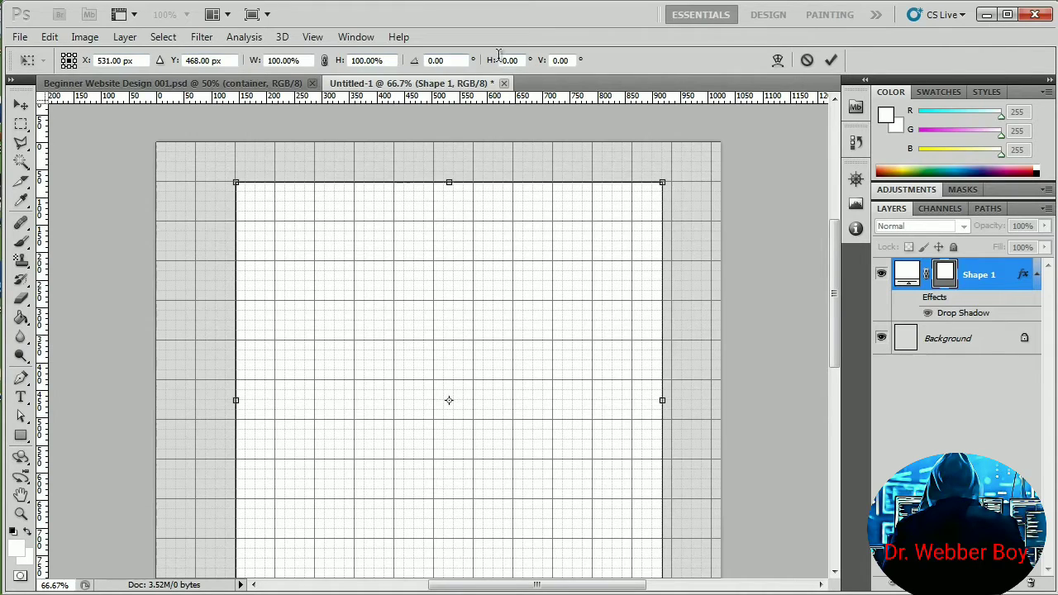
click(257, 64)
drag(257, 64, 348, 97)
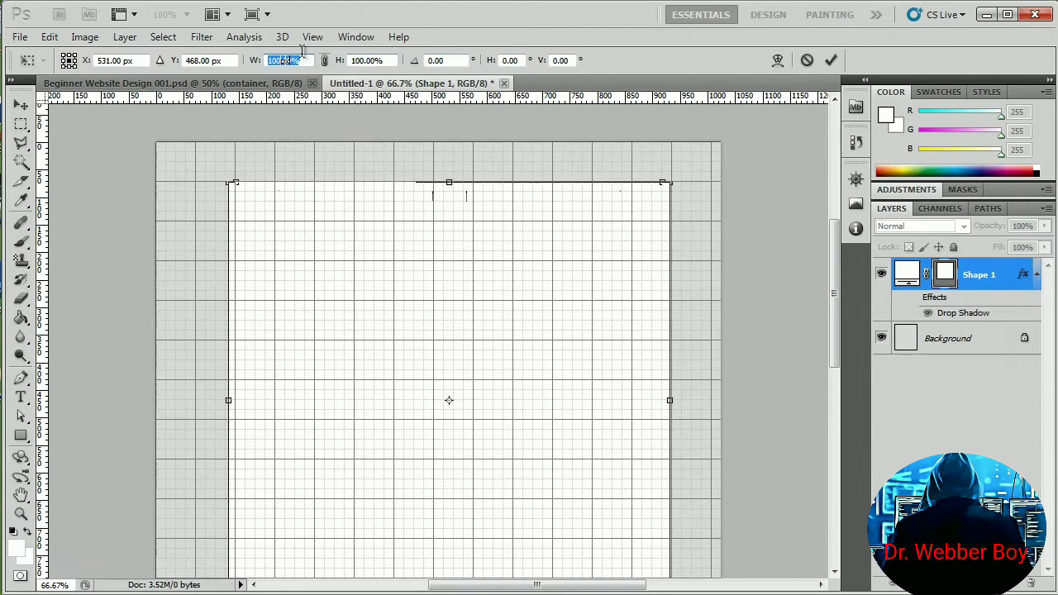
text(1000)
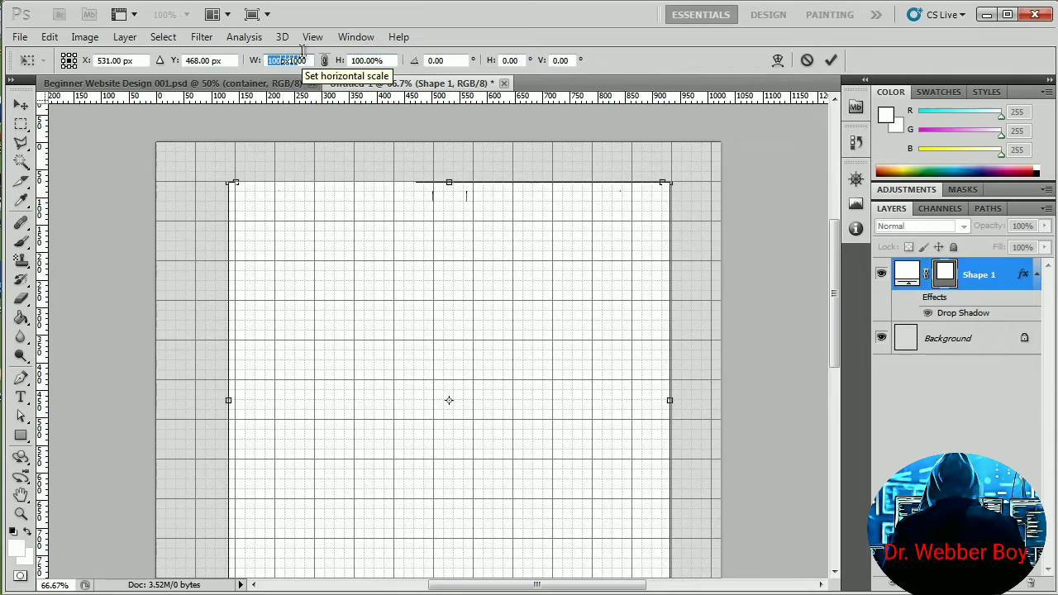
key(BackSpace)
key(BackSpace)
key(Return)
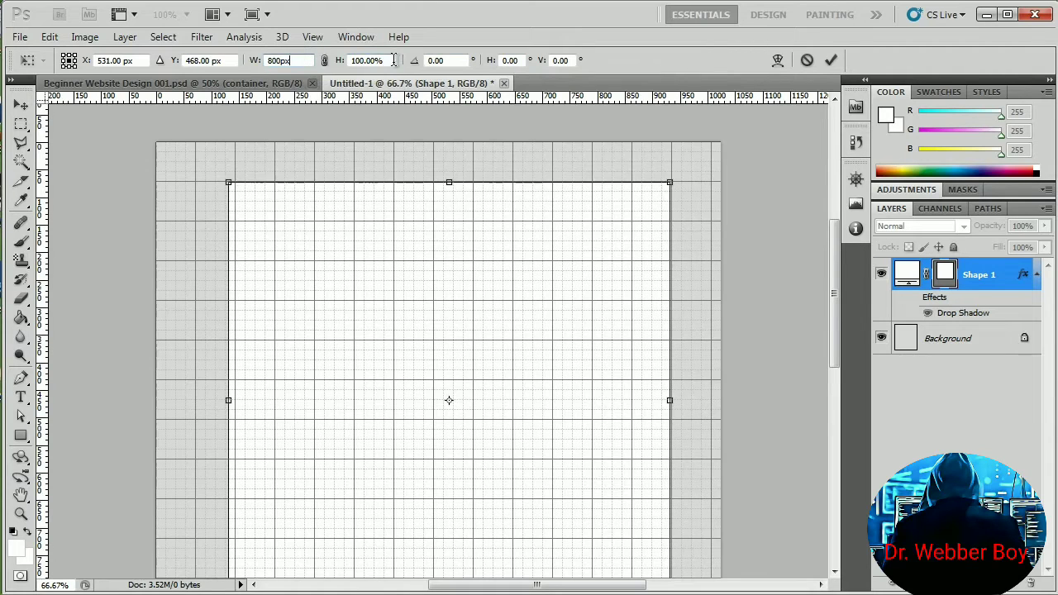
click(336, 61)
text(100px)
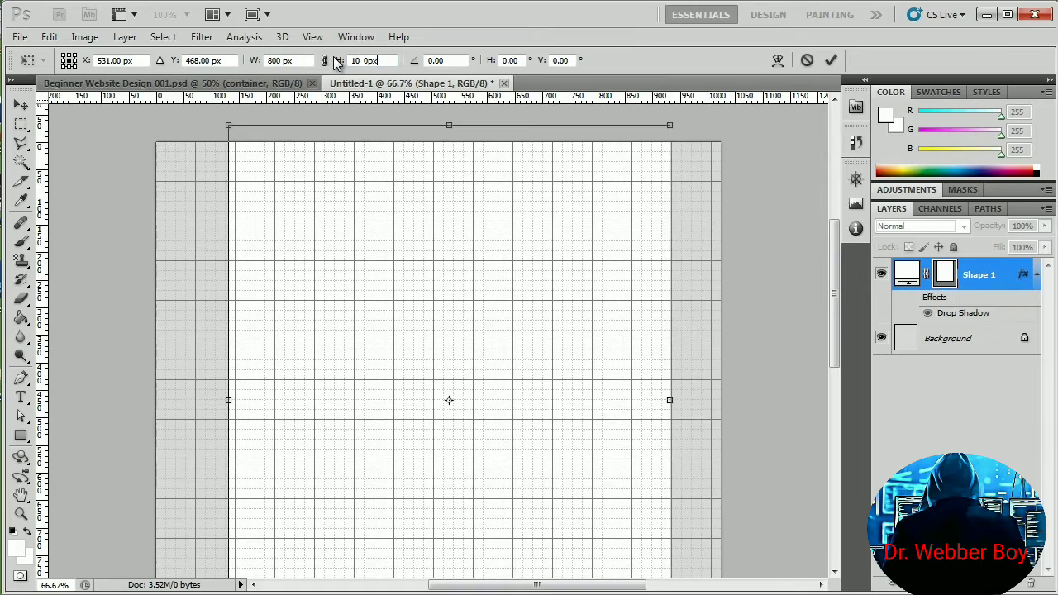
key(Return)
- Move the rectangle so its center sits at about X 518 px, Y 536 px, and apply the transform
drag(840, 256, 842, 229)
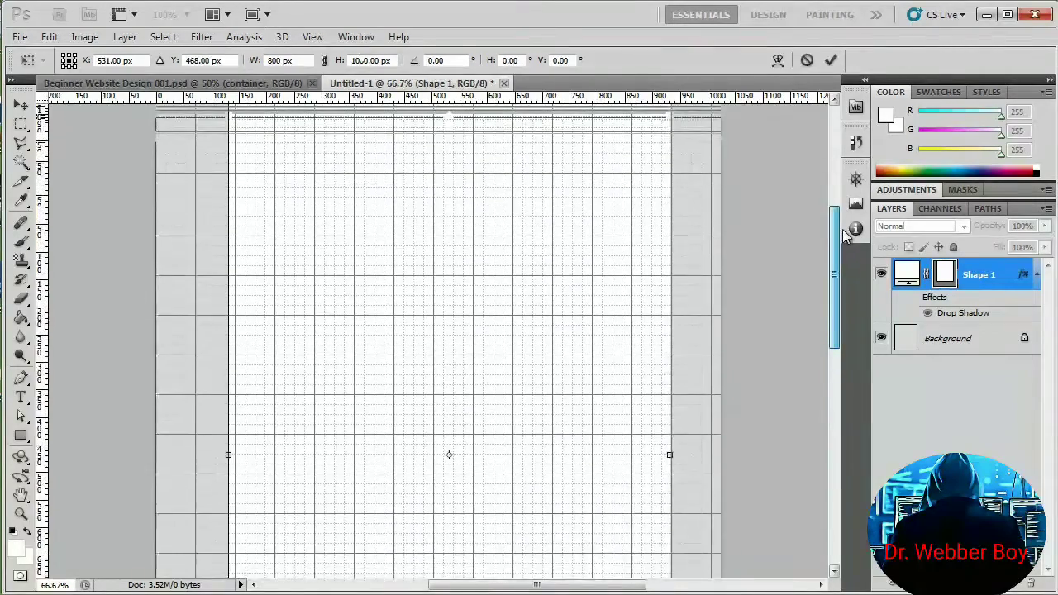
drag(471, 230, 468, 267)
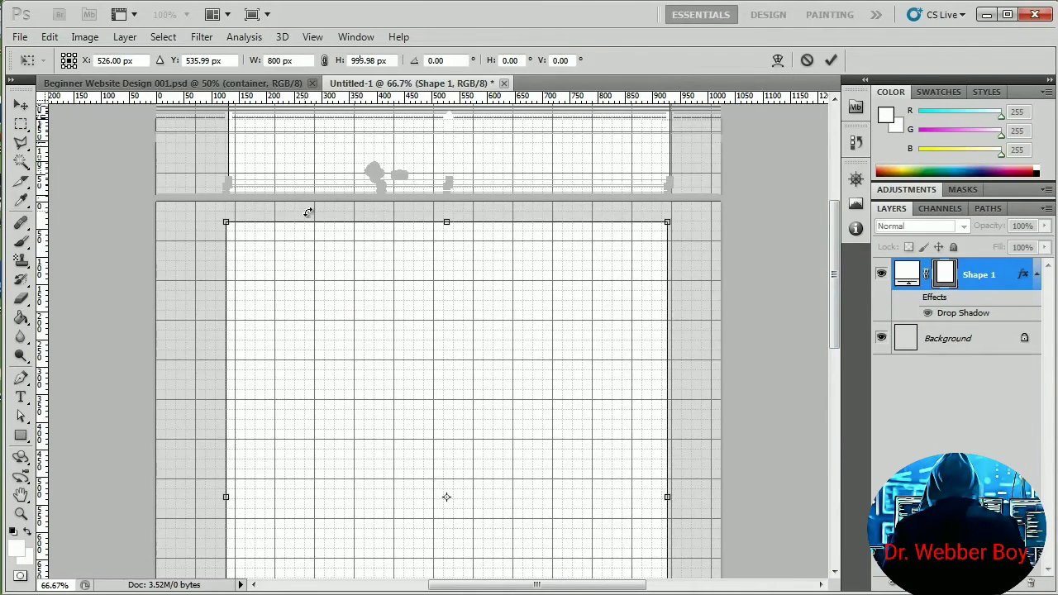
drag(425, 259, 420, 263)
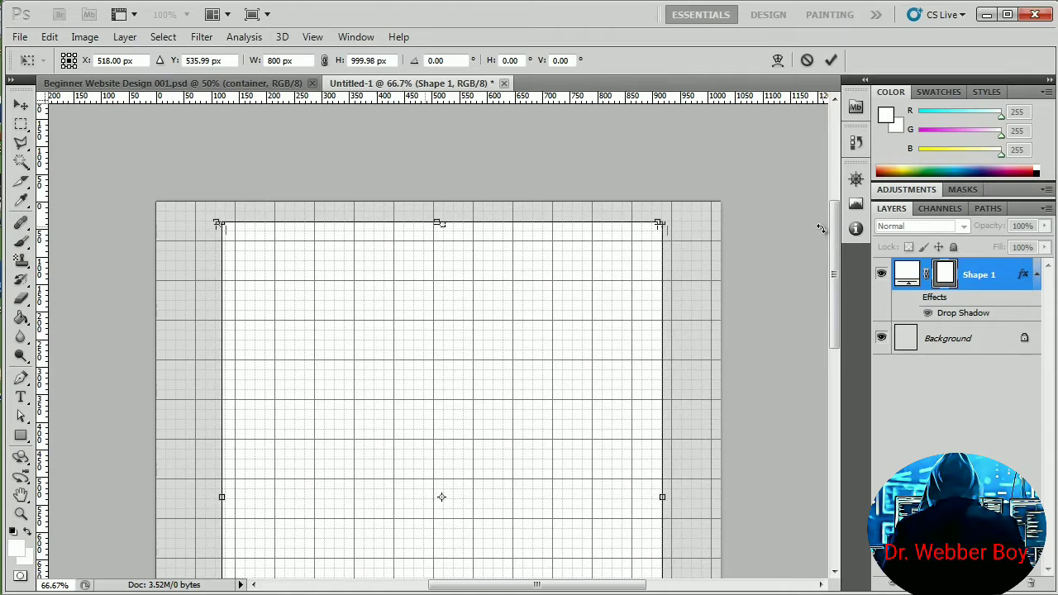
drag(840, 296, 848, 320)
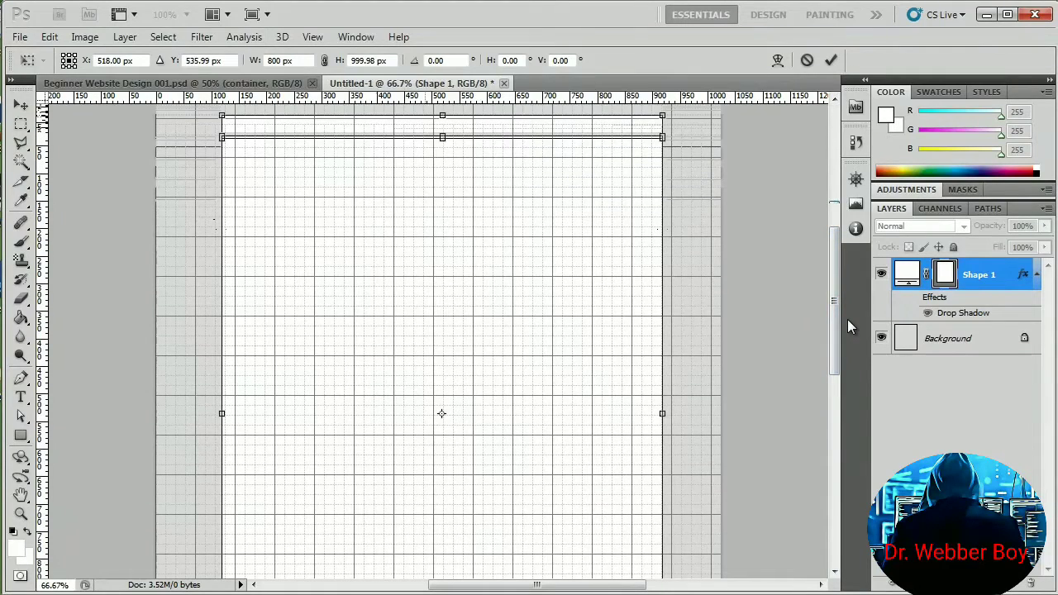
key(Return)
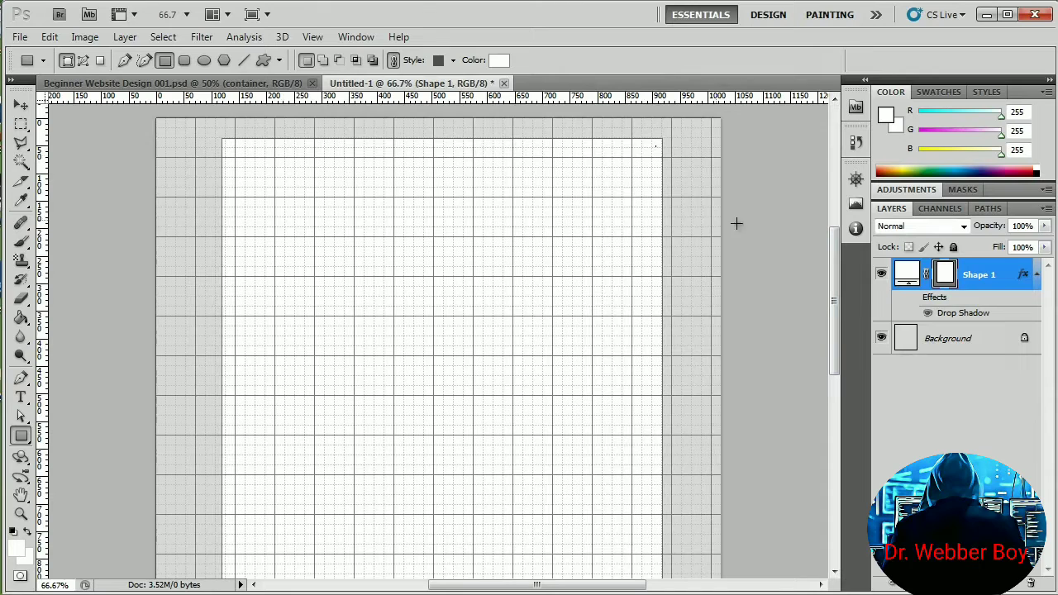
- Check the drop shadow in the white rectangle's blending options, and turn its layer effects back on
right_click(984, 279)
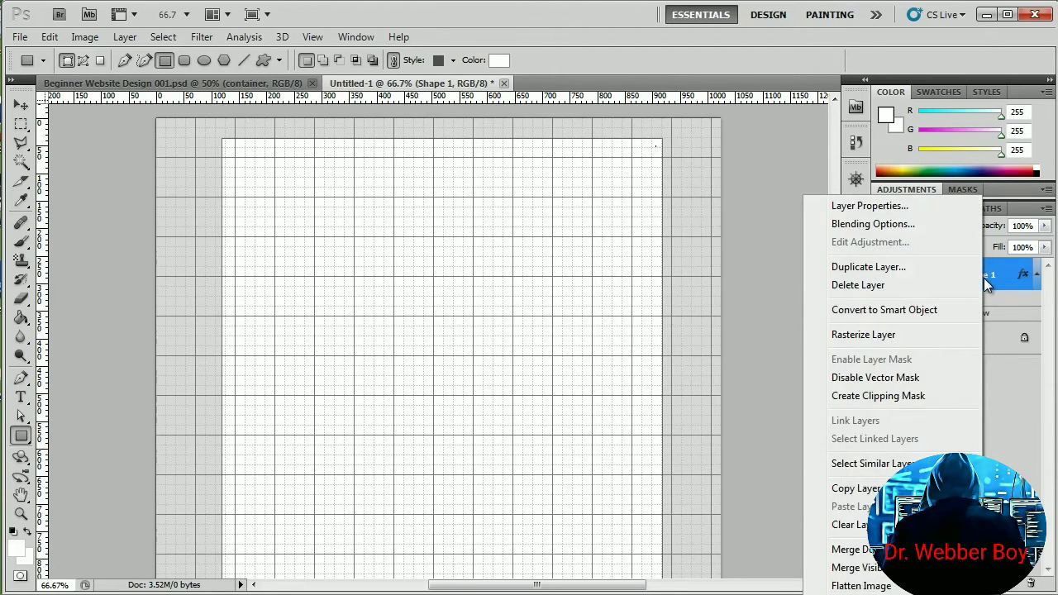
click(1003, 283)
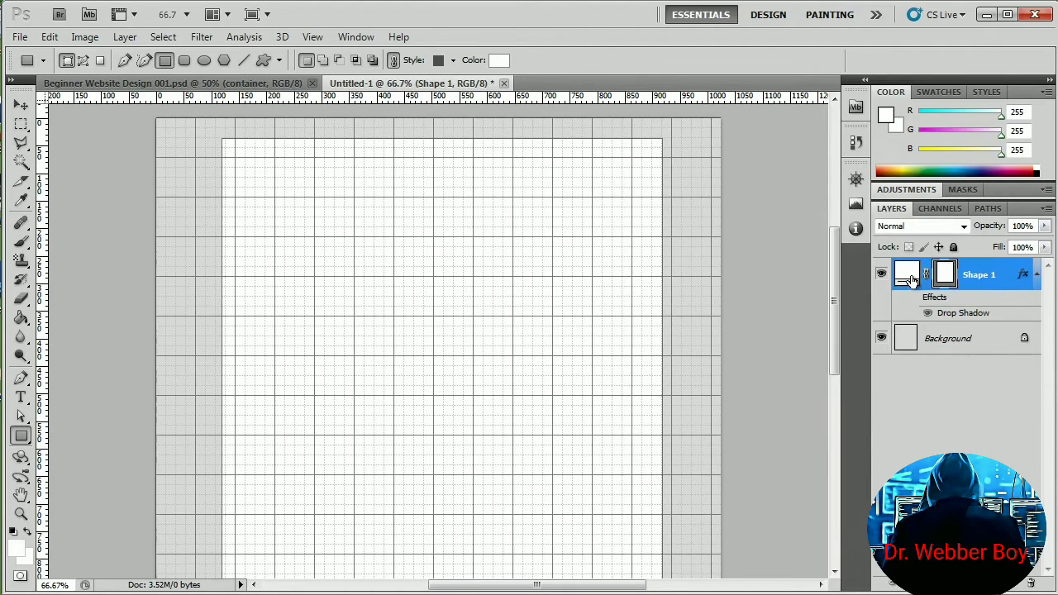
right_click(982, 281)
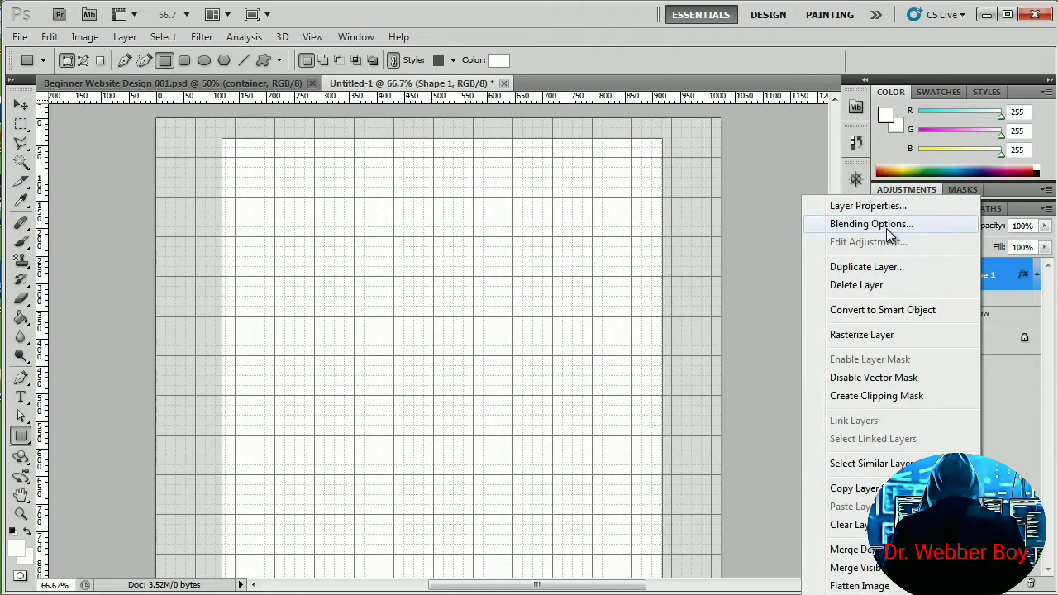
click(884, 227)
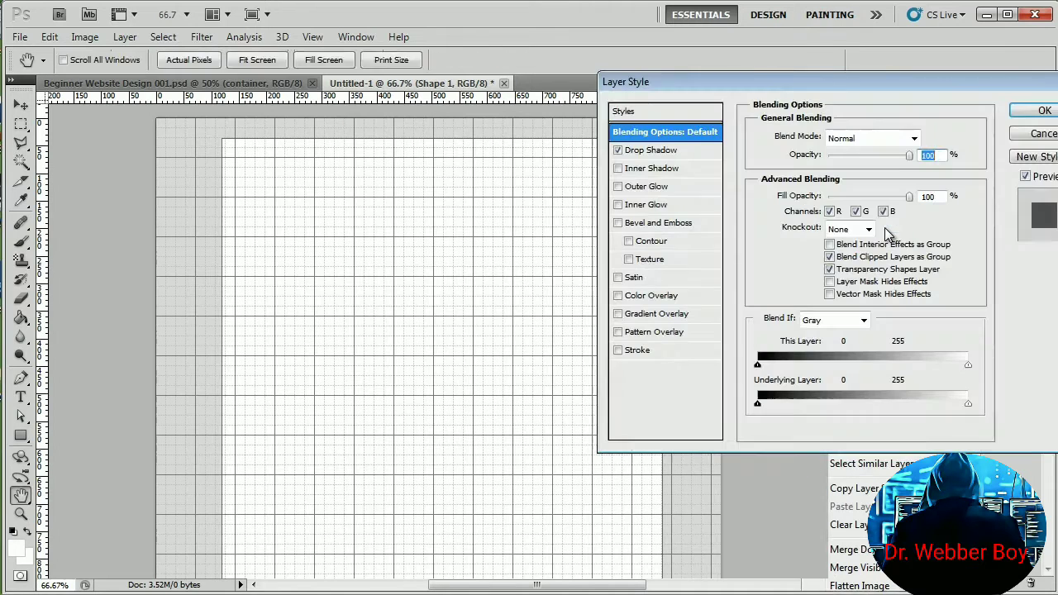
drag(818, 88, 628, 91)
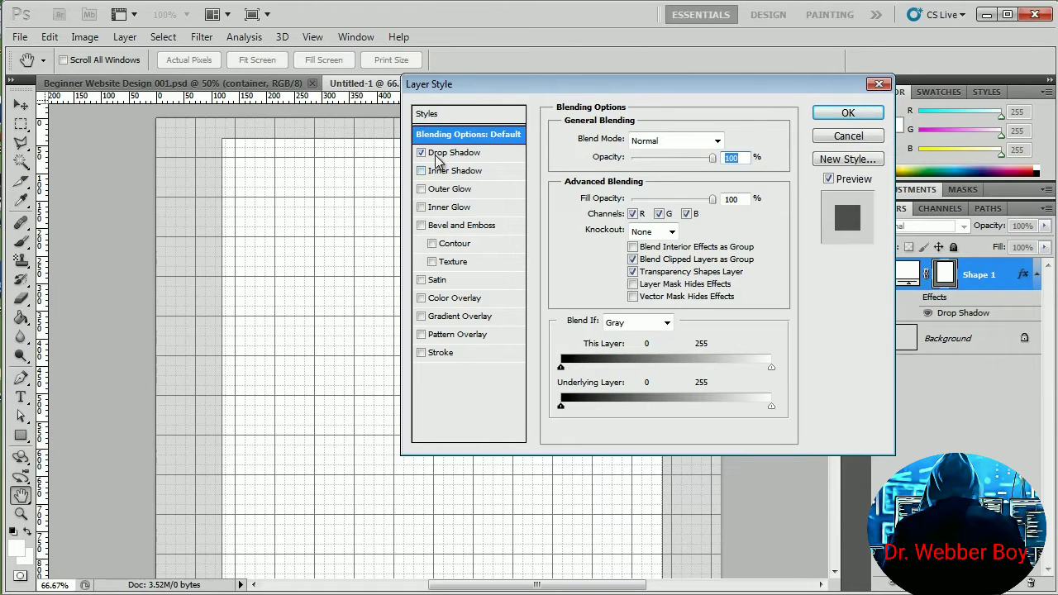
click(421, 153)
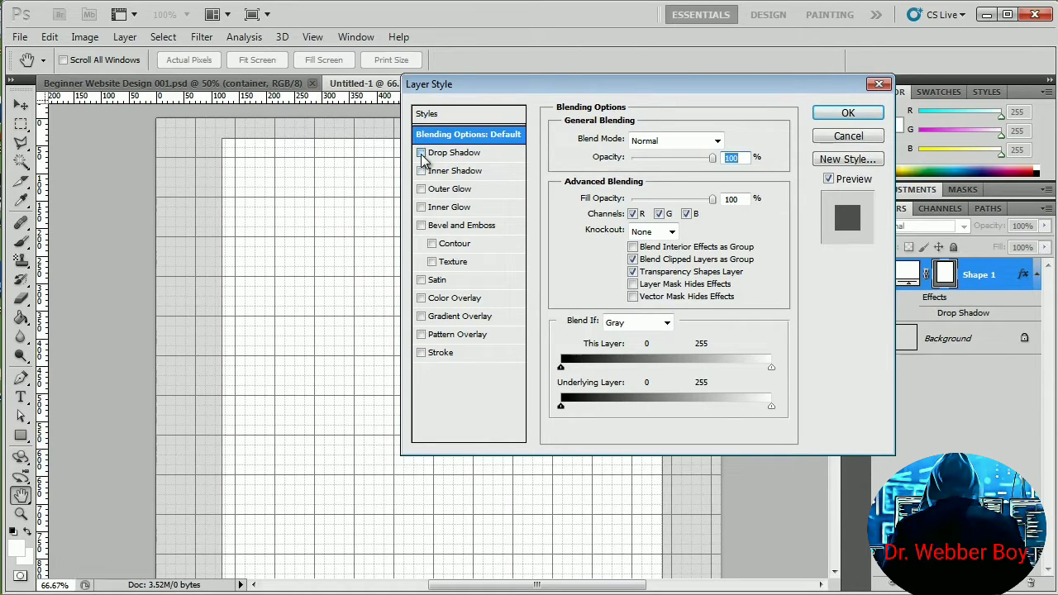
click(420, 153)
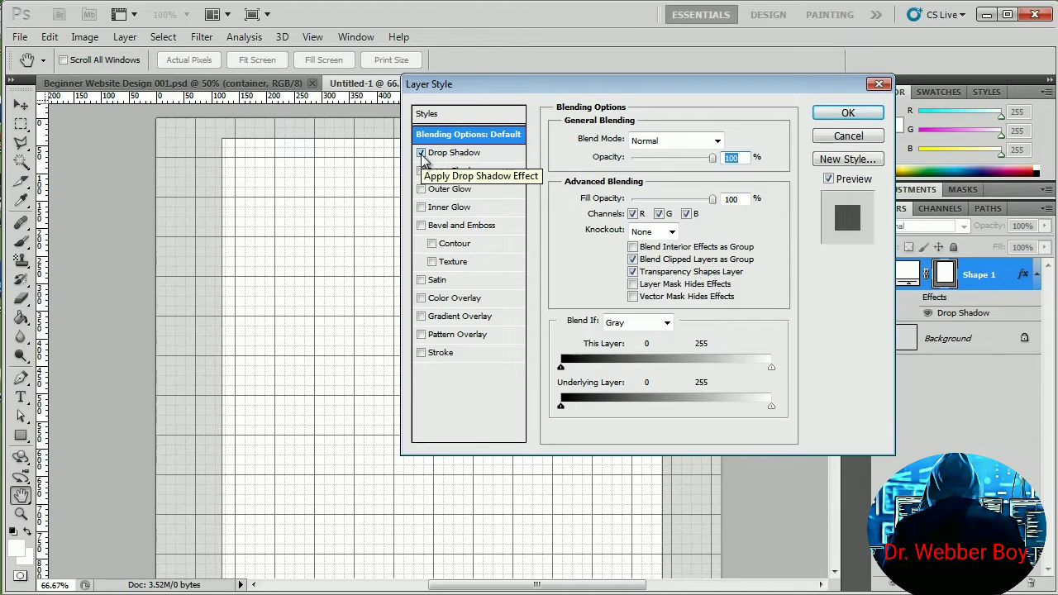
click(459, 154)
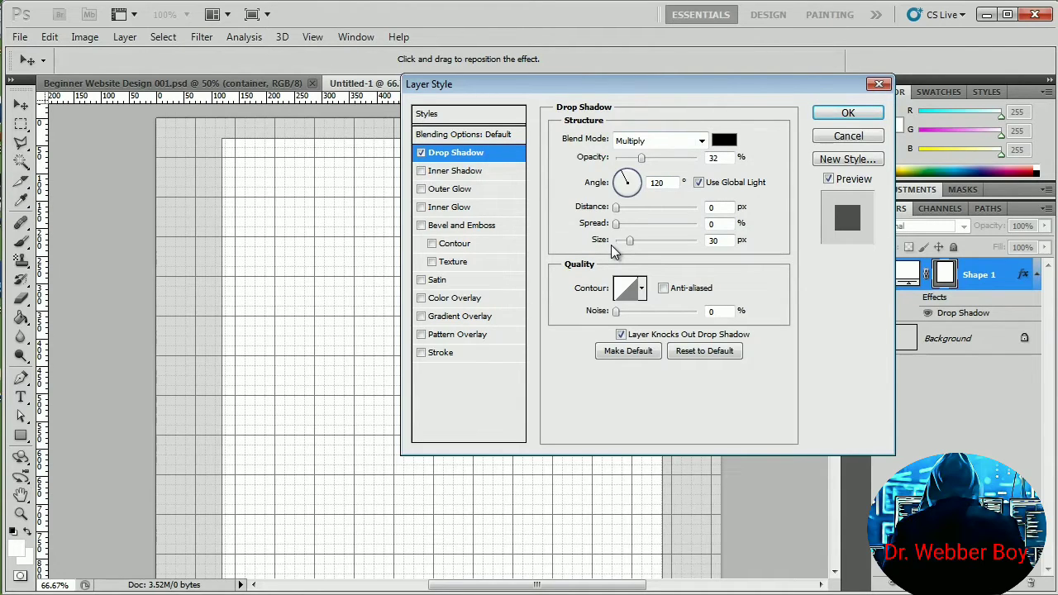
click(847, 113)
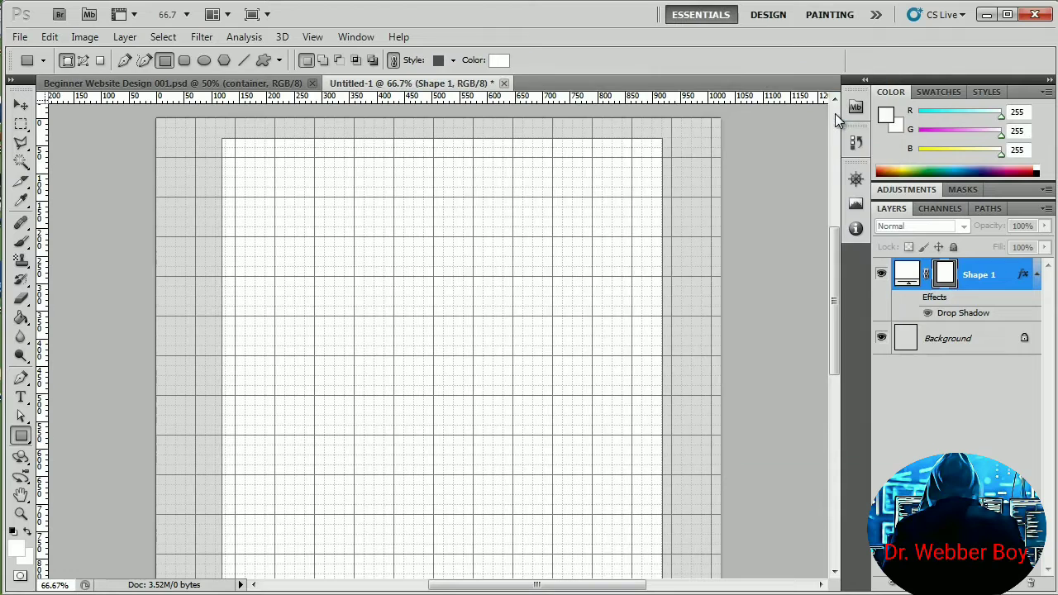
click(913, 299)
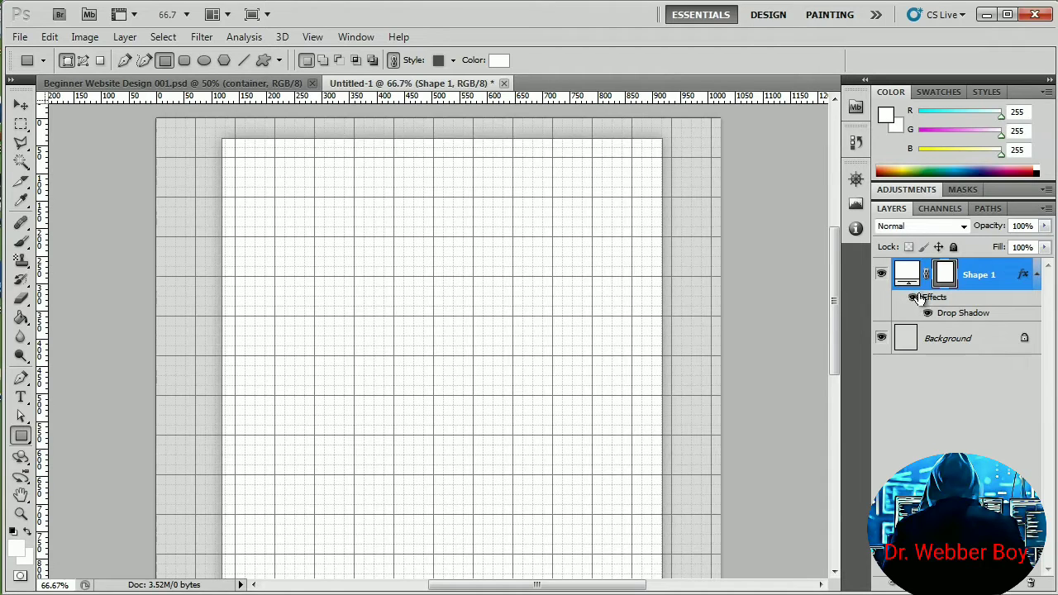
- Try a 3 px black outside stroke on the white rectangle in its layer style, and remove it again
right_click(980, 278)
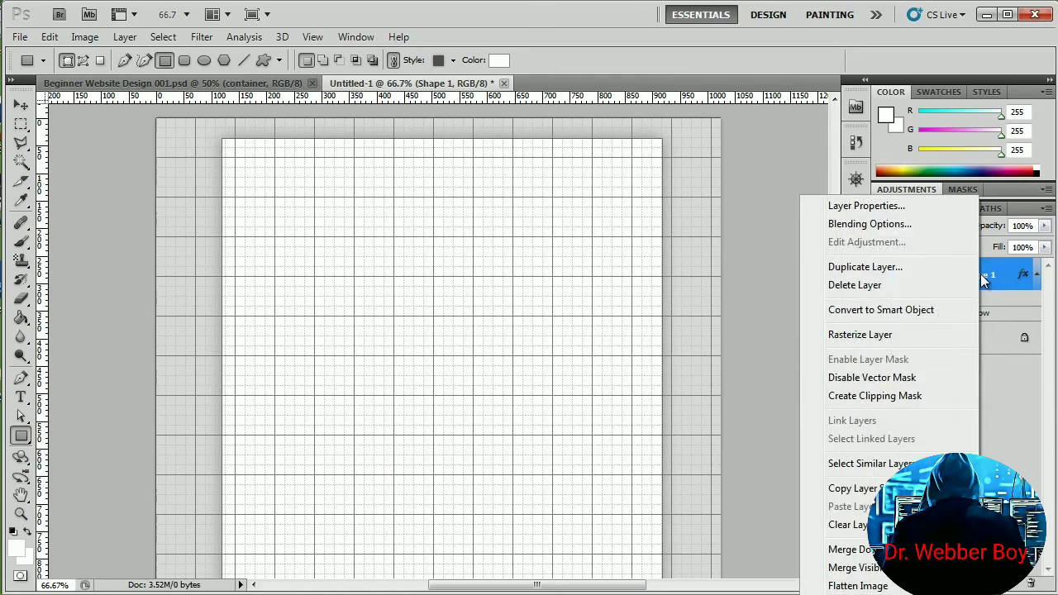
key(space)
click(882, 225)
drag(569, 137, 492, 103)
click(371, 178)
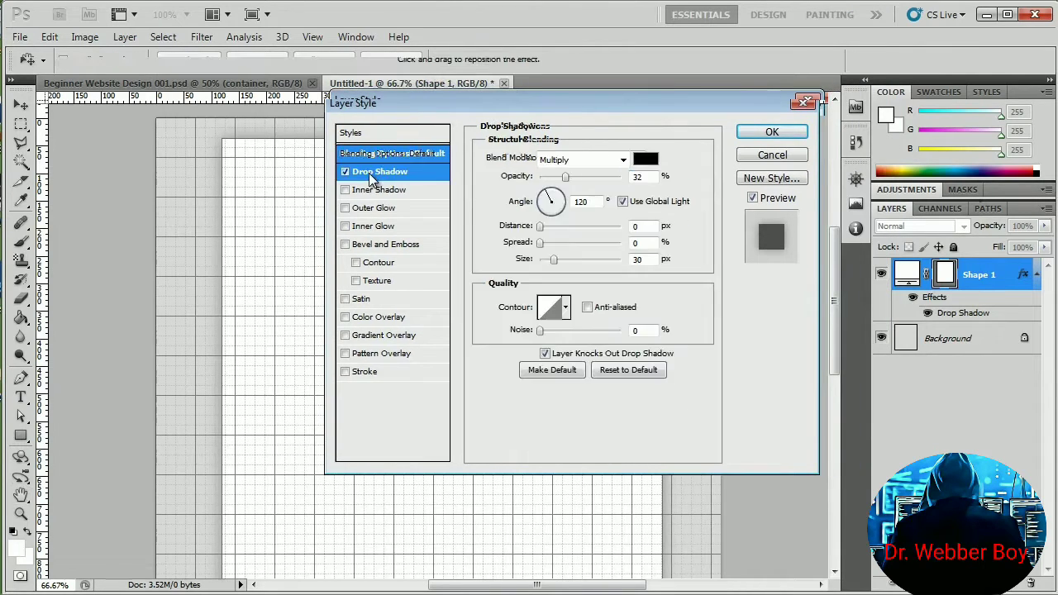
click(367, 372)
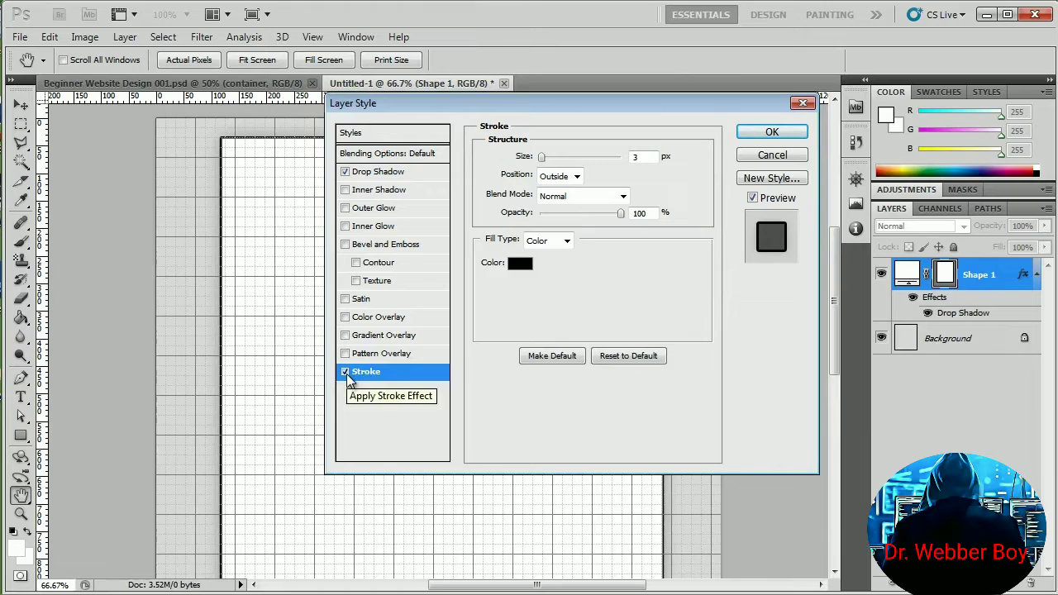
click(346, 372)
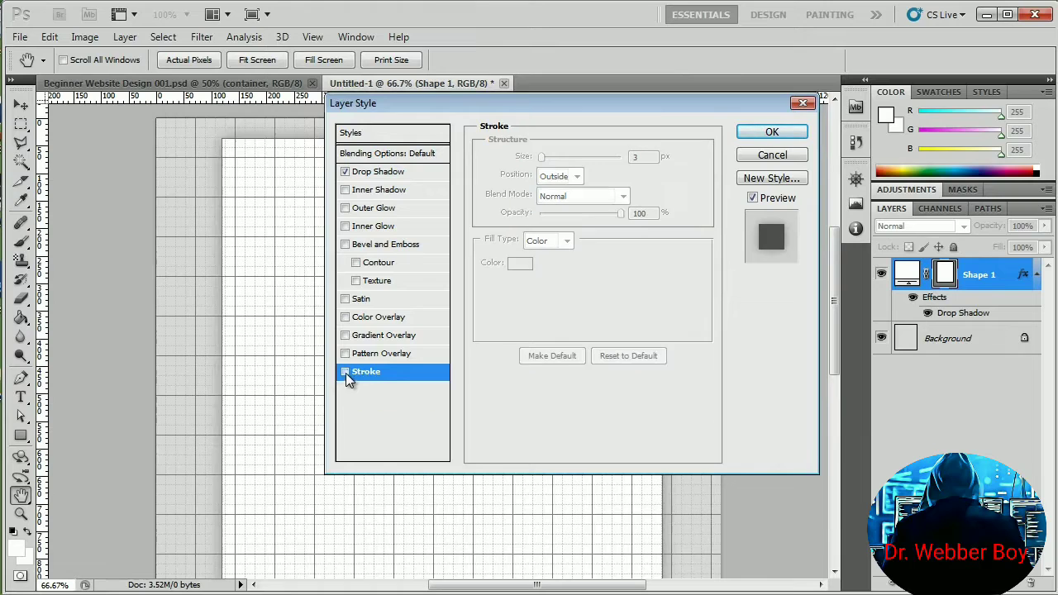
- Review the opacity and size of the white rectangle's drop shadow, and accept the layer style
click(390, 177)
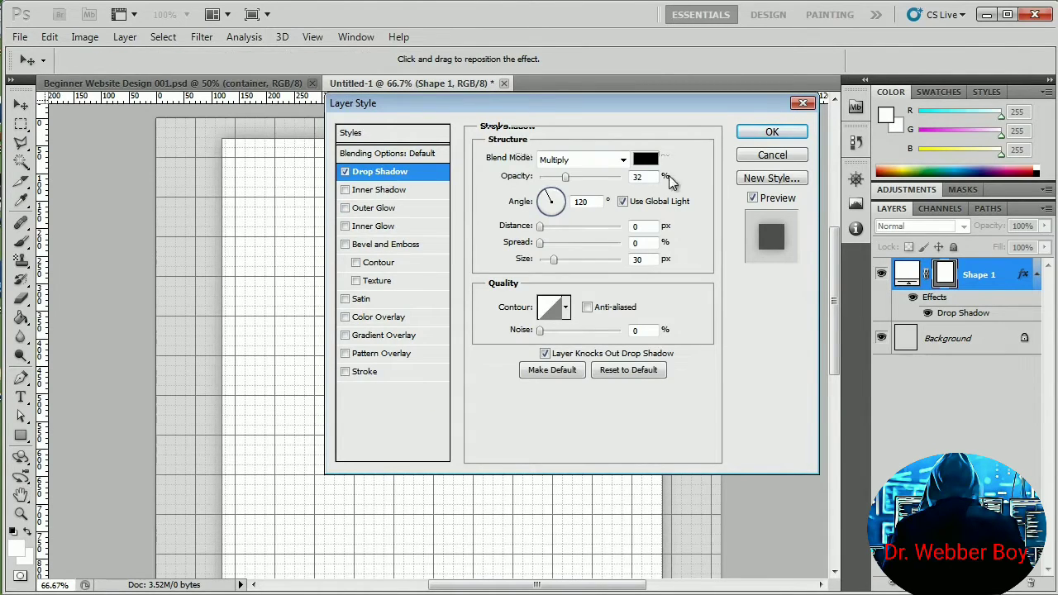
drag(648, 177, 620, 176)
drag(645, 260, 590, 258)
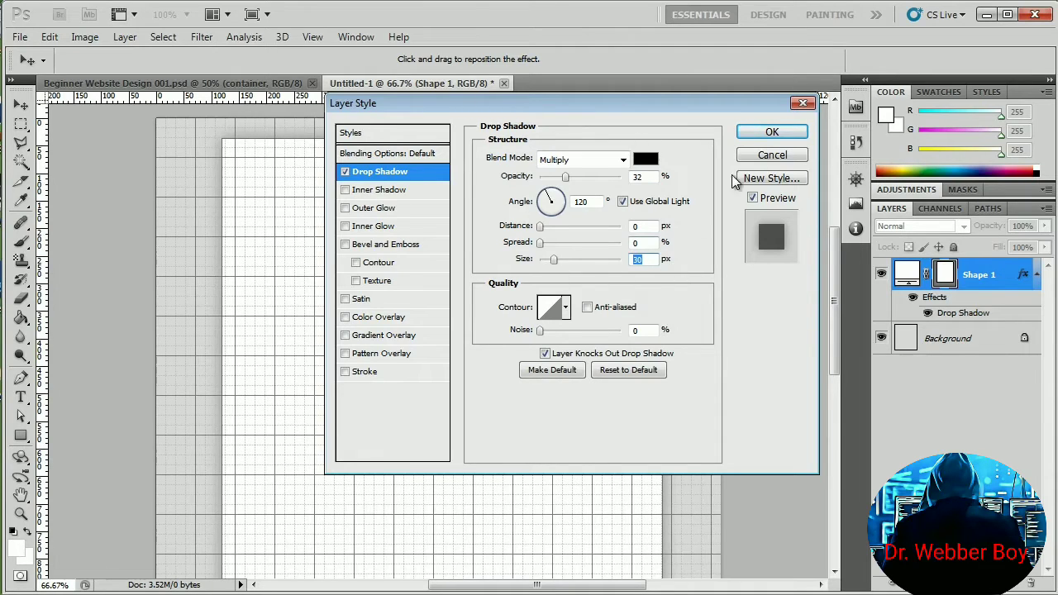
click(765, 131)
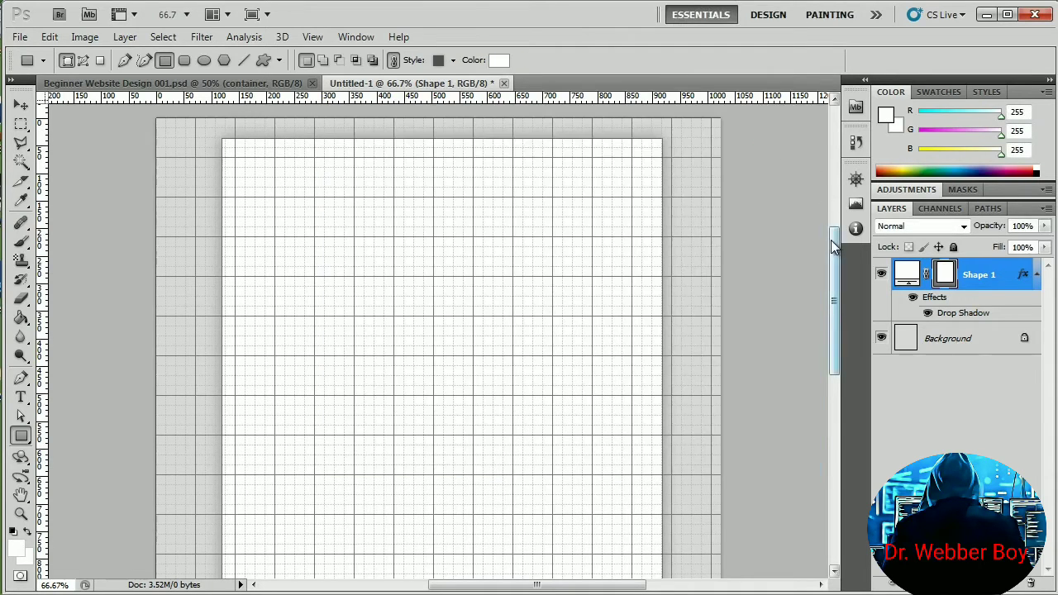
- Show the grid overlay on the website mock-up
mouse_move(832, 239)
mouse_down()
mouse_move(830, 334)
mouse_move(839, 227)
mouse_up()
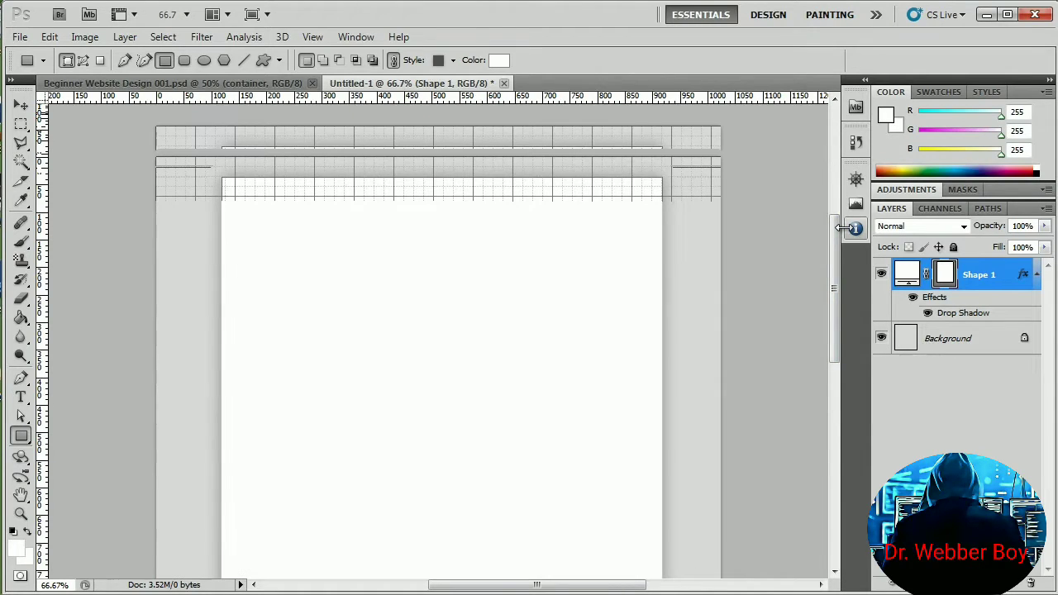
mouse_move(840, 228)
mouse_down()
mouse_move(835, 347)
mouse_move(839, 227)
mouse_up()
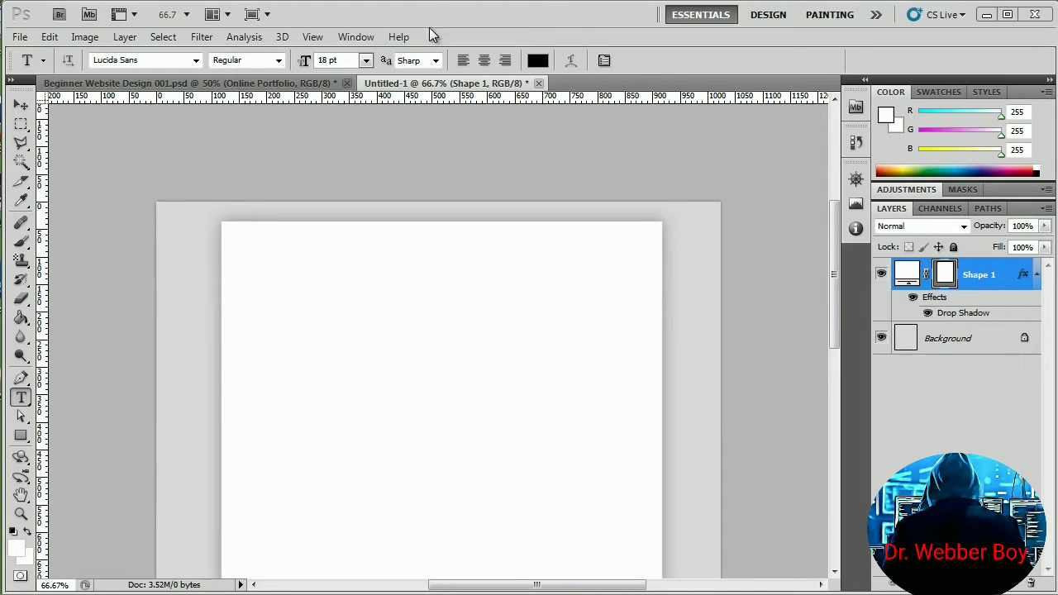
key(ctrl+apostrophe)
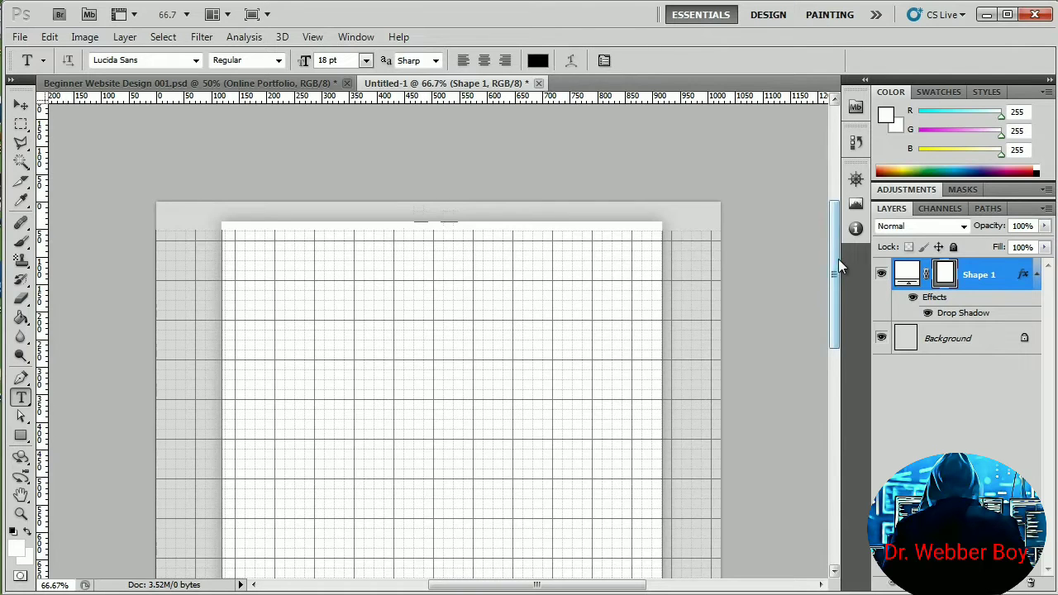
mouse_move(838, 258)
mouse_down()
mouse_move(832, 278)
mouse_move(840, 256)
mouse_up()
key(ctrl+plus)
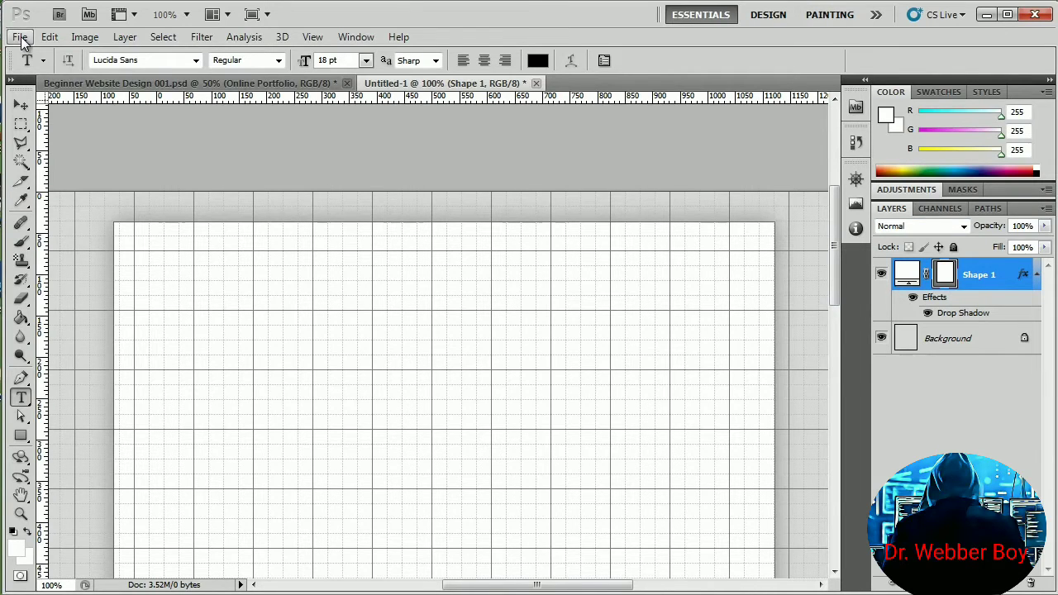
- Place music-box.png from the Website Images folder into the document
click(20, 38)
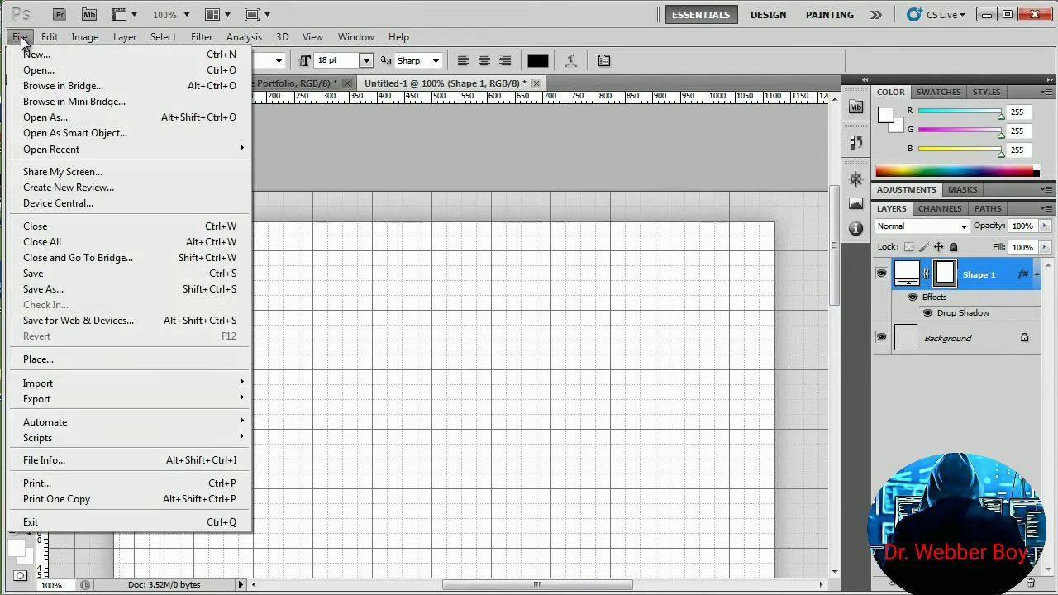
click(73, 361)
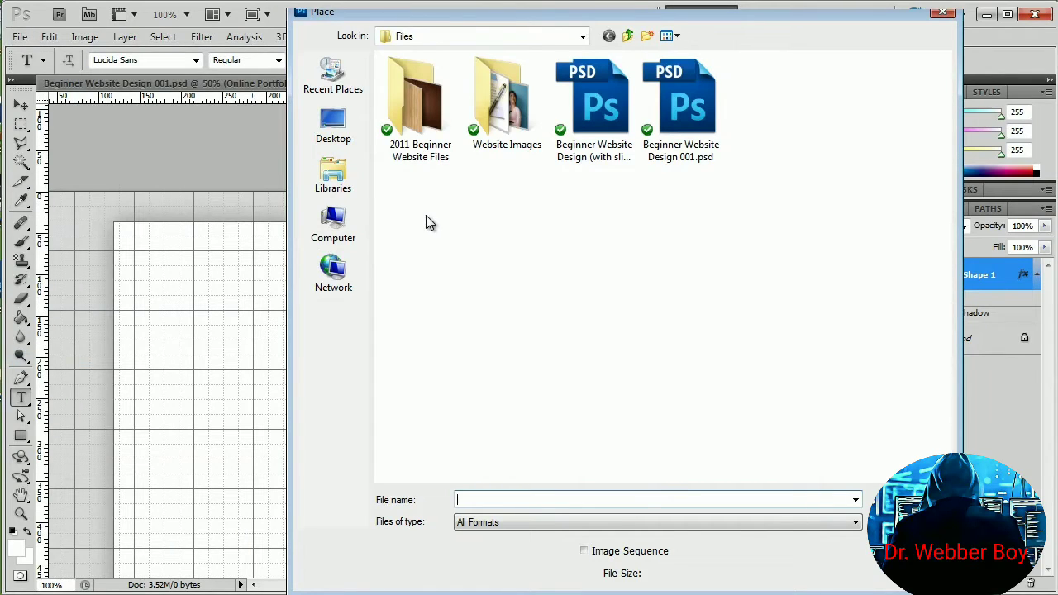
drag(419, 15, 353, 8)
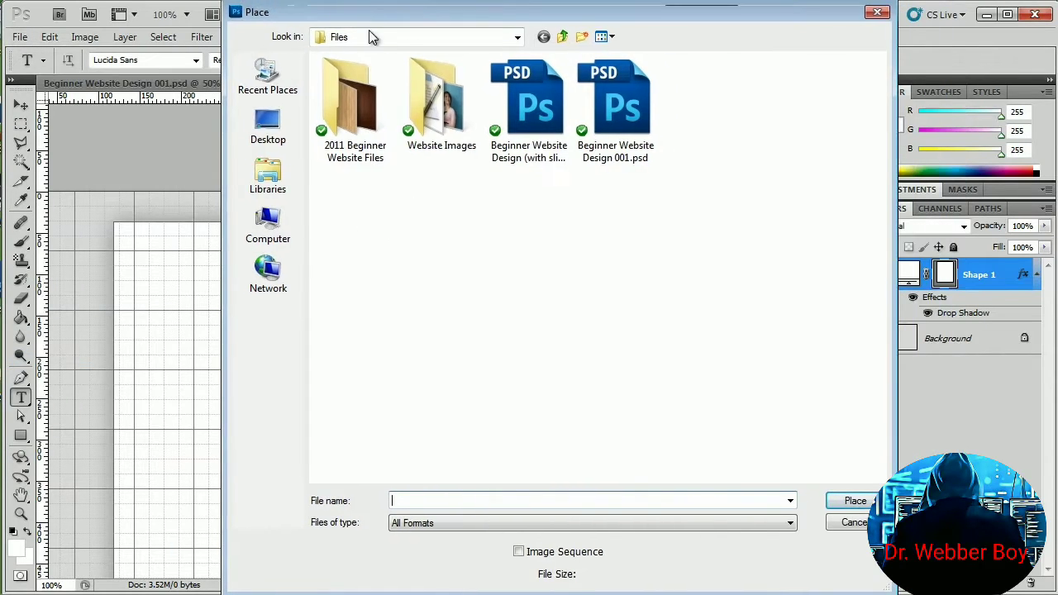
double_click(439, 112)
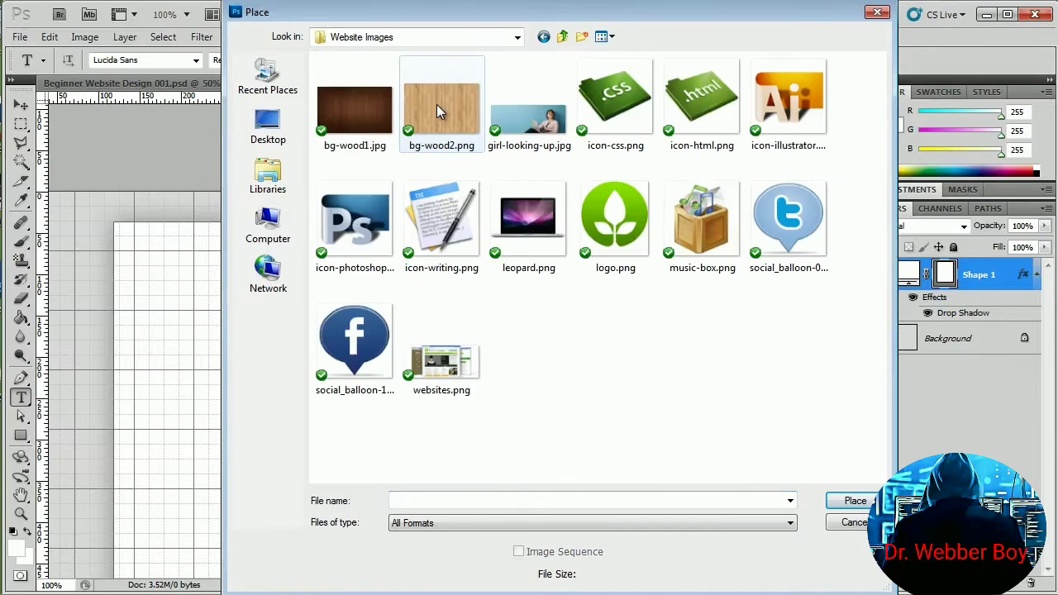
click(692, 213)
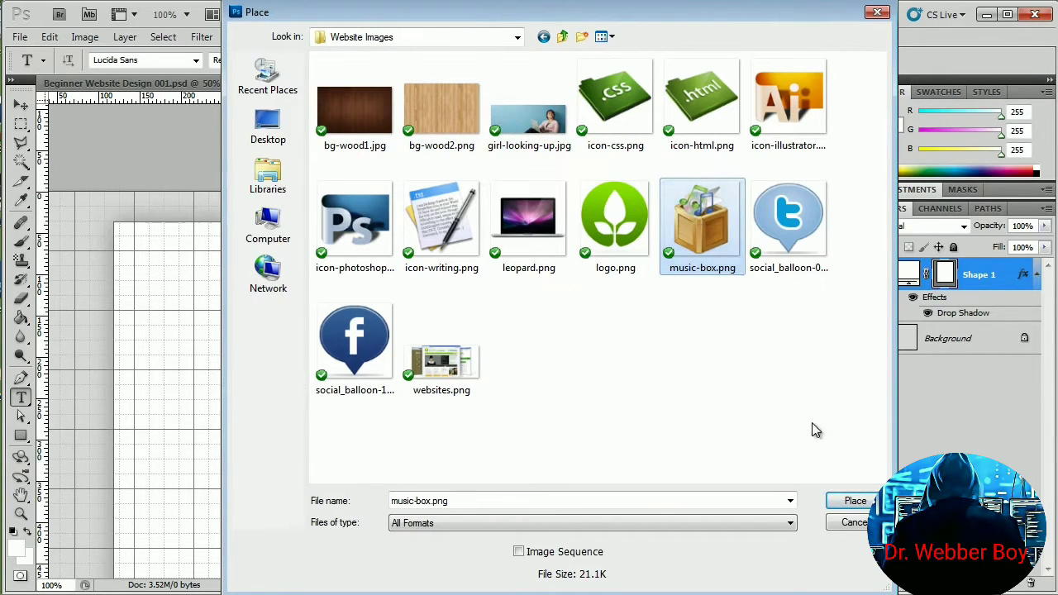
click(844, 503)
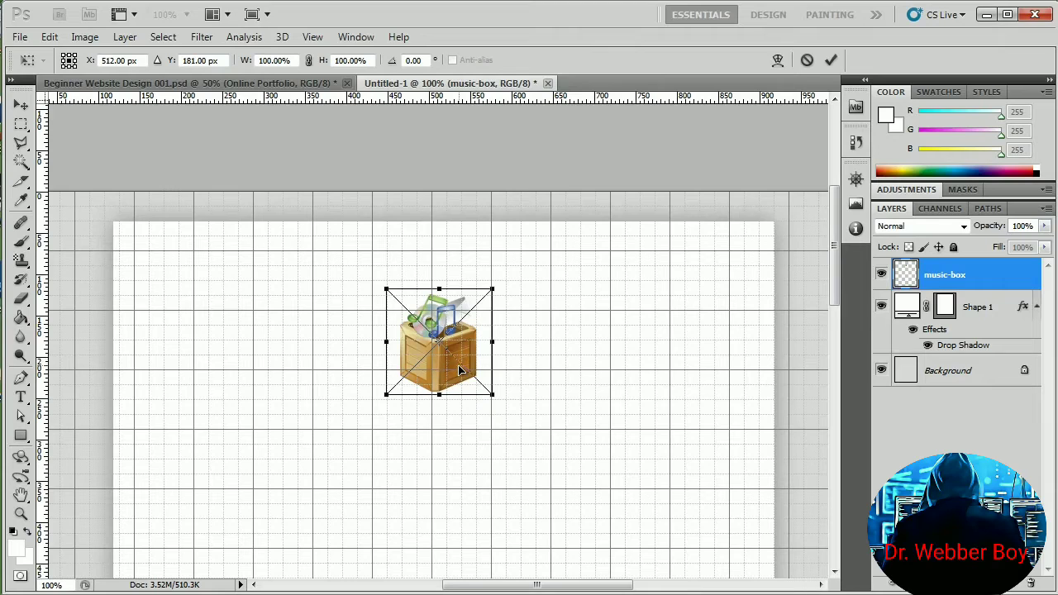
- Move the music-box image to about X 504 px, Y 136 px and commit the placement
key(Up)
drag(456, 361, 453, 334)
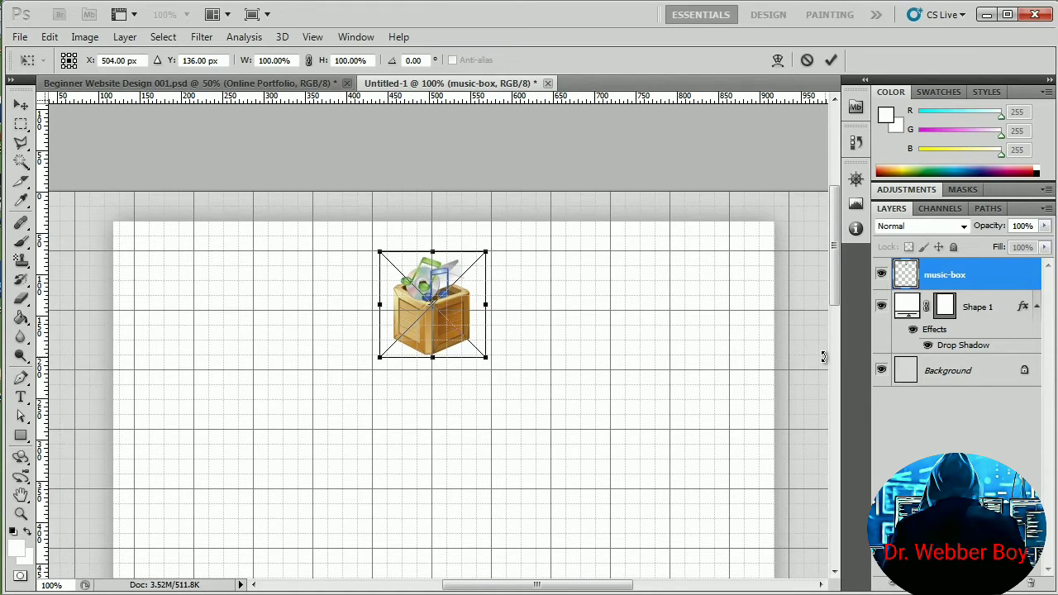
key(Return)
key(t)
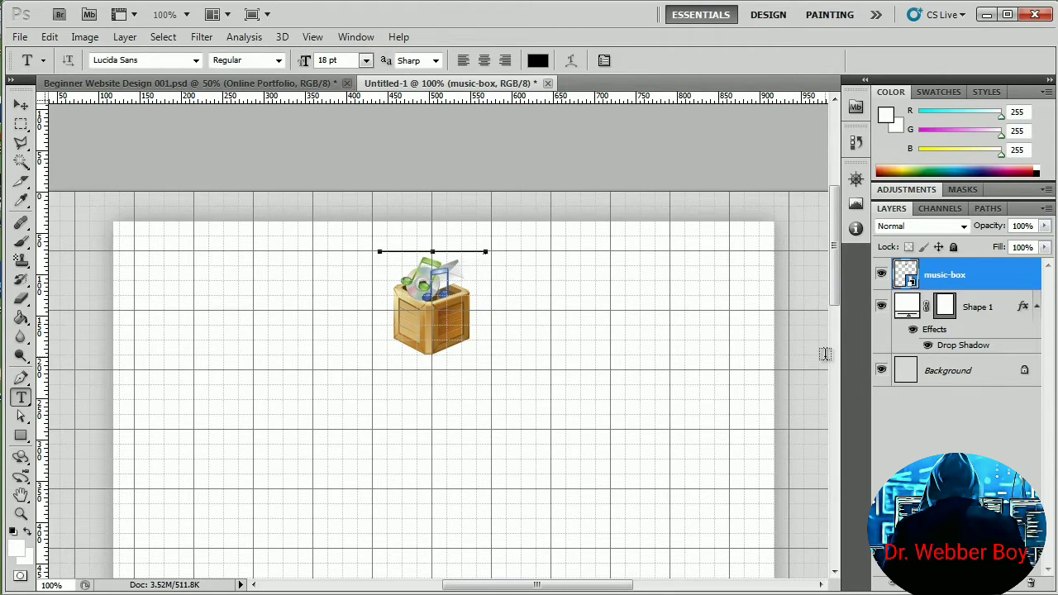
- Hide the grid and, with the Shape 1 layer selected, add a vertical guide at the white rectangle's horizontal center
key(ctrl+apostrophe)
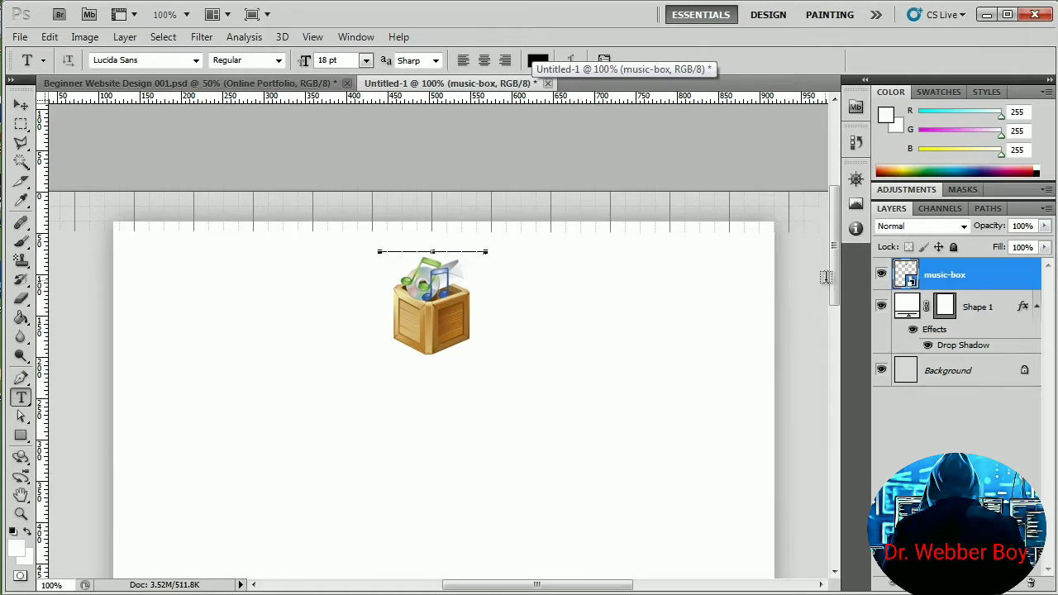
click(979, 311)
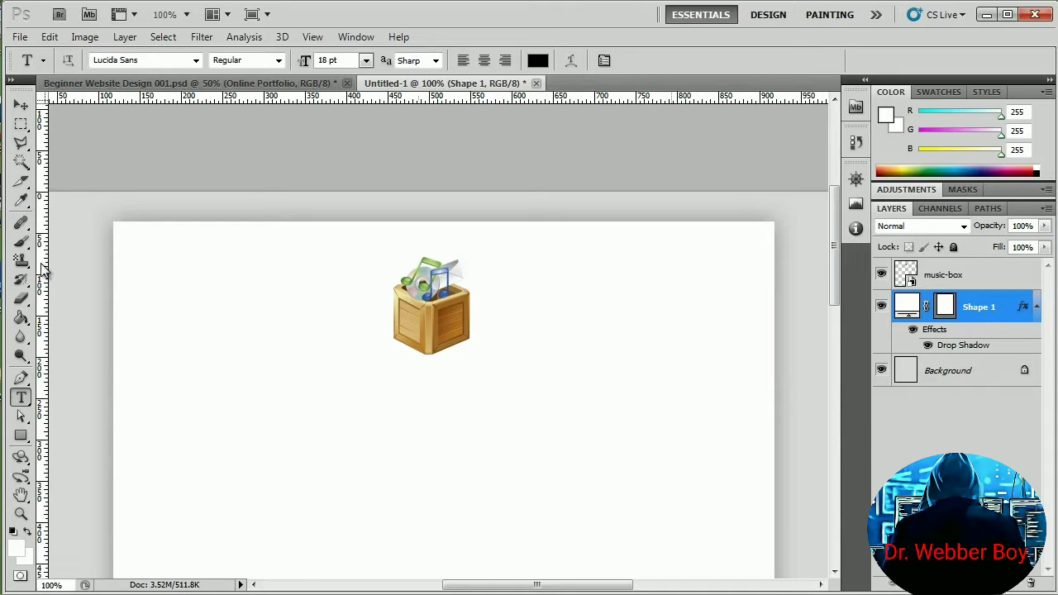
drag(43, 269, 447, 279)
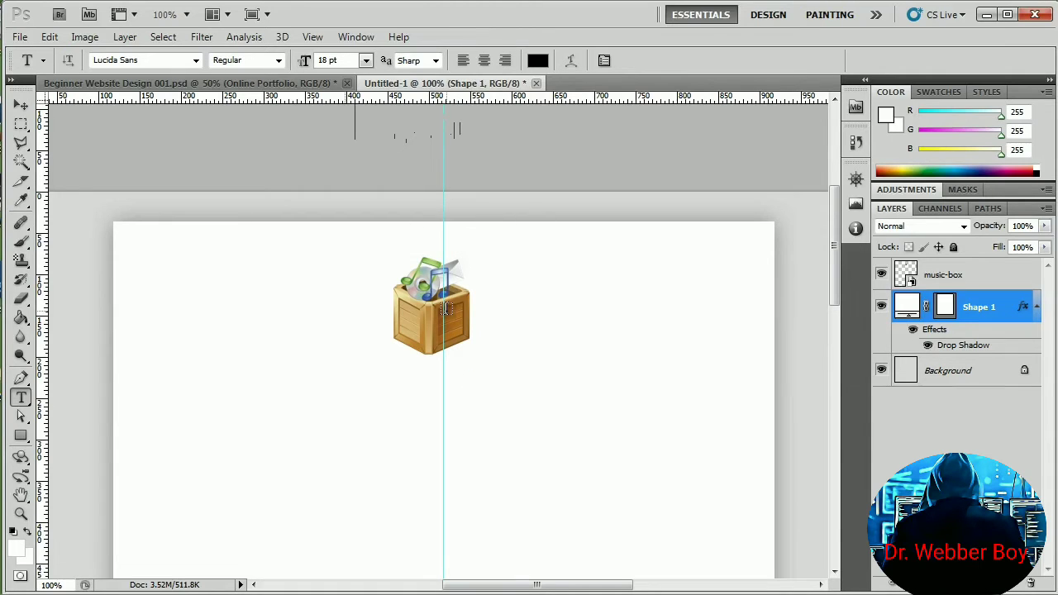
- Select the music-box layer and move the image with the Move Tool until it is centered on the vertical guide
click(943, 277)
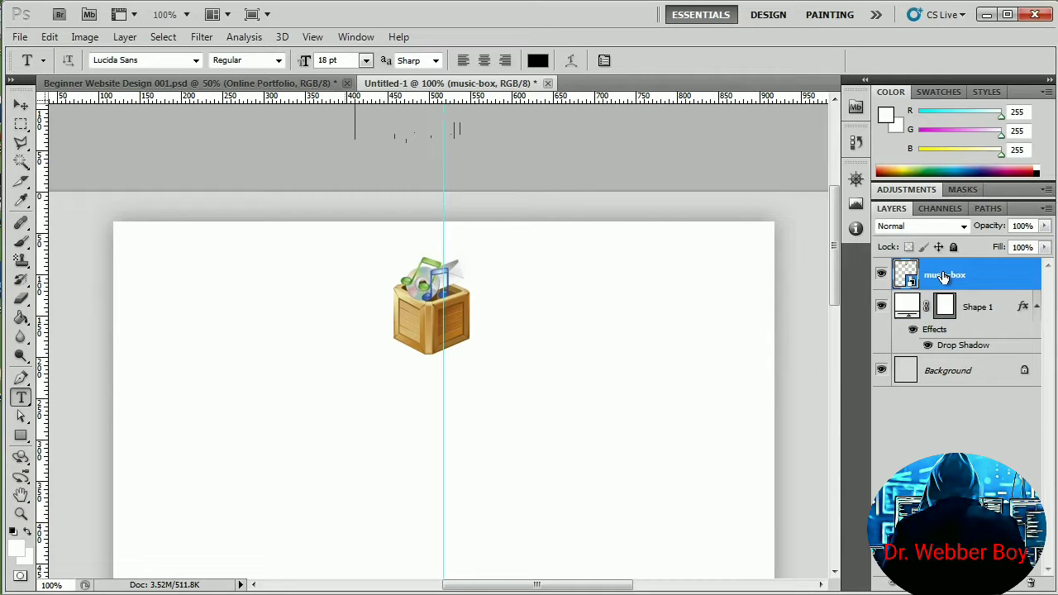
click(21, 107)
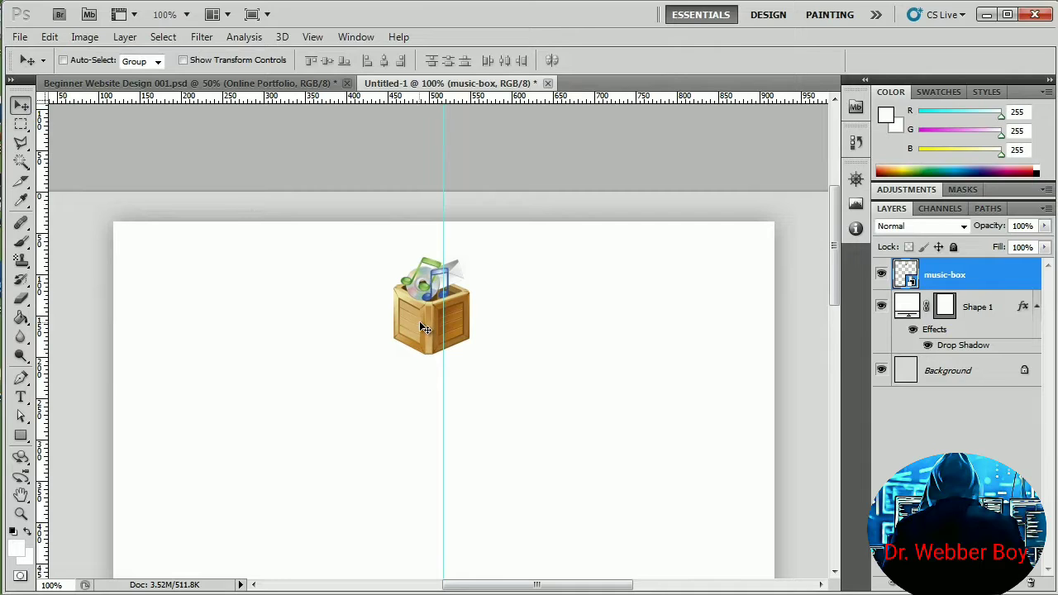
drag(421, 326, 425, 326)
drag(425, 322, 425, 323)
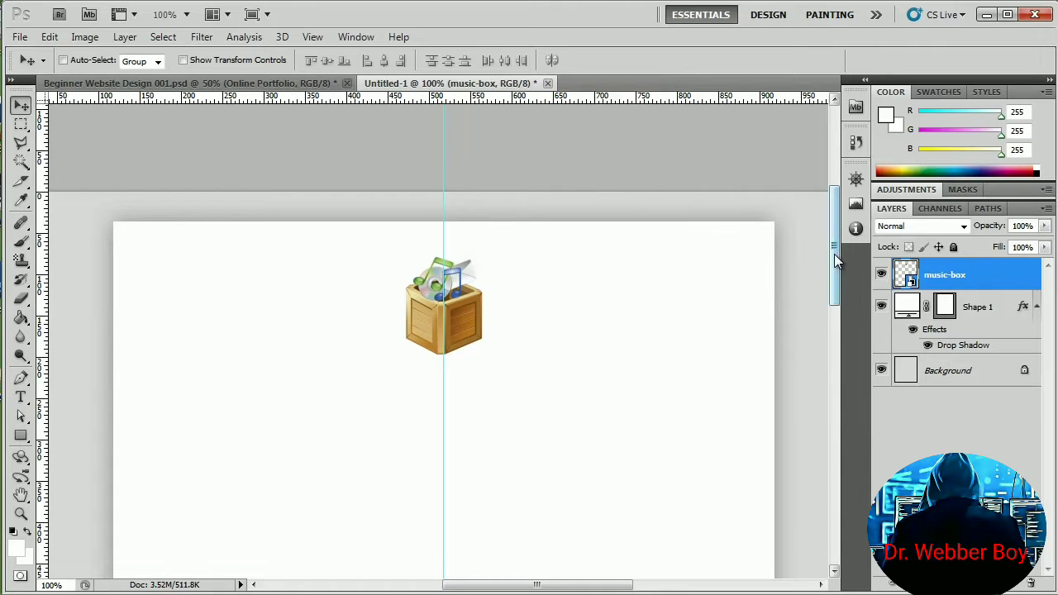
- Show the grid and move the music-box image slightly up and to the right at the vertical guide
drag(834, 254, 838, 264)
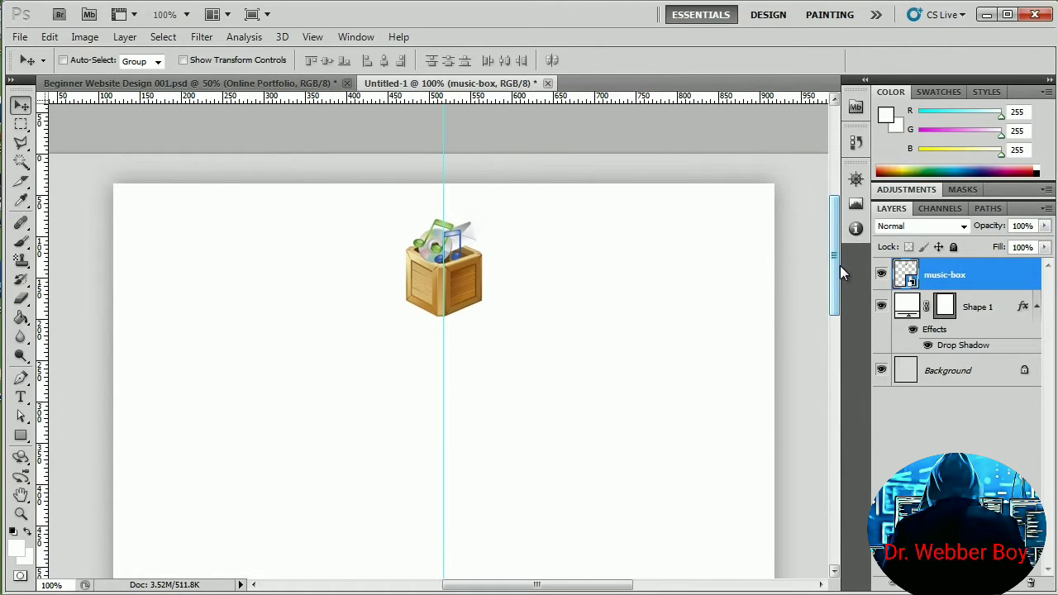
key(ctrl+apostrophe)
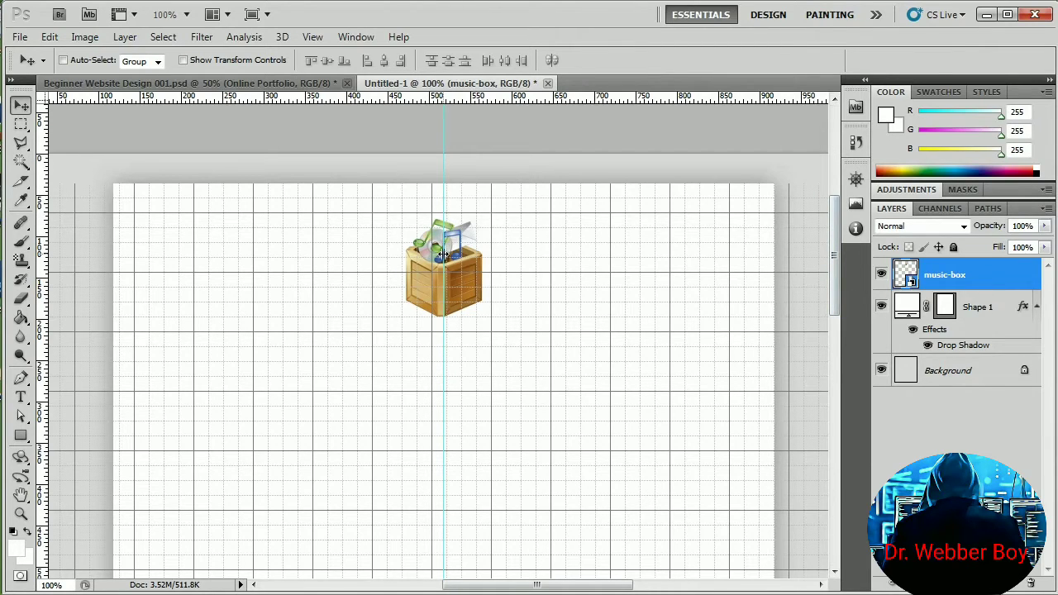
drag(460, 257, 463, 250)
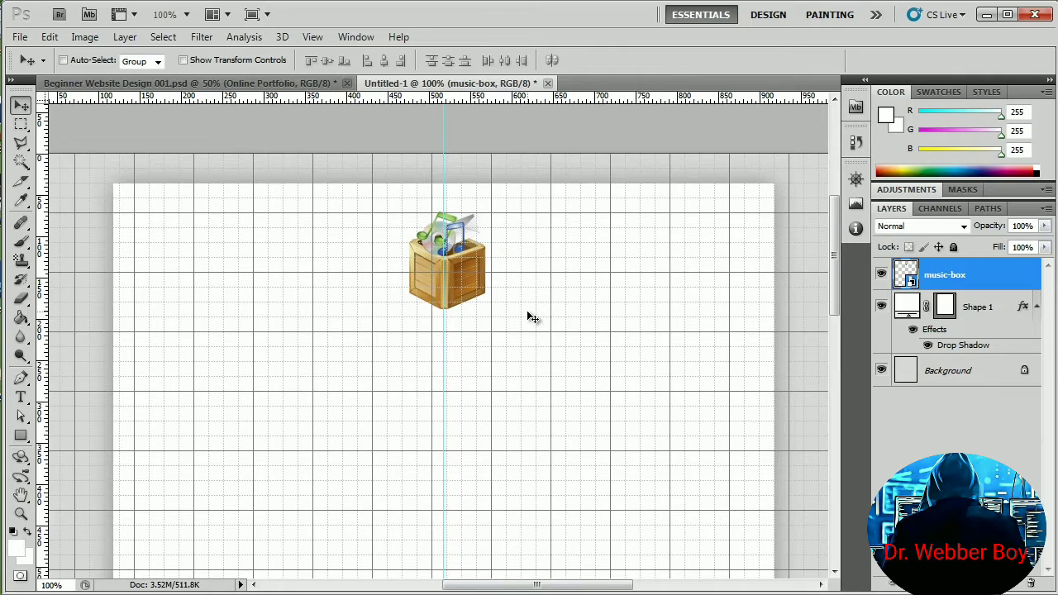
- Add the text "ONLINE PORTFOLIO" below the music-box image in black Lucida Sans Regular at 18 pt and commit it
click(21, 399)
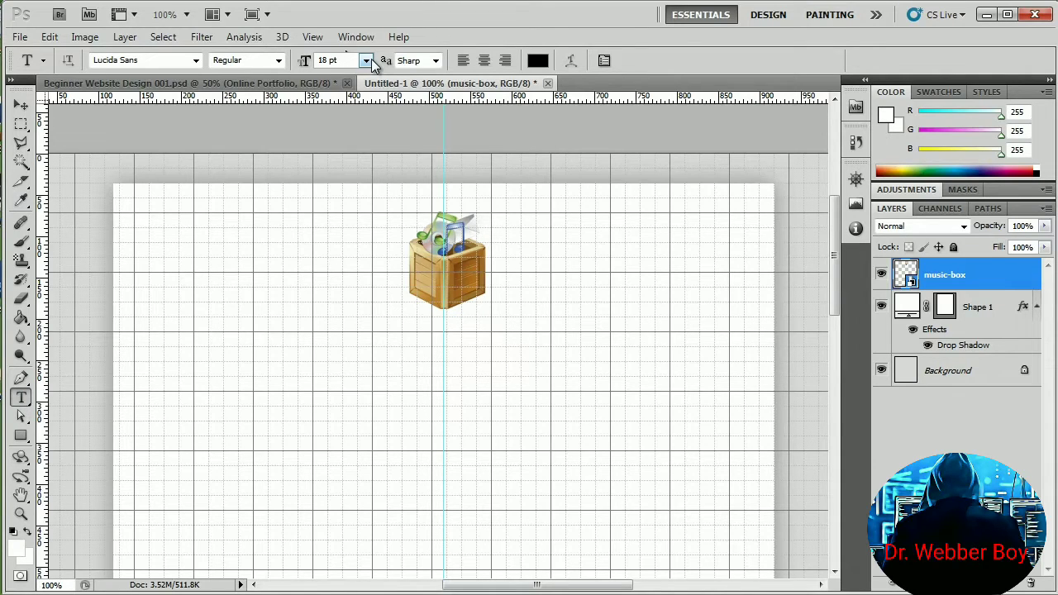
click(195, 62)
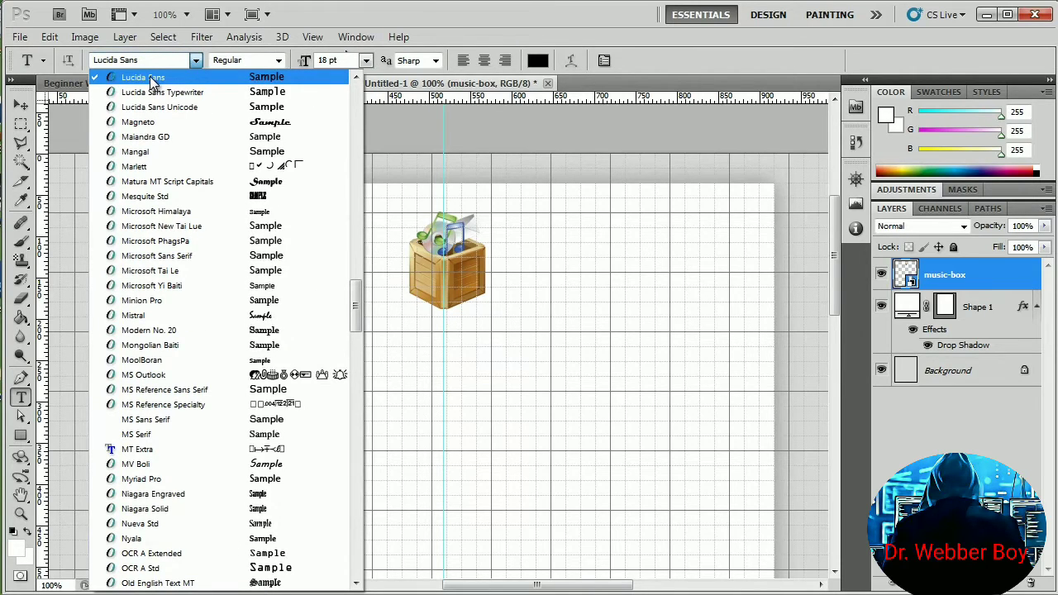
click(149, 76)
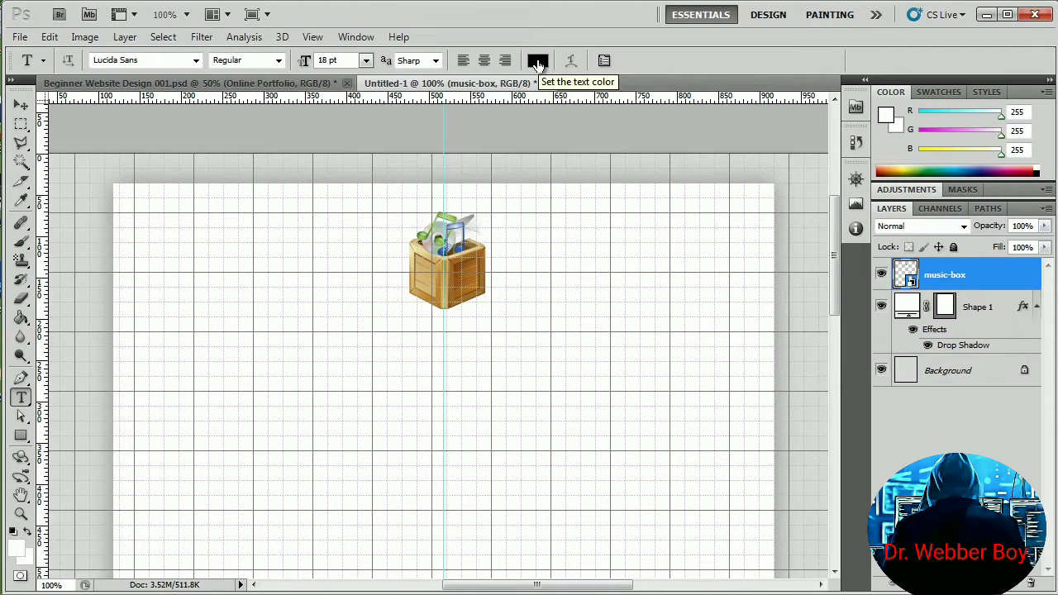
click(445, 359)
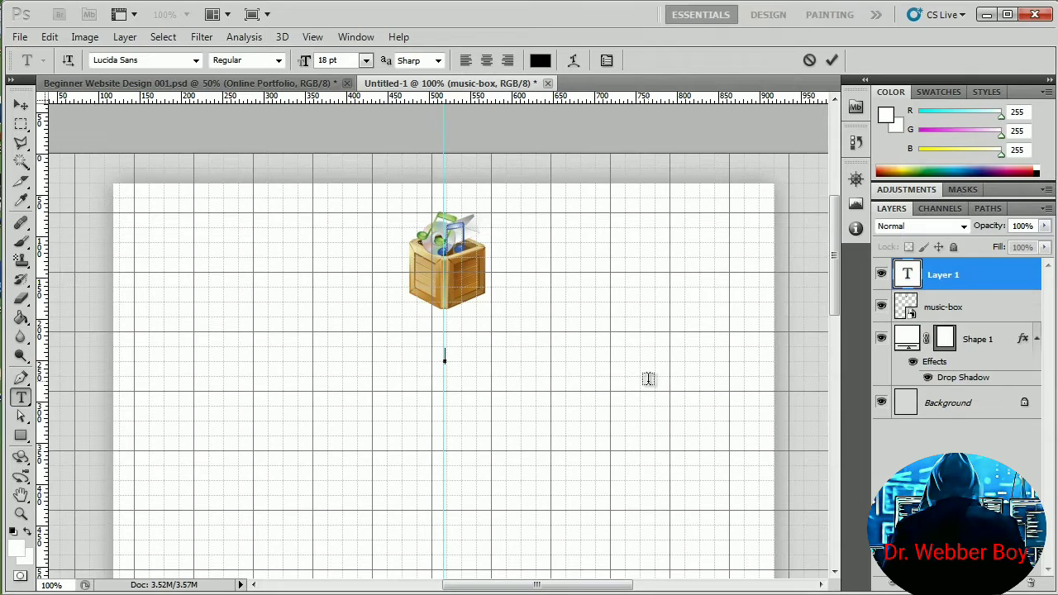
text(ONLIN)
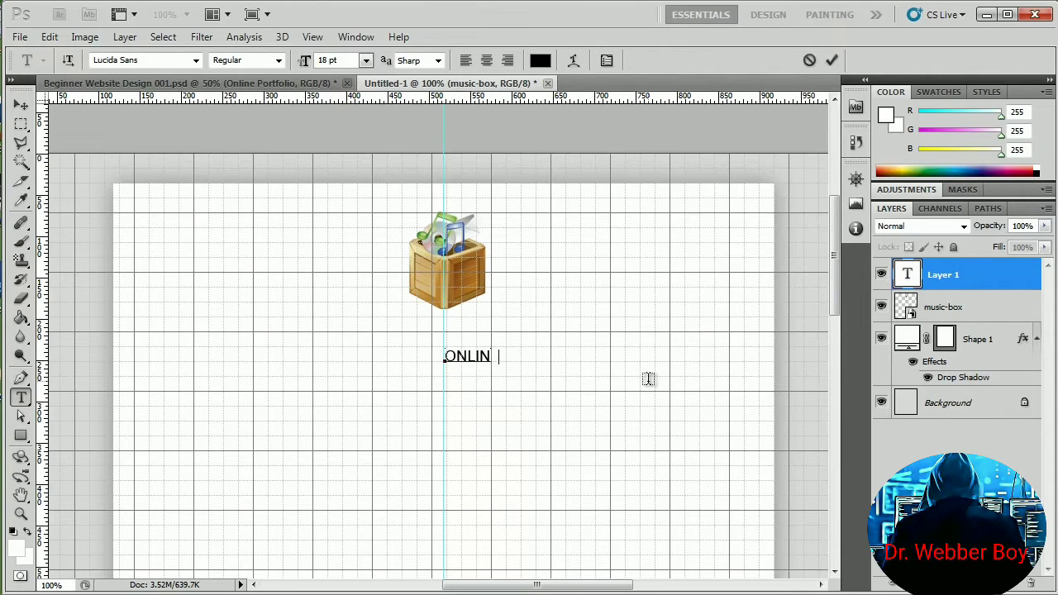
text(E PORTFOLIO)
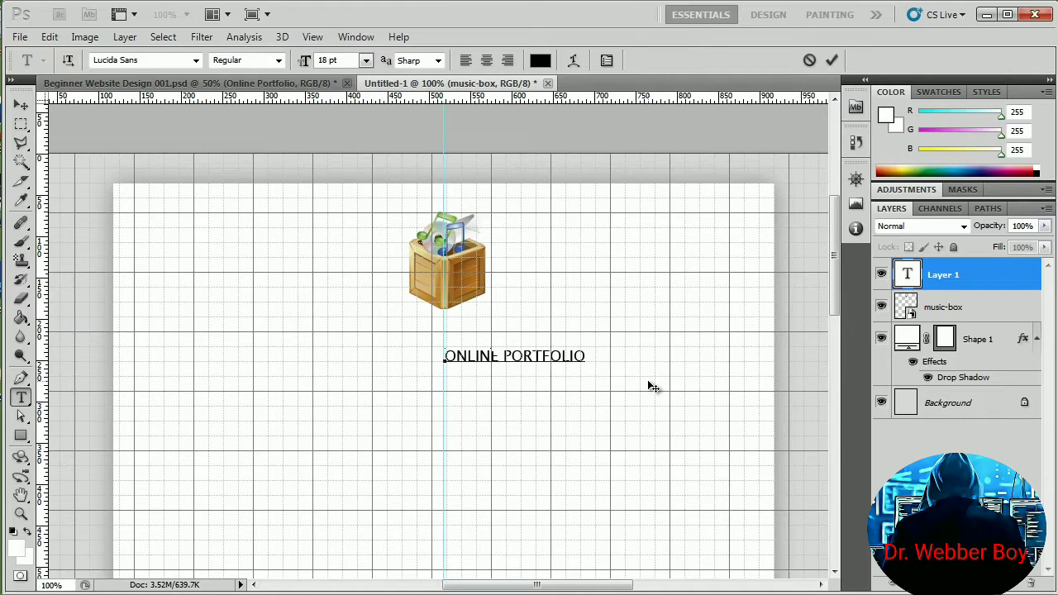
key(ctrl+Return)
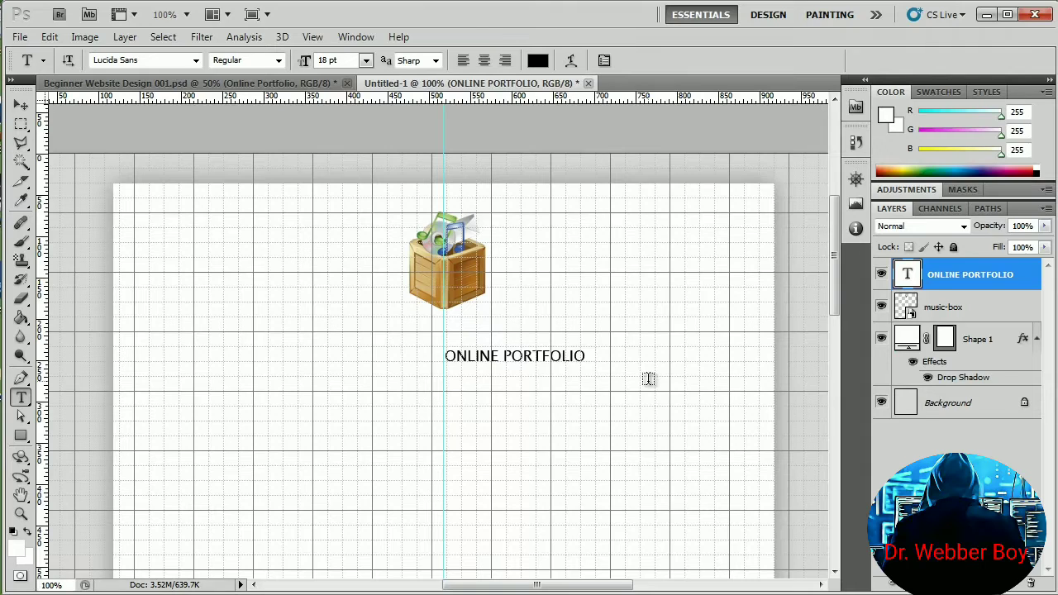
- Move the ONLINE PORTFOLIO text so that it is centered on the vertical guide, just below the music-box image
key(v)
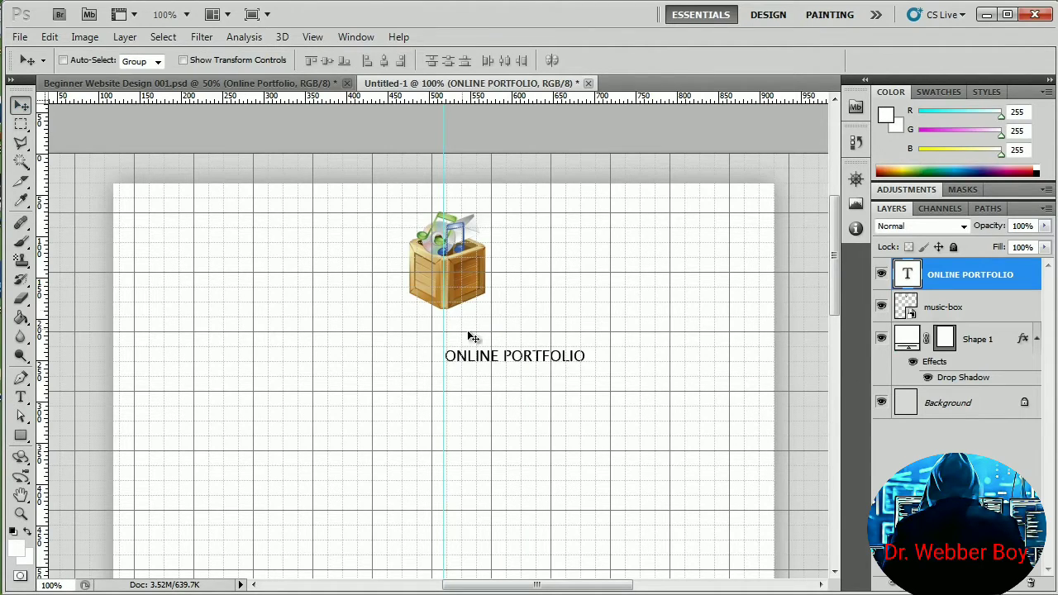
drag(528, 359, 454, 349)
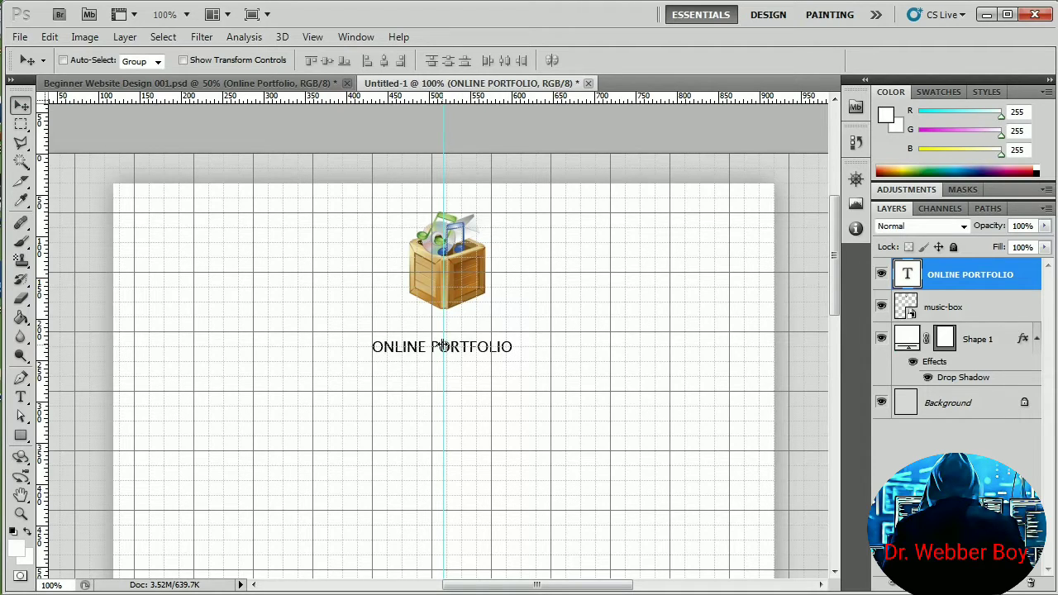
drag(463, 349, 464, 349)
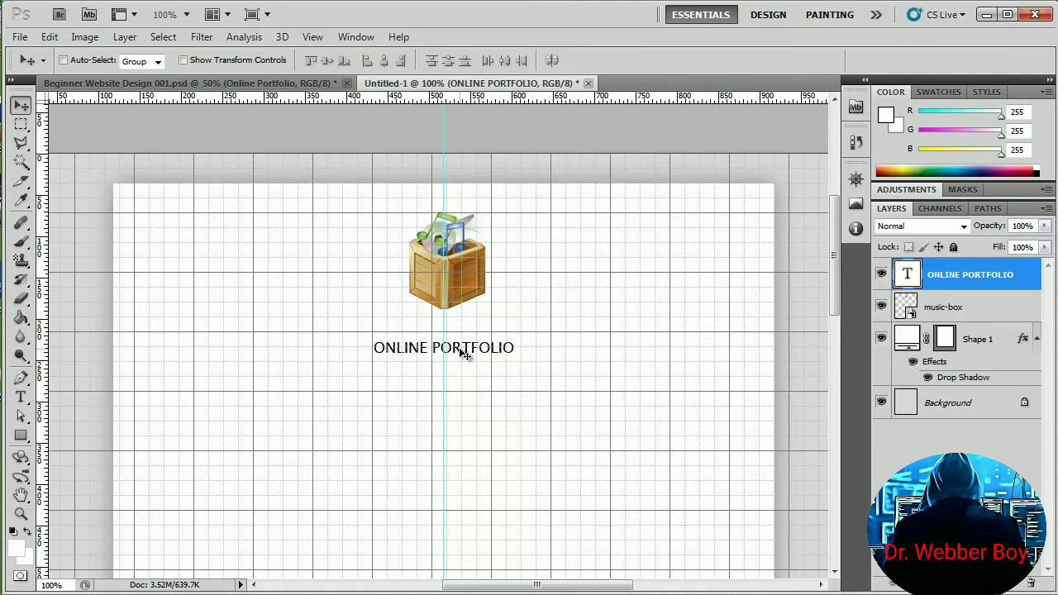
- Start a new text layer below ONLINE PORTFOLIO and enter the portfolio owner's full name with capitalized initials
scroll(465, 357, down, 2)
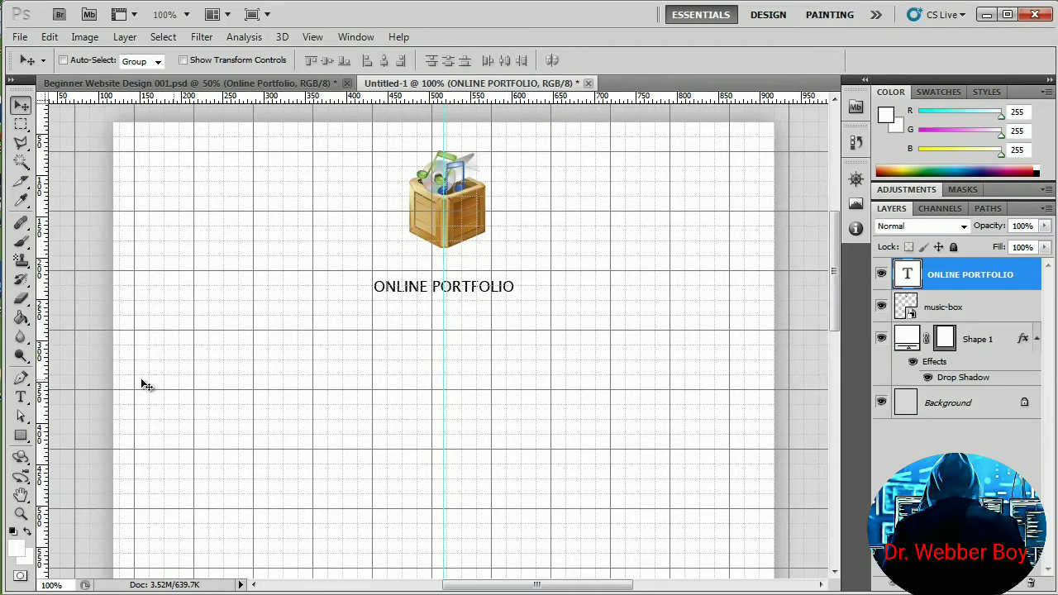
click(21, 397)
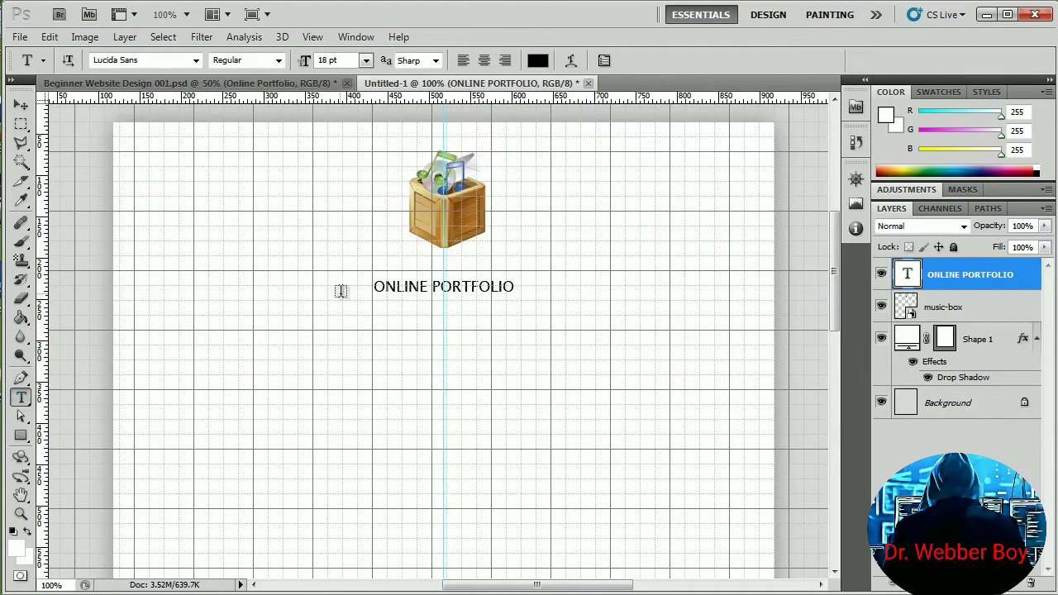
click(429, 359)
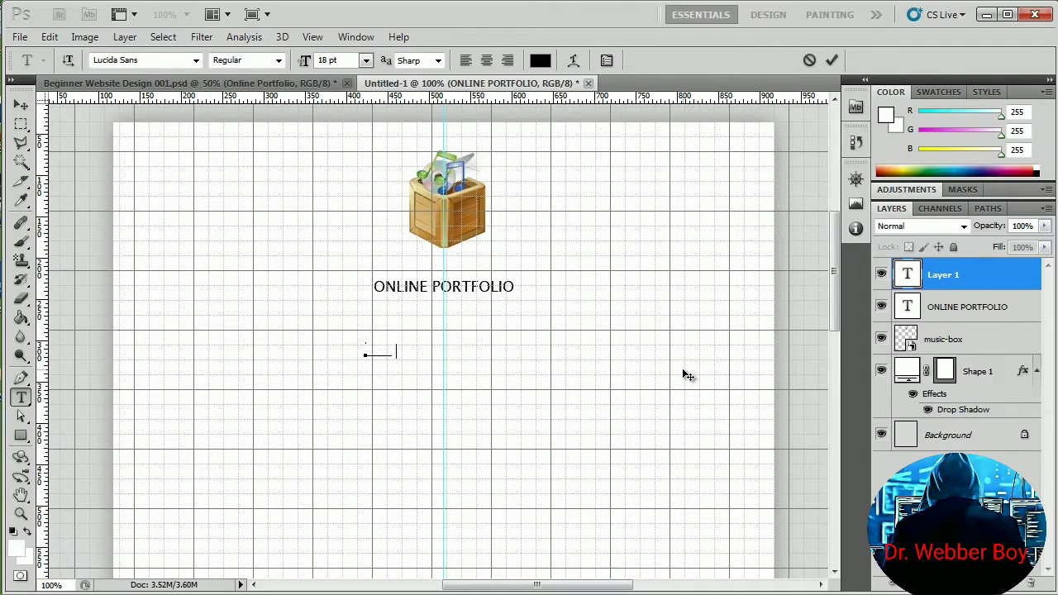
text(carl Heaton)
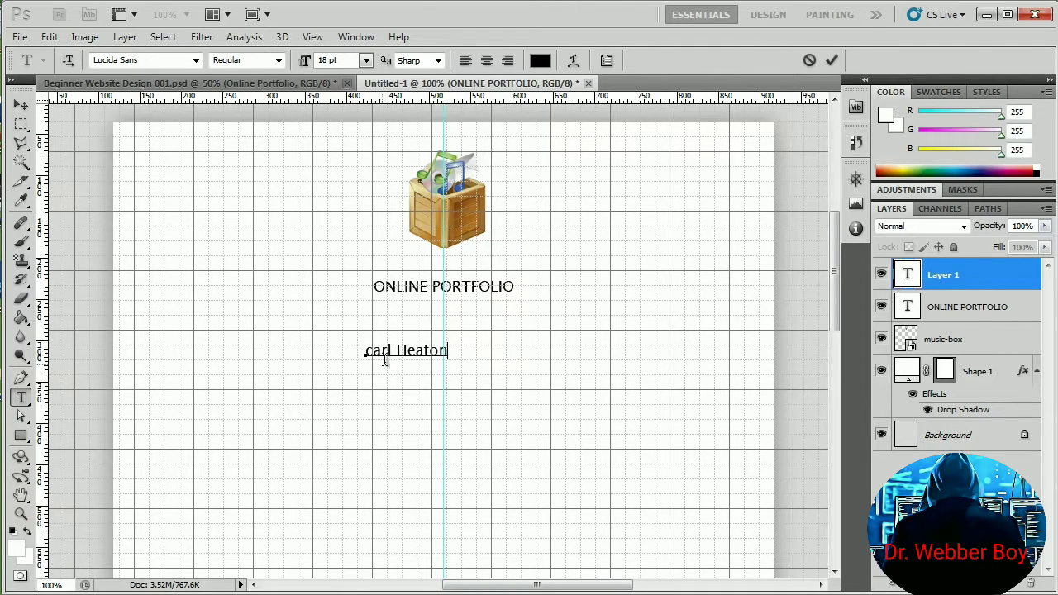
drag(364, 351, 372, 351)
text(C)
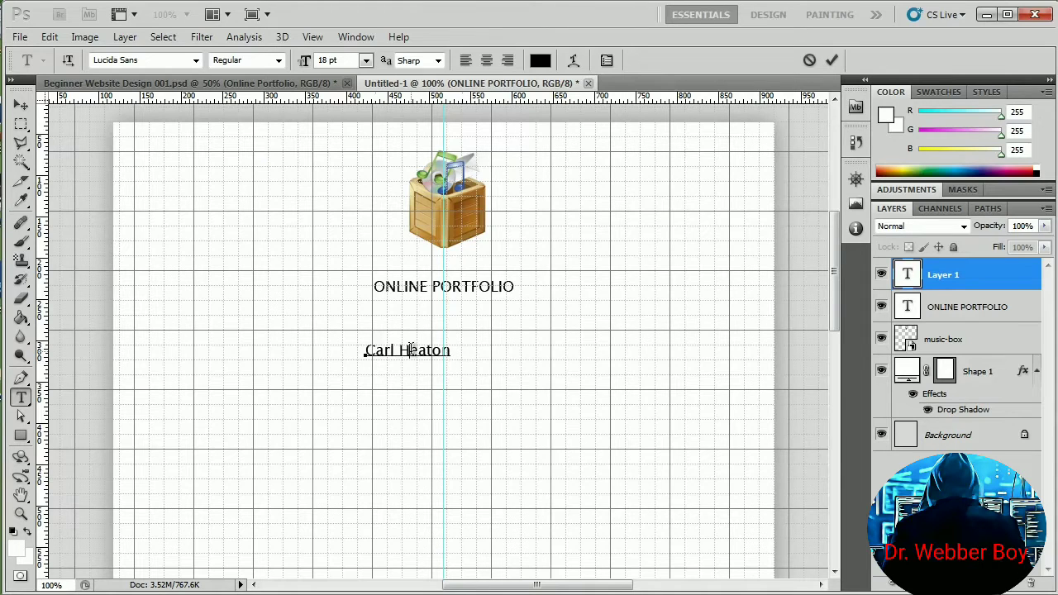
- Set the owner's name text to 72 pt, move it left under ONLINE PORTFOLIO, and commit it
drag(409, 350, 339, 347)
double_click(442, 351)
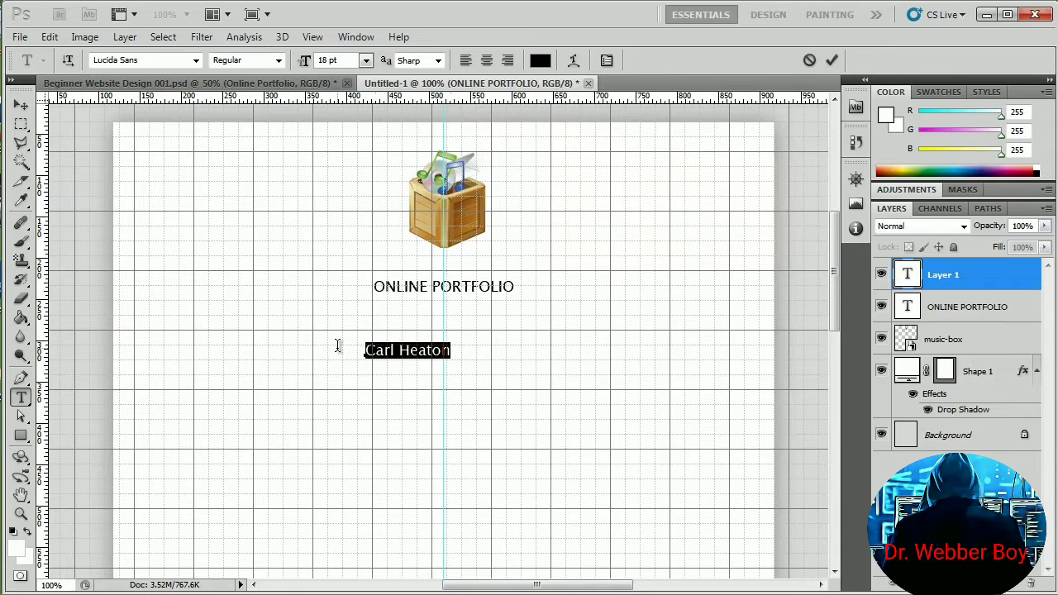
click(367, 61)
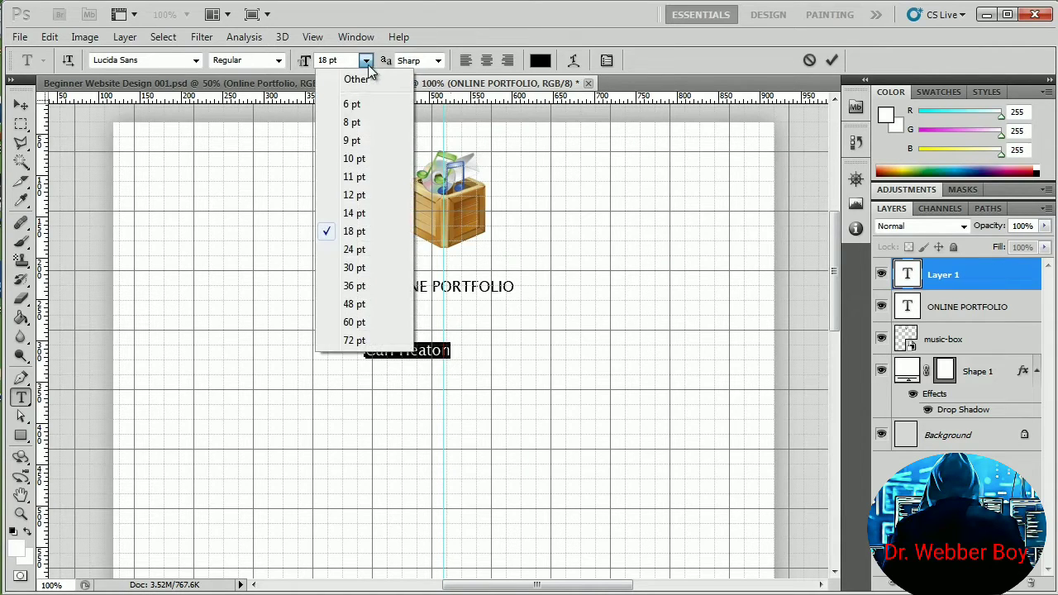
click(357, 340)
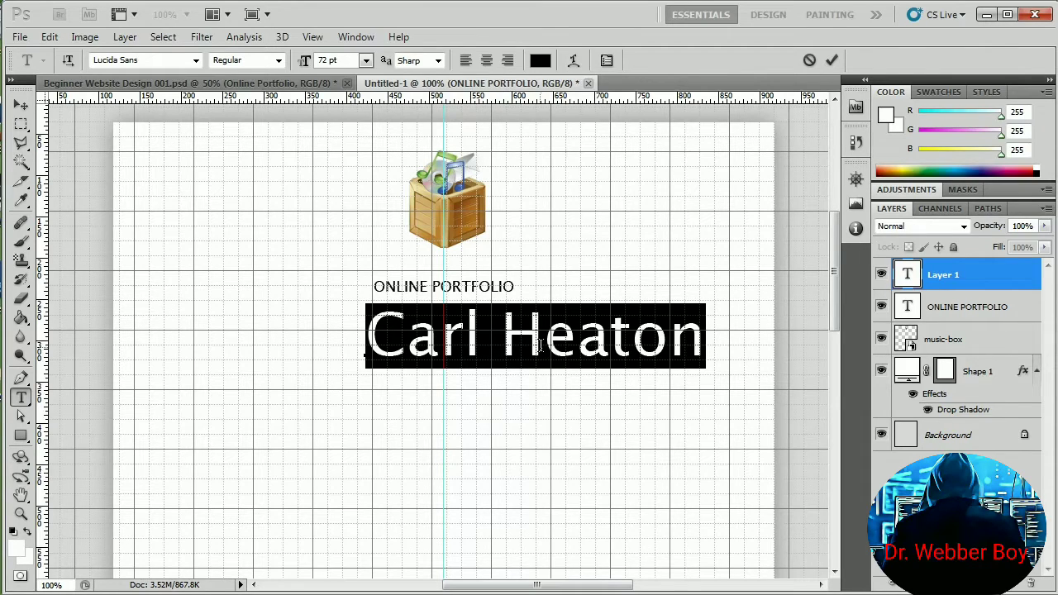
drag(551, 425, 468, 433)
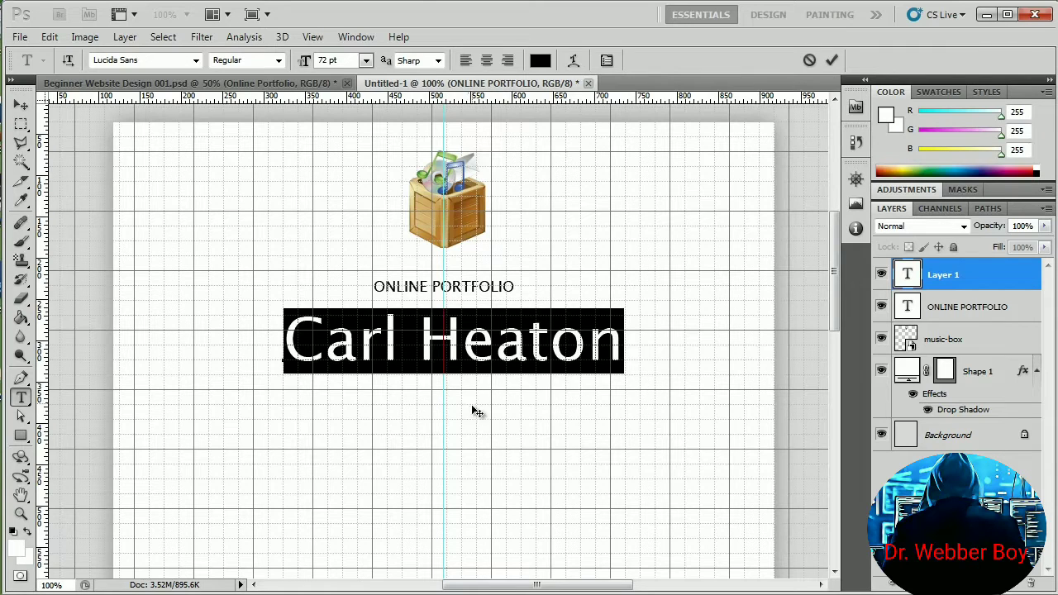
drag(473, 415, 475, 441)
key(ctrl+Return)
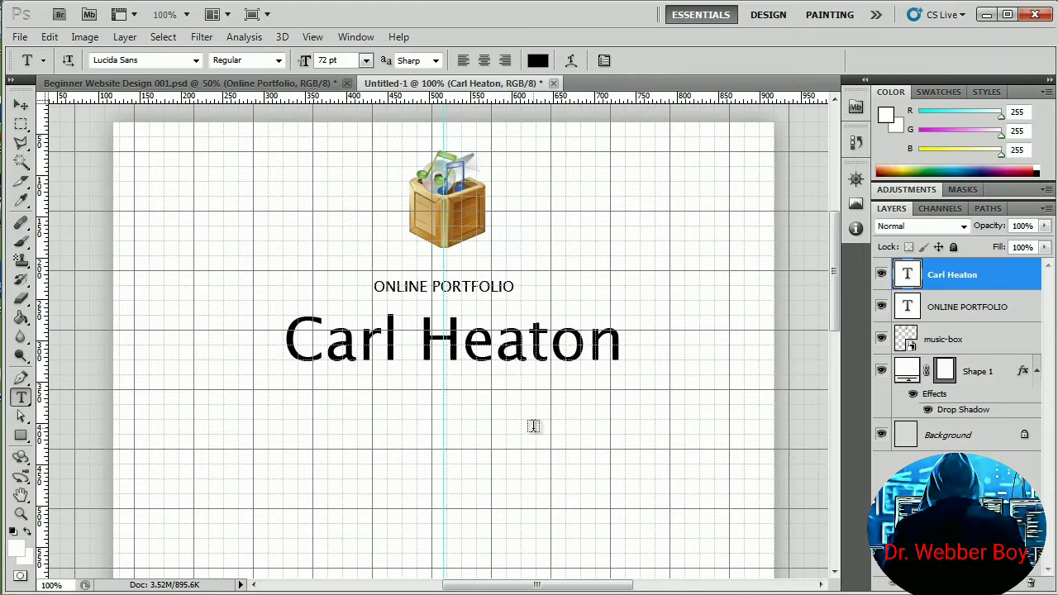
- Hide the grid and guide, and move the large name text slightly left to center it under ONLINE PORTFOLIO
key(ctrl+h)
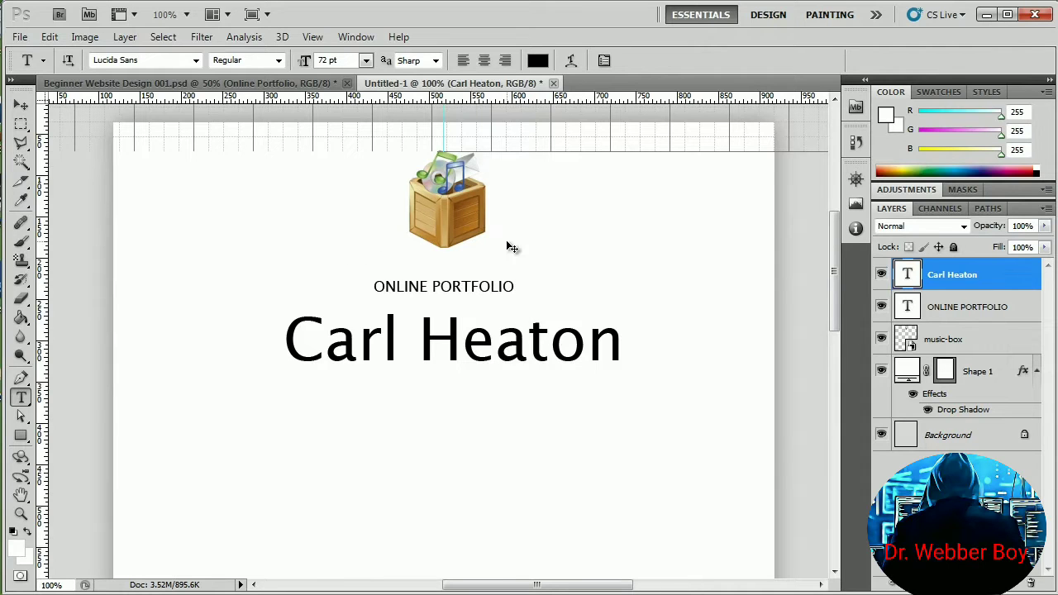
key(ctrl+h)
key(ctrl+h)
click(27, 107)
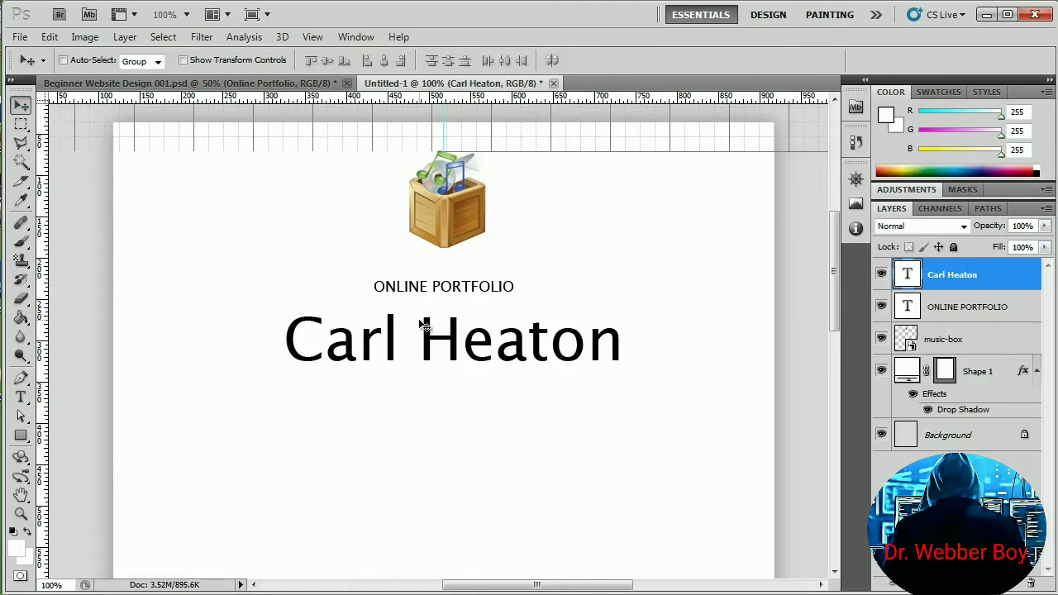
drag(423, 328, 416, 328)
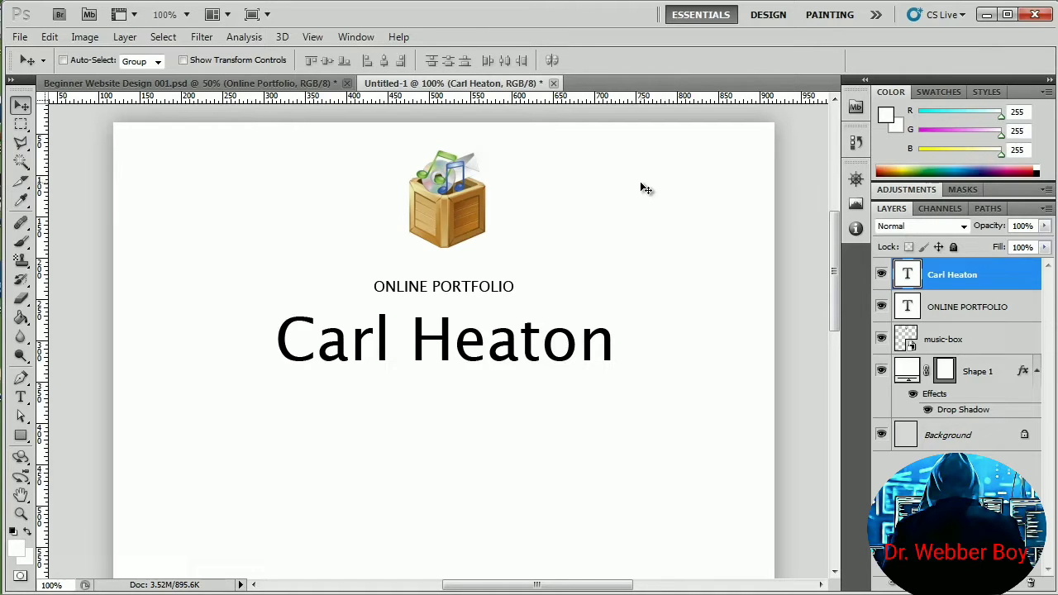
- Rename the Shape 1 layer as Background
double_click(975, 373)
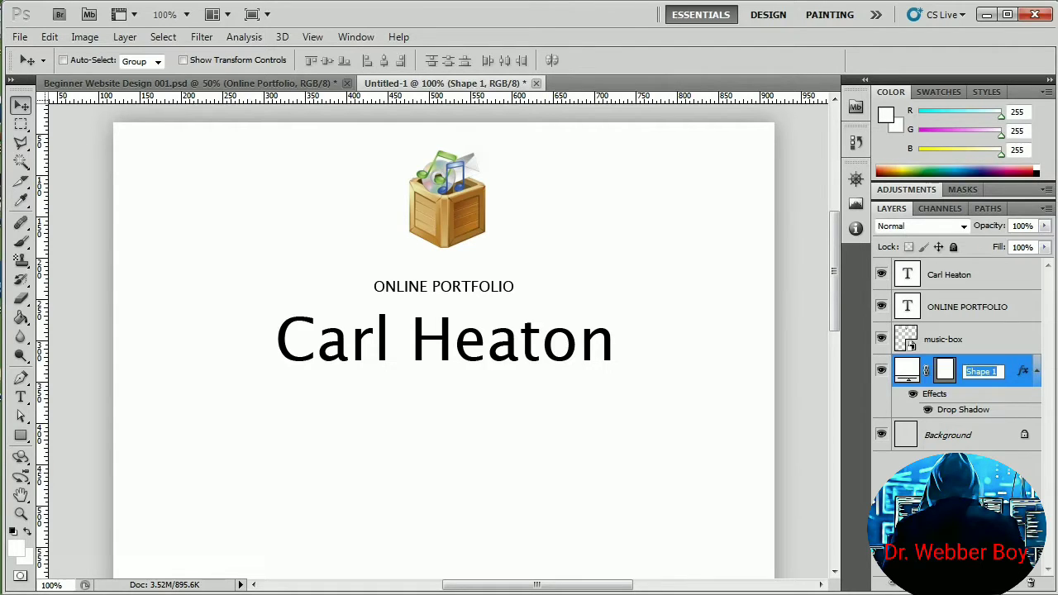
text(Background)
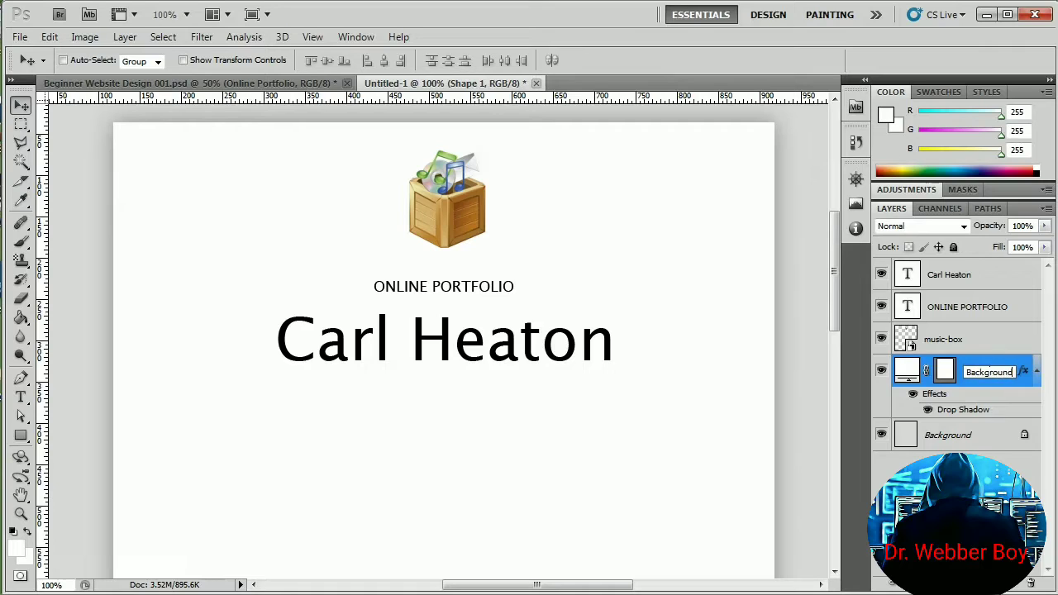
key(Return)
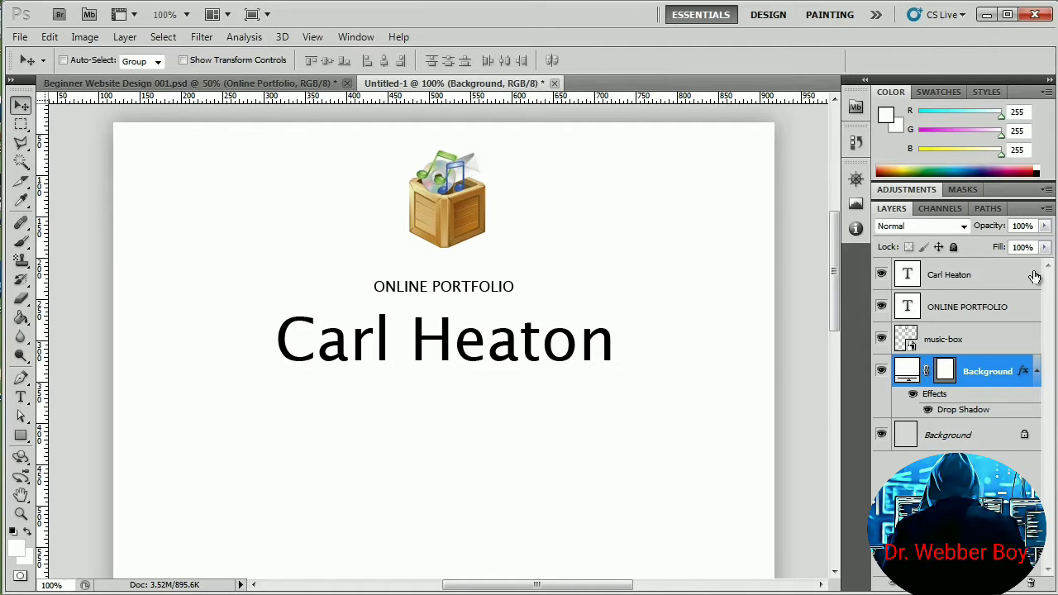
- Group the two text layers, the music-box layer and the shape's Background layer, and name the group Header
shift+click(957, 279)
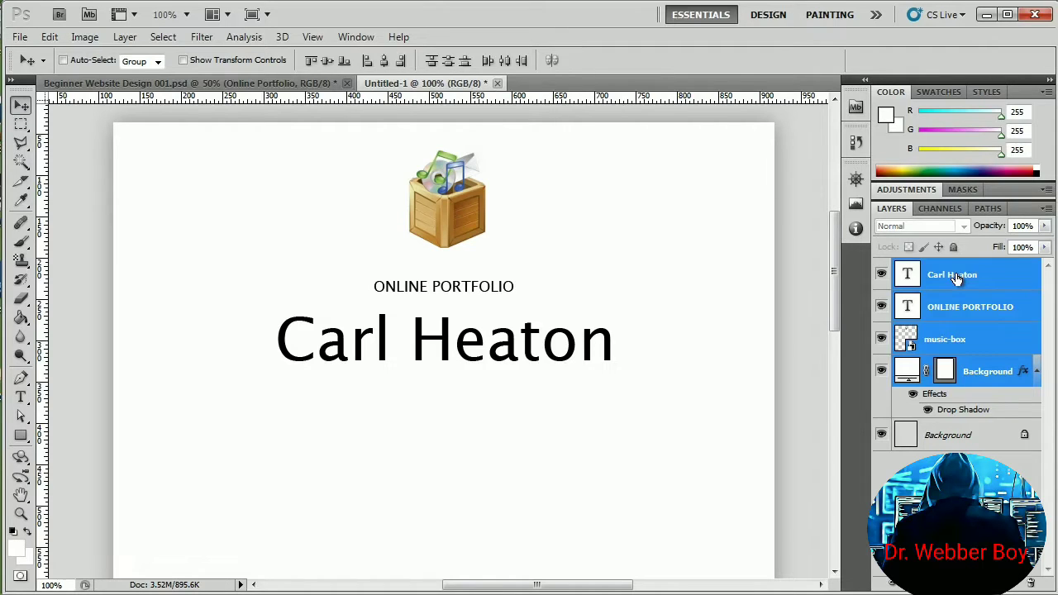
click(966, 377)
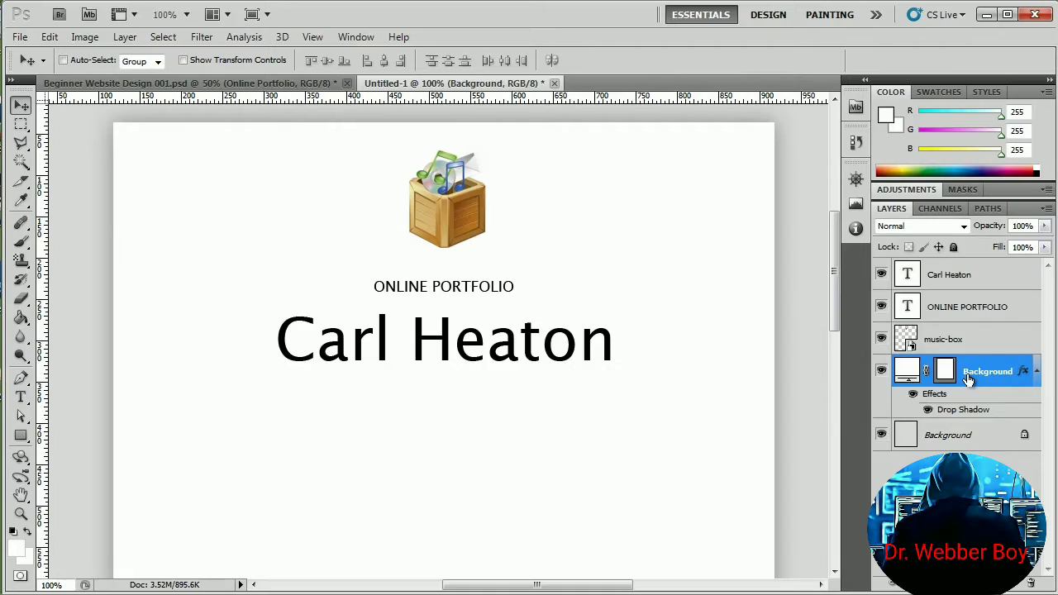
shift+click(965, 282)
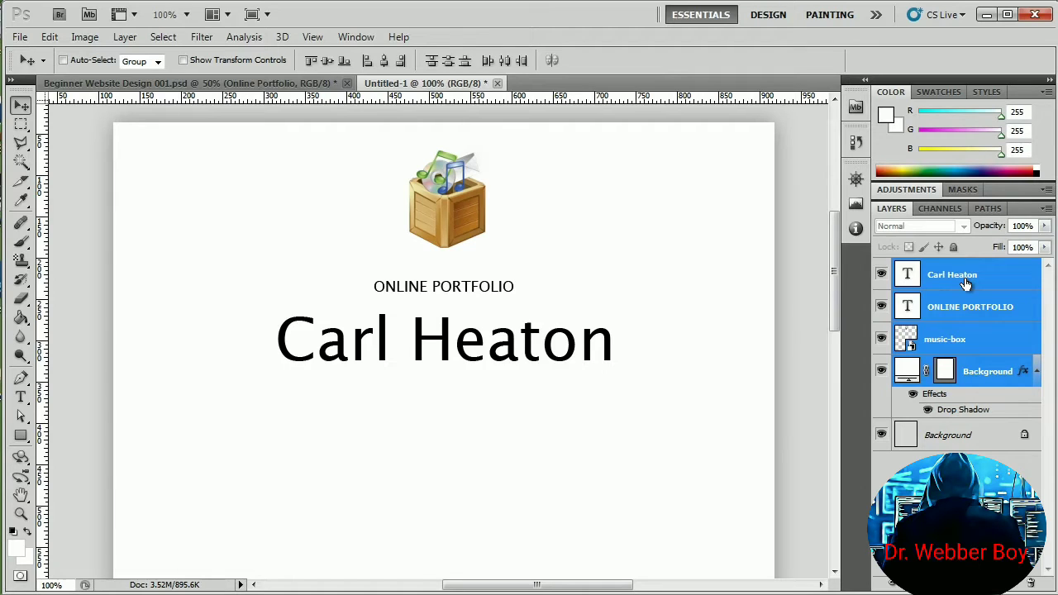
key(ctrl+g)
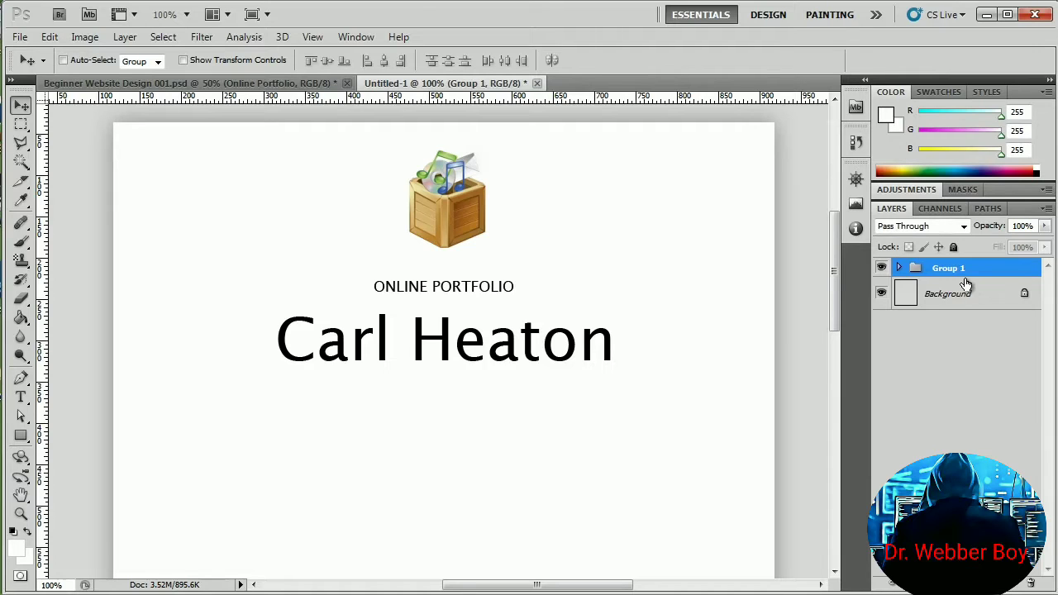
double_click(955, 267)
text(Header)
key(Return)
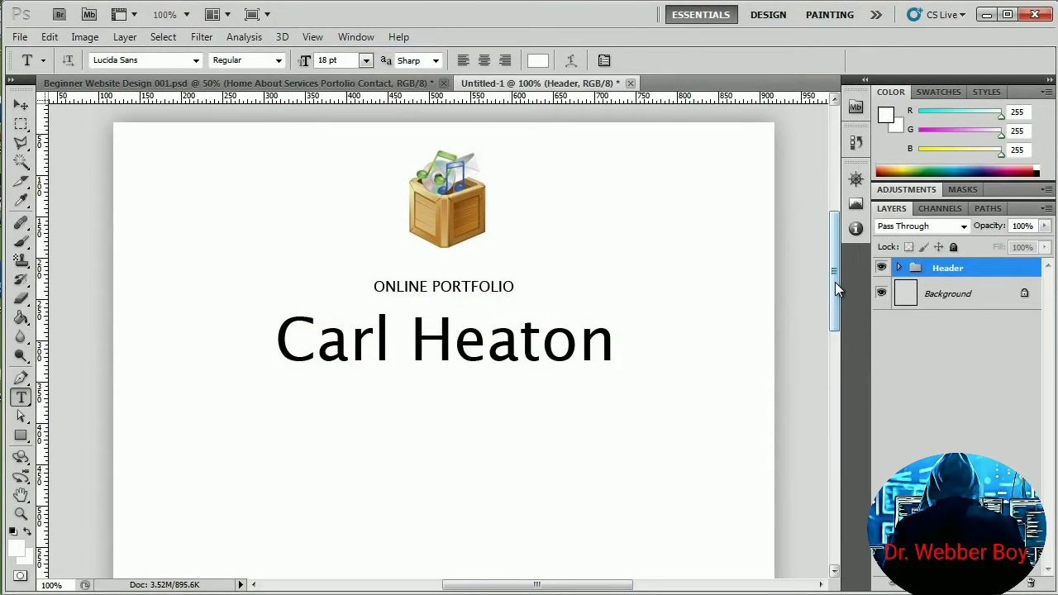
drag(835, 284, 835, 306)
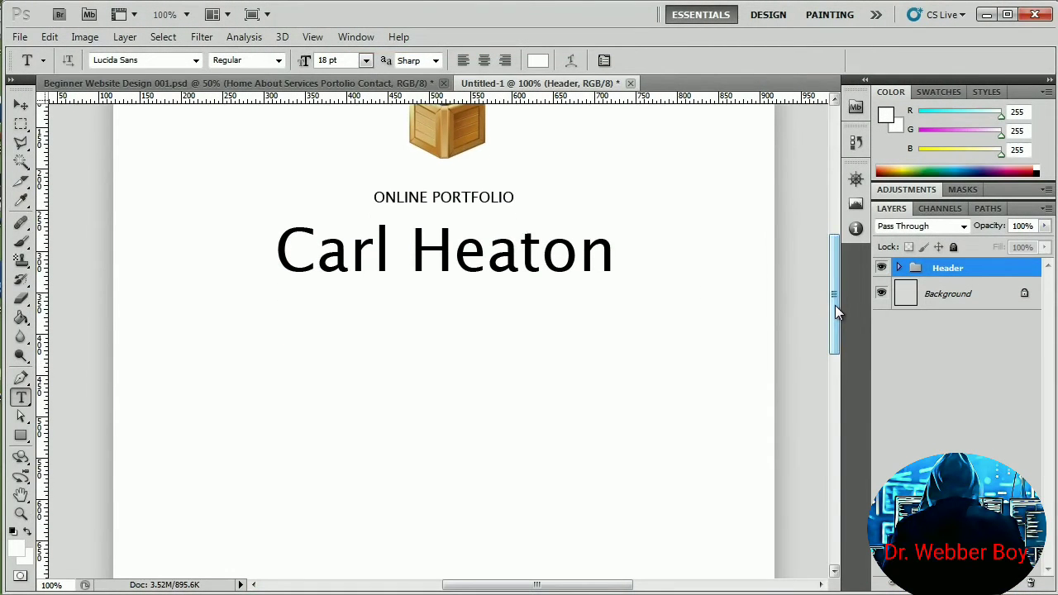
- Show the grid and set up the Line tool with a weight of 1 px
key(ctrl+h)
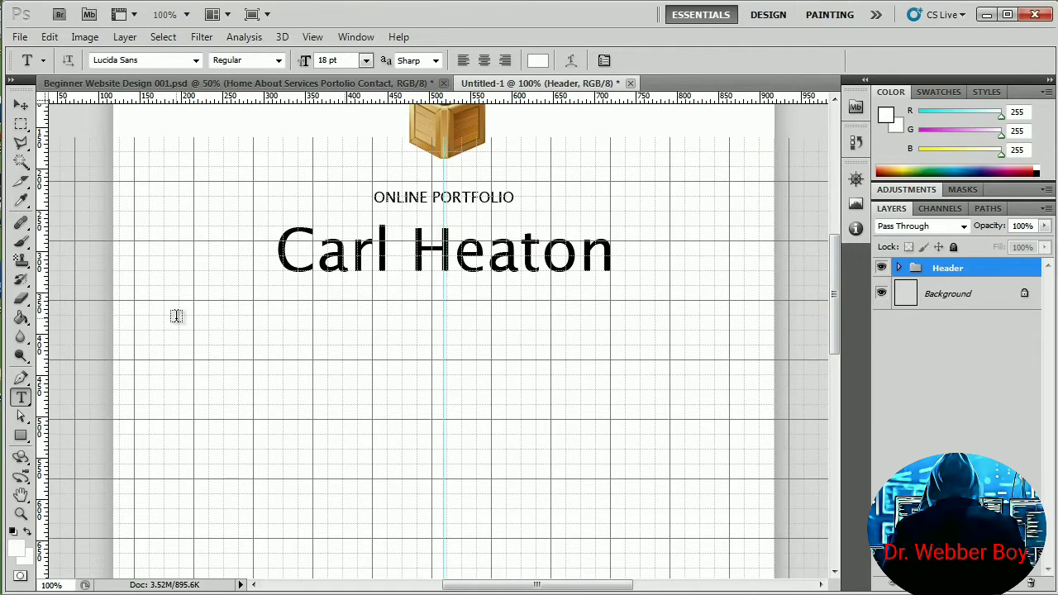
click(24, 436)
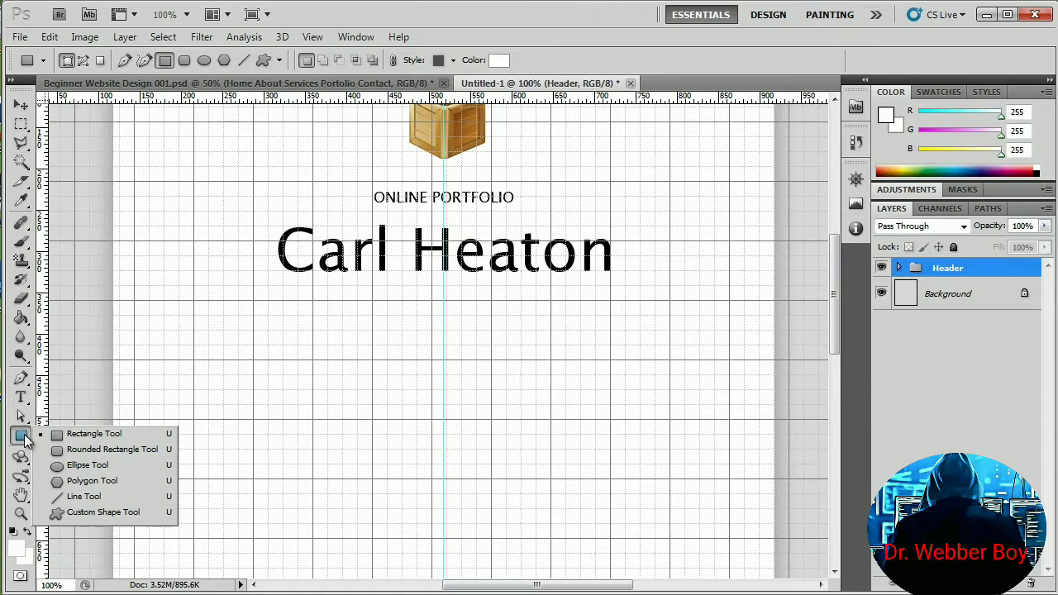
click(86, 497)
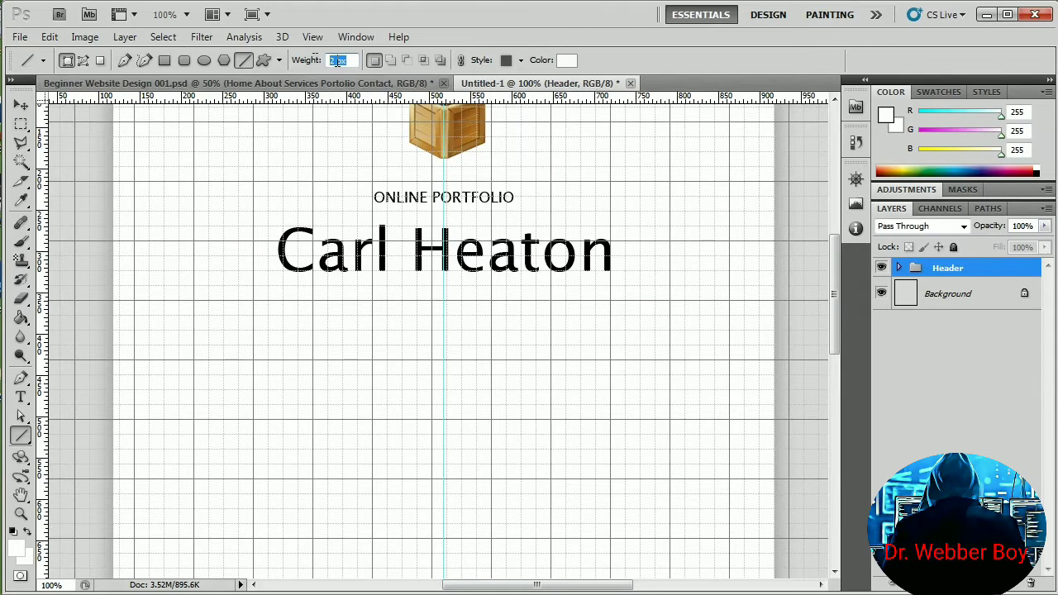
click(330, 61)
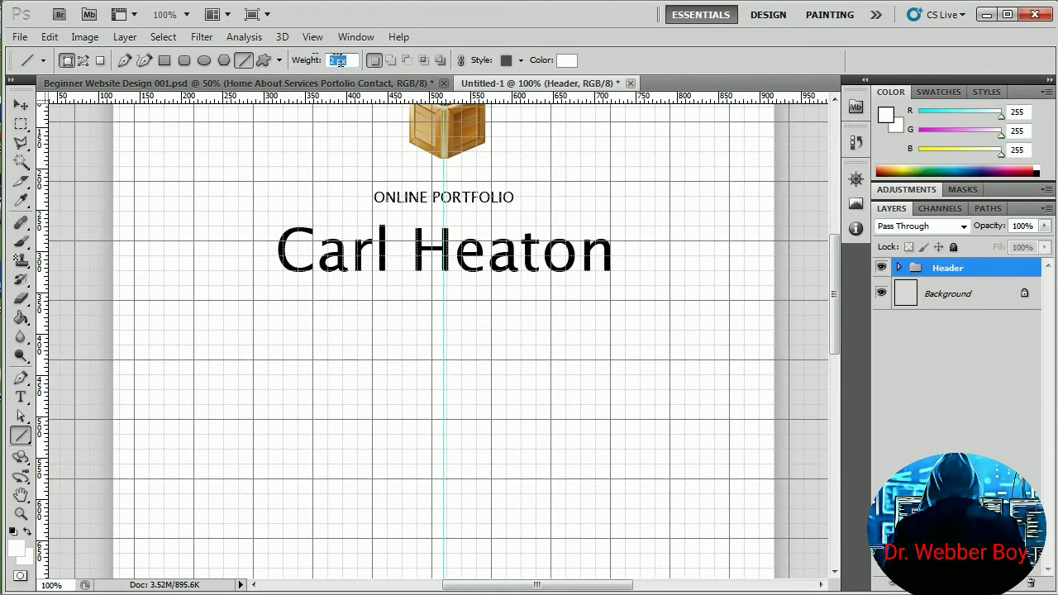
key(Down)
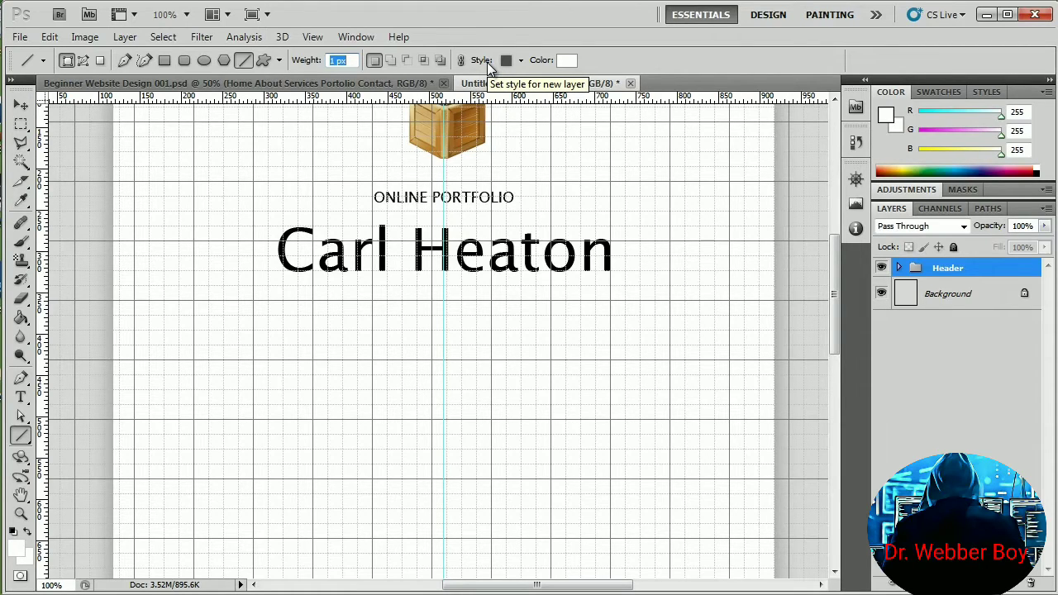
- Remove the layer style from the Line tool and set its color to black (000000)
click(522, 61)
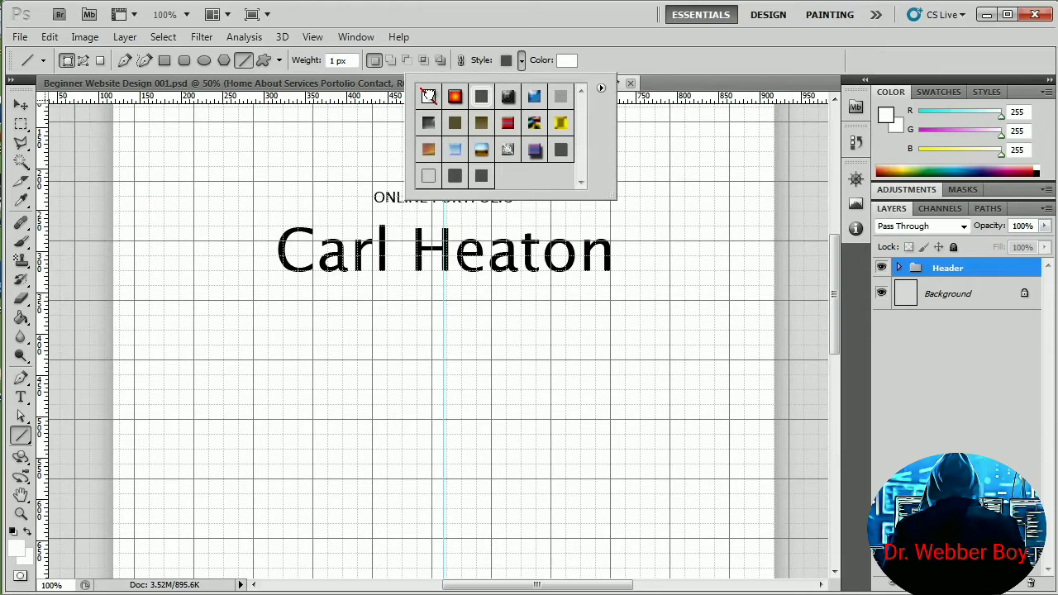
click(426, 97)
click(508, 40)
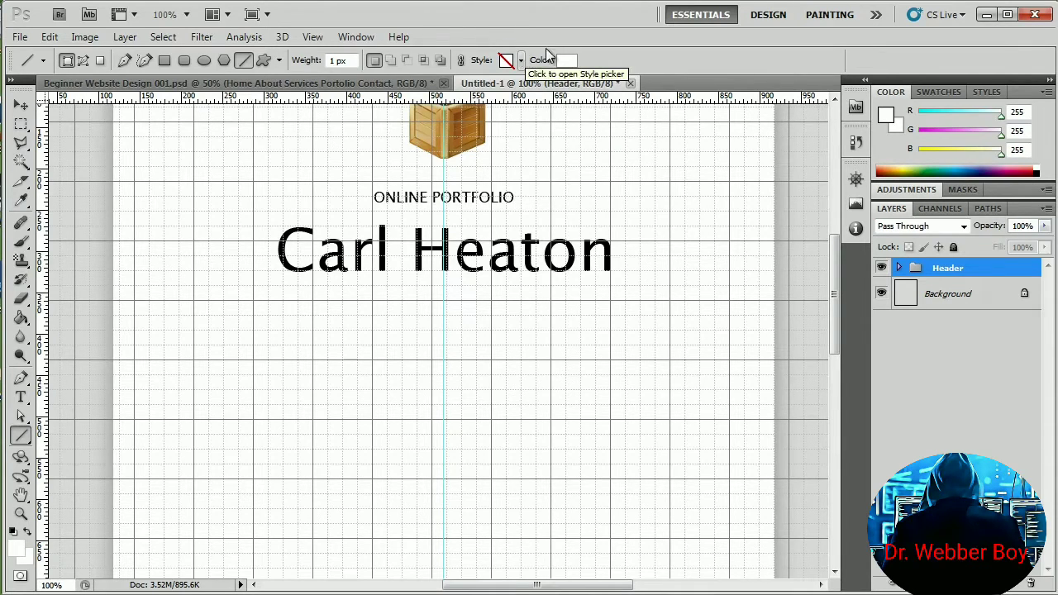
click(567, 62)
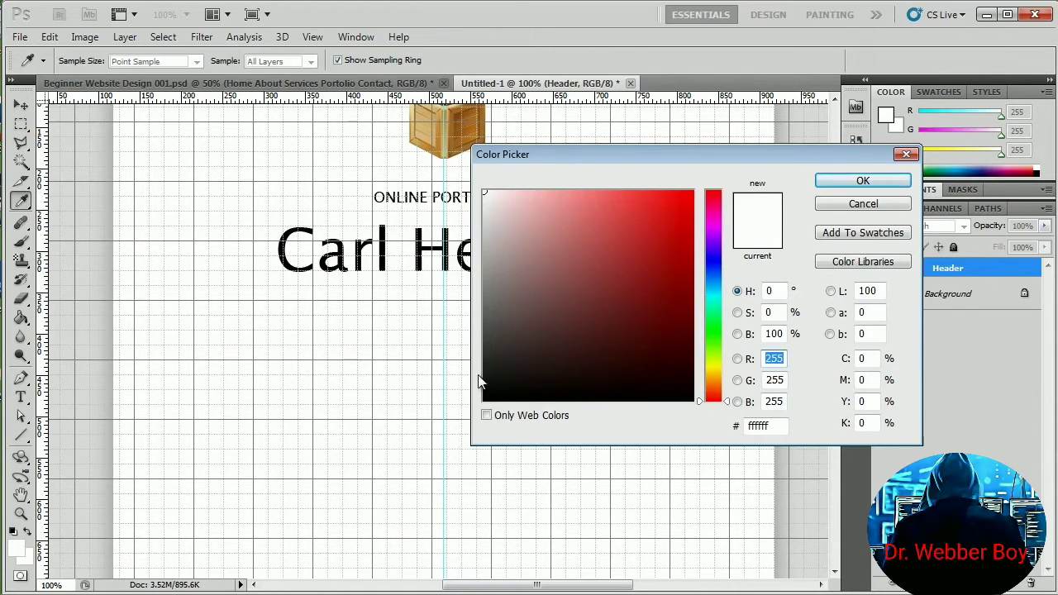
drag(501, 384, 465, 415)
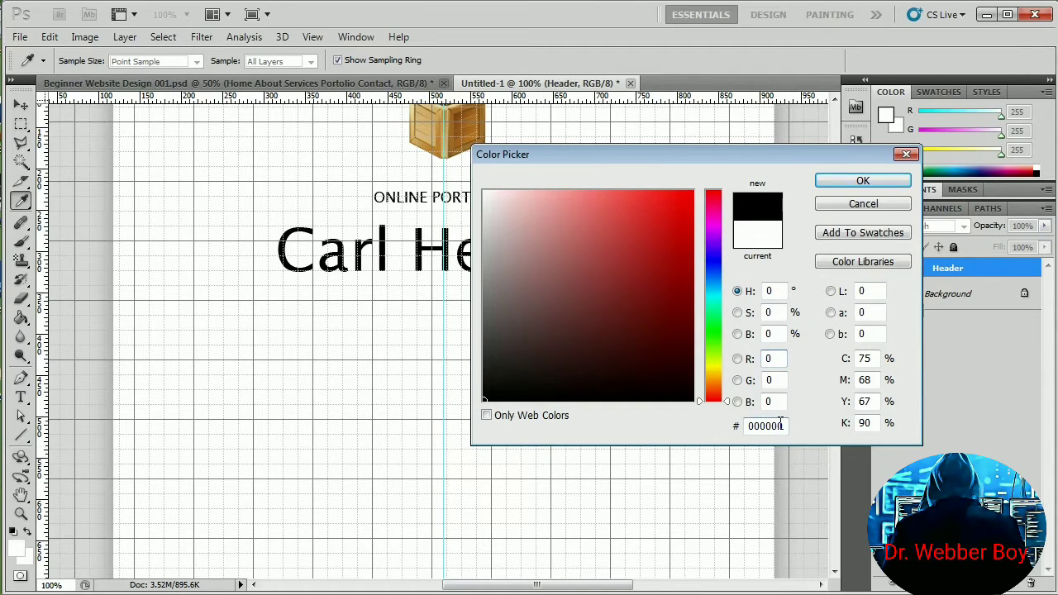
click(839, 175)
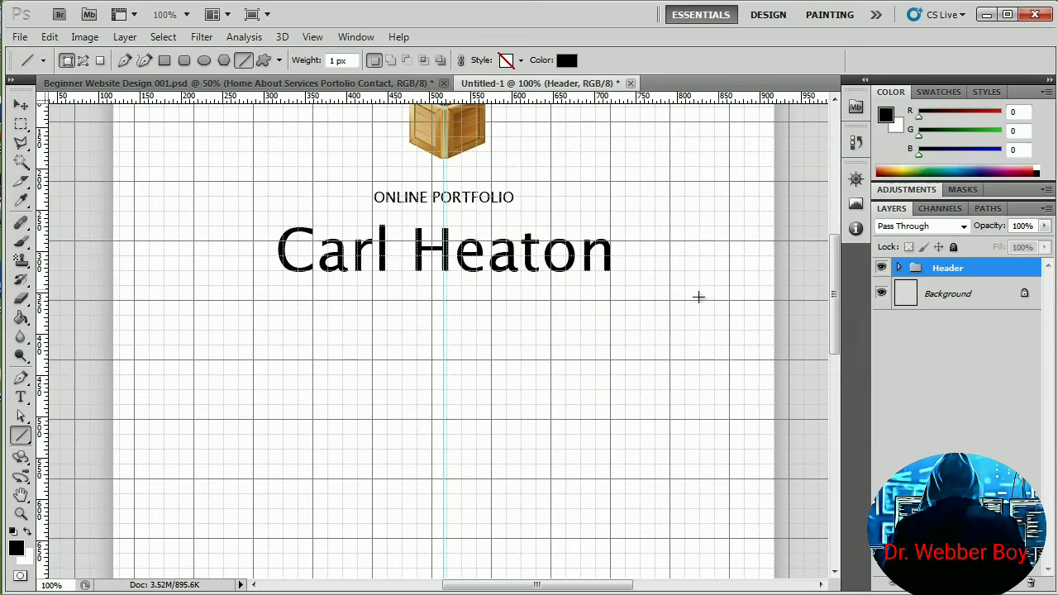
- Draw two horizontal lines across the container below the large name, three grid squares apart, and check them without the grid
key(z)
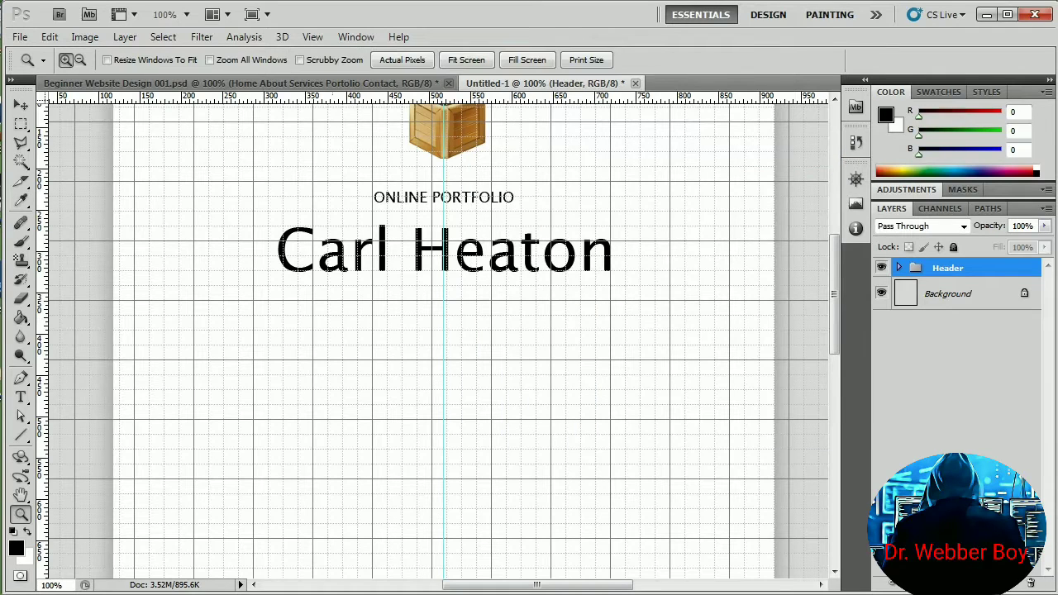
click(21, 436)
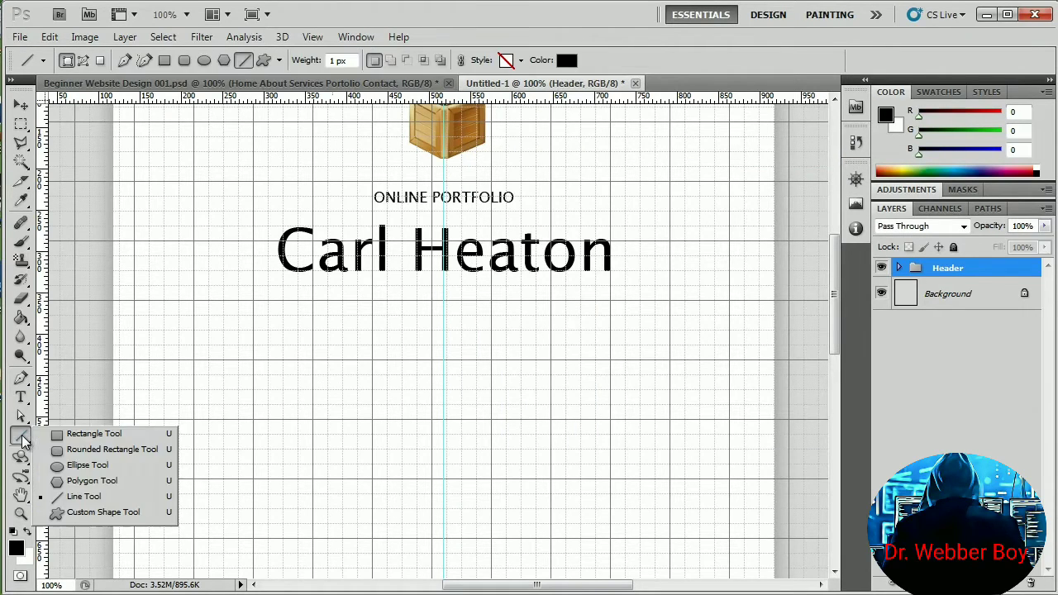
click(70, 498)
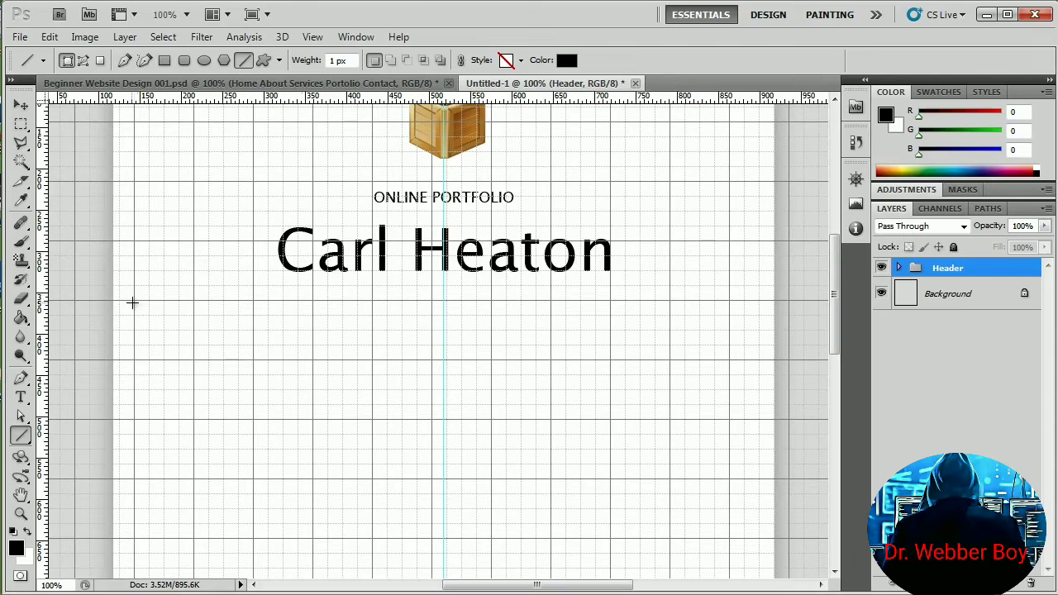
drag(135, 299, 758, 298)
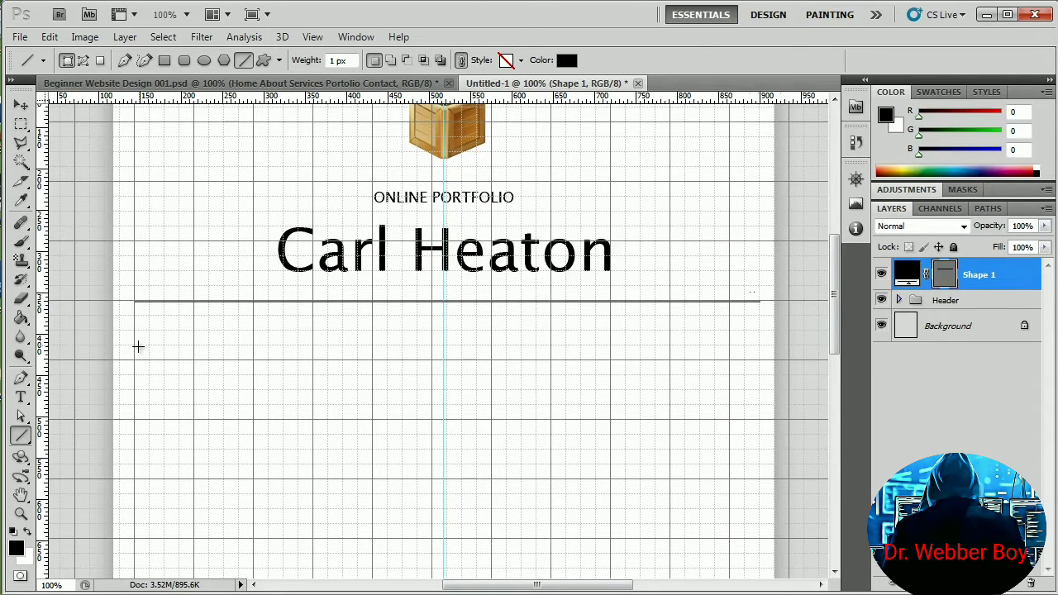
drag(136, 347, 761, 346)
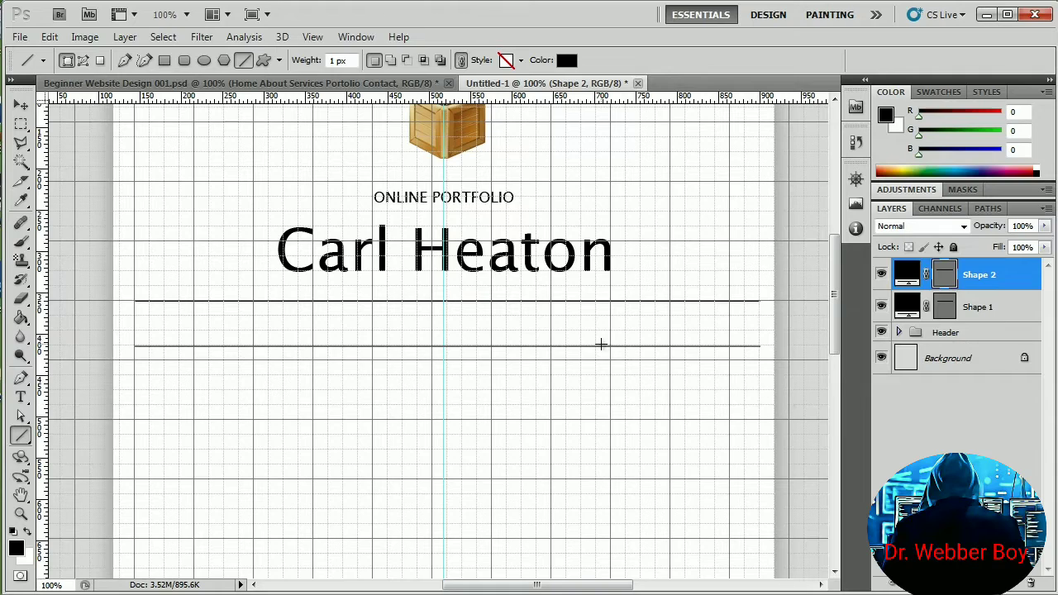
key(ctrl+h)
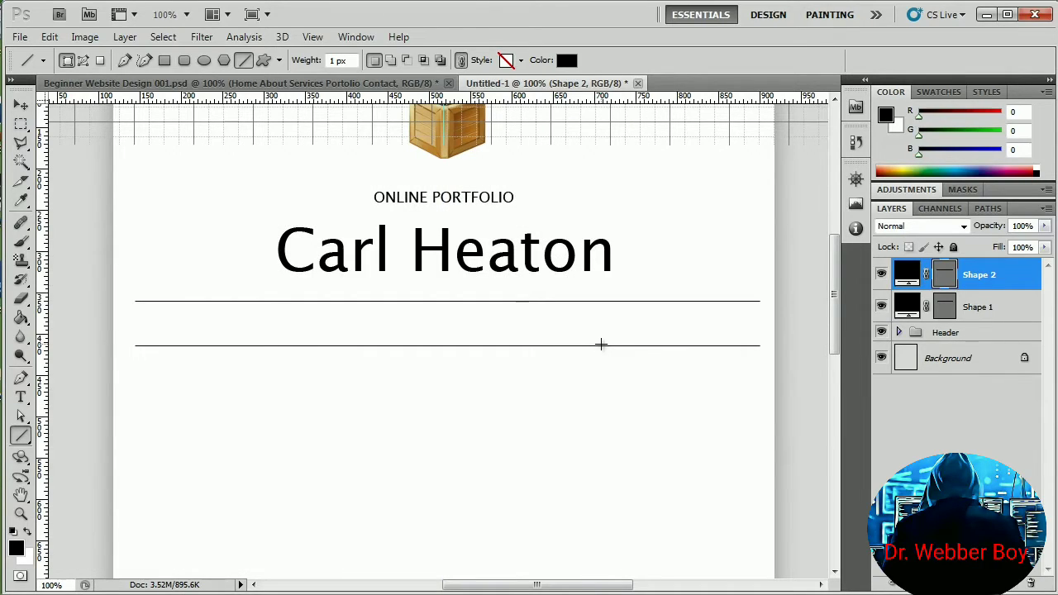
key(ctrl+h)
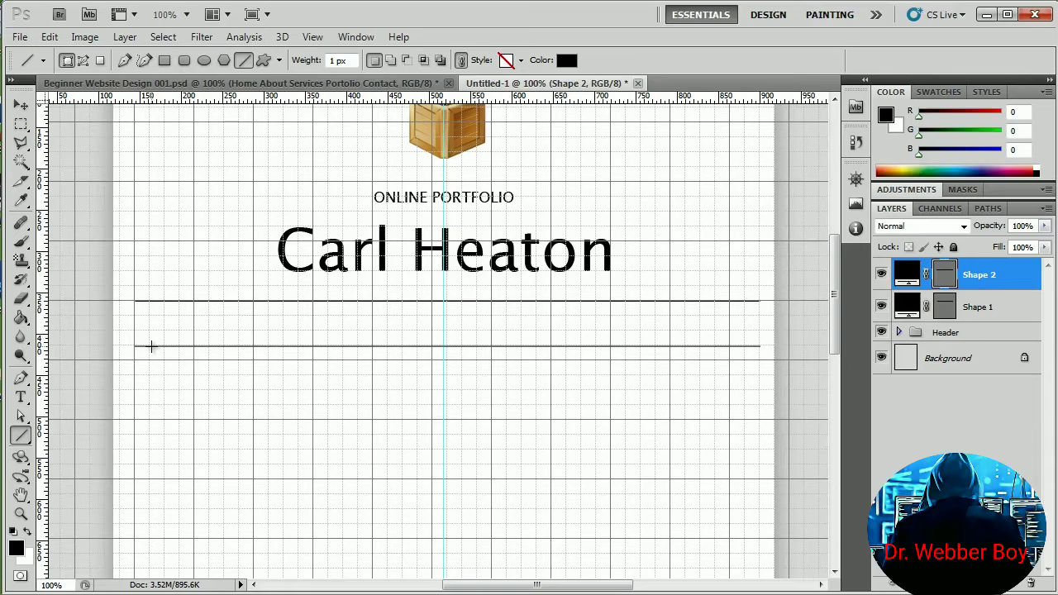
- Move the lower line up one grid square to narrow the navigation strip, and check the spacing without the grid
double_click(981, 282)
key(Return)
key(v)
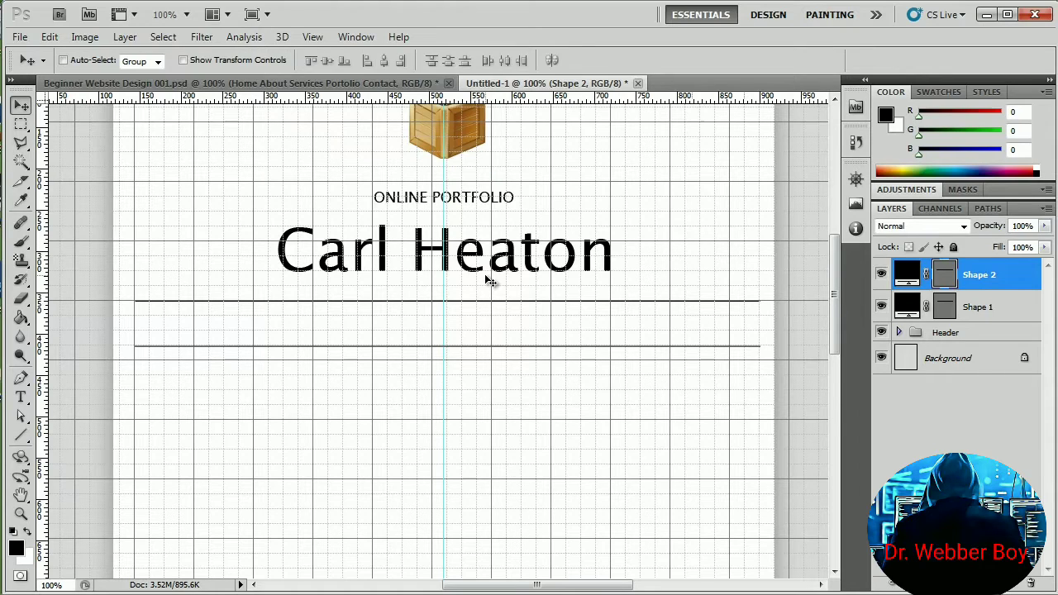
drag(459, 367, 461, 356)
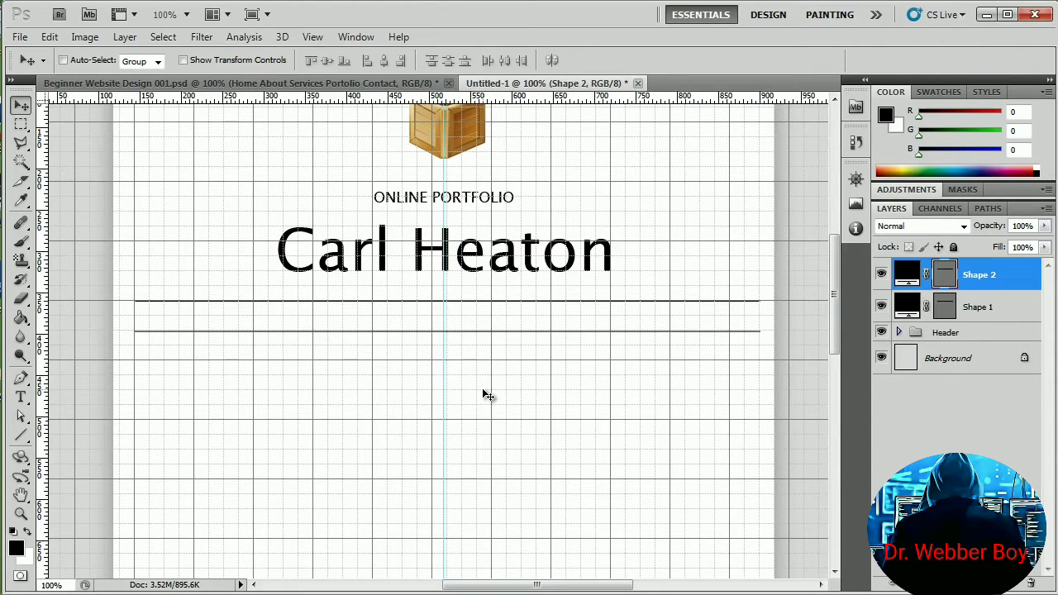
key(ctrl+h)
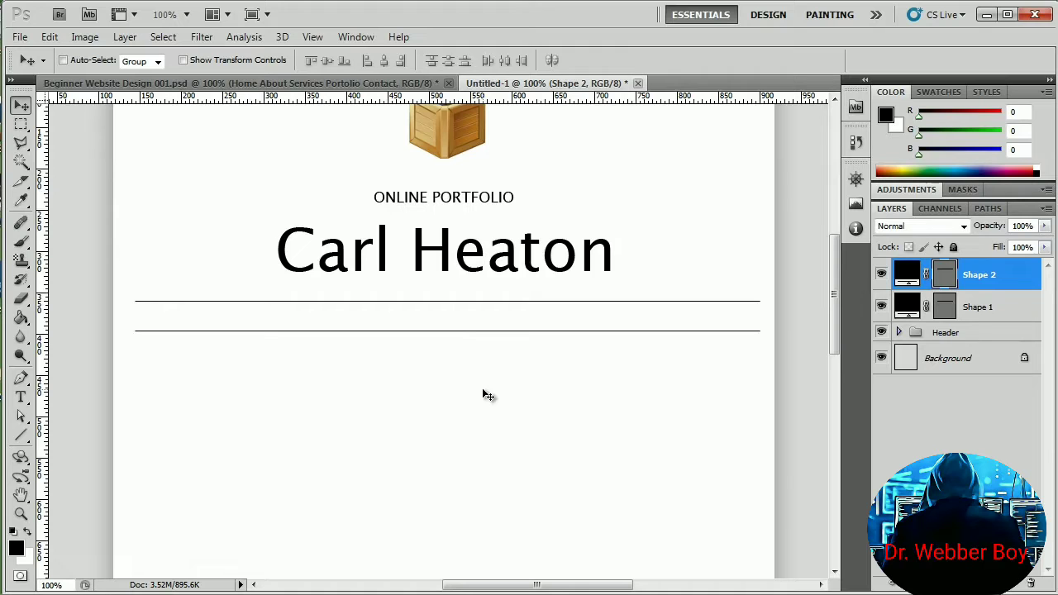
key(ctrl+apostrophe)
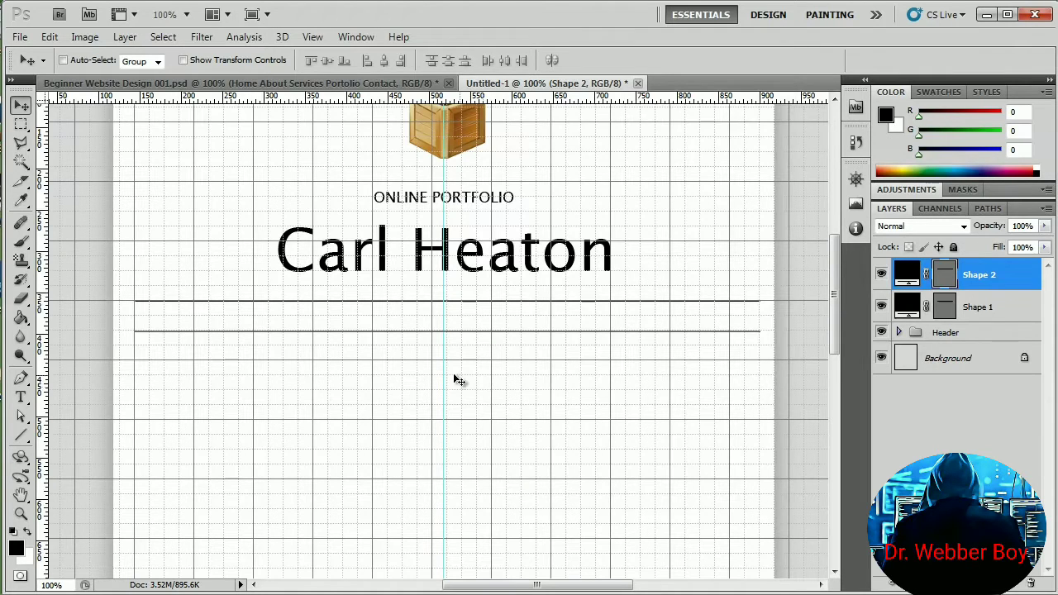
- Check the navigation in Beginner Website Design 001.psd, and create a wide paragraph text box below the lines of Untitled-1 containing Home
click(342, 84)
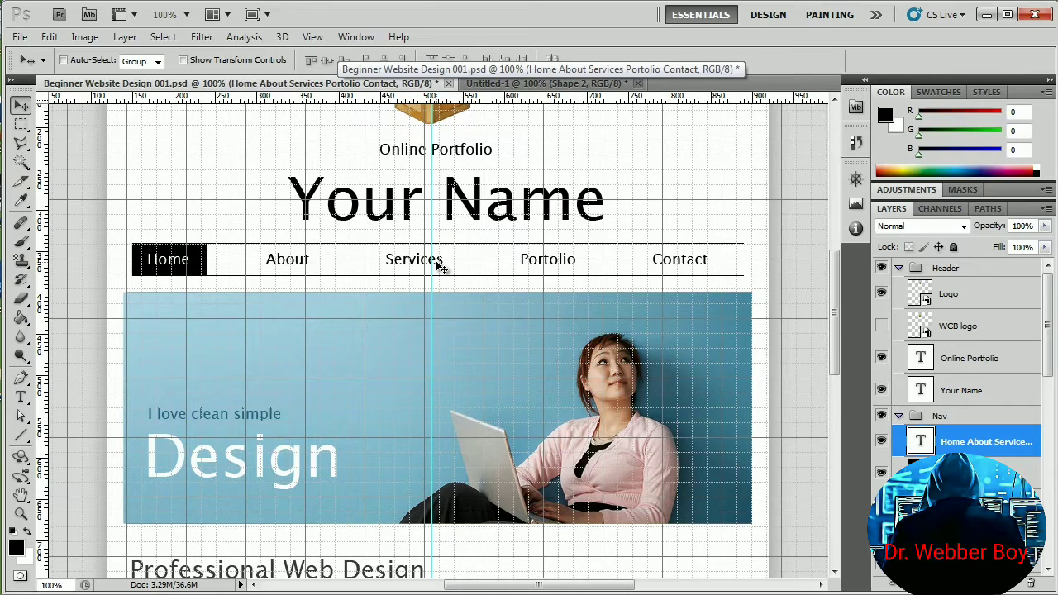
click(529, 85)
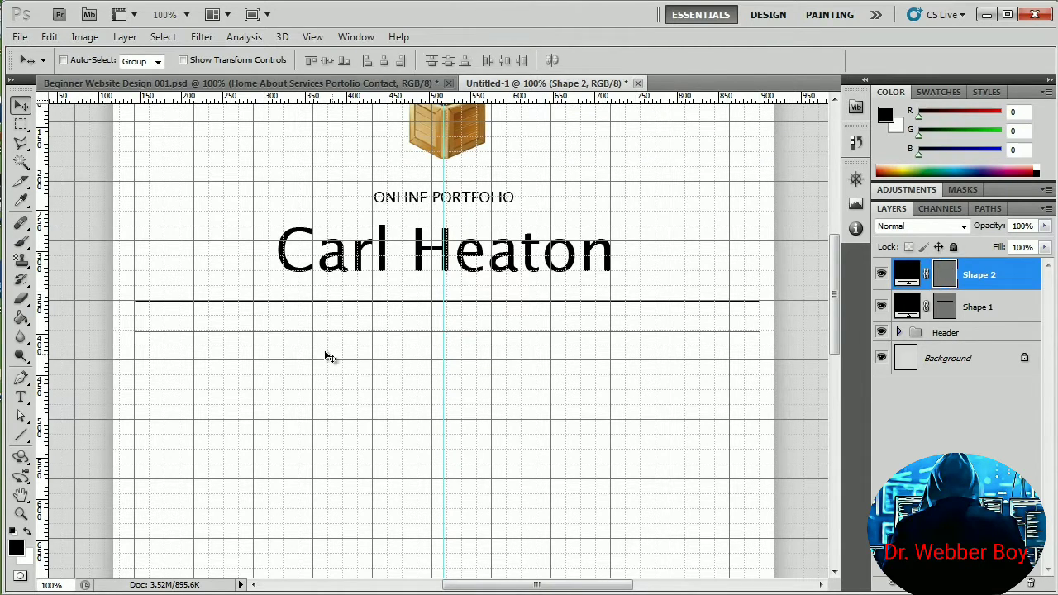
click(25, 399)
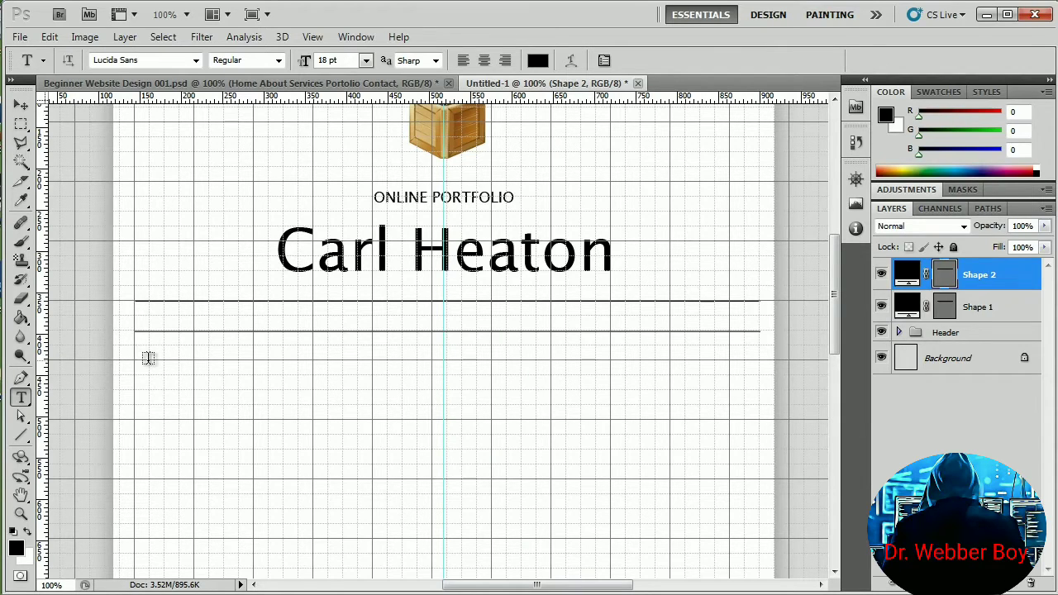
drag(149, 360, 734, 392)
drag(752, 389, 746, 390)
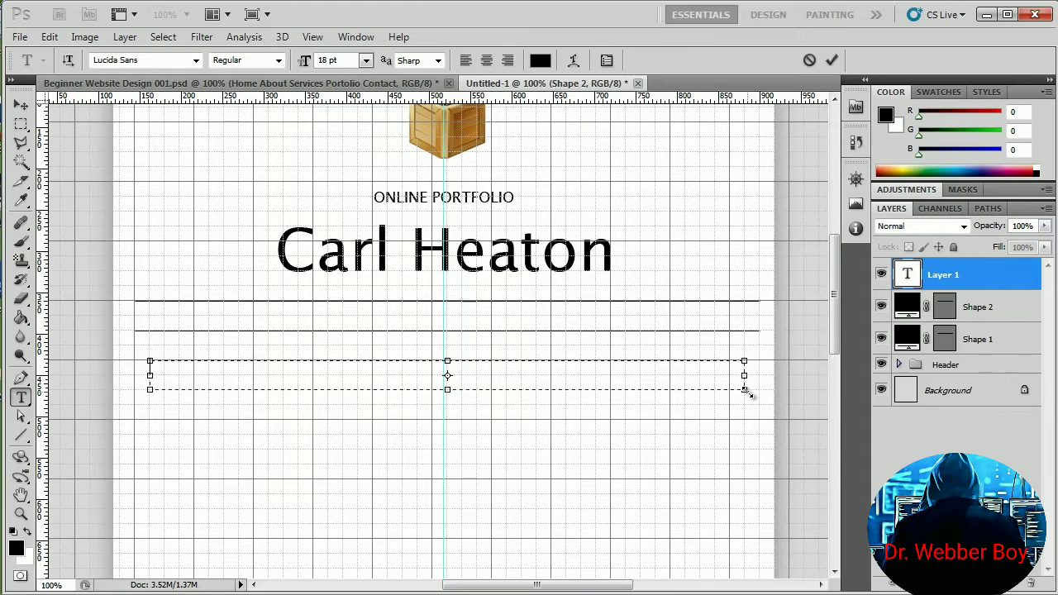
text(Home)
- Set the paragraph alignment to justify last left and complete the navigation text as Home About Services Portfolio Contact
key(ctrl+a)
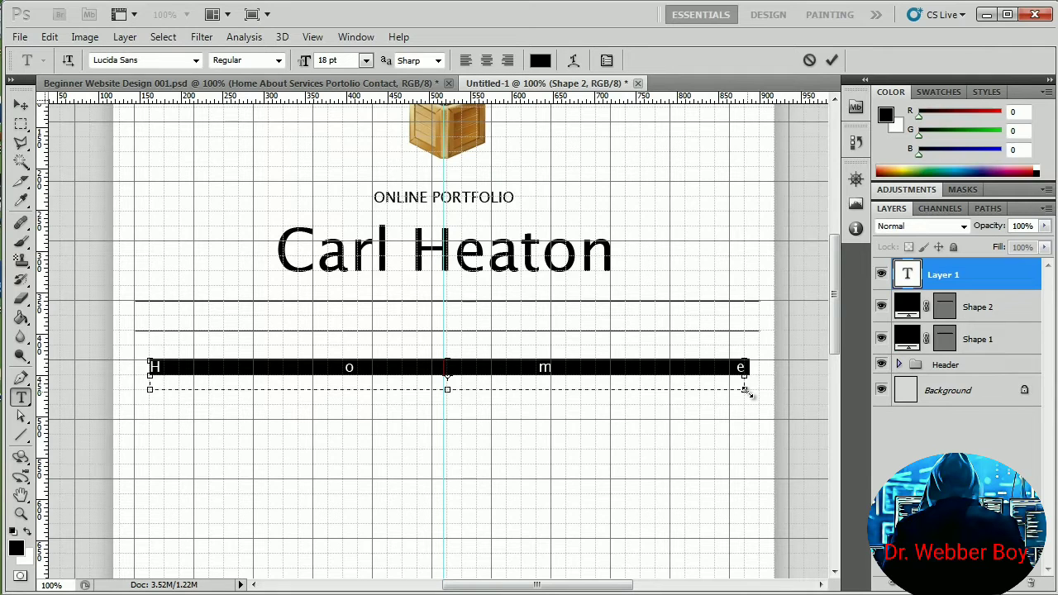
click(357, 37)
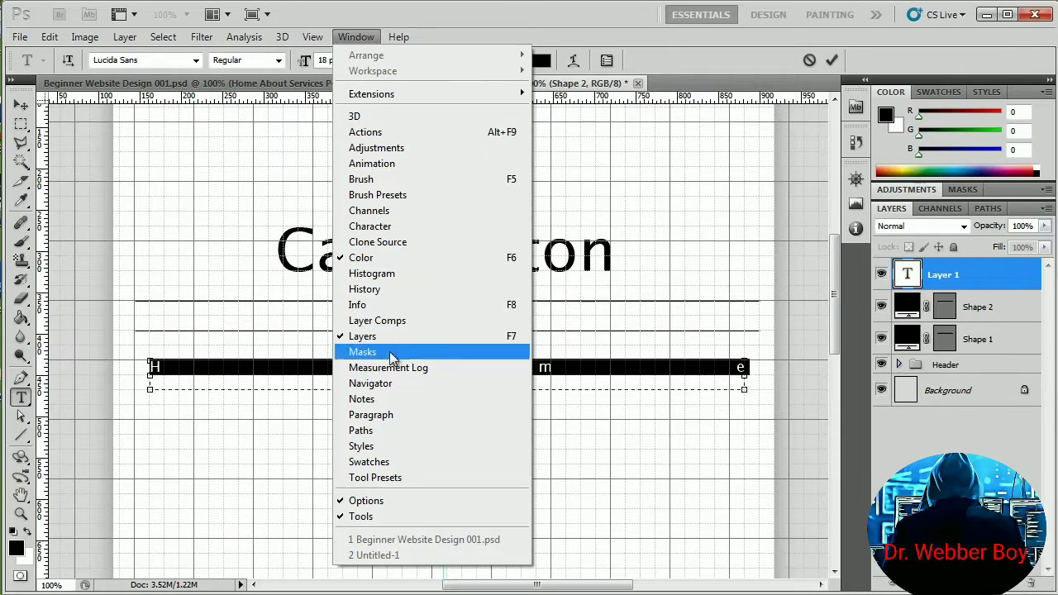
click(397, 417)
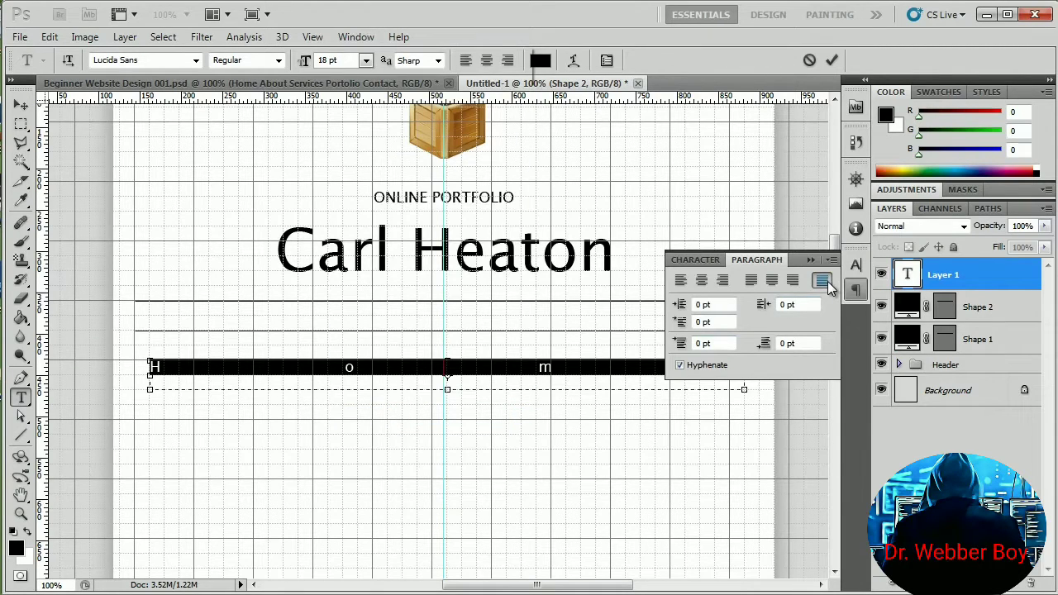
click(748, 282)
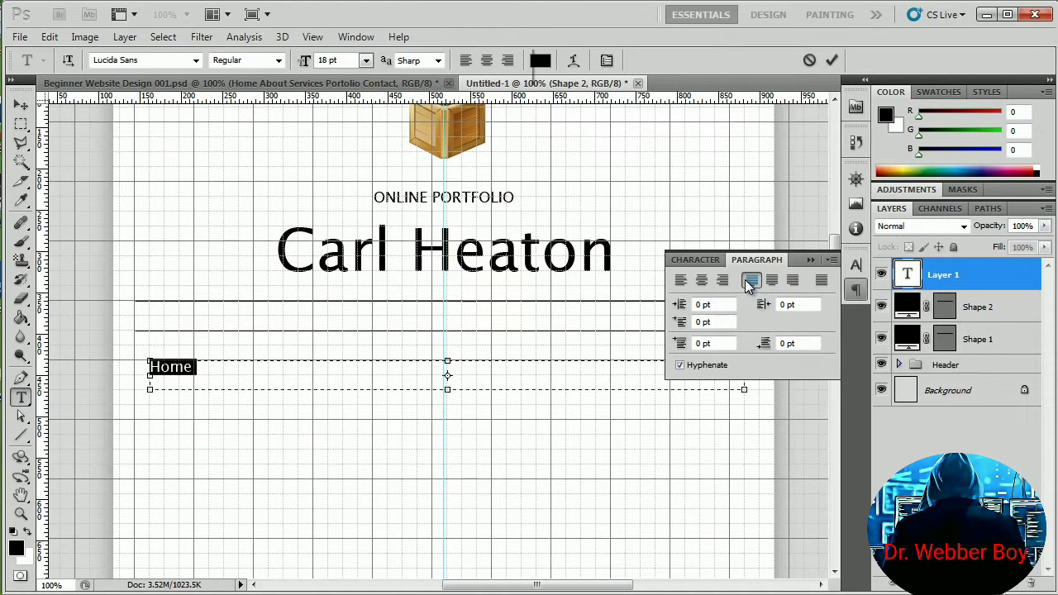
click(261, 367)
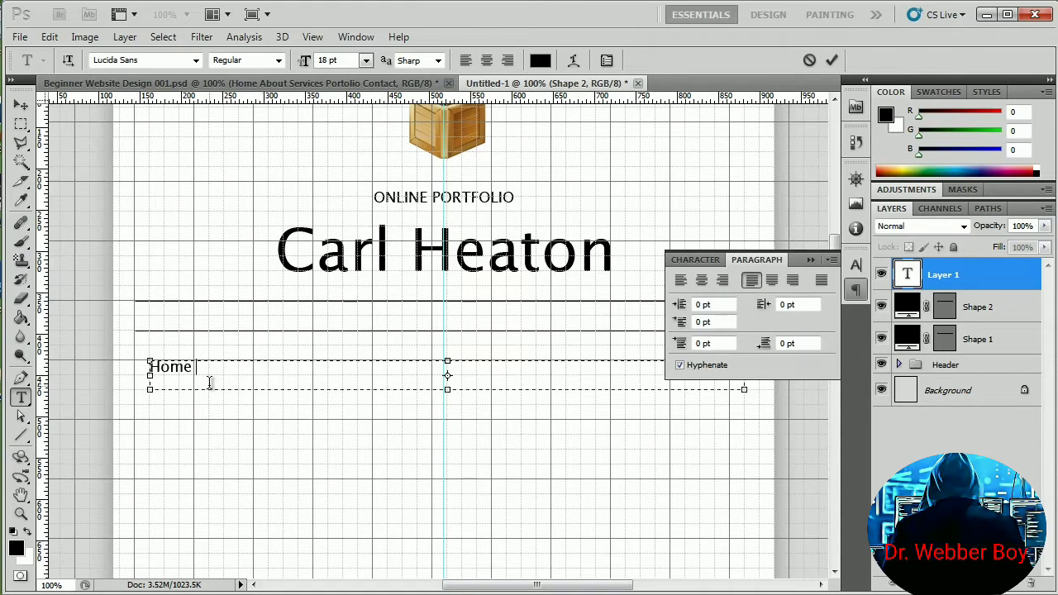
text(About Services Portfol)
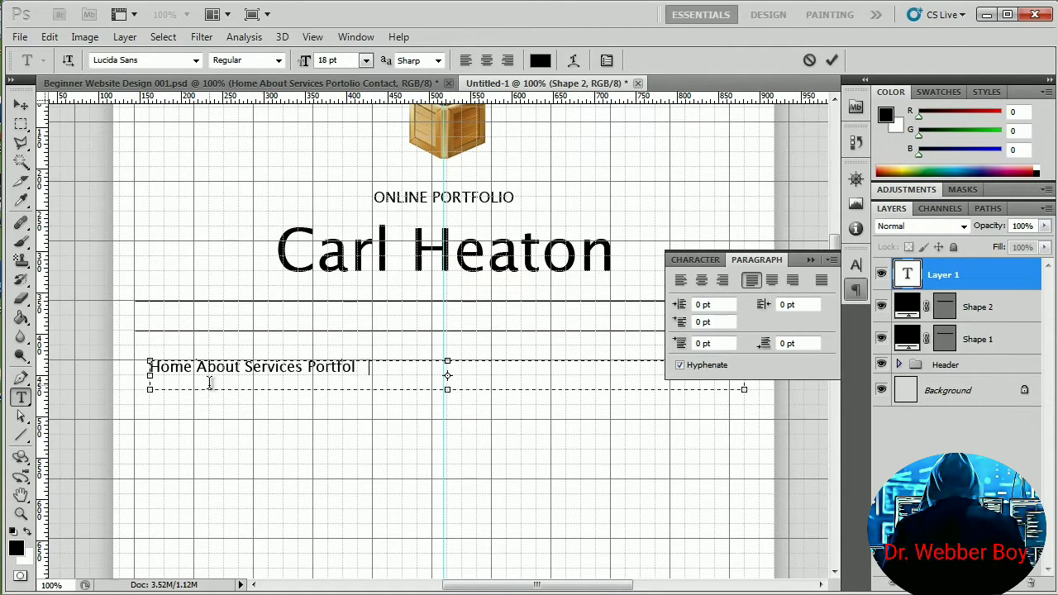
text(io Contact)
- Justify all of the navigation text across its box and move it up between the two horizontal lines
key(ctrl+a)
click(455, 369)
drag(432, 369, 147, 371)
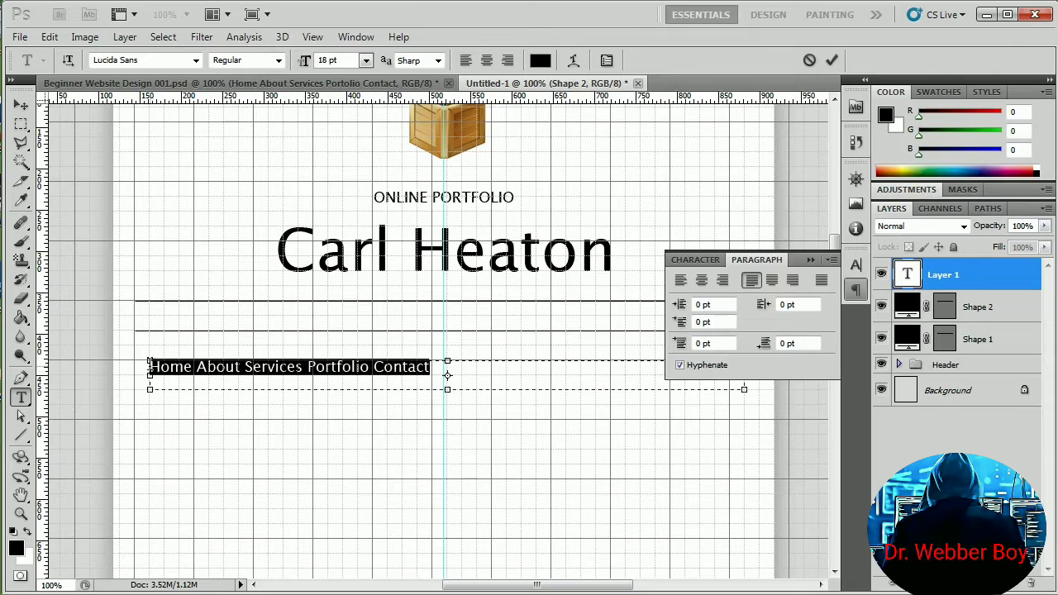
click(823, 282)
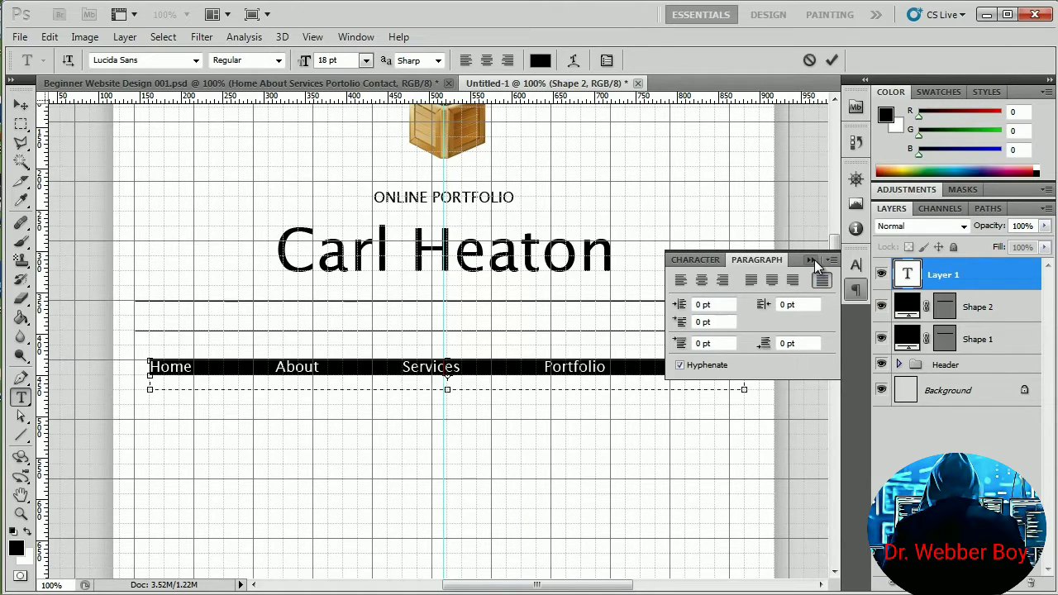
click(813, 260)
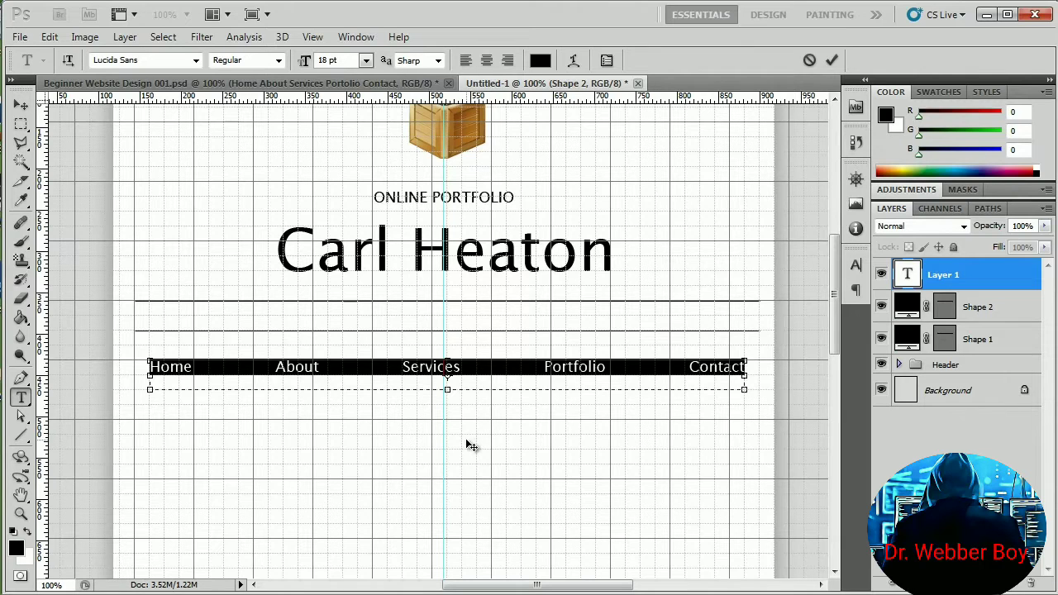
drag(471, 437, 472, 395)
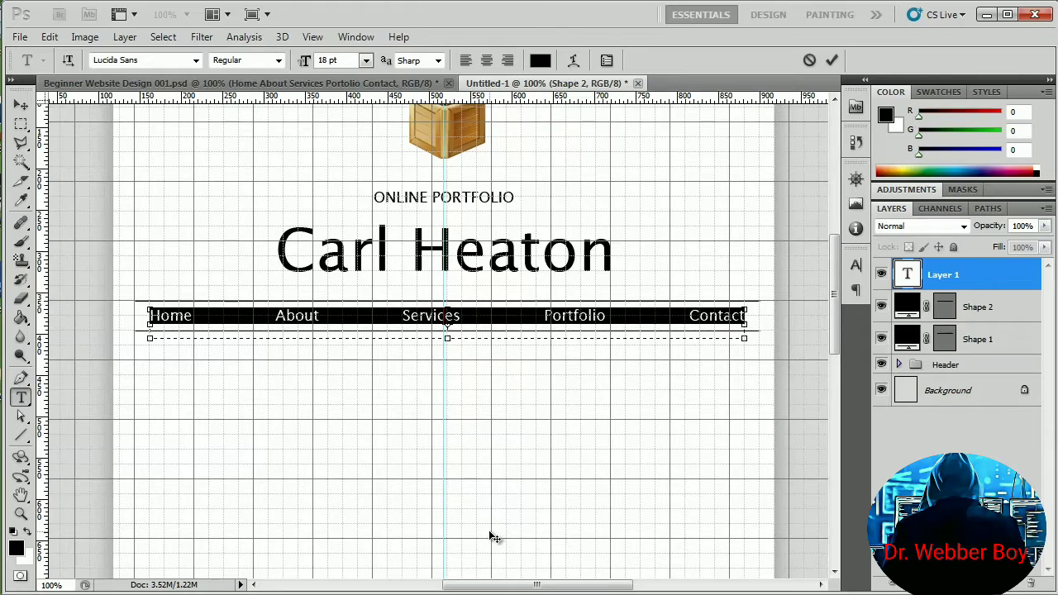
- Recolor only the word Home in the navigation text to white (ffffff)
key(ctrl+Return)
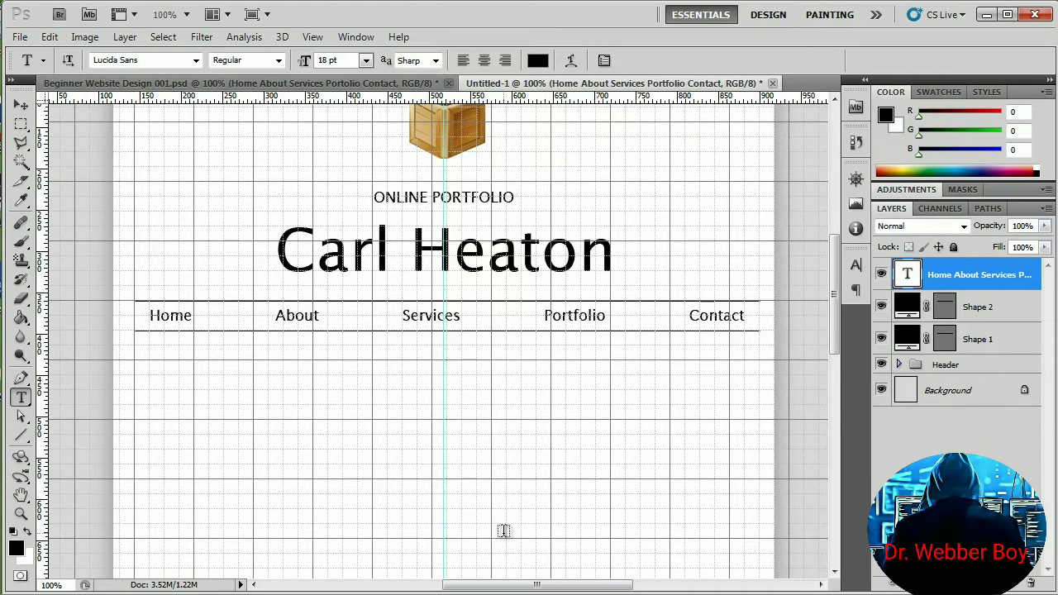
click(176, 310)
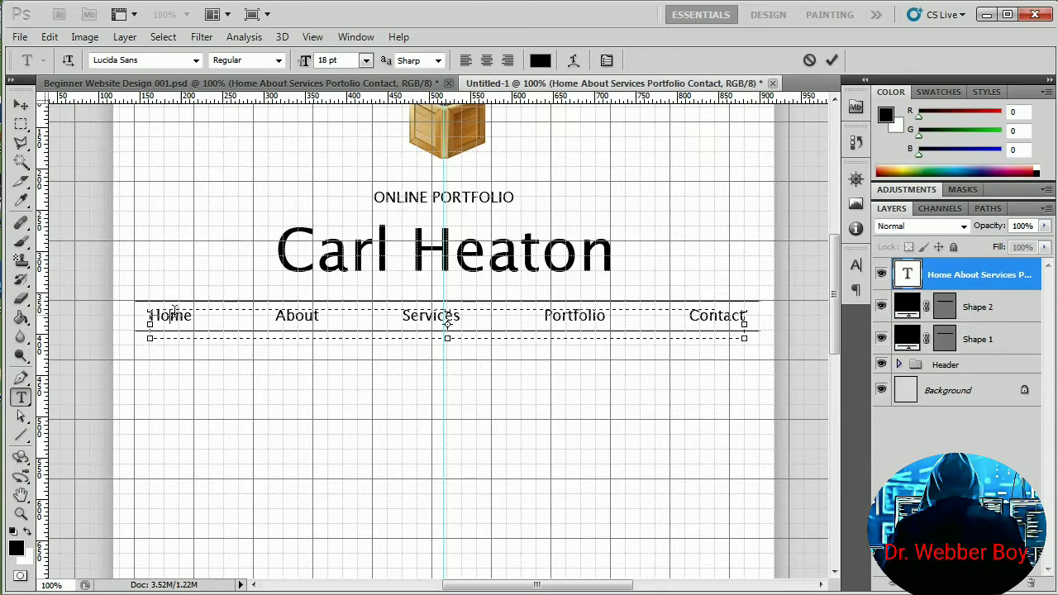
drag(195, 316, 152, 316)
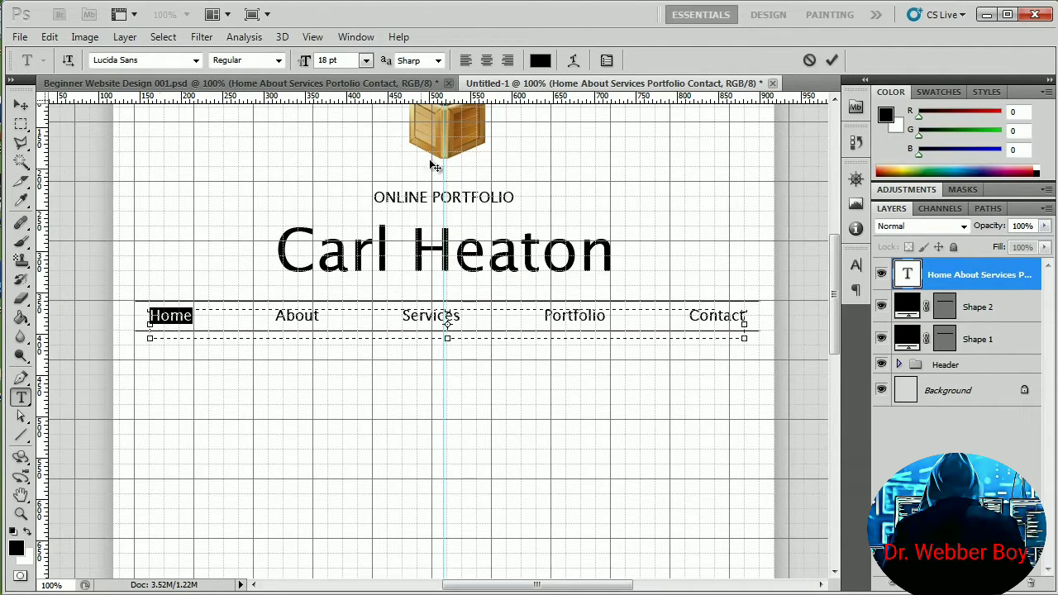
click(539, 60)
drag(532, 263, 443, 163)
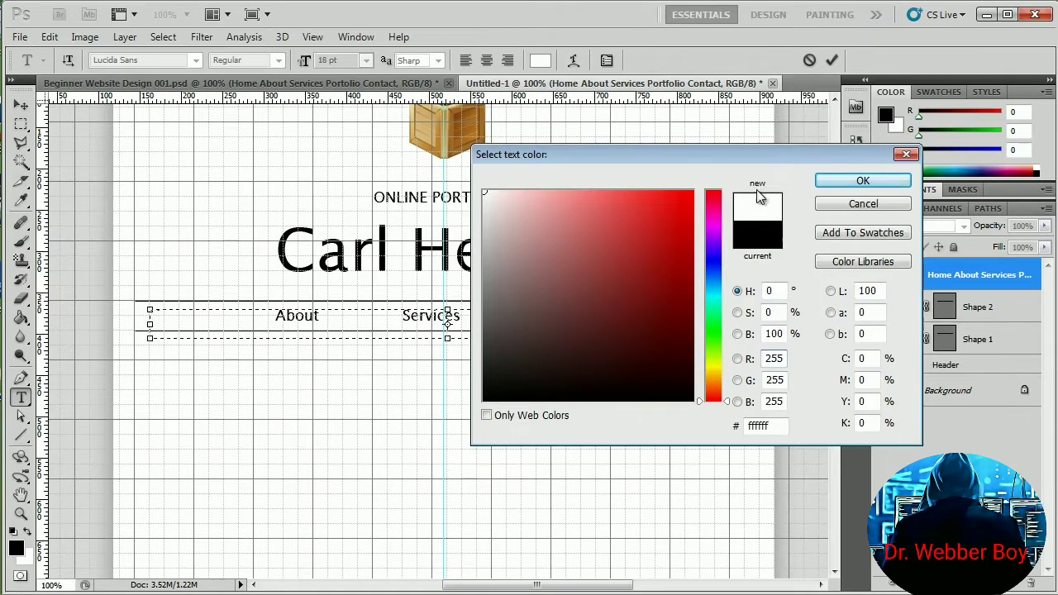
click(860, 180)
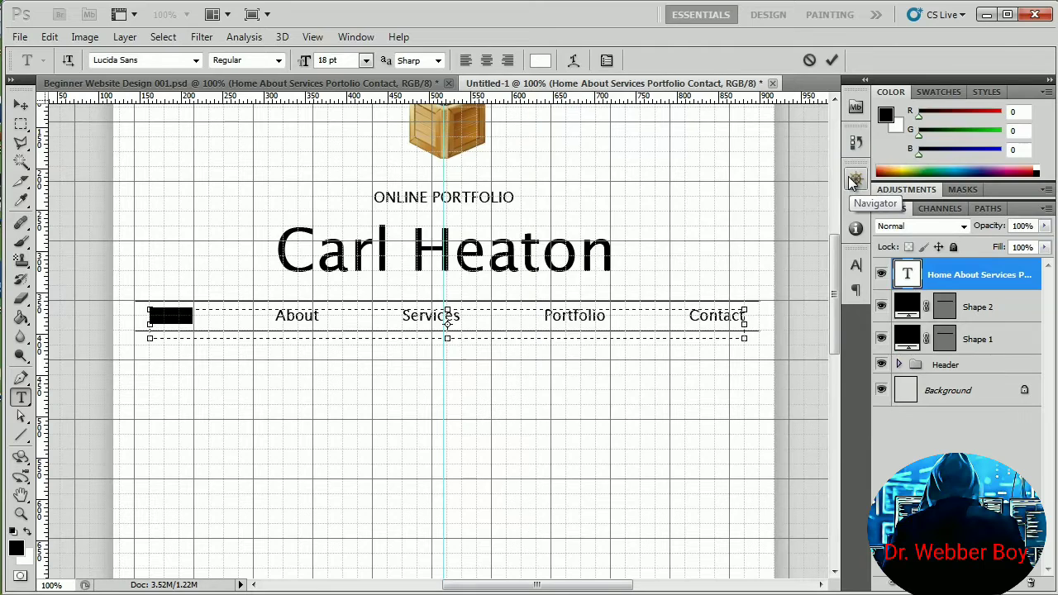
key(ctrl+Return)
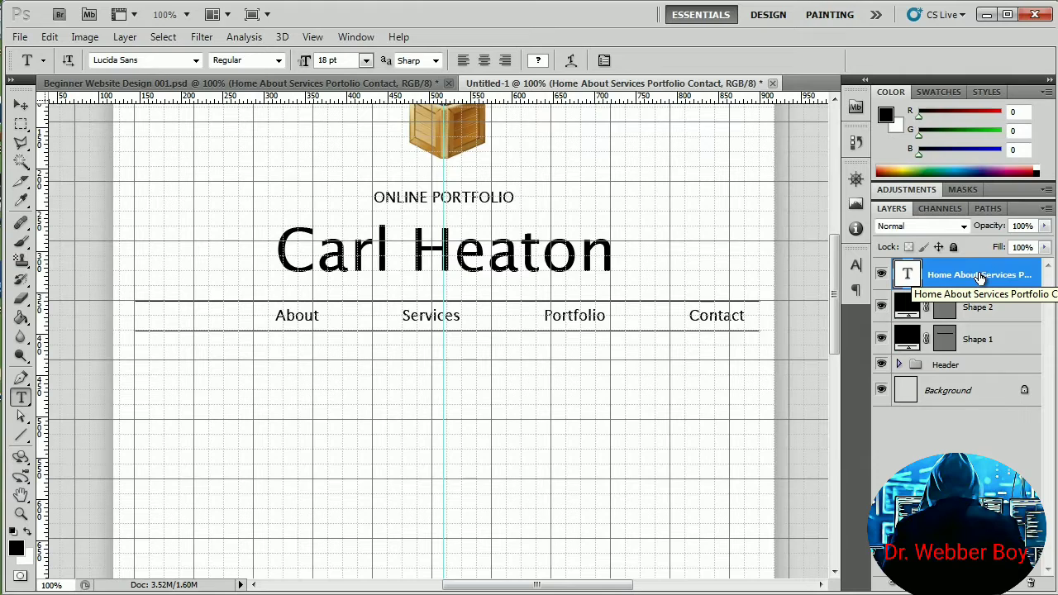
- Draw a black rectangle around Home between the two lines, place its layer beneath the navigation text, and hide the grid
click(23, 438)
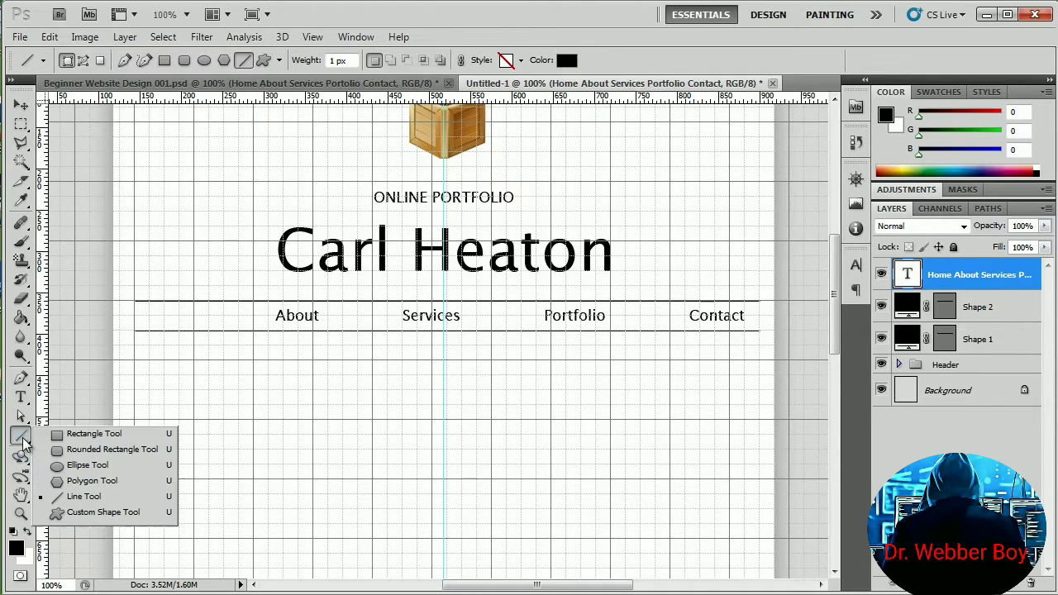
click(70, 438)
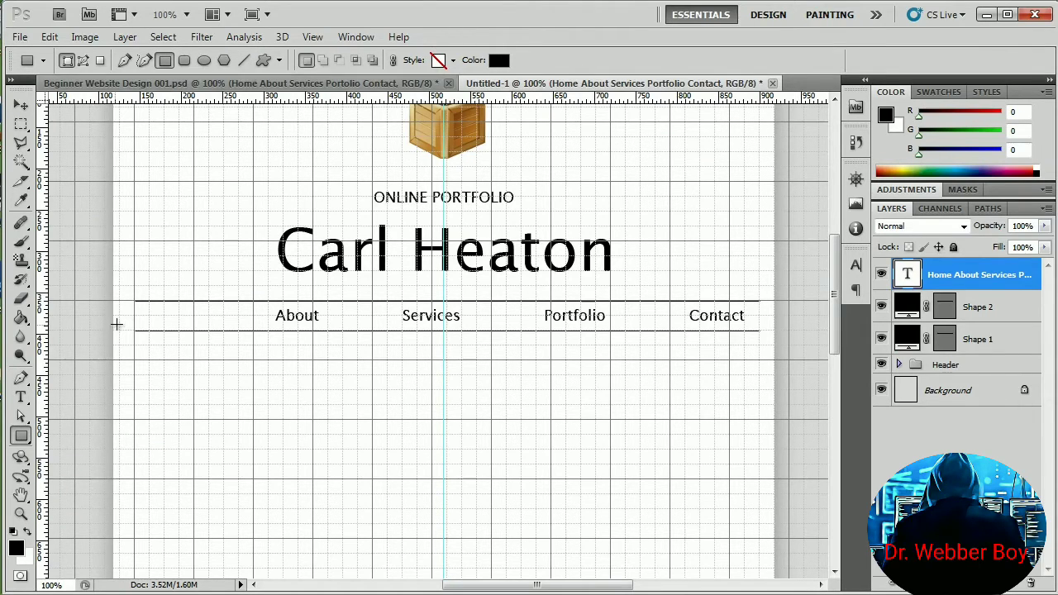
drag(136, 303, 210, 330)
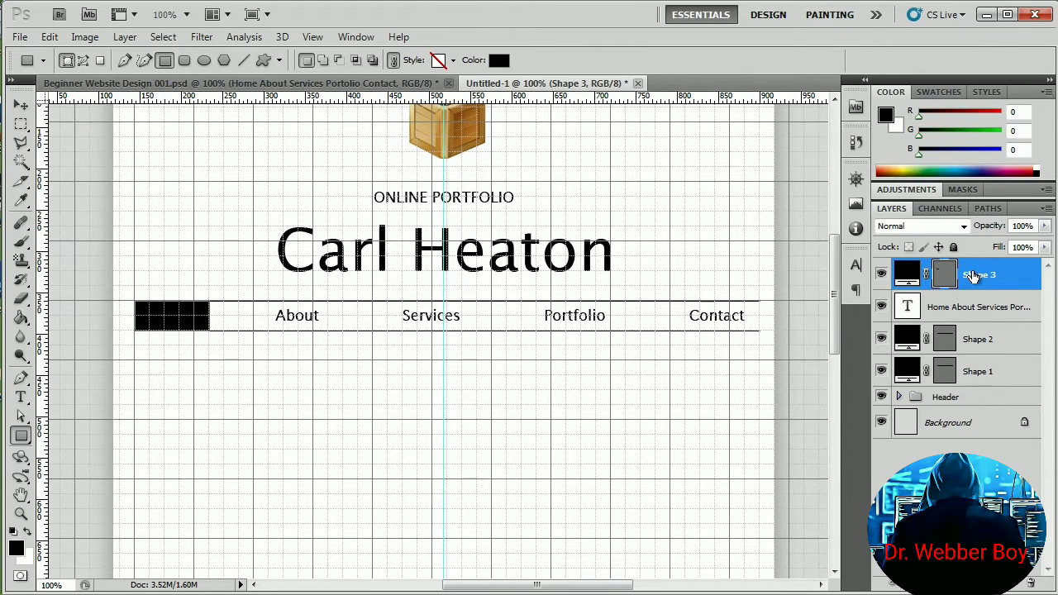
drag(974, 277, 978, 320)
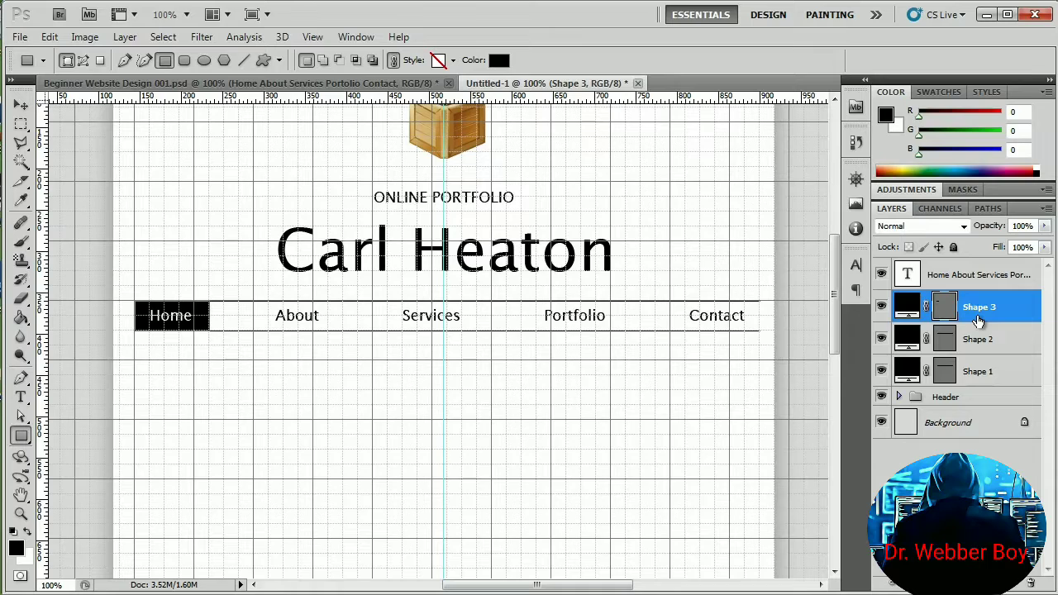
key(ctrl+h)
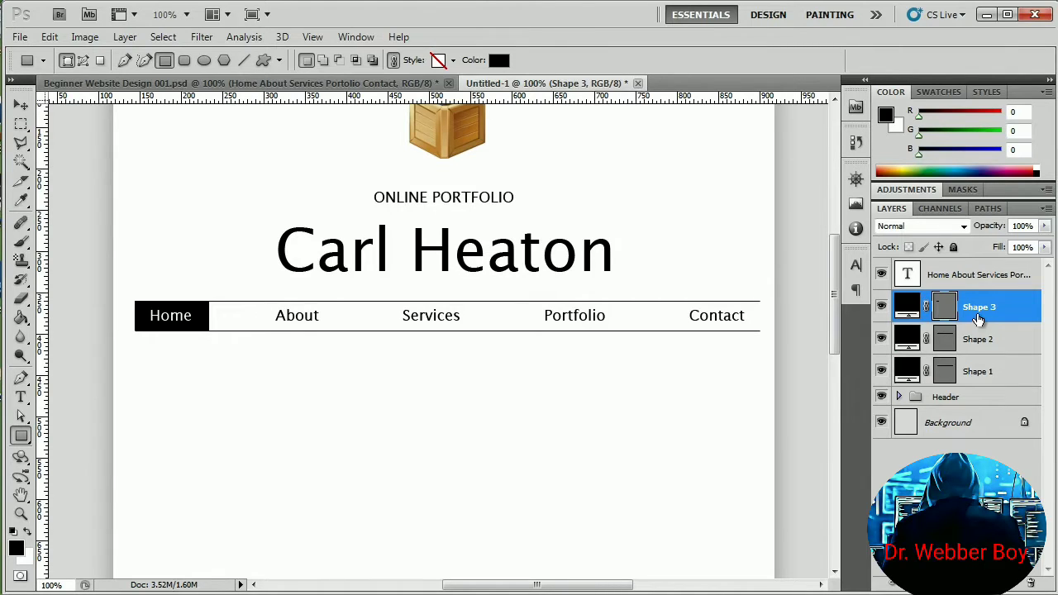
- Rename the rectangle layer as Highlight, Shape 2 as Bottom Line and Shape 1 as Top Line
double_click(981, 309)
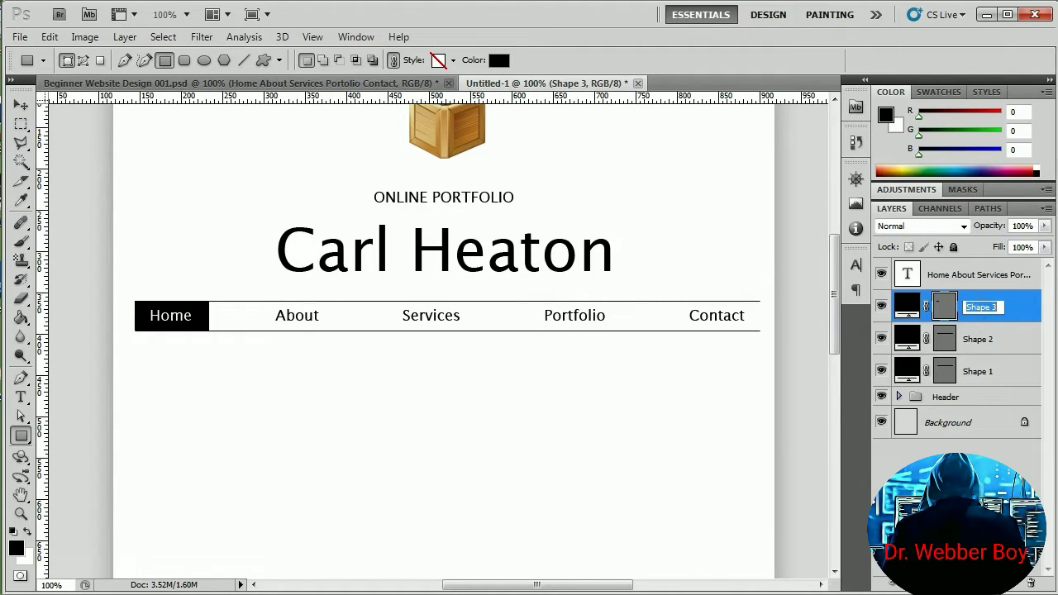
text(Highlight)
key(Return)
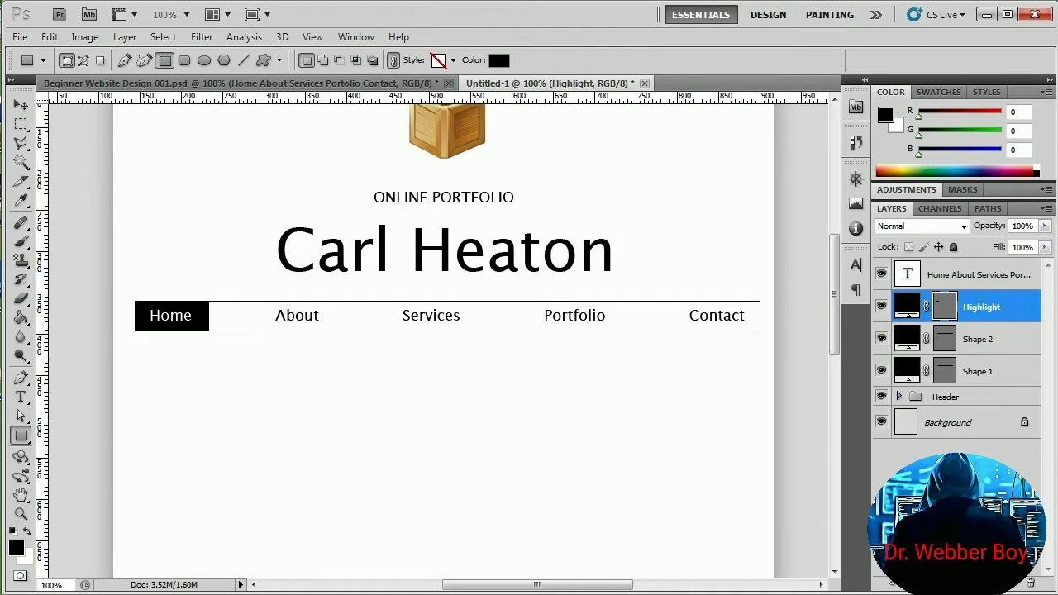
click(973, 341)
double_click(973, 341)
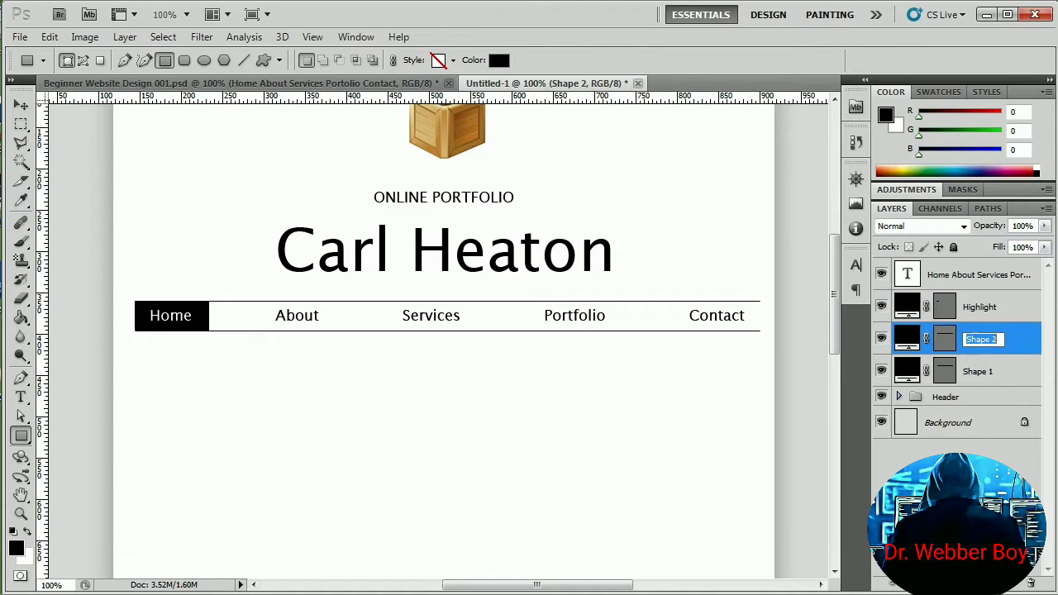
text(Bottom Line)
key(Return)
click(976, 372)
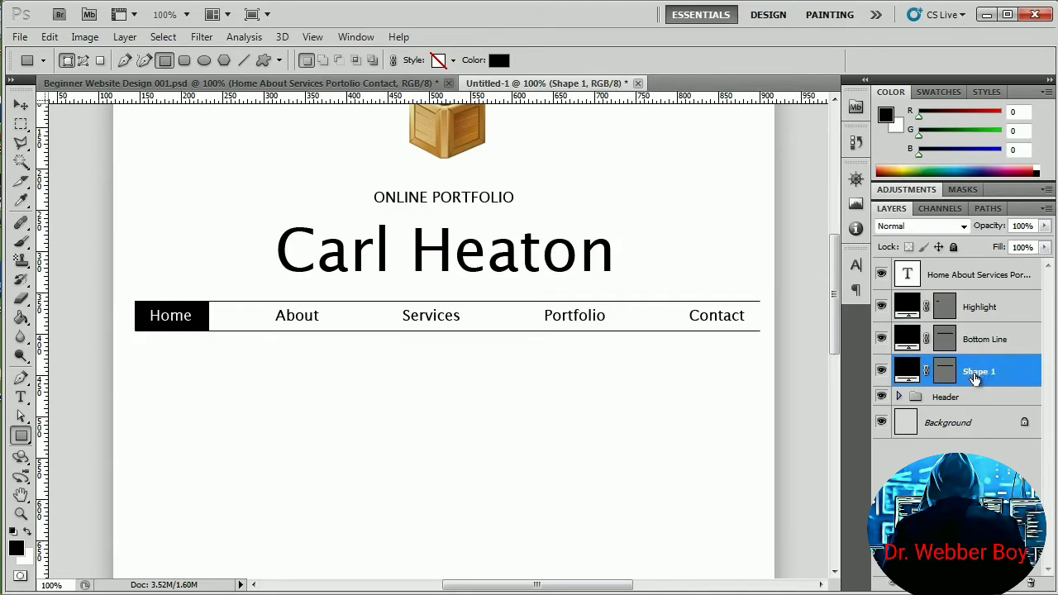
double_click(975, 371)
text(Top Line)
key(Return)
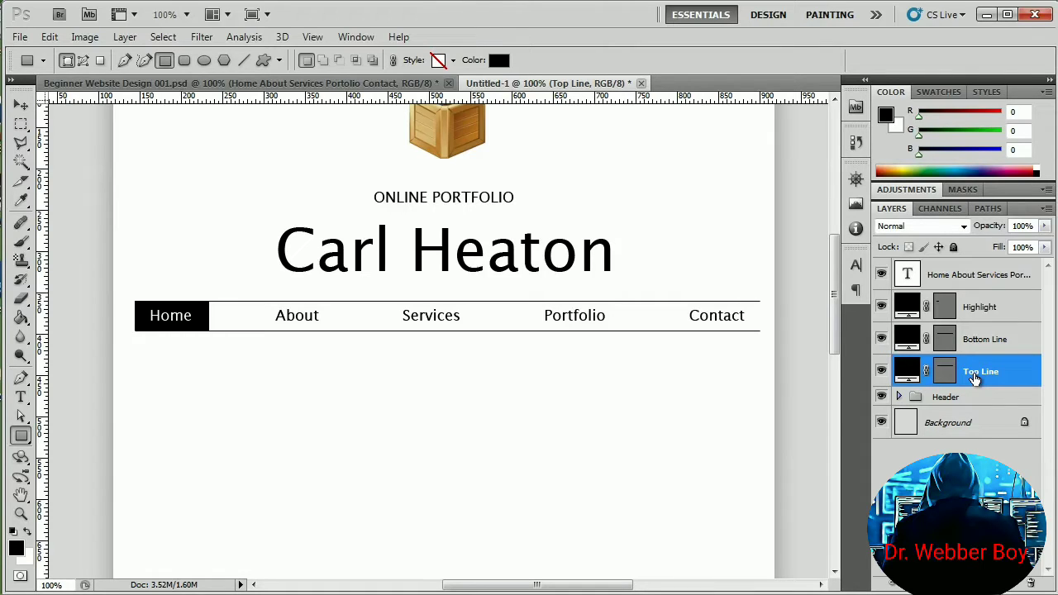
- Group the navigation text, Highlight, Bottom Line and Top Line layers, and name the group Nav
shift+click(965, 282)
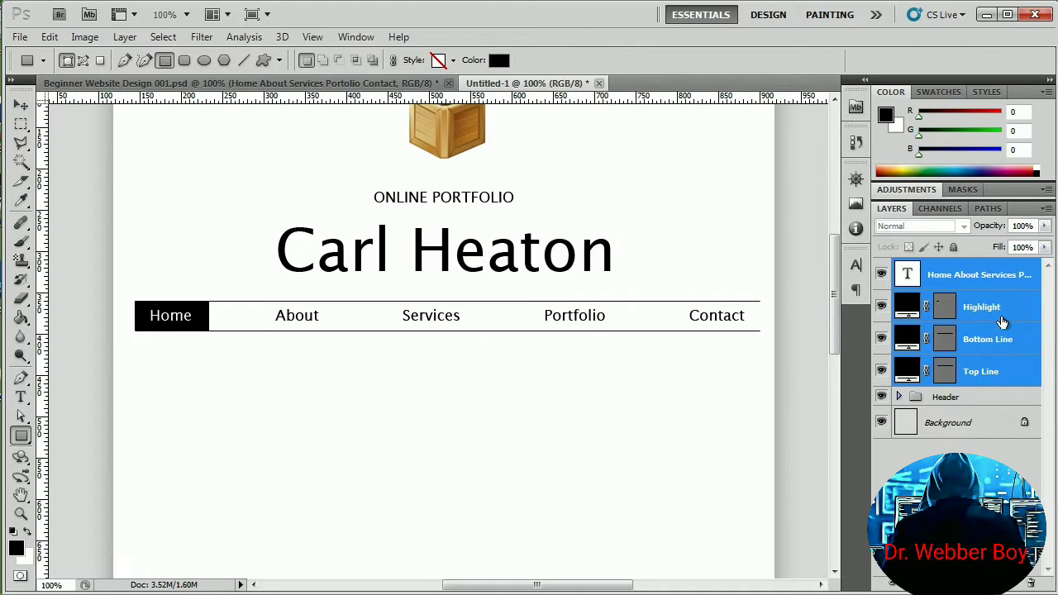
ctrl+click(981, 312)
ctrl+click(978, 342)
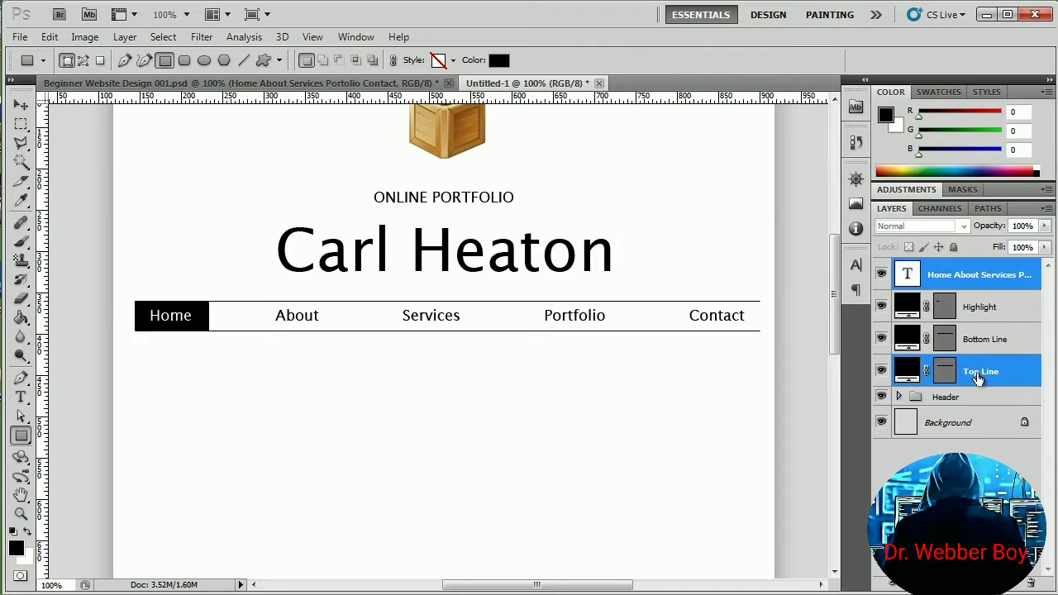
ctrl+click(980, 376)
ctrl+click(979, 341)
ctrl+click(978, 319)
ctrl+click(984, 382)
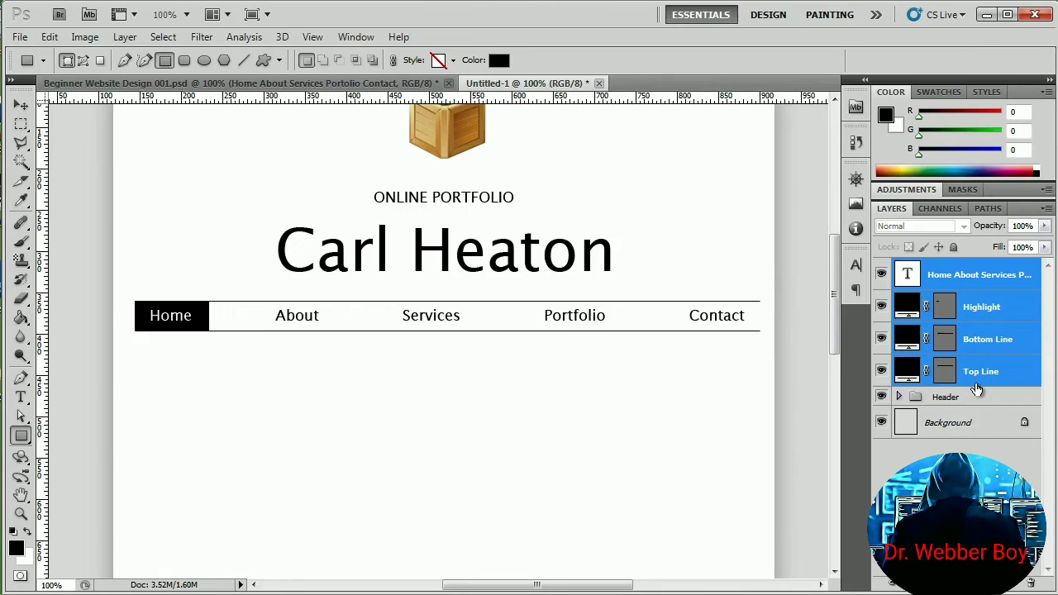
key(ctrl+g)
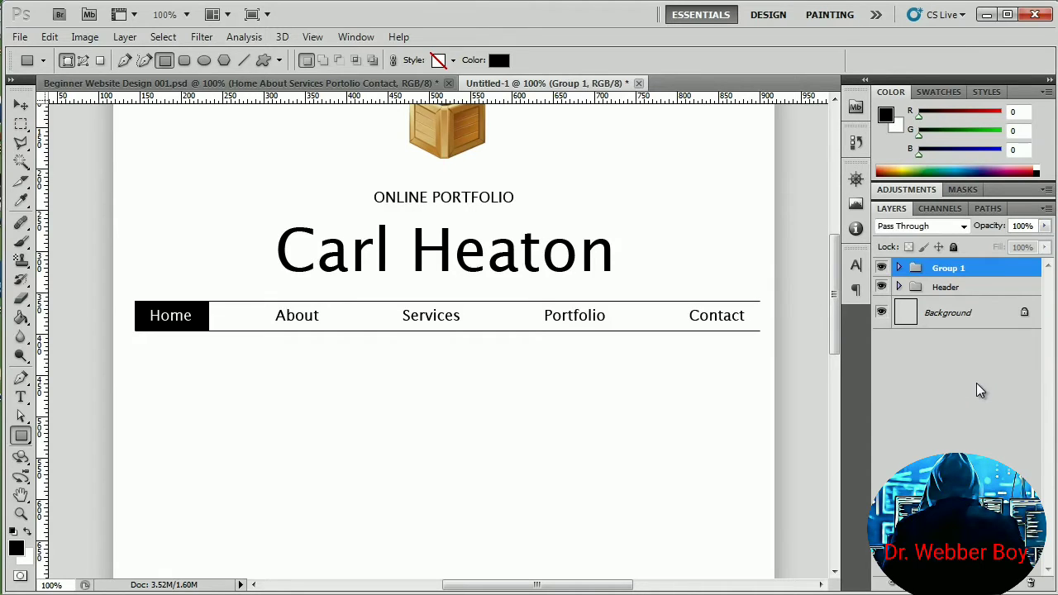
double_click(948, 270)
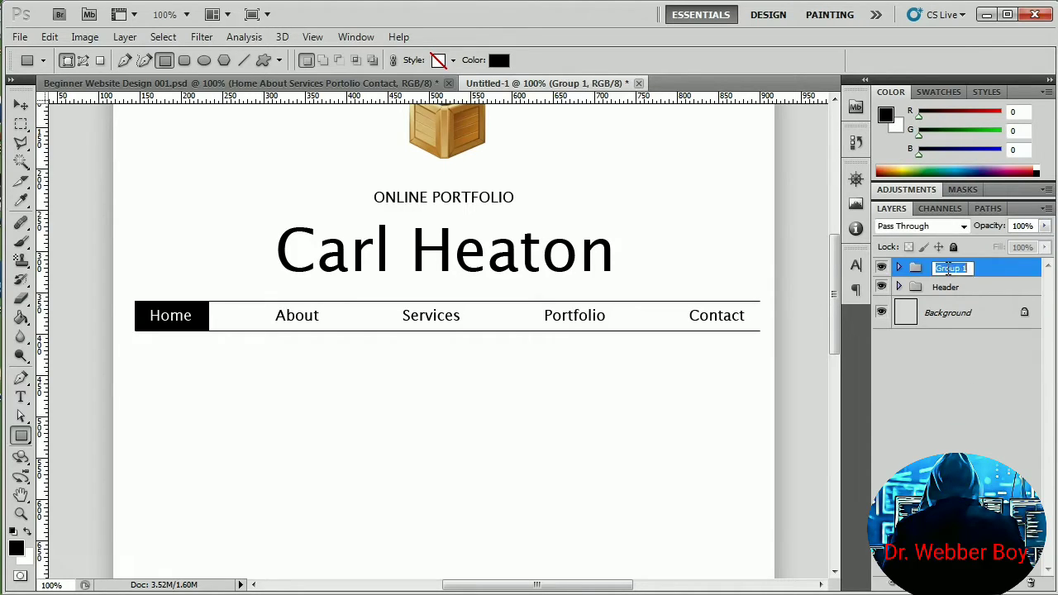
text(Nav)
key(Return)
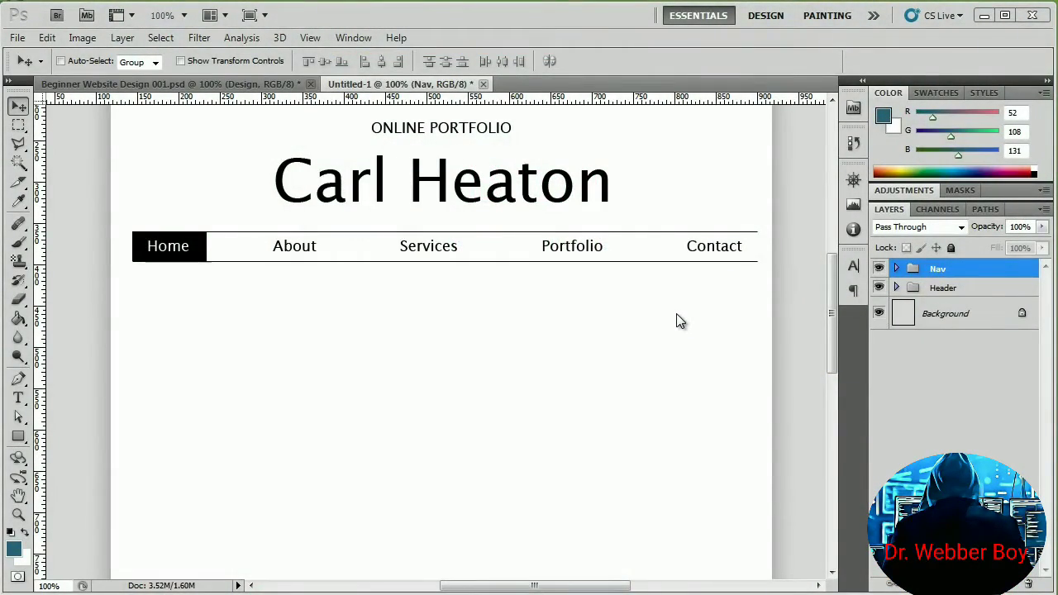
- Place girl-looking-up.jpg from the Website Images folder into the document
click(16, 38)
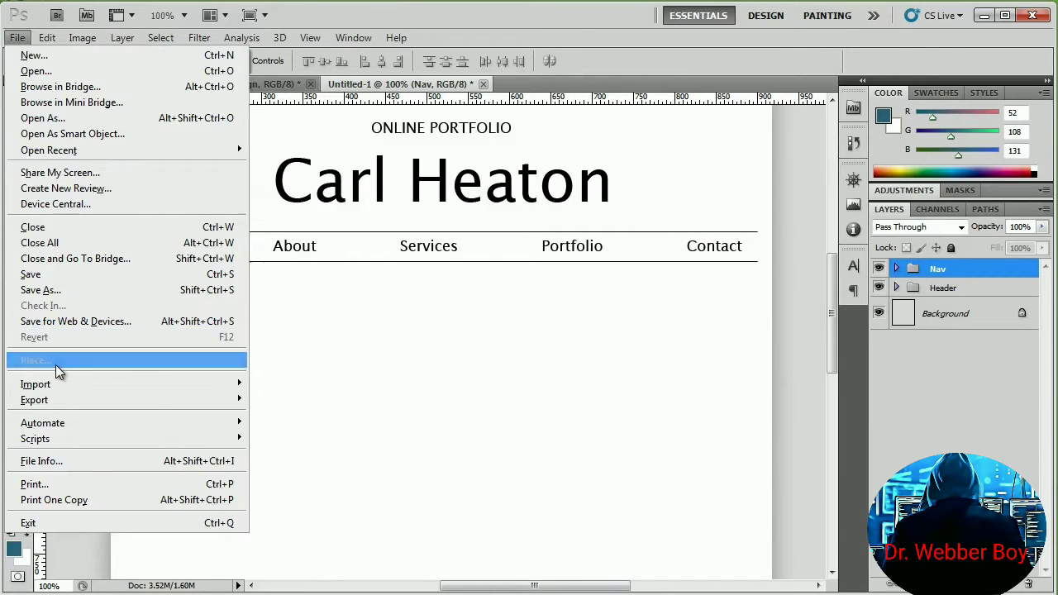
click(55, 365)
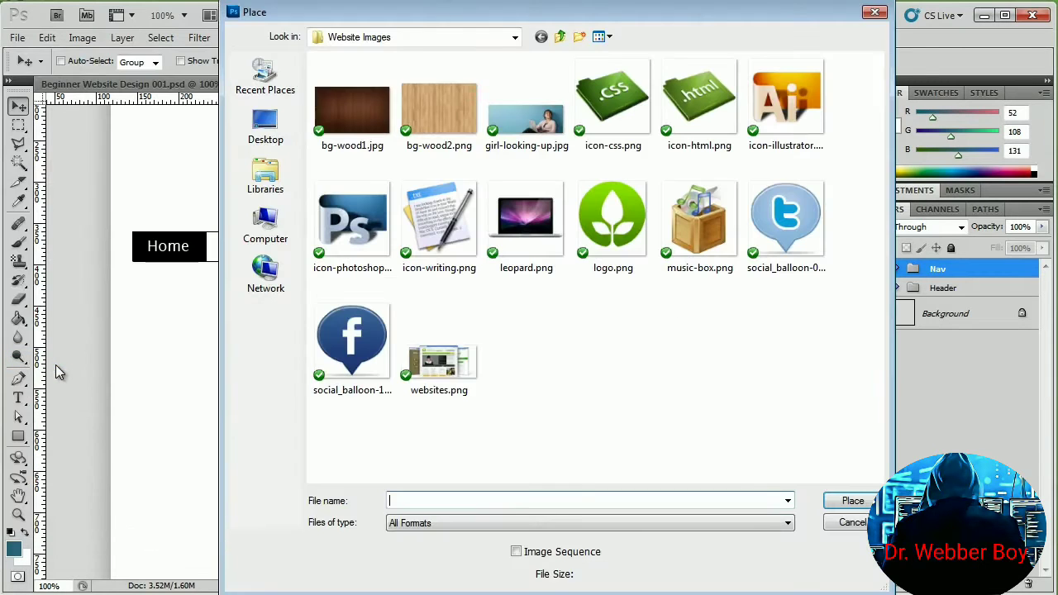
click(543, 122)
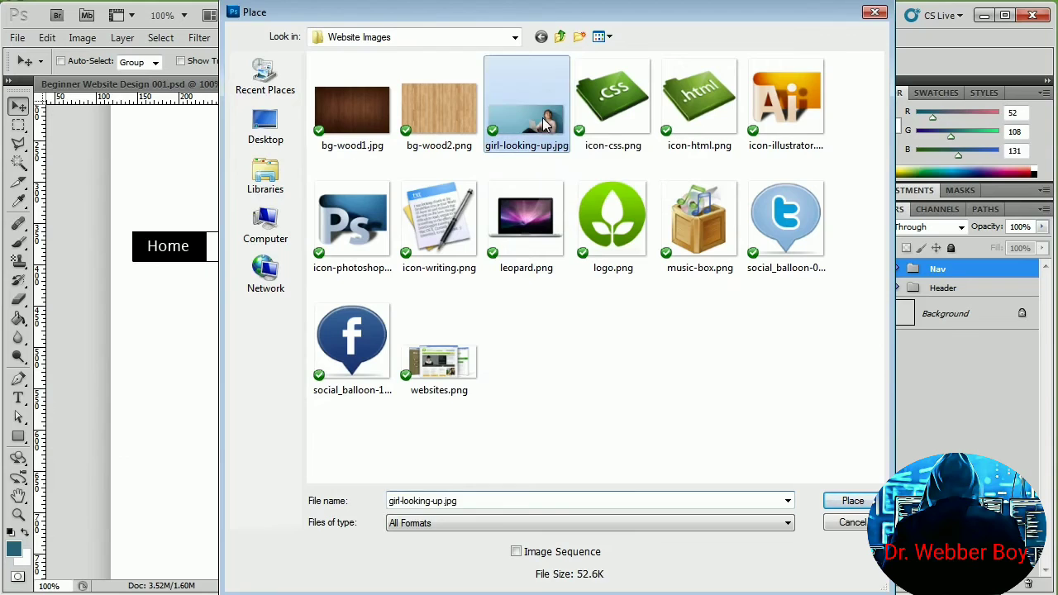
click(843, 506)
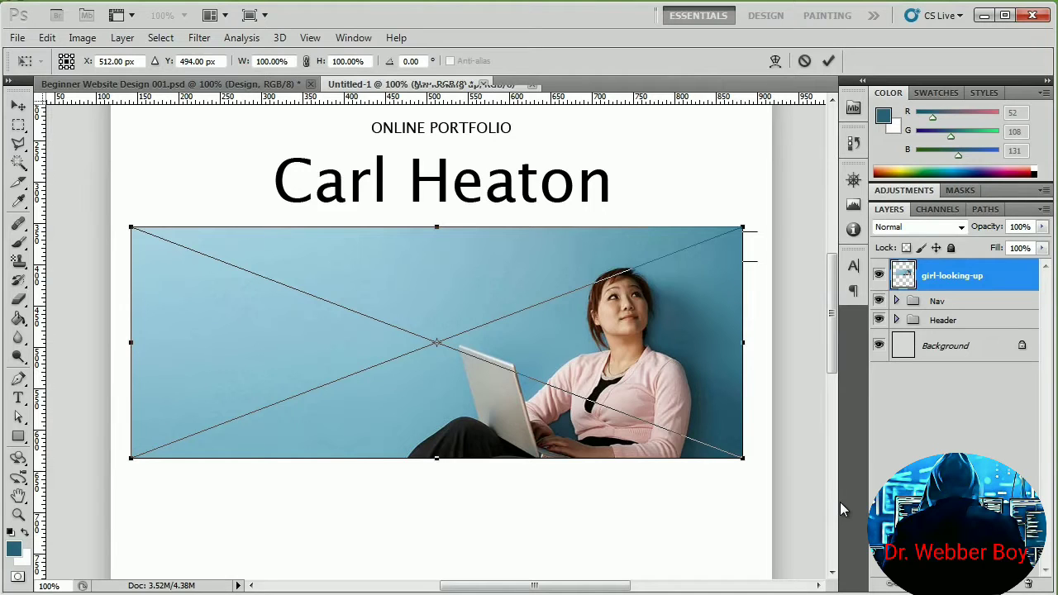
- With the grid shown, move the image one grid square below the navigation bar and scale it to about 102% to match the bar's width
key(ctrl+apostrophe)
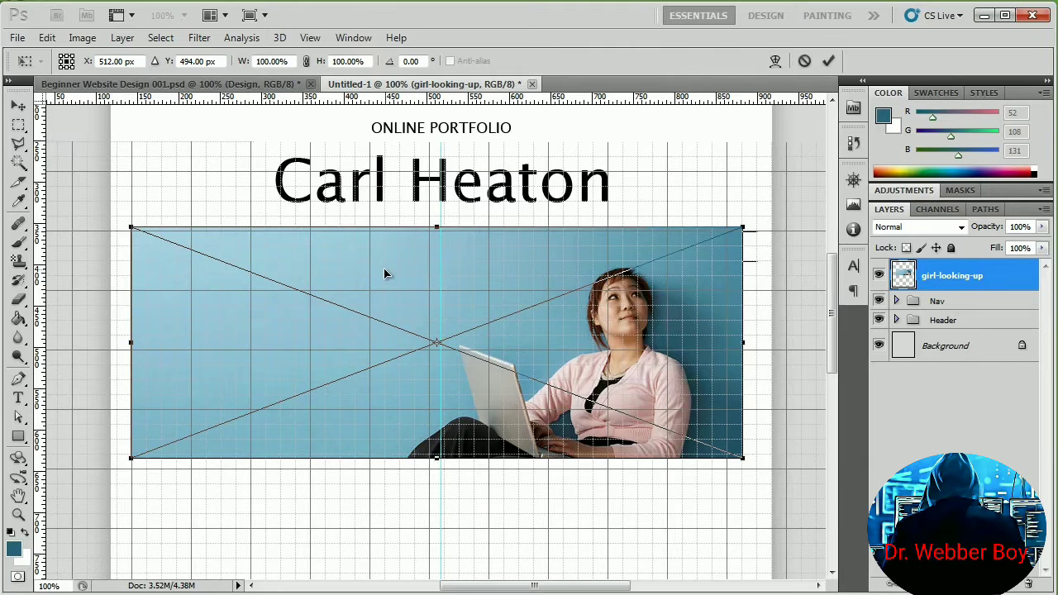
drag(383, 279, 386, 322)
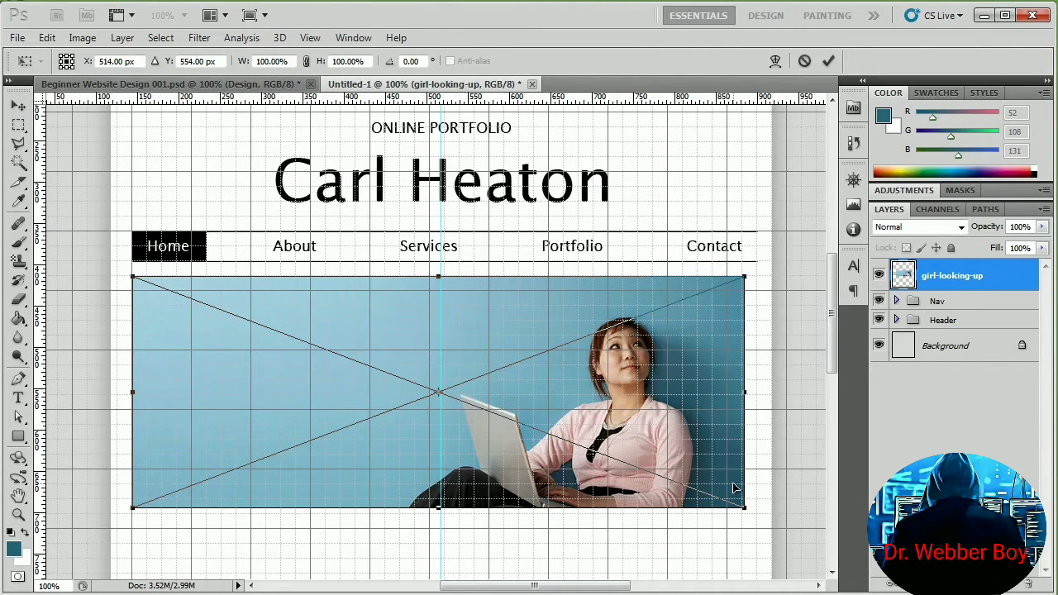
drag(745, 507, 759, 521)
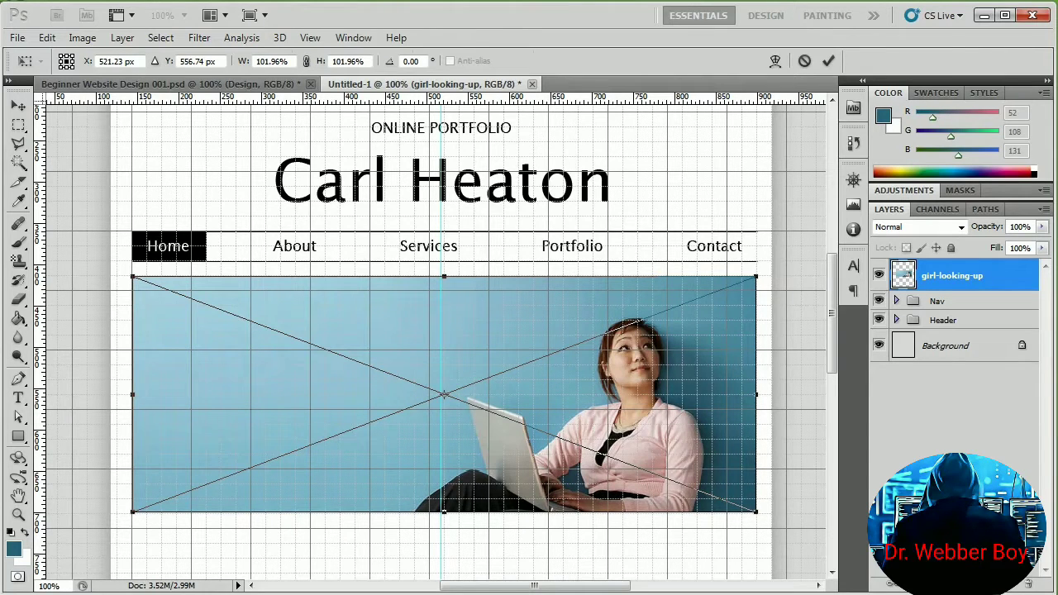
key(Return)
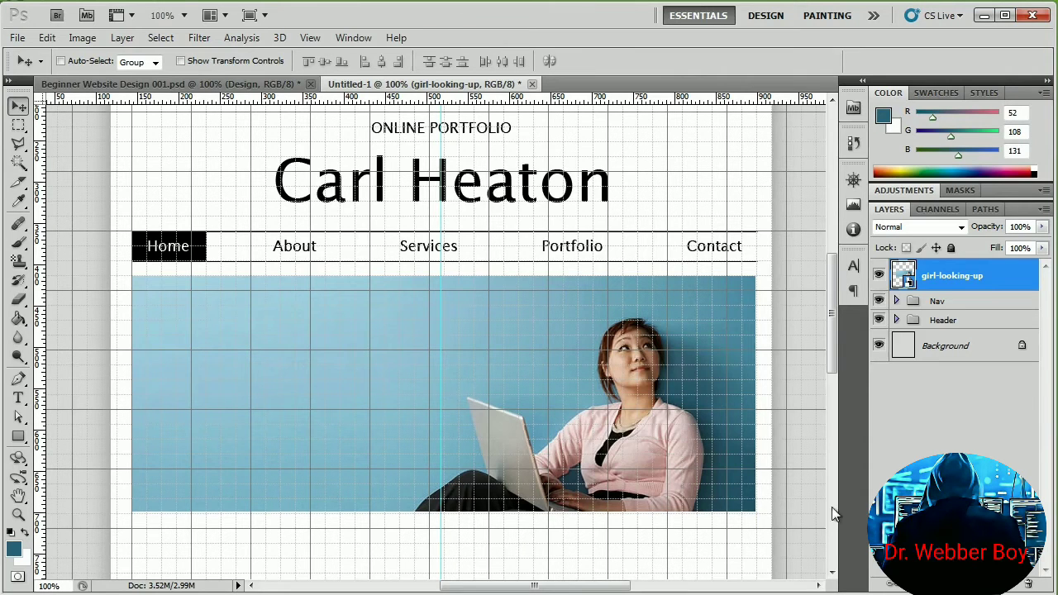
- Add the text "I love clean simple" in 18 pt Lucida Sans, colour #346c83, over the lower left of the banner image
click(19, 399)
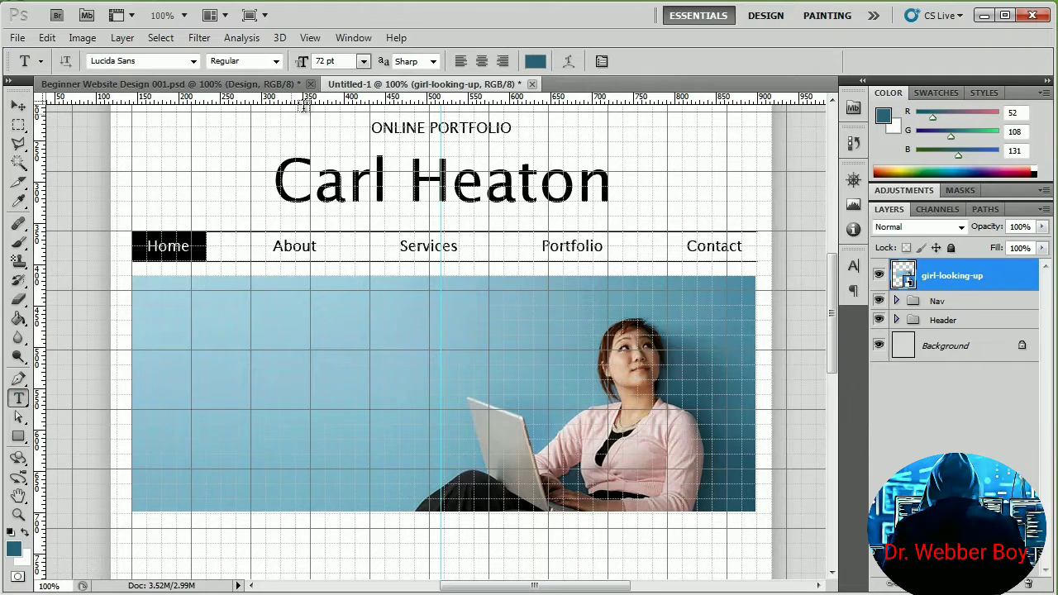
click(362, 63)
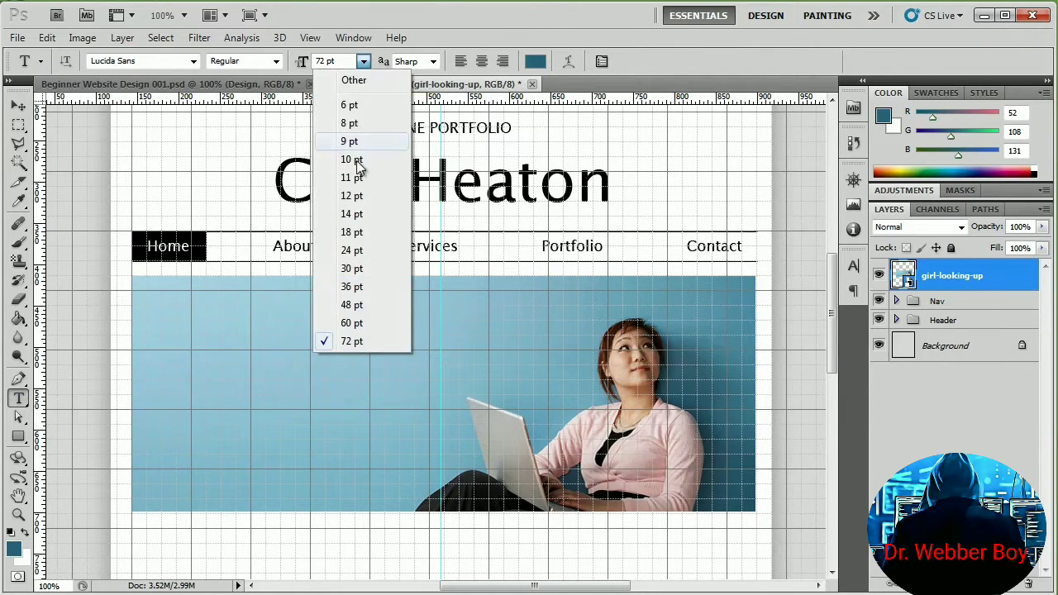
click(356, 231)
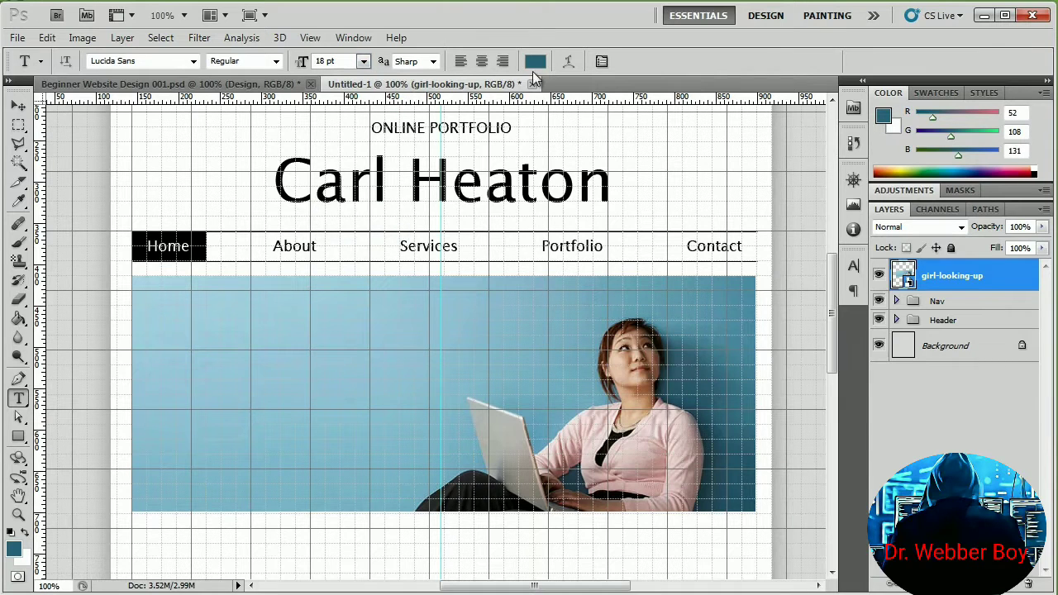
click(534, 66)
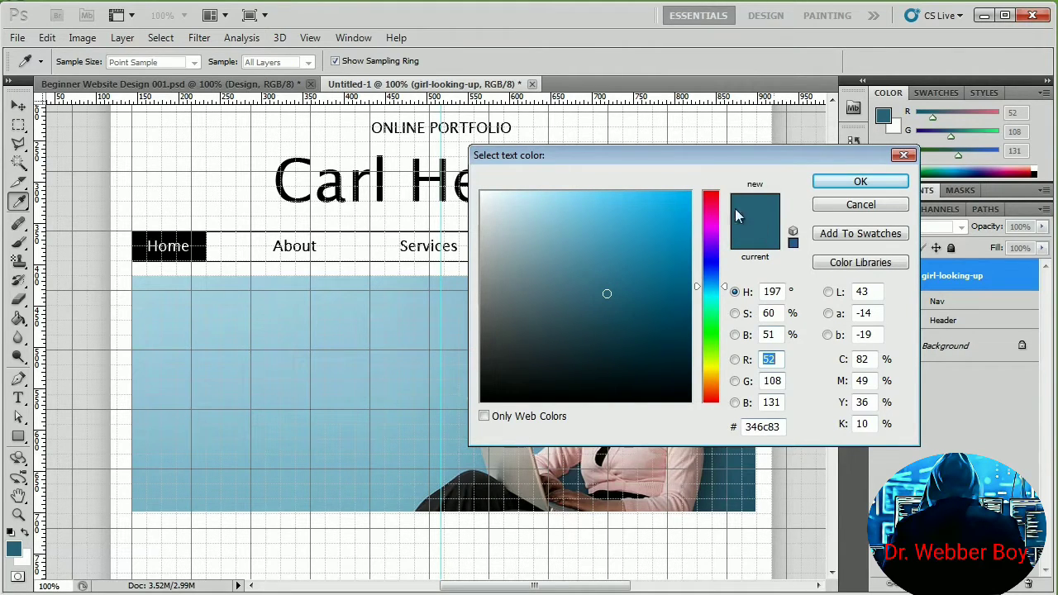
click(840, 183)
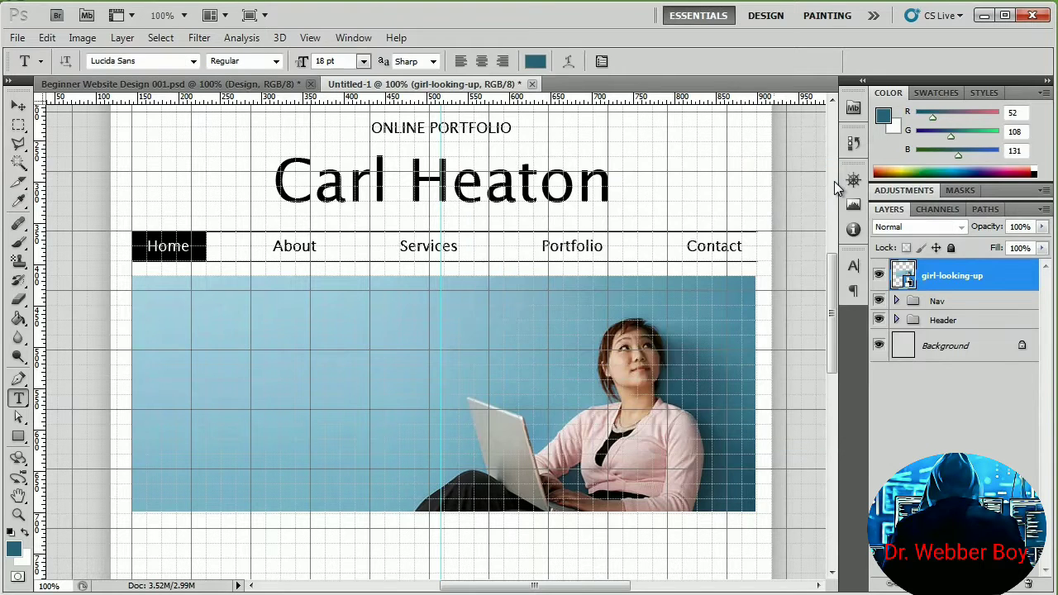
click(172, 437)
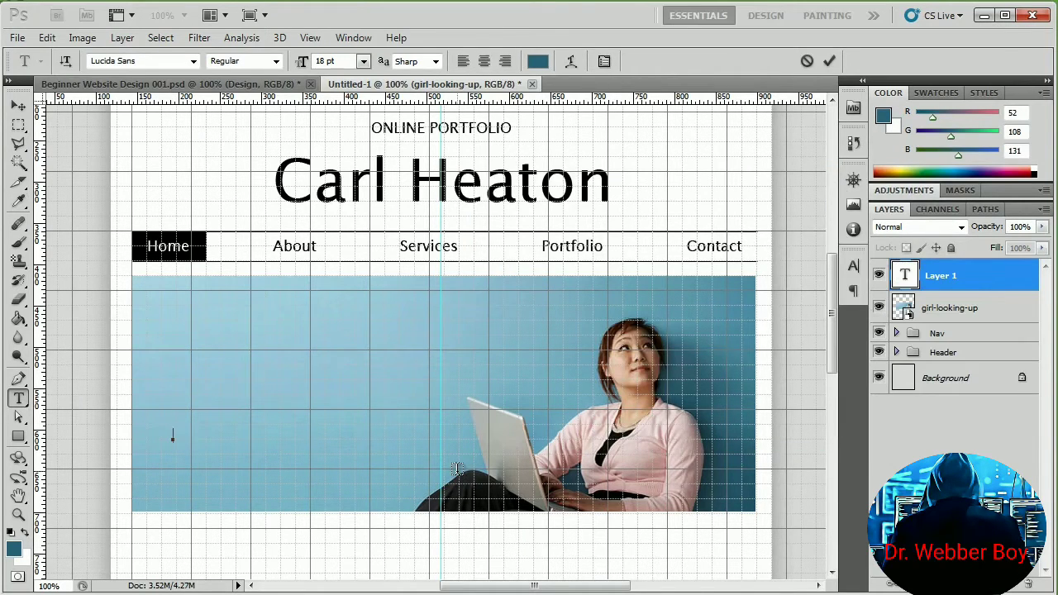
text(I love clean simple)
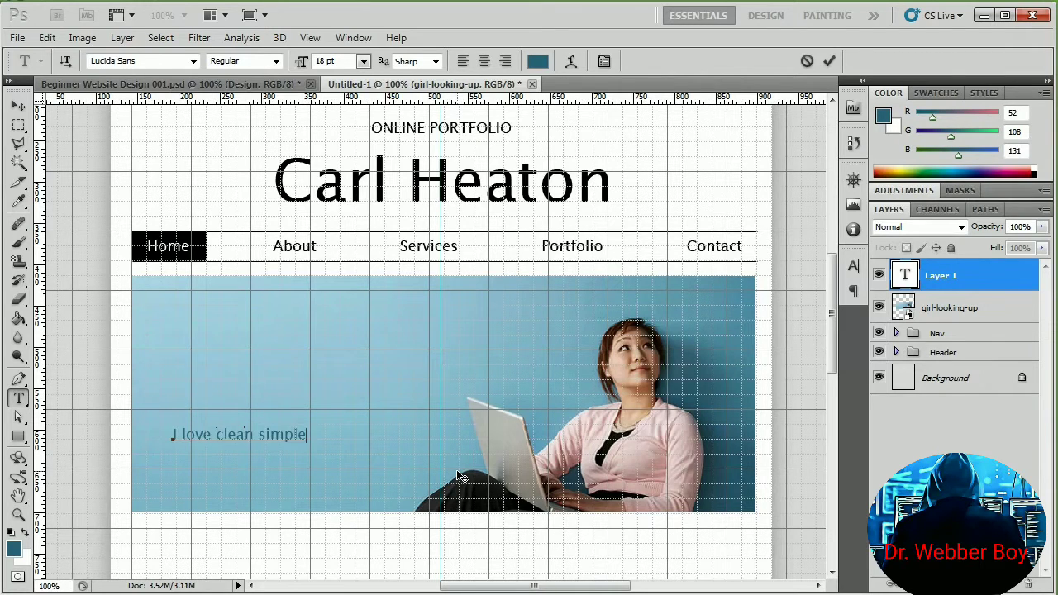
key(ctrl+Return)
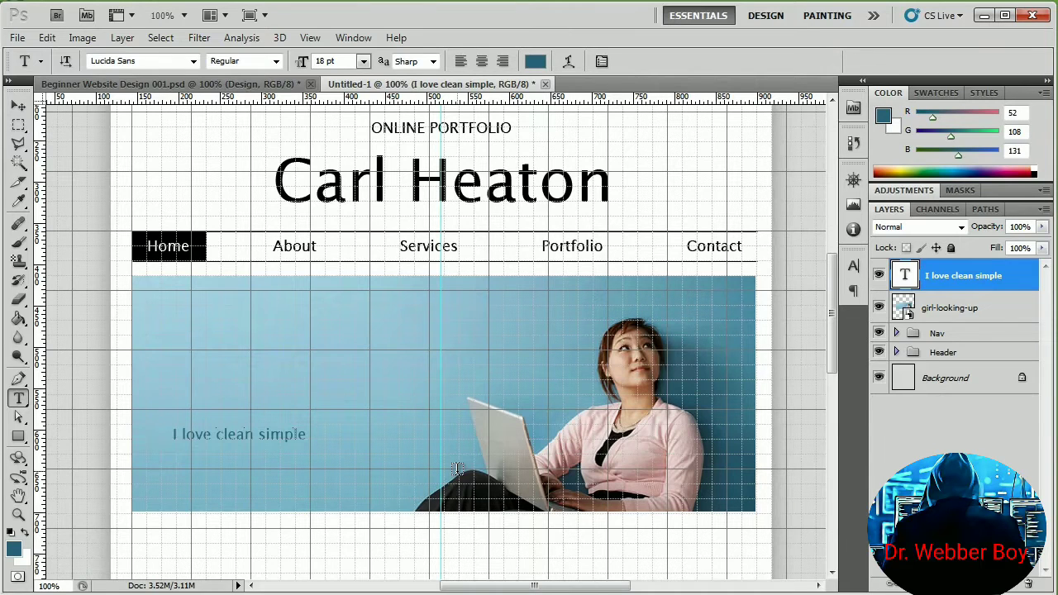
key(v)
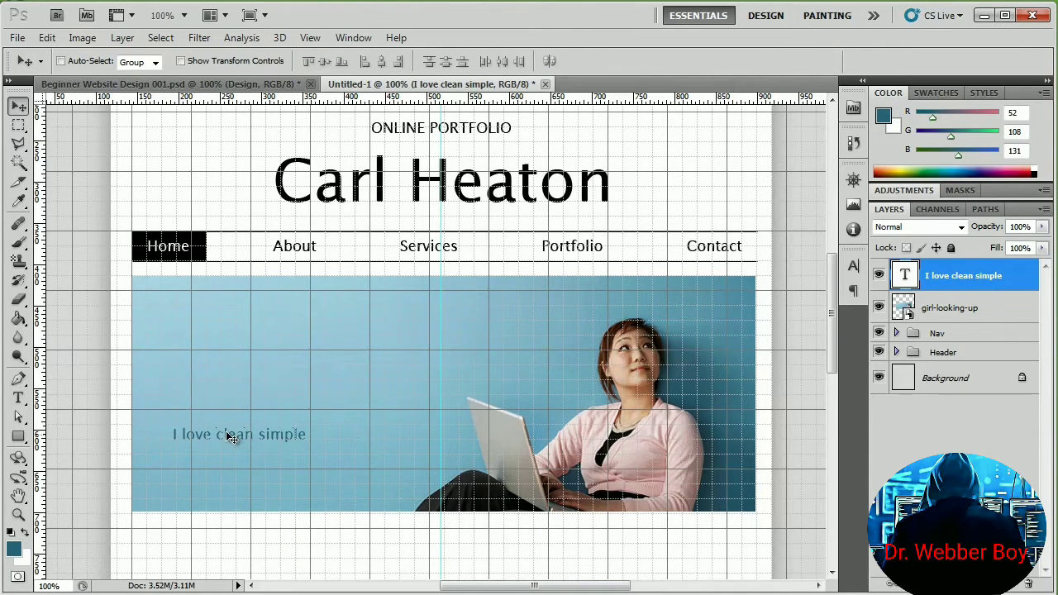
drag(233, 439, 222, 418)
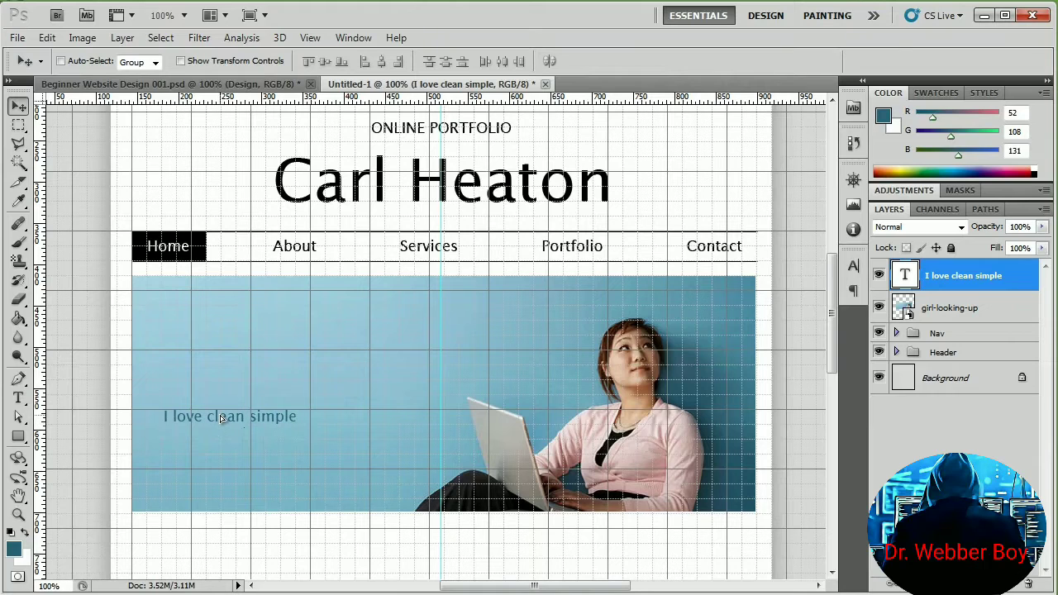
- Add a separate text layer reading "Design" near the tagline and set its size to 72 pt
key(ctrl+plus)
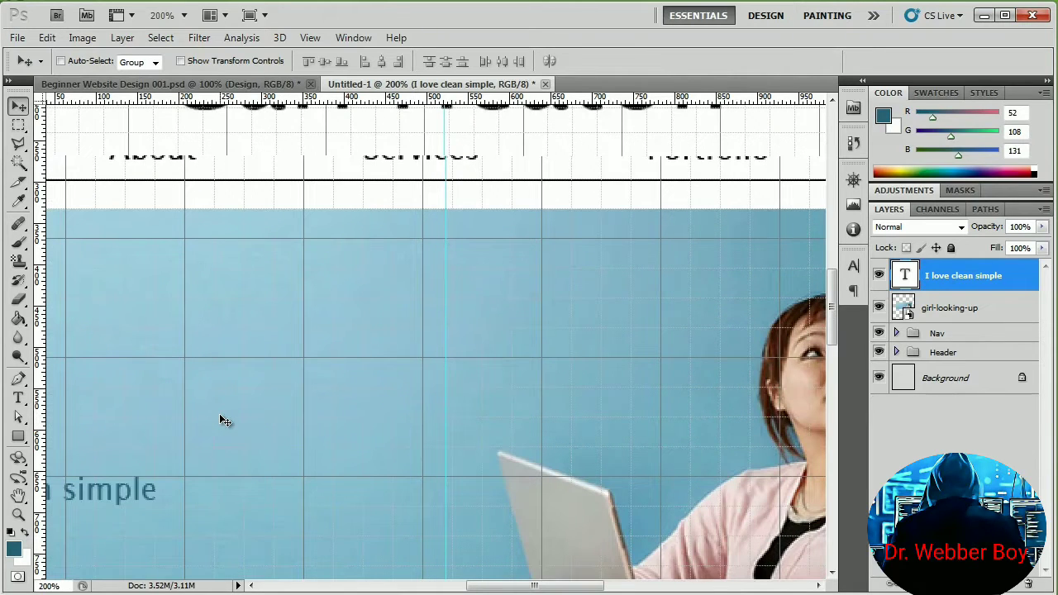
key(space)
drag(220, 446, 475, 282)
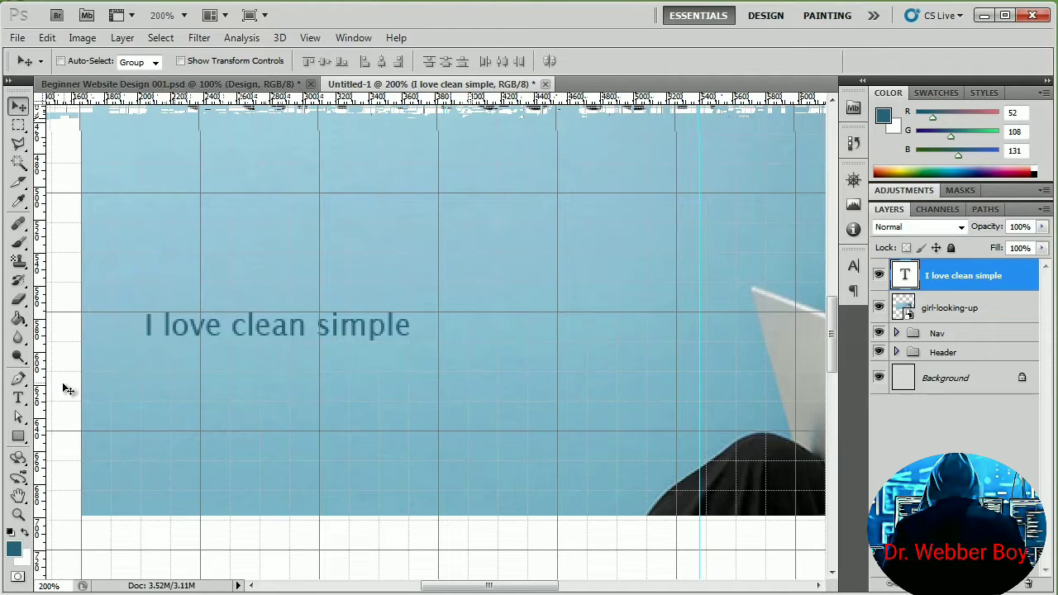
click(19, 400)
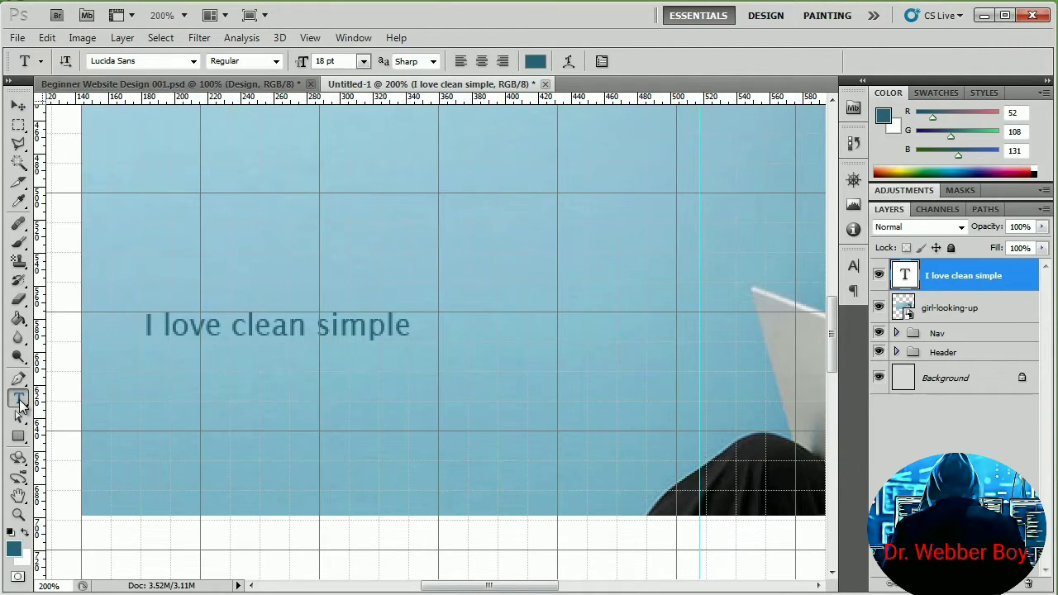
click(154, 389)
text(Design)
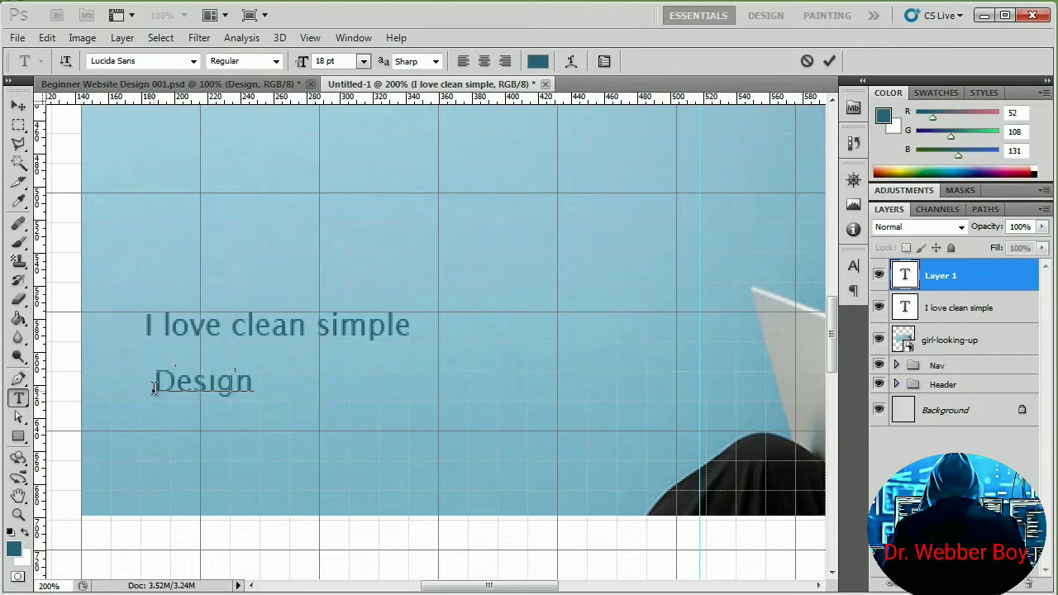
key(ctrl+a)
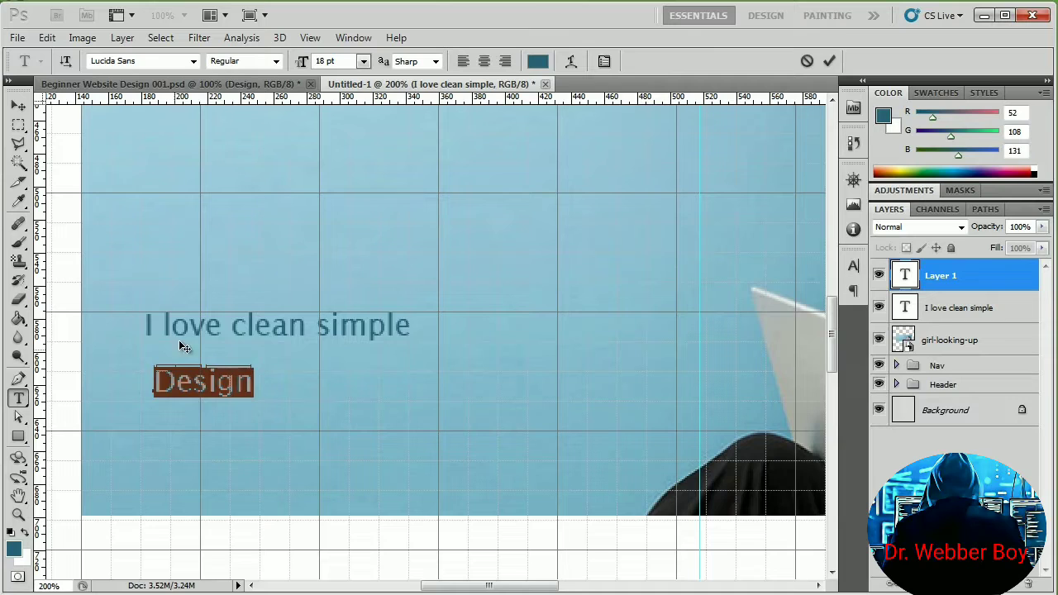
click(363, 60)
click(359, 344)
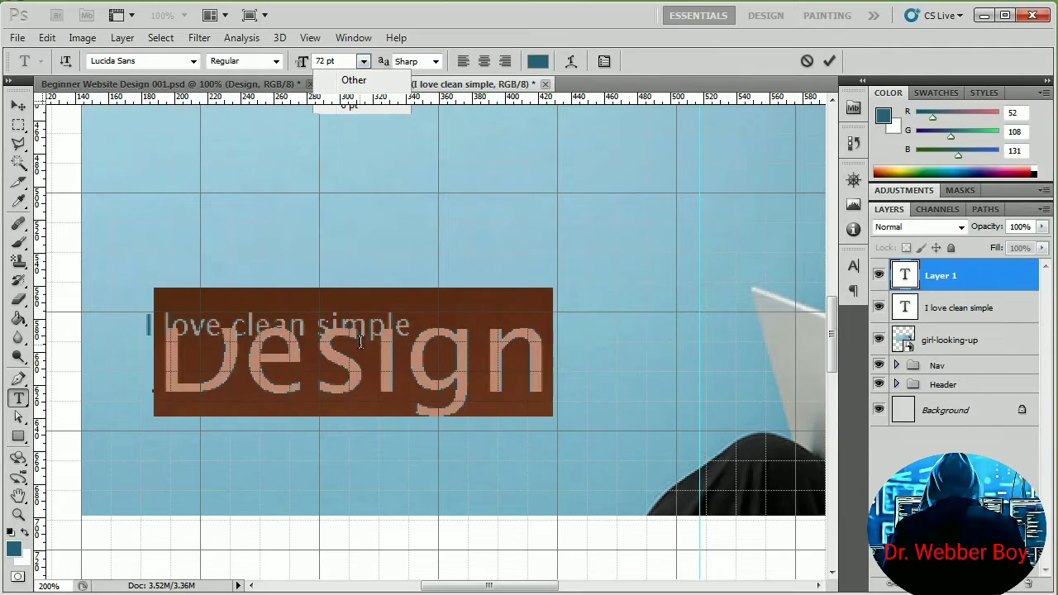
- Colour the "Design" text white and move it directly below the tagline on the banner
click(538, 60)
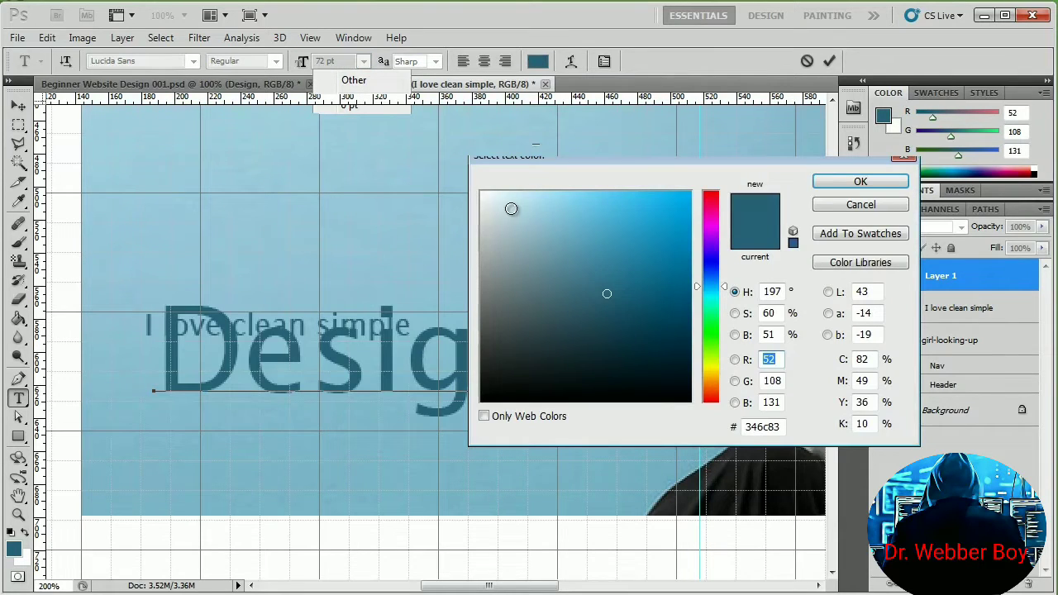
drag(510, 208, 463, 180)
click(861, 181)
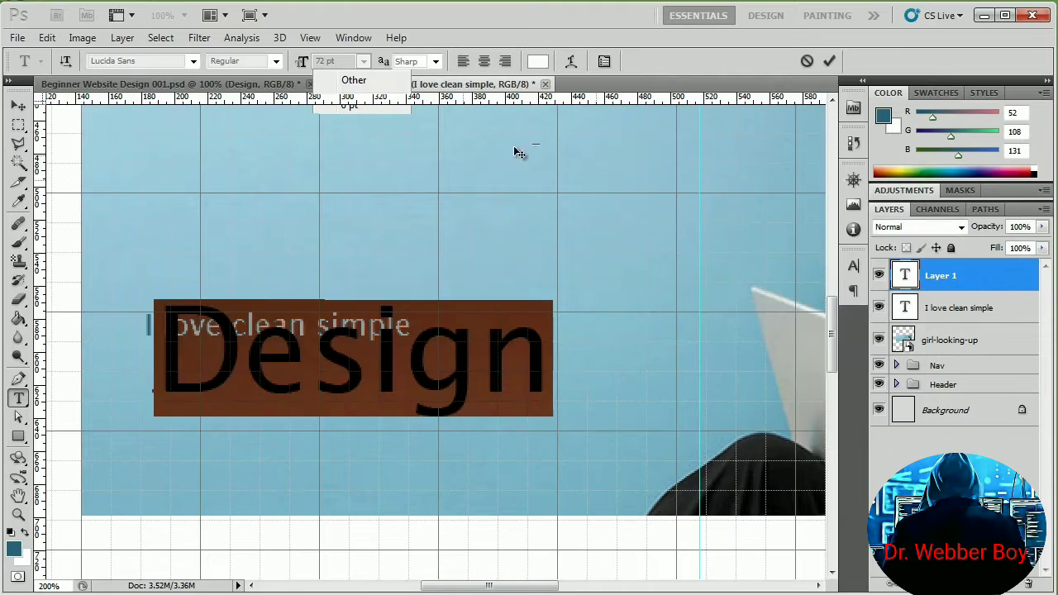
click(20, 107)
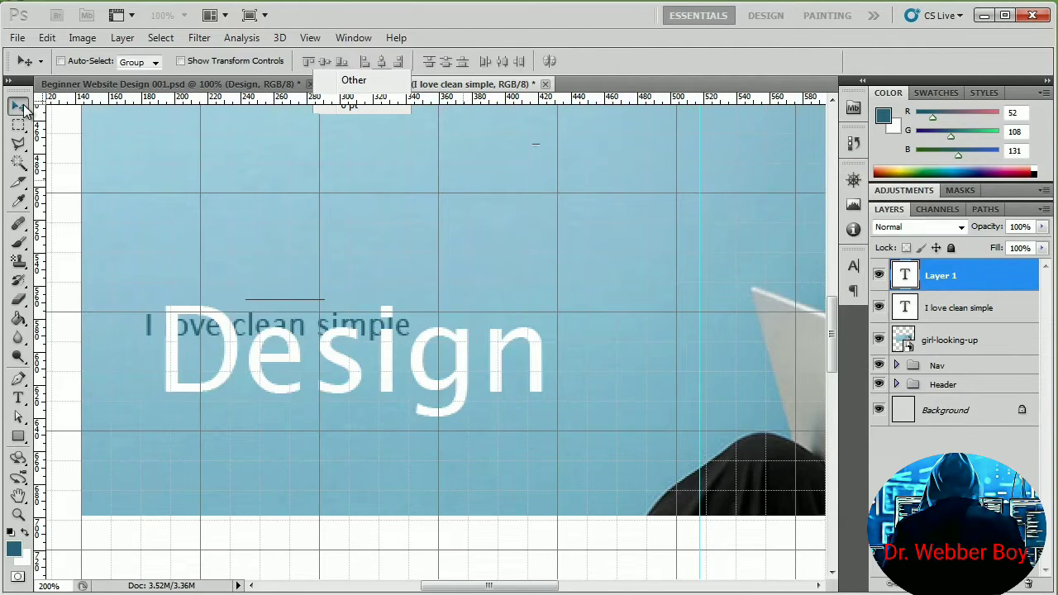
drag(257, 377, 231, 444)
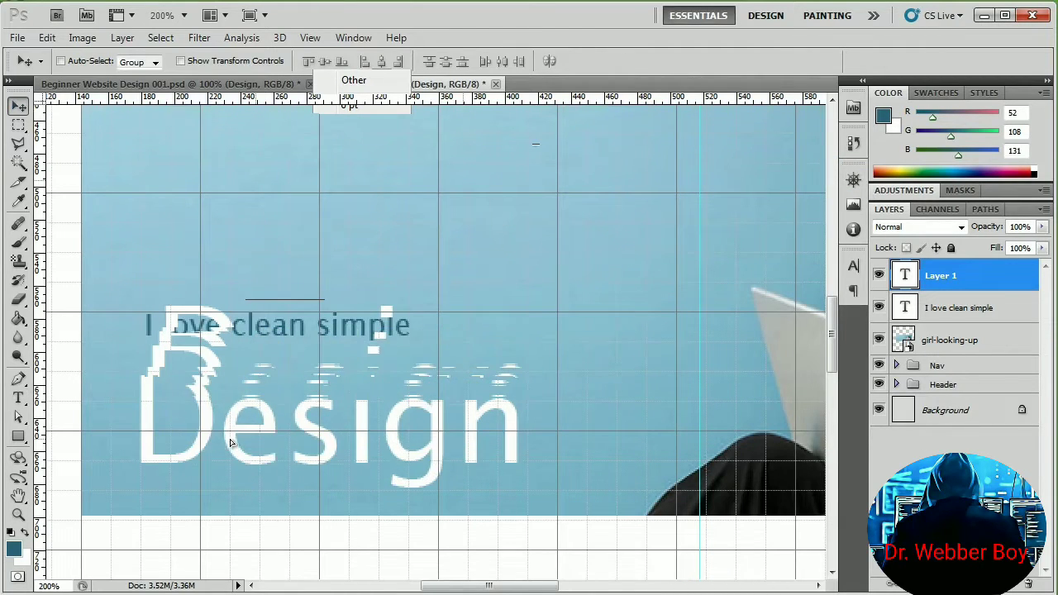
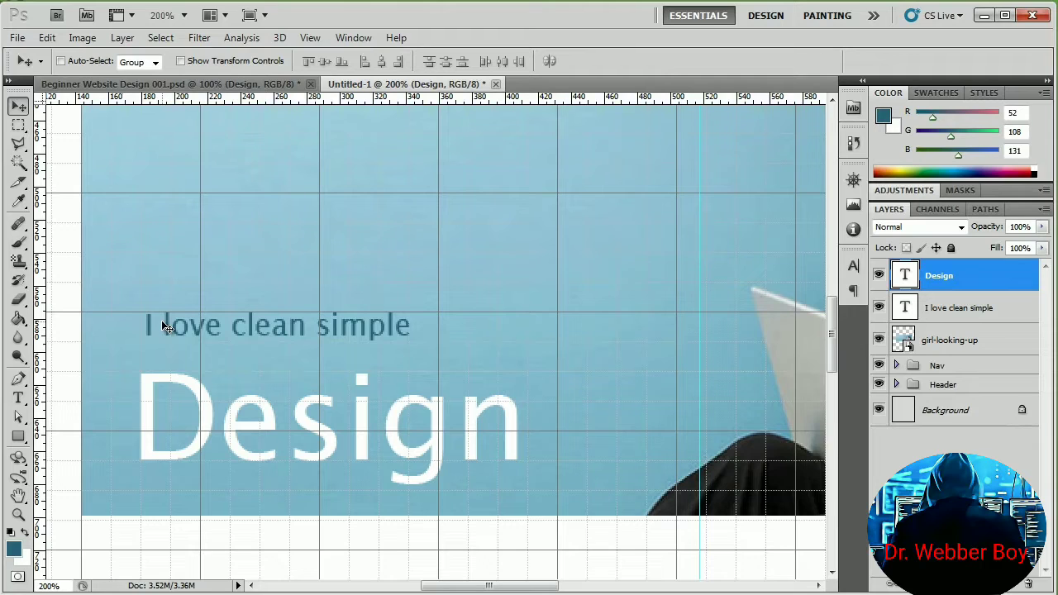
- Nudge the "I love clean simple" layer slightly left to line up with the left edge of "Design"
click(968, 317)
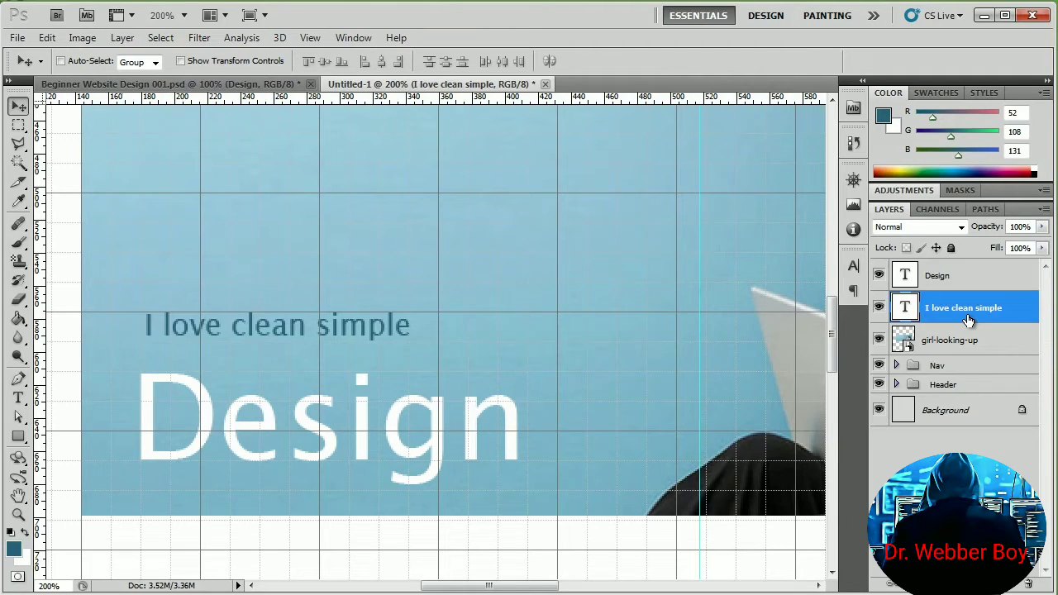
key(Left)
key(Left)
key(Left)
key(Left)
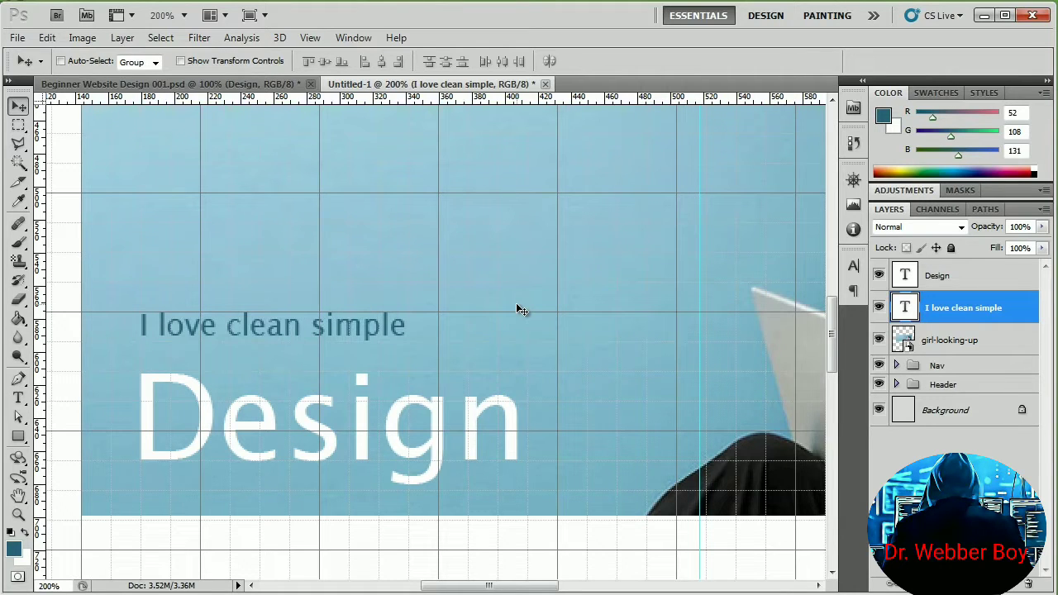
- Group the girl-looking-up, "I love clean simple" and "Design" layers, and name the group Banner
key(ctrl+minus)
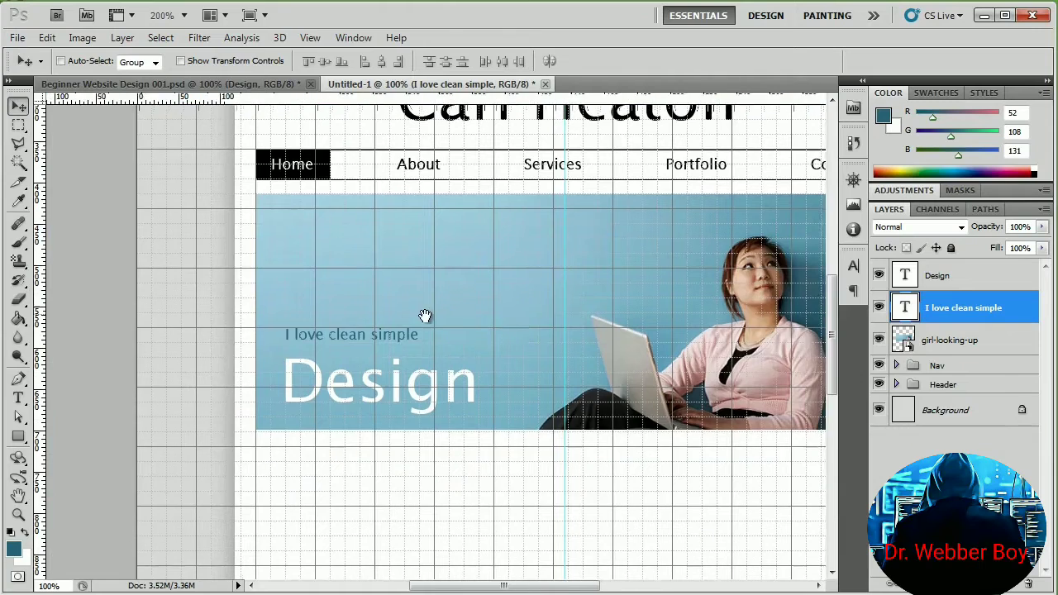
drag(425, 317, 388, 314)
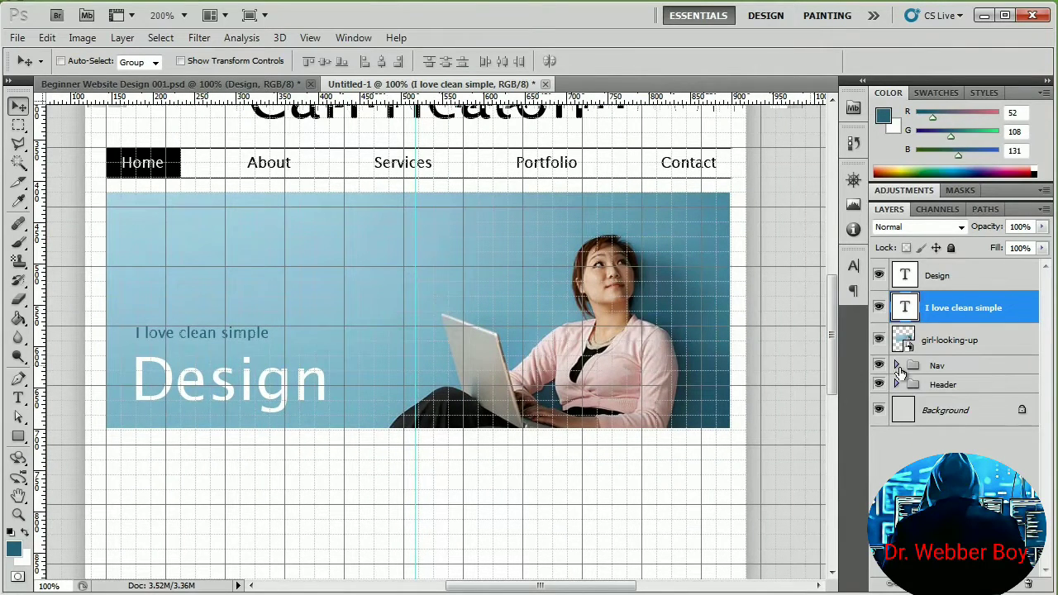
click(984, 346)
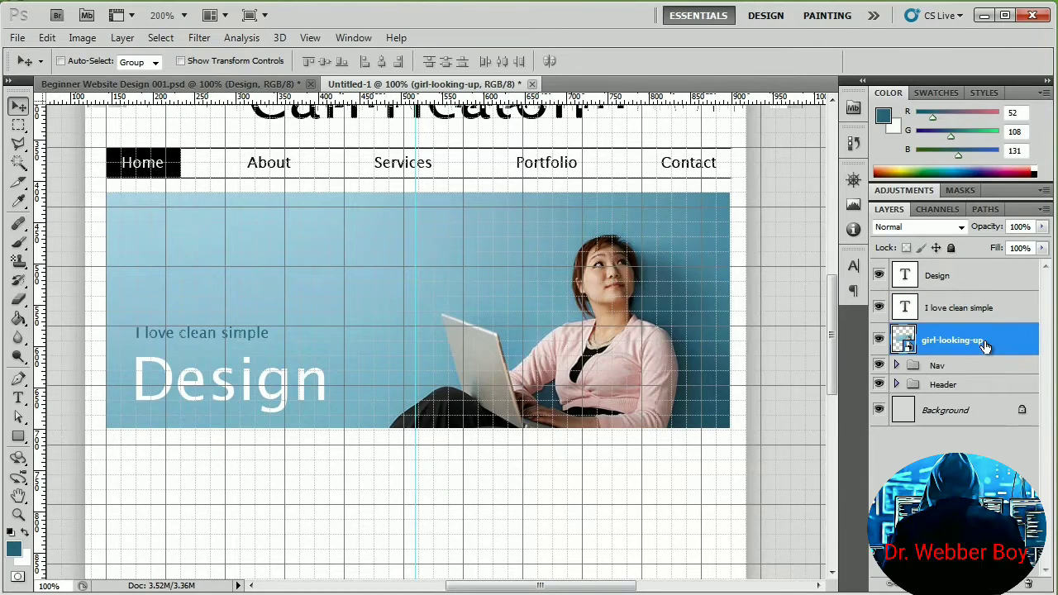
shift+click(965, 283)
key(ctrl+g)
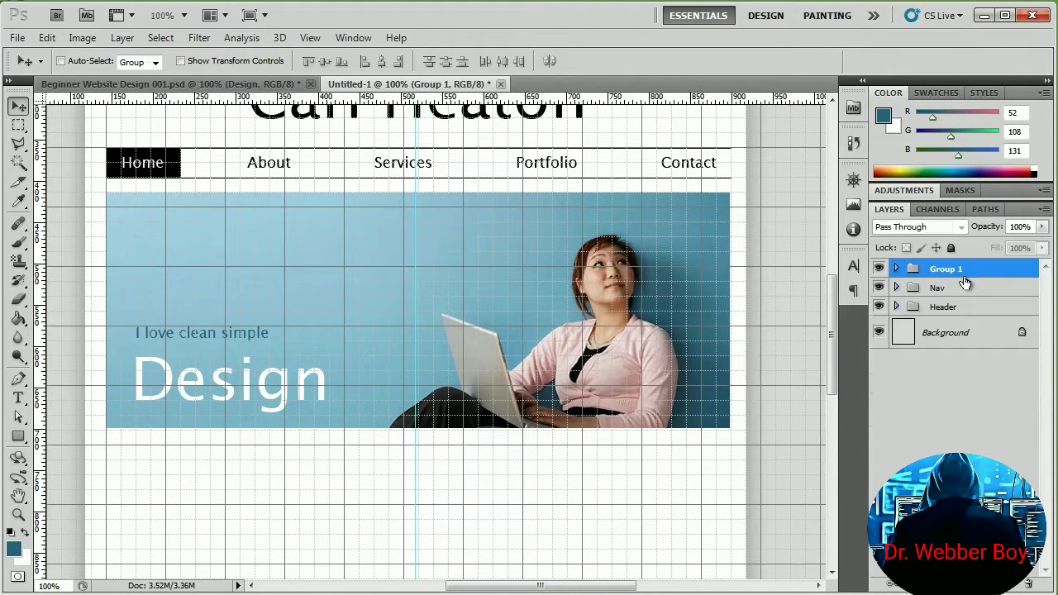
double_click(951, 270)
text(Banner)
key(Return)
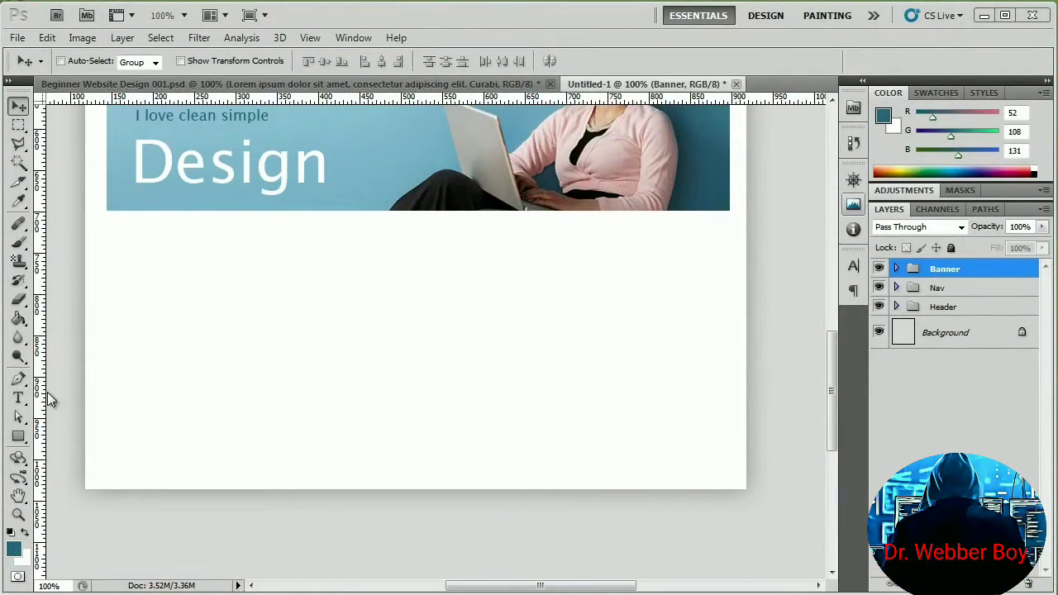
- Add the heading "Professional Web Design" below the banner's left edge and set its size to 30 pt
click(21, 402)
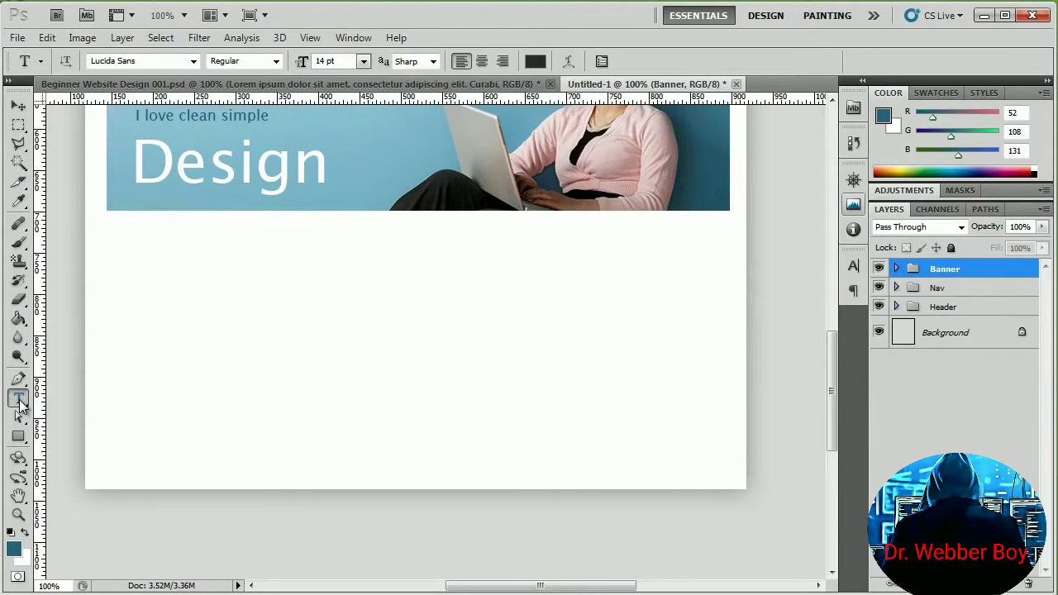
click(114, 247)
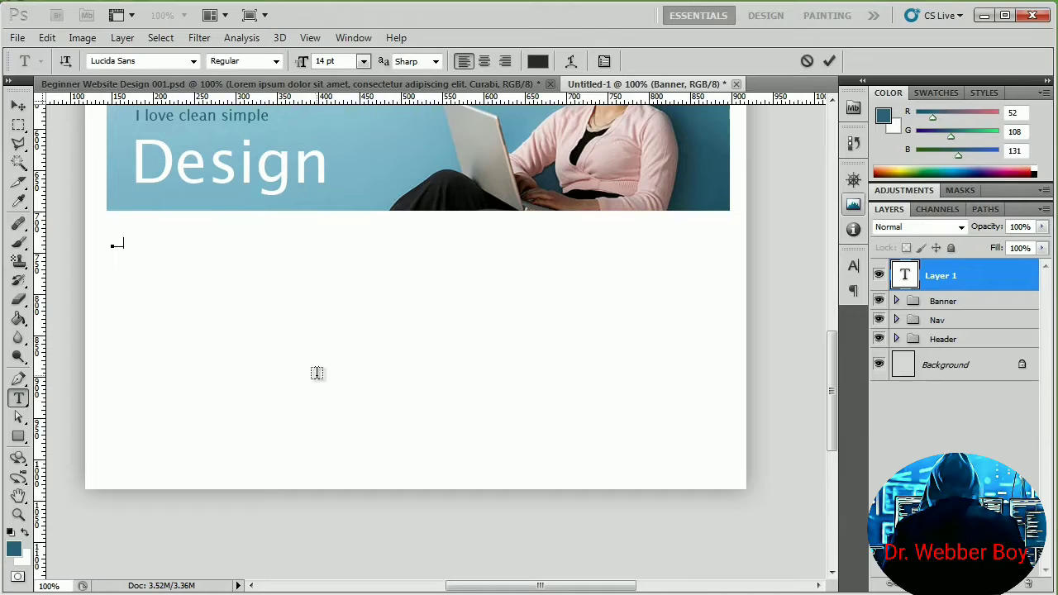
text(Professional W)
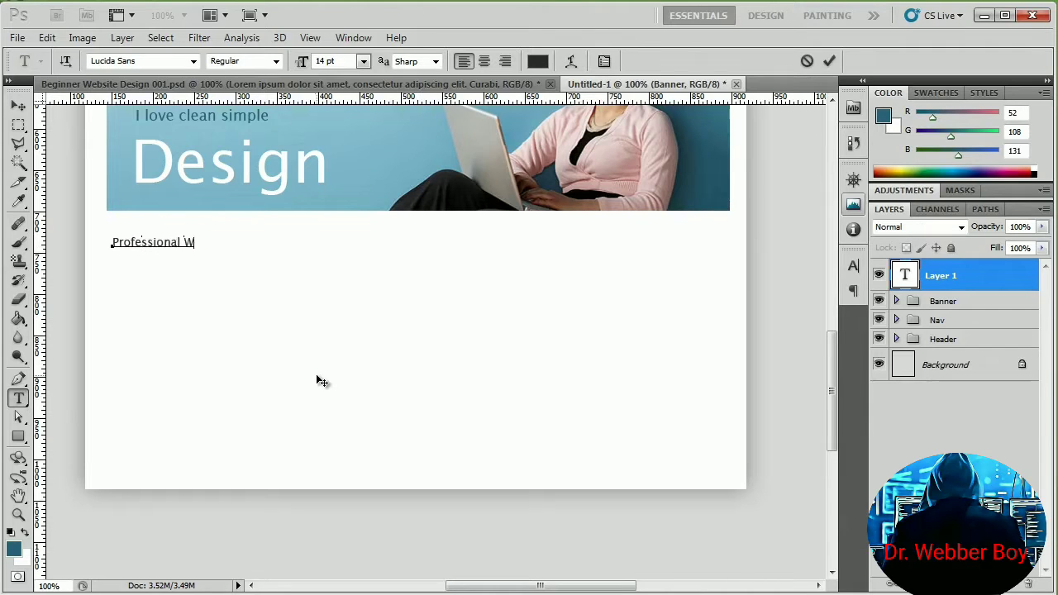
text(eb Design)
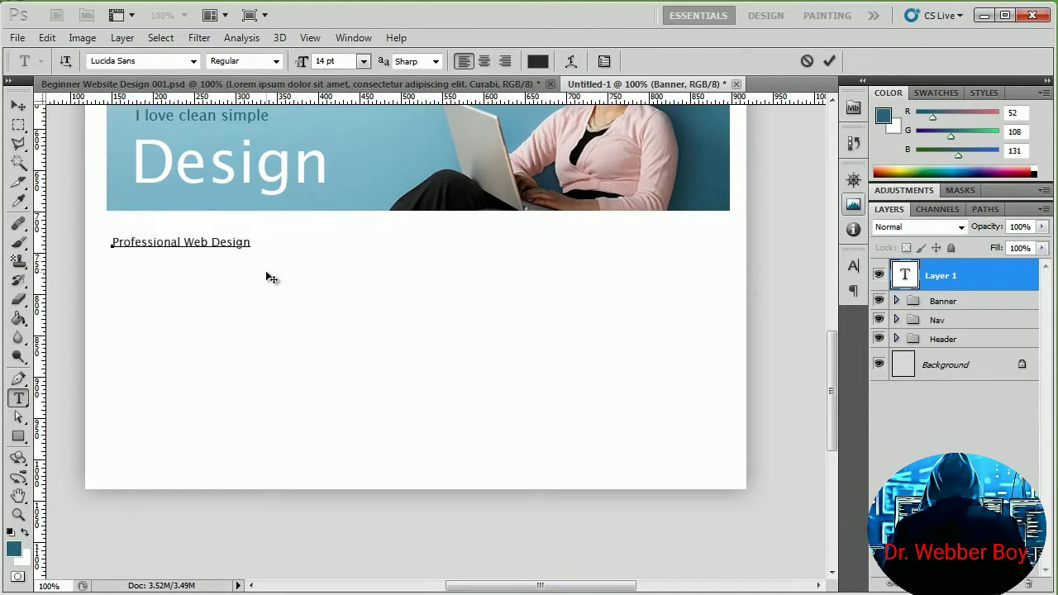
key(ctrl+a)
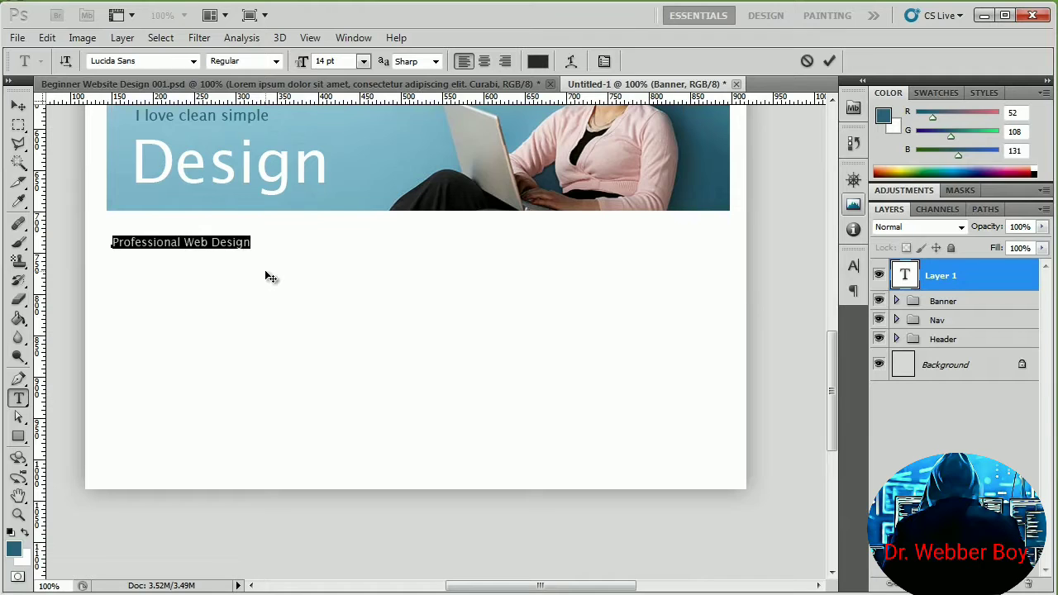
click(363, 61)
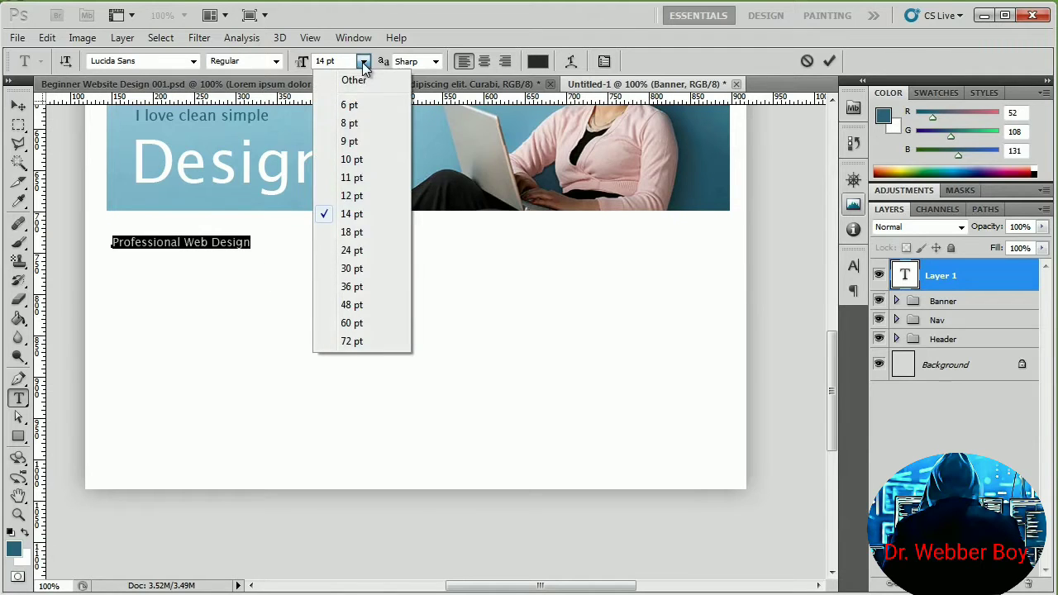
click(352, 268)
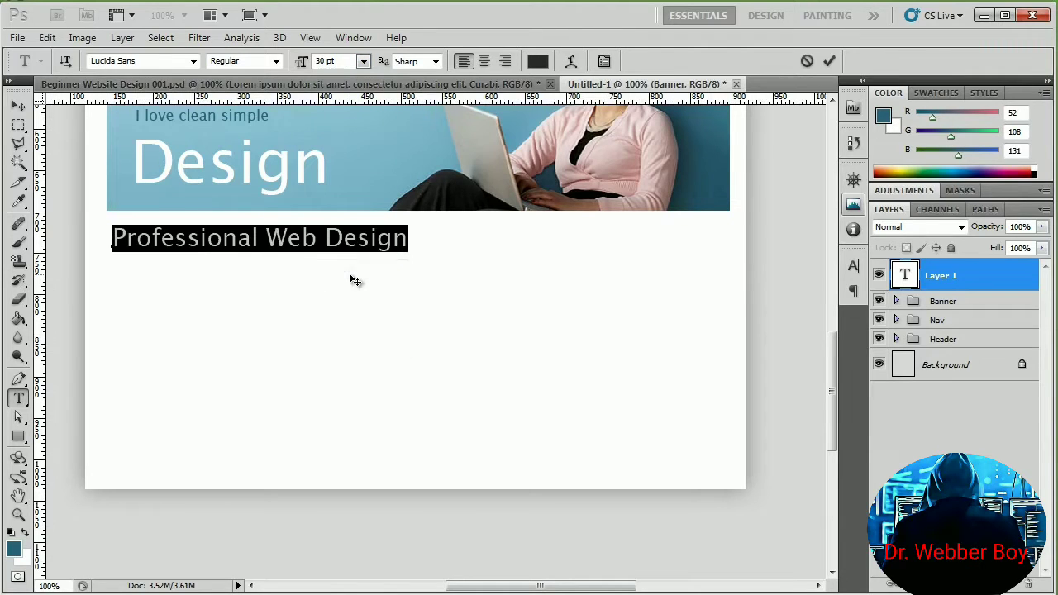
- Keep #343434 as the text colour of the "Professional Web Design" heading and finish editing the heading
click(537, 61)
click(782, 427)
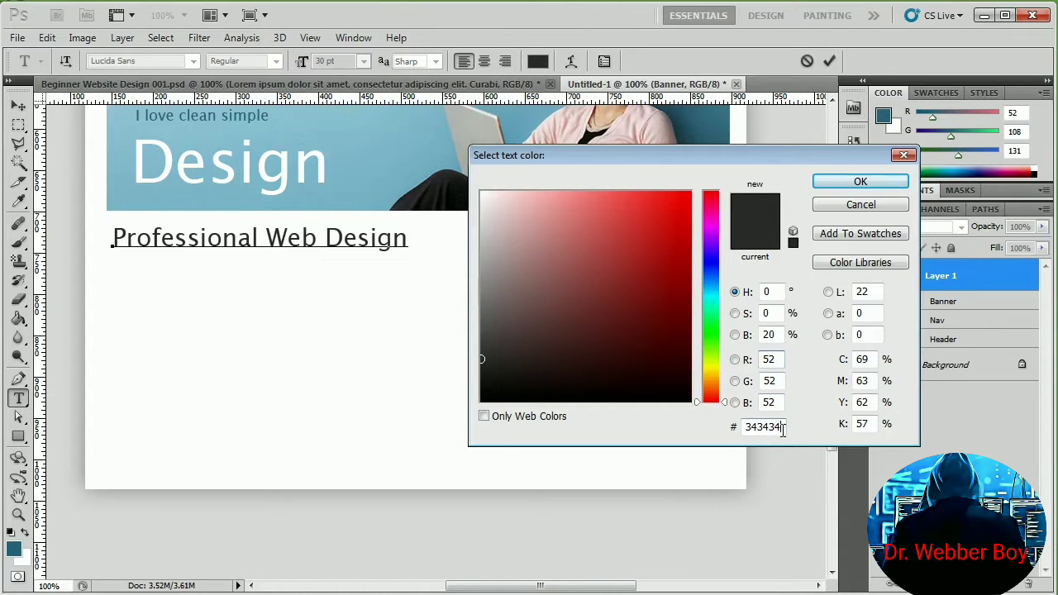
drag(782, 427, 733, 428)
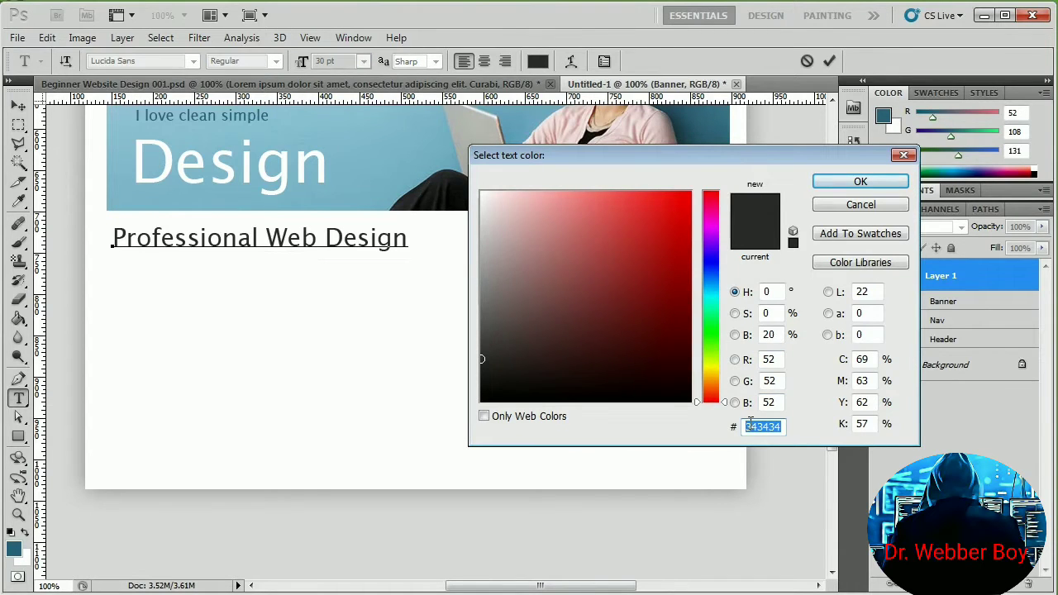
click(827, 181)
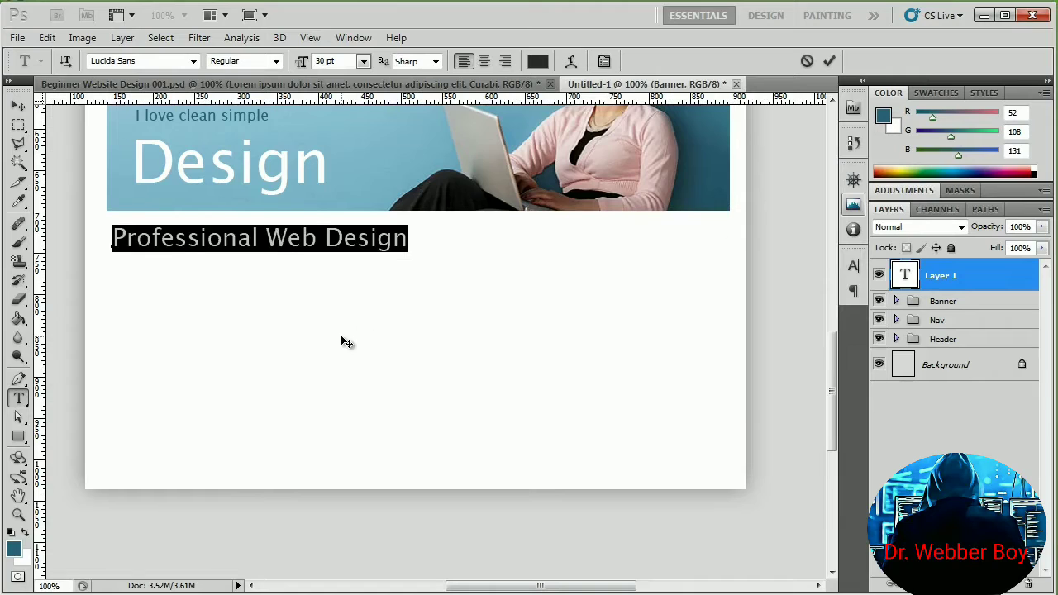
click(344, 269)
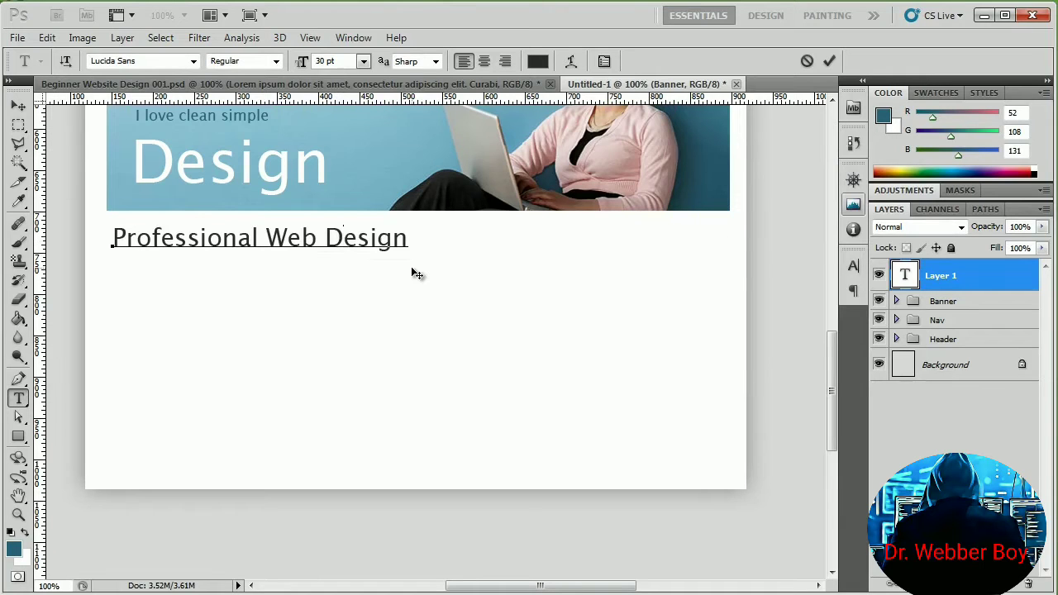
key(ctrl+Return)
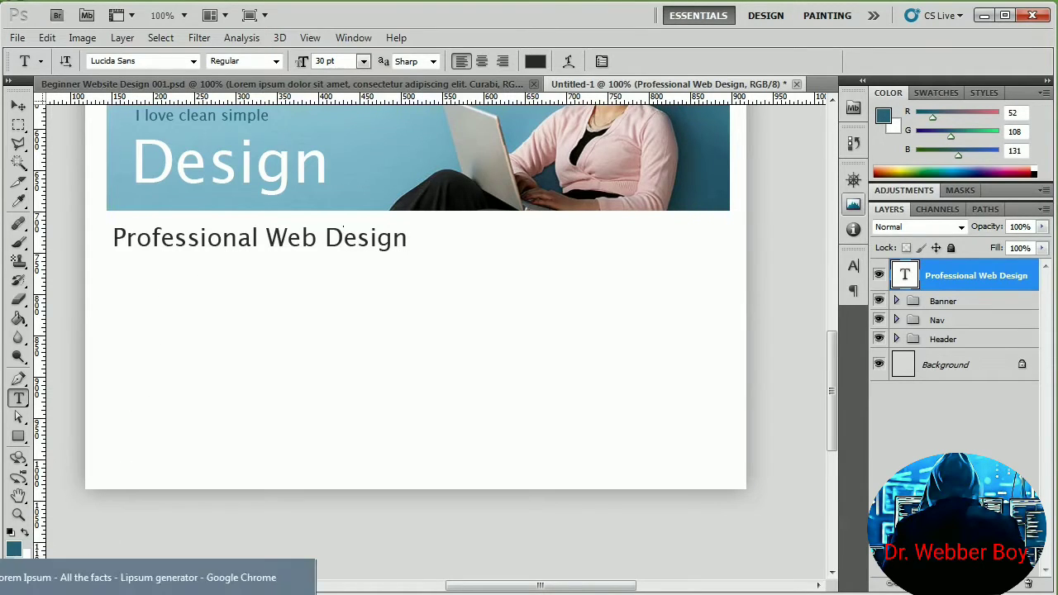
click(56, 586)
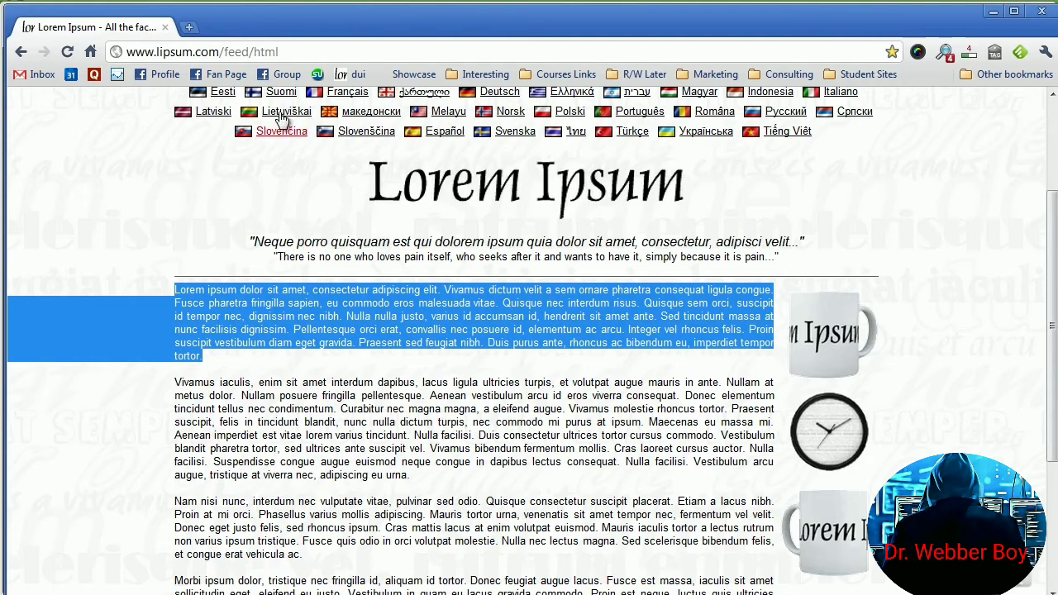
drag(219, 52, 311, 50)
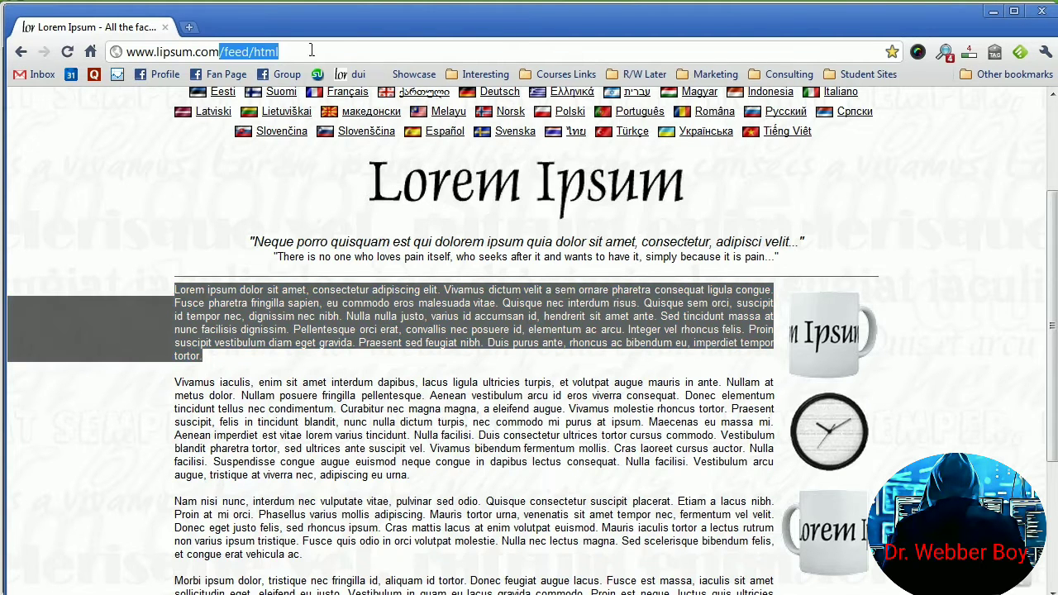
key(BackSpace)
key(Return)
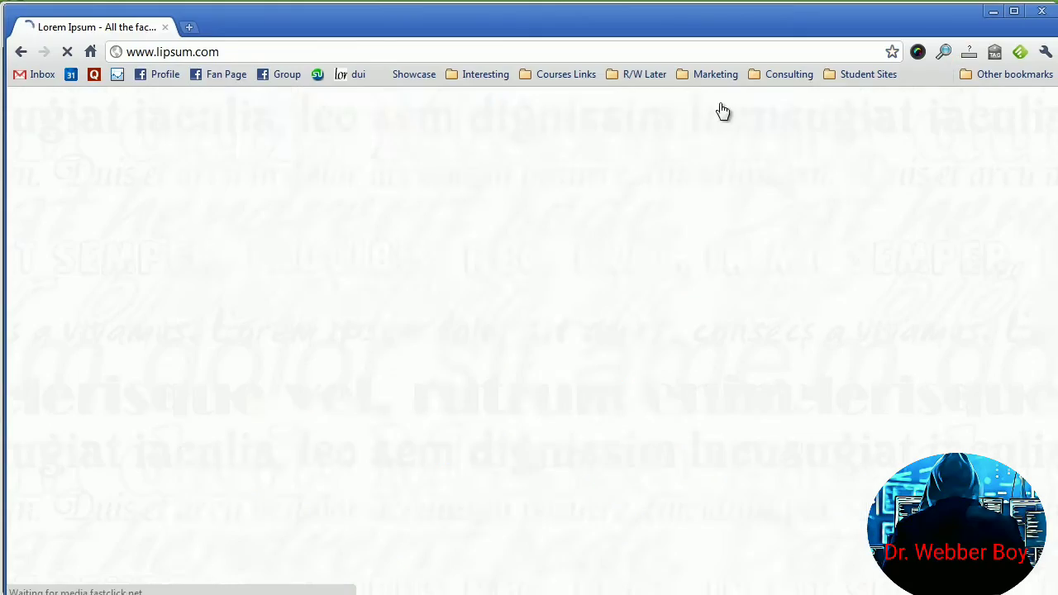
scroll(920, 195, down, 3)
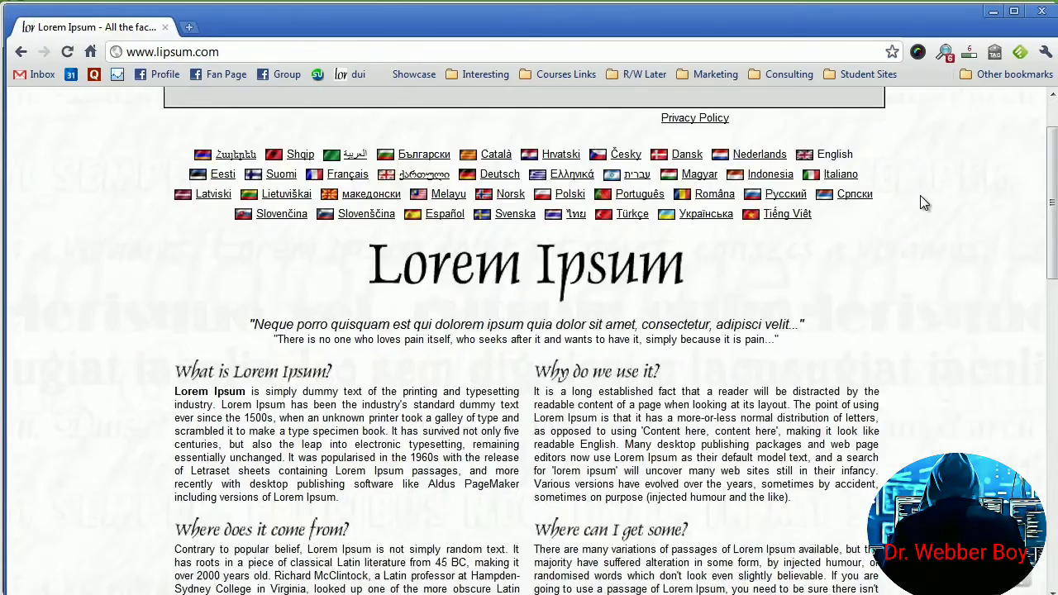
scroll(925, 204, down, 3)
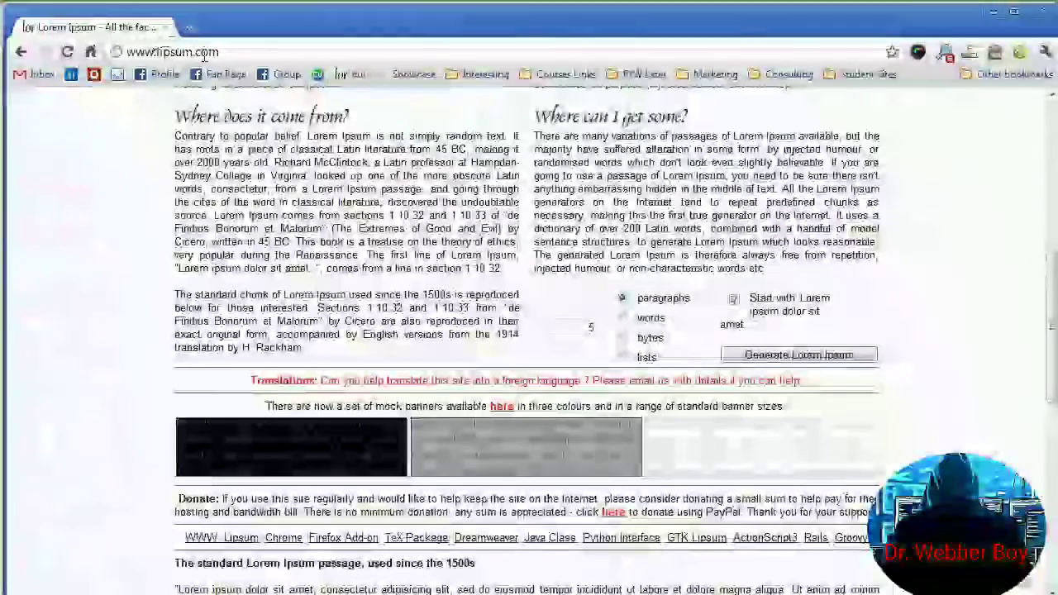
click(798, 356)
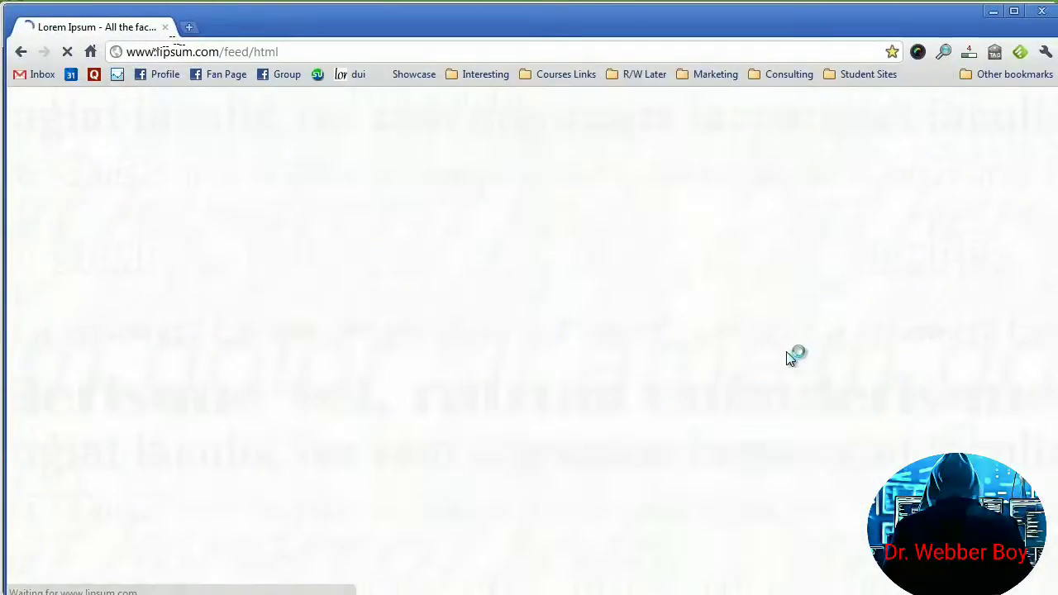
- Copy the first generated paragraph's opening, from "Lorem ipsum dolor" through "nunc bibendum.", and return to Photoshop
scroll(533, 279, down, 1)
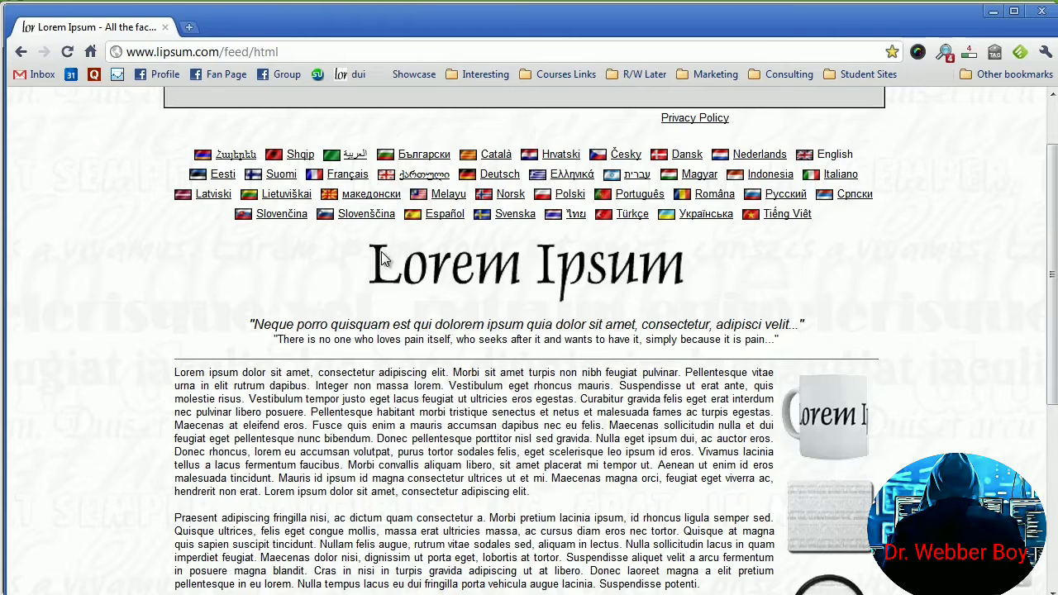
drag(173, 372, 377, 438)
right_click(370, 416)
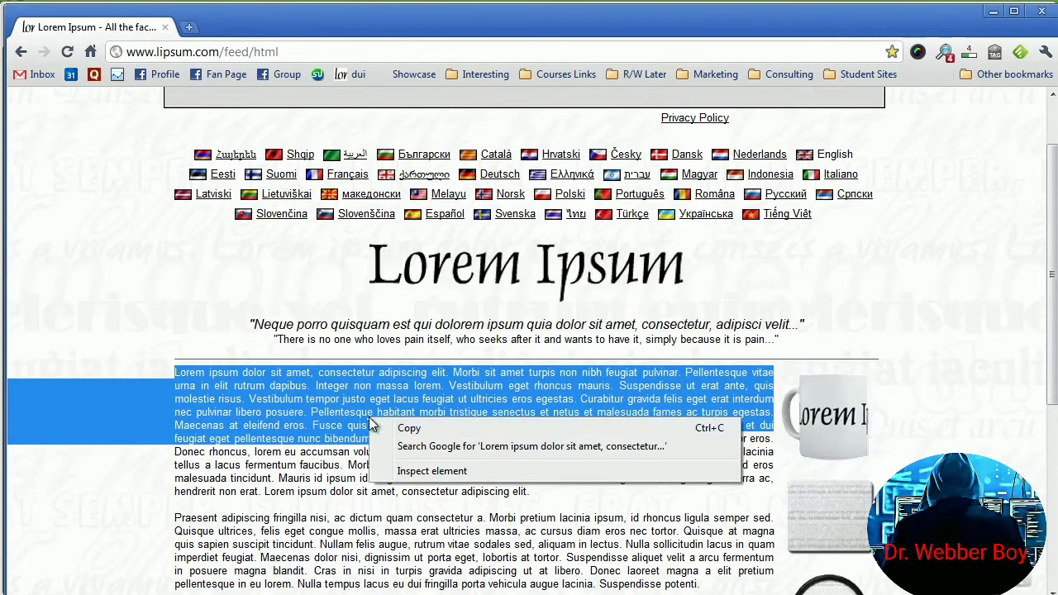
click(422, 430)
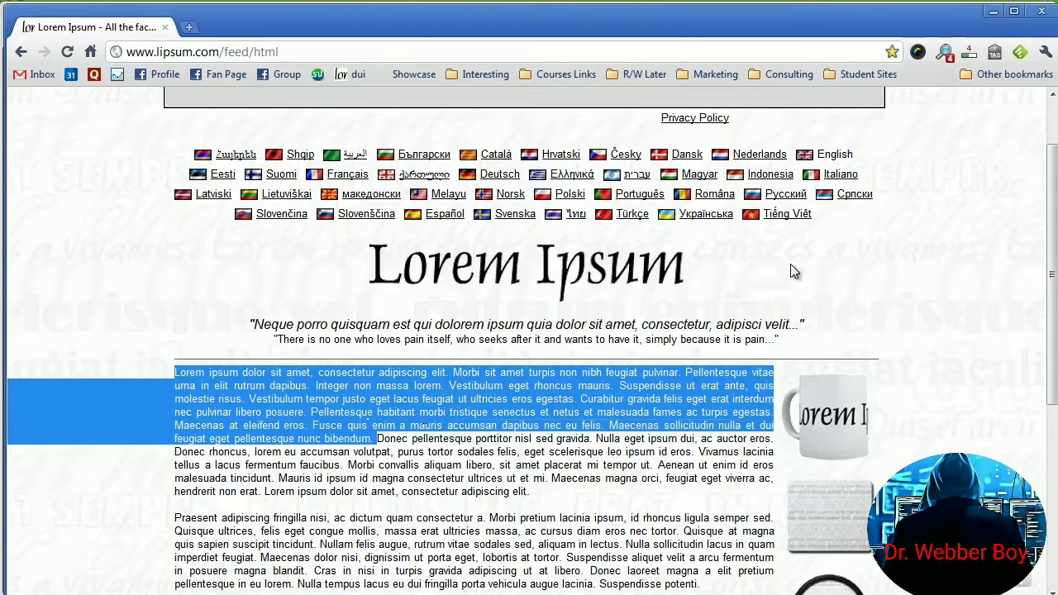
click(995, 12)
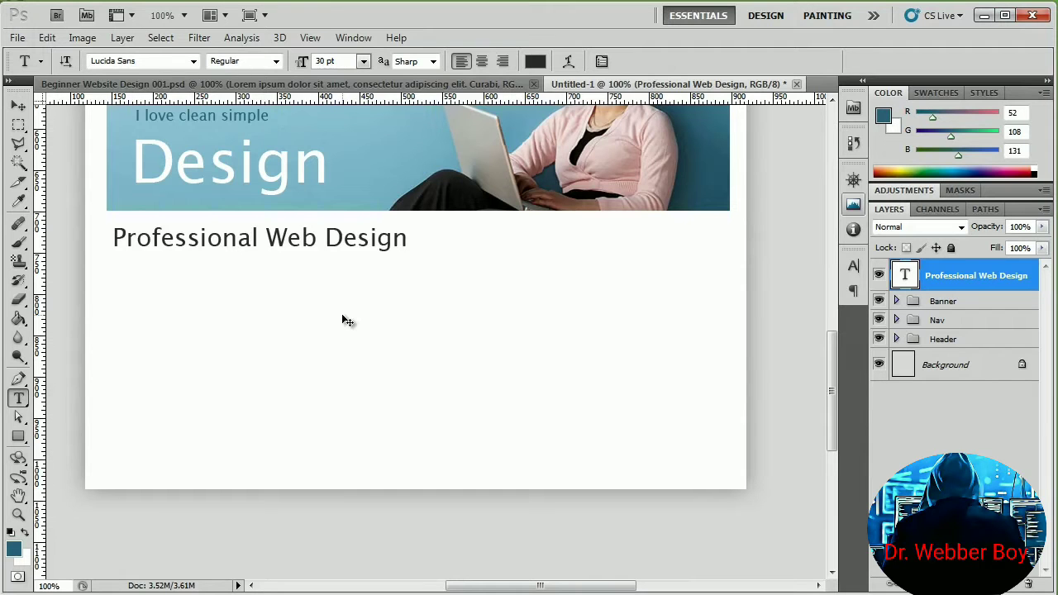
- Show the grid, draw a text box about 350 × 180 px directly below the heading, and paste the Lorem Ipsum text into it
key(ctrl+apostrophe)
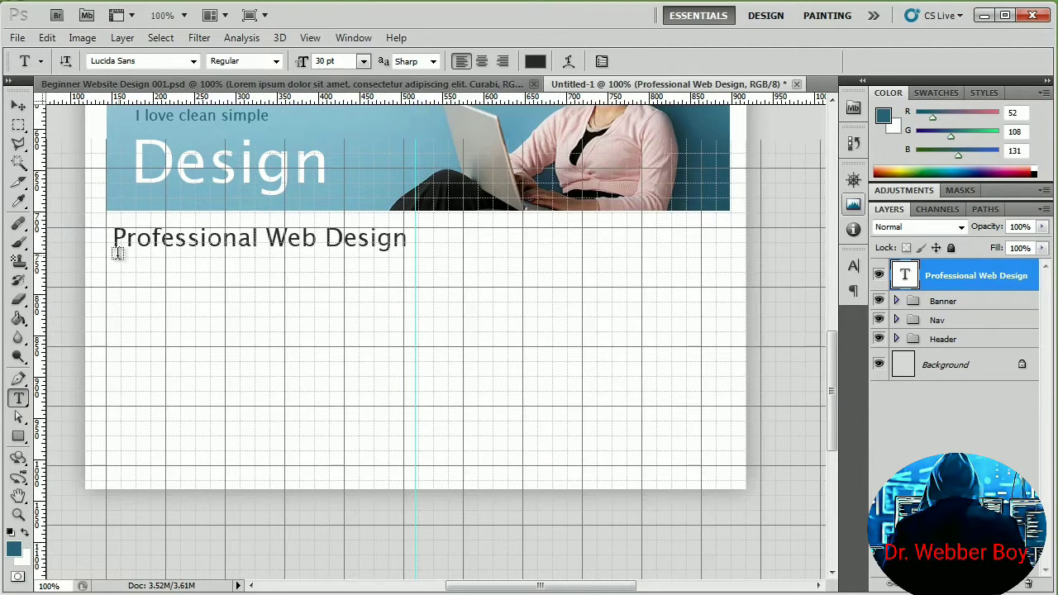
drag(106, 259, 397, 405)
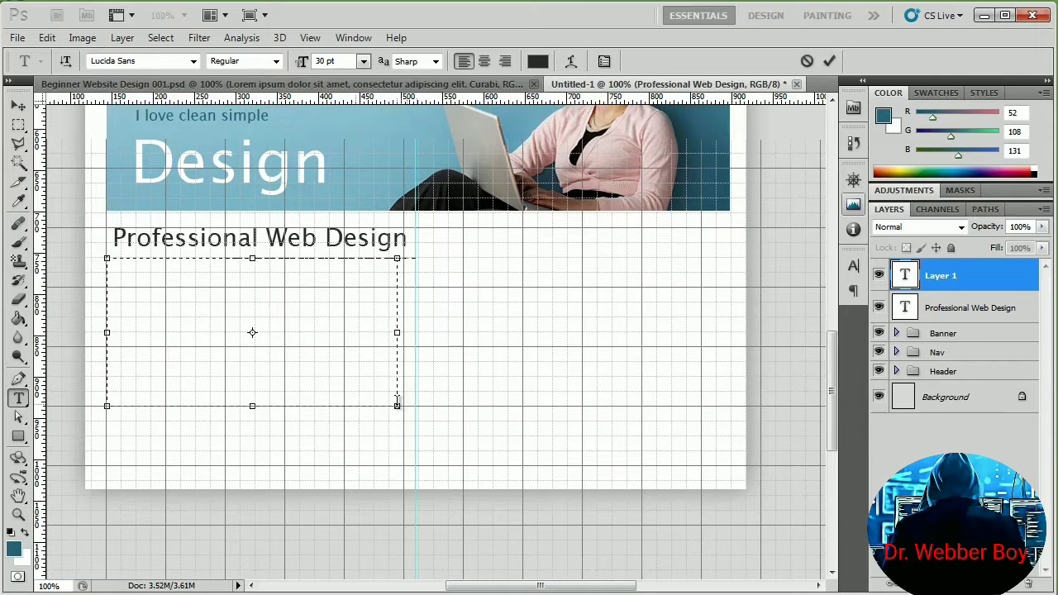
key(ctrl+v)
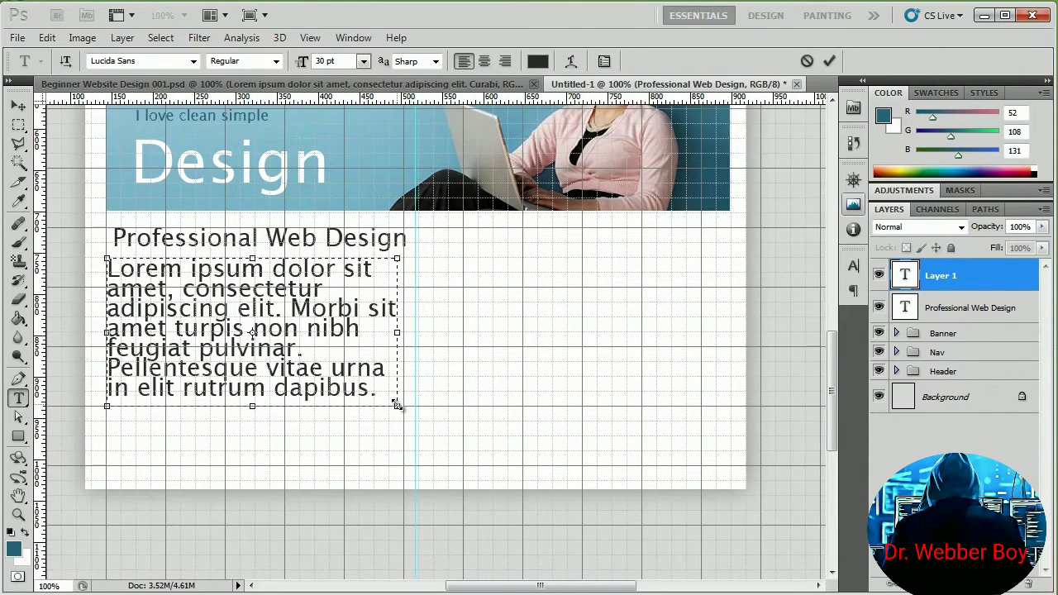
- Set the font size of the whole pasted paragraph to 14 pt
key(ctrl+a)
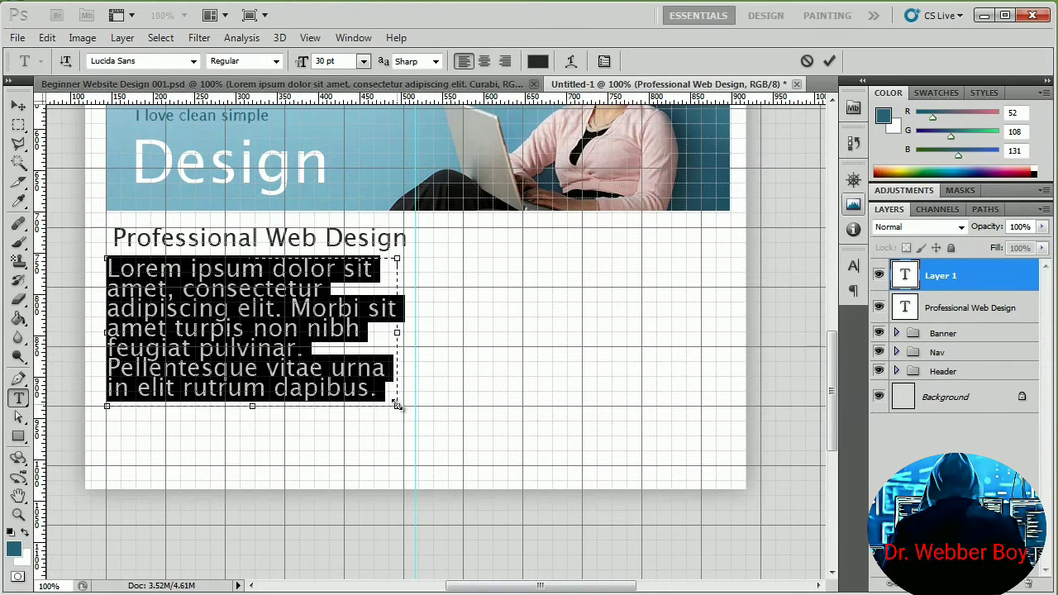
click(363, 62)
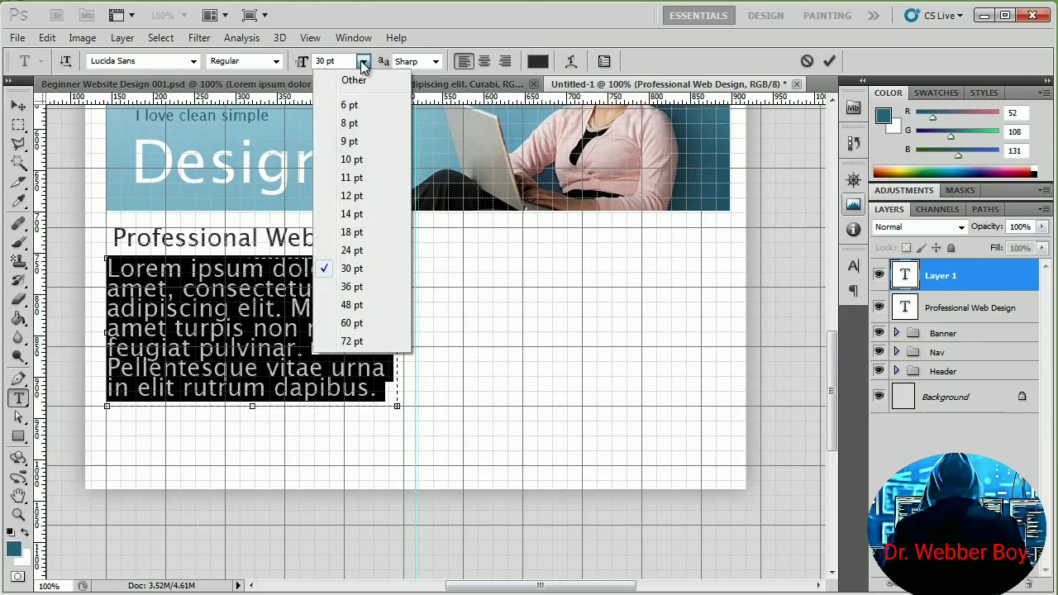
click(352, 213)
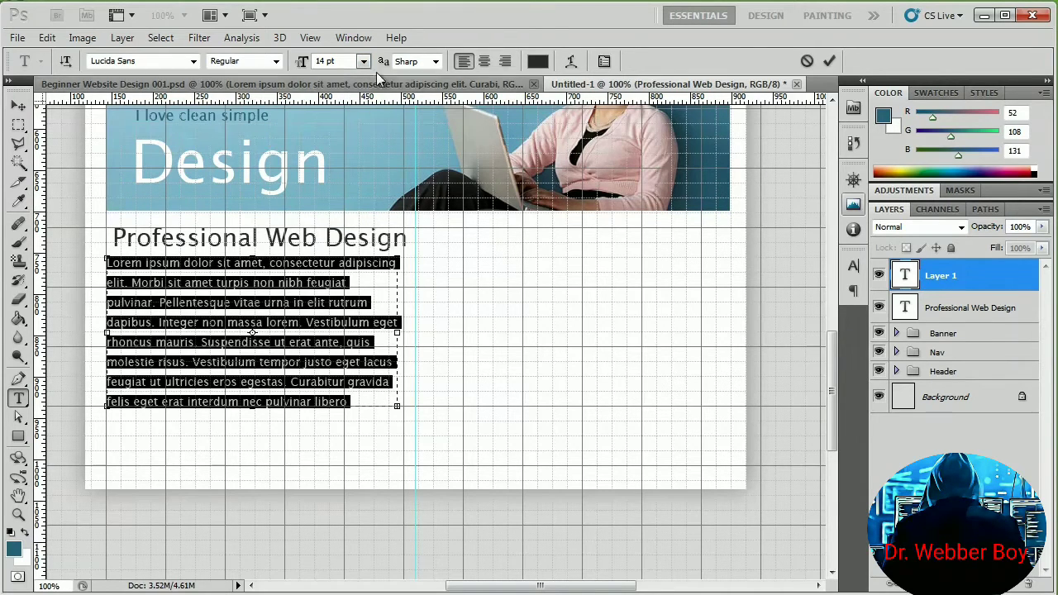
text(a)
key(ctrl+z)
- Open the character settings, try 18 pt leading on the paragraph, set the leading to 24 pt and finish editing the text
click(354, 38)
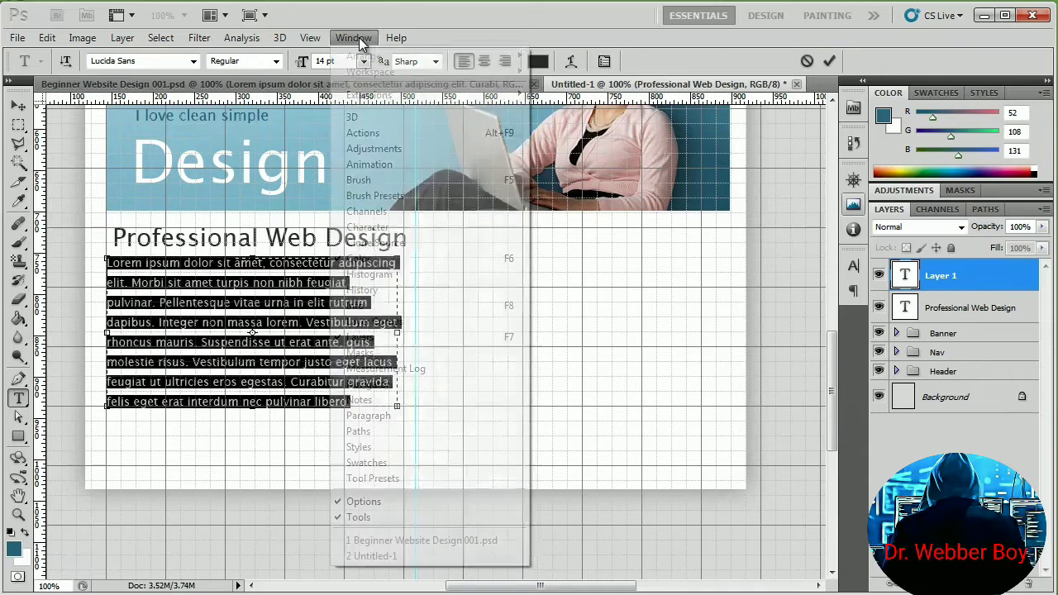
click(401, 227)
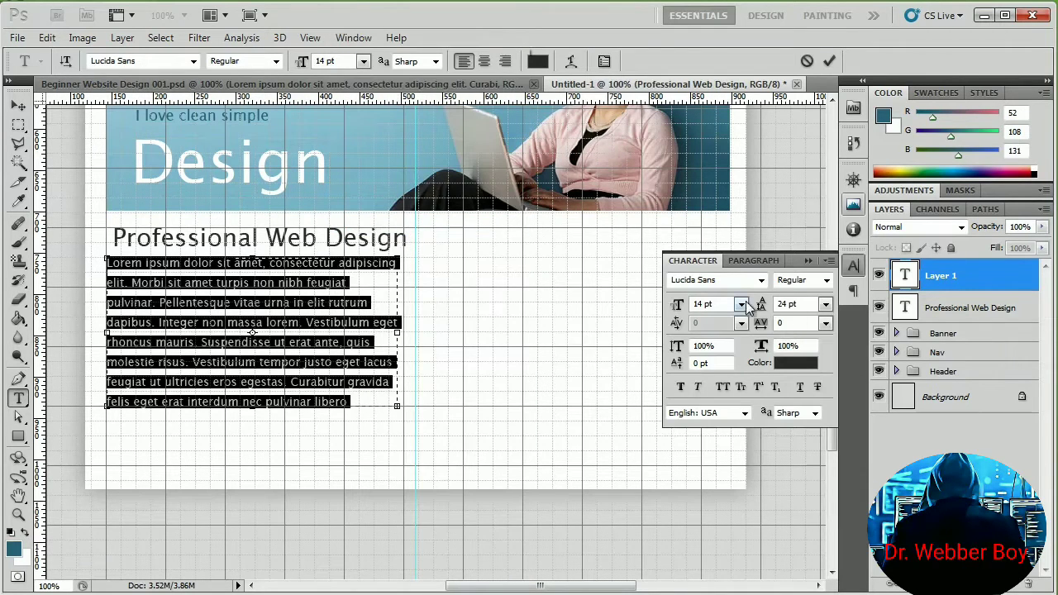
click(825, 304)
click(828, 487)
click(825, 304)
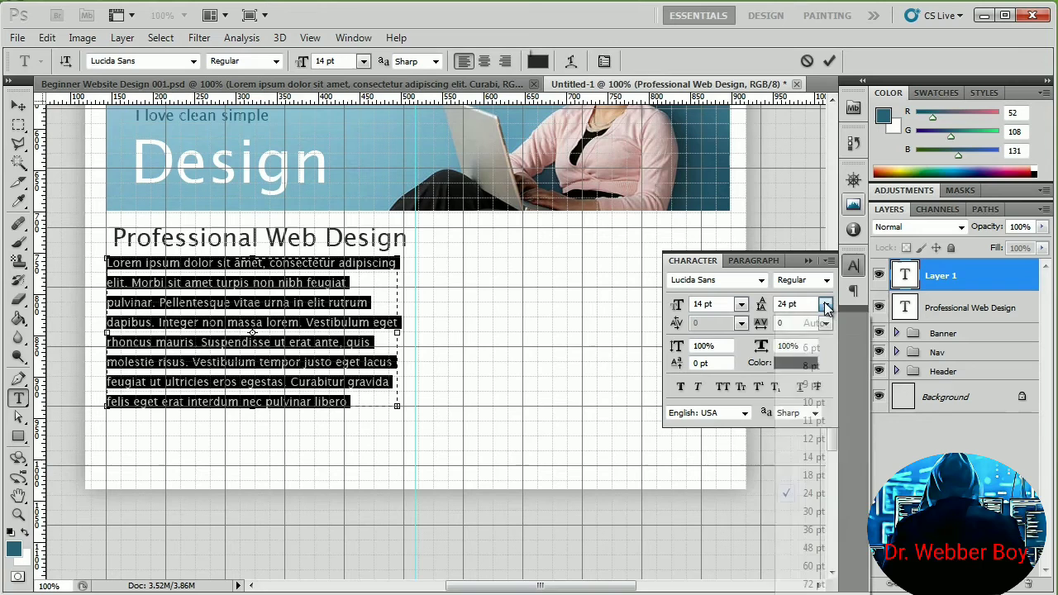
click(825, 475)
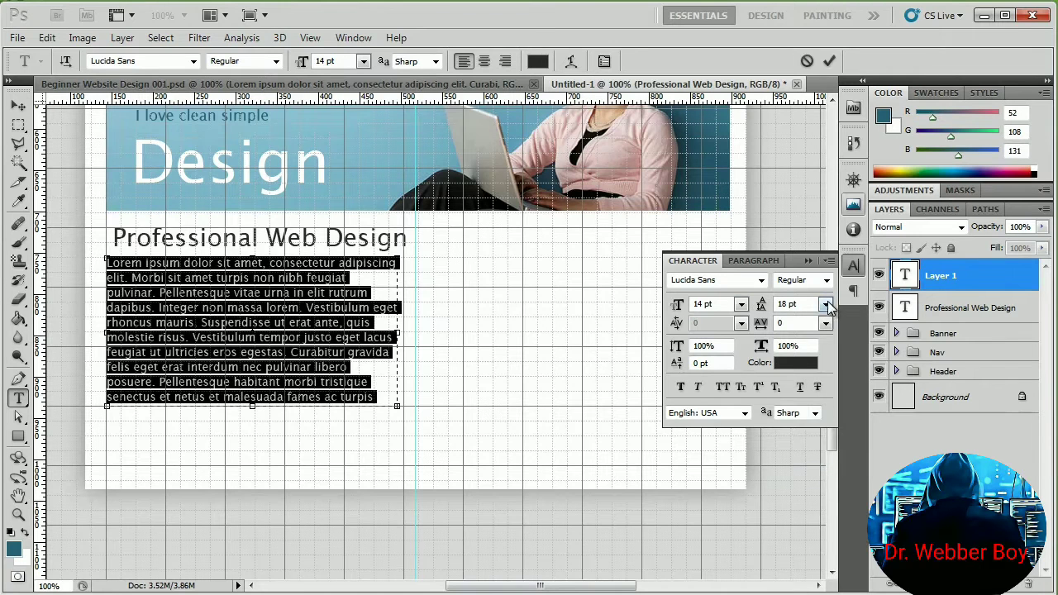
click(825, 305)
click(818, 493)
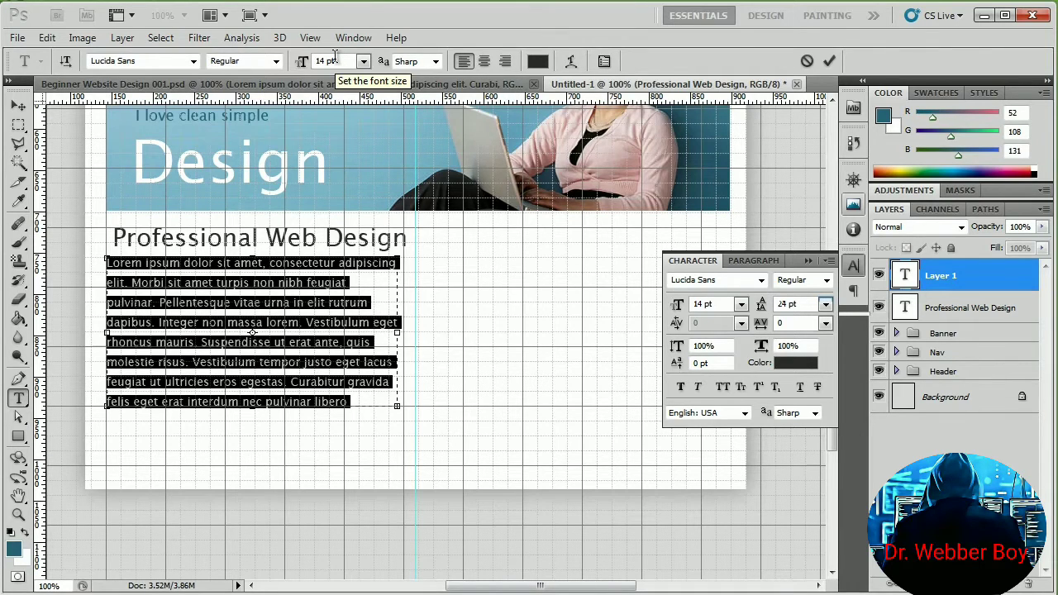
key(ctrl+Return)
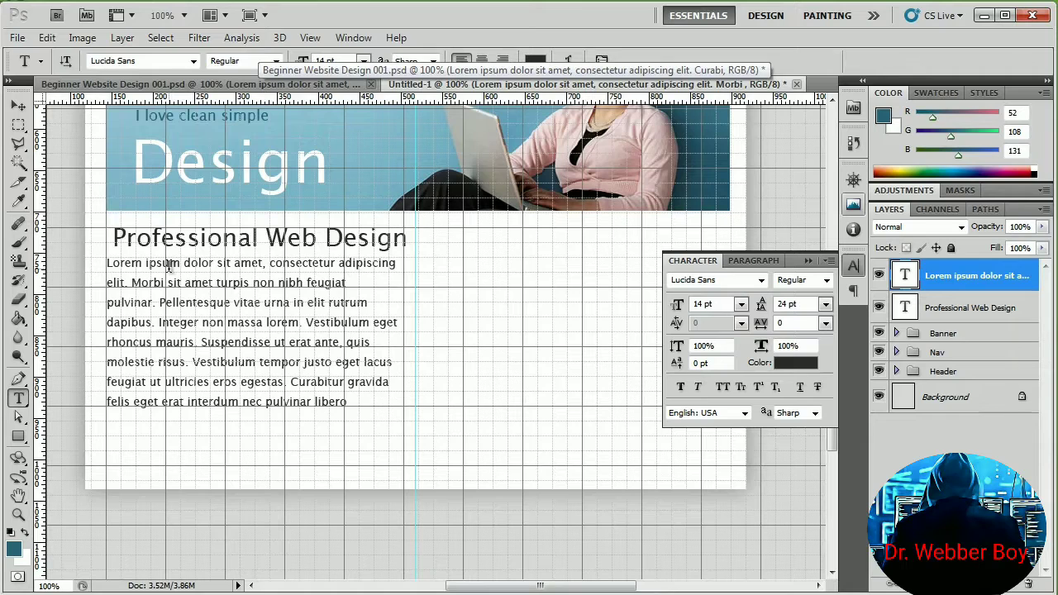
- Move the heading down and flush with the banner's left edge, and shift the paragraph straight down to sit below it
click(974, 307)
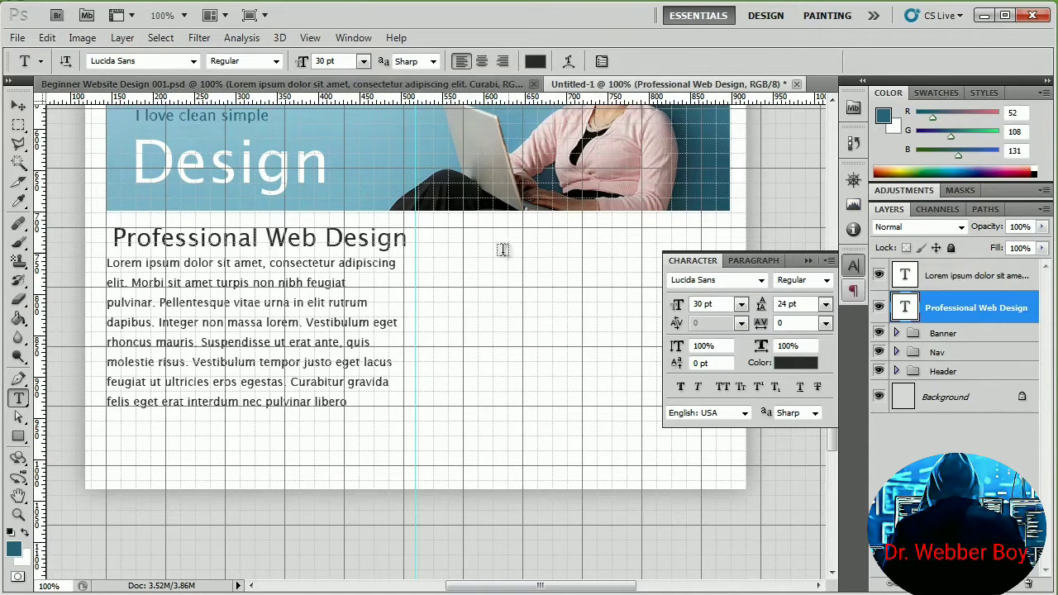
click(17, 105)
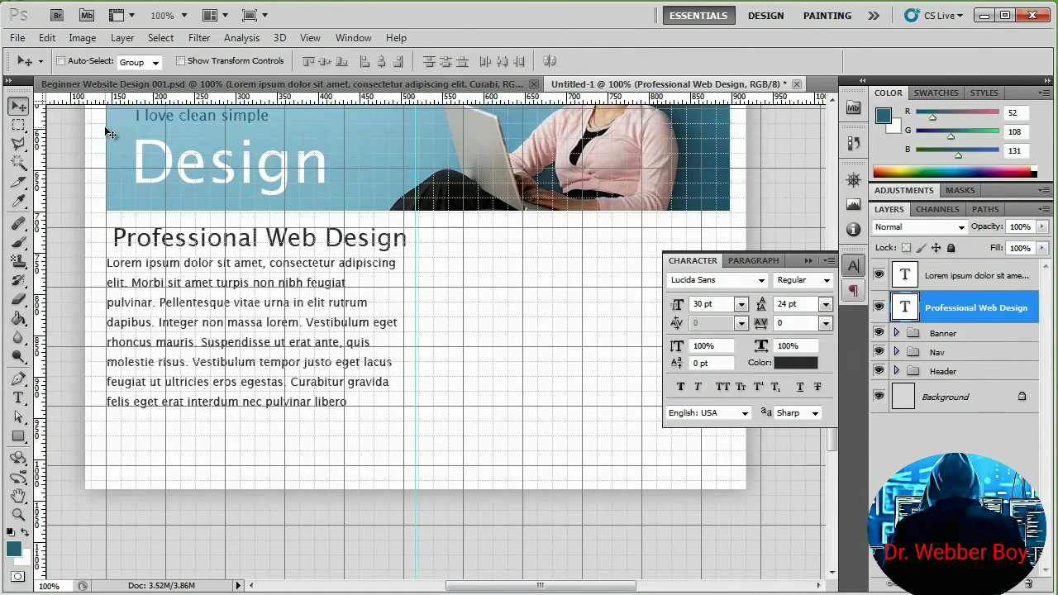
drag(136, 237, 129, 256)
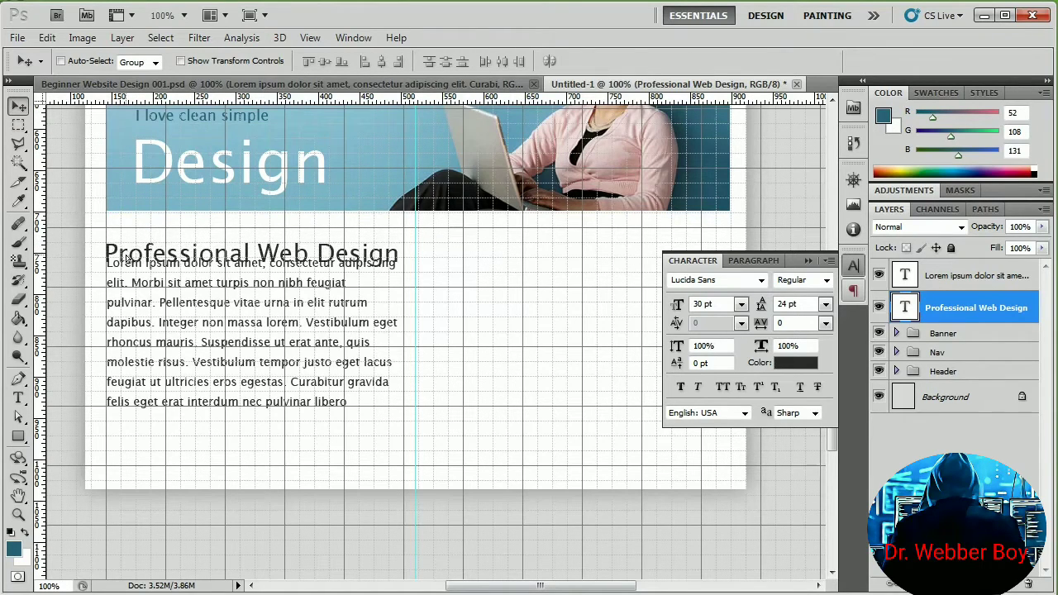
click(984, 280)
drag(268, 329, 268, 346)
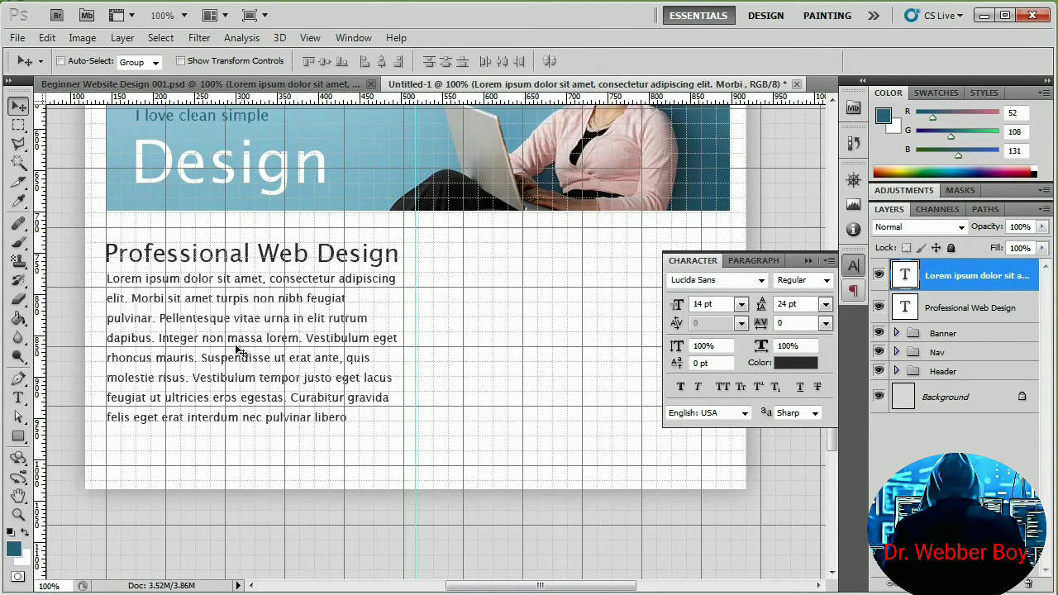
- Shorten the paragraph's text box from below so the text ends with the line "feugiat ut ultricies eros egestas. Curabitur gravida"
click(19, 400)
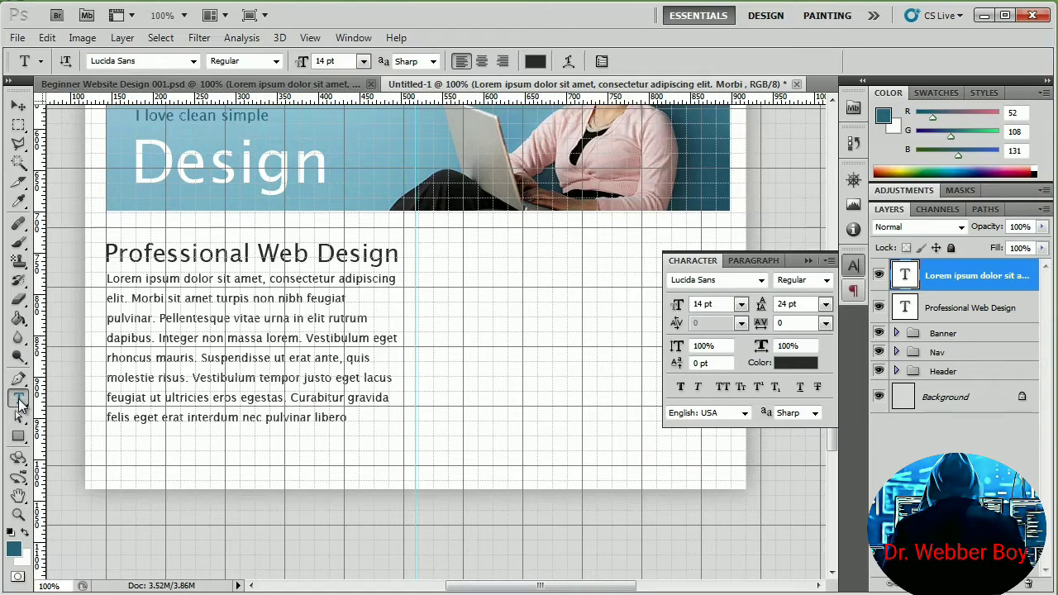
click(193, 366)
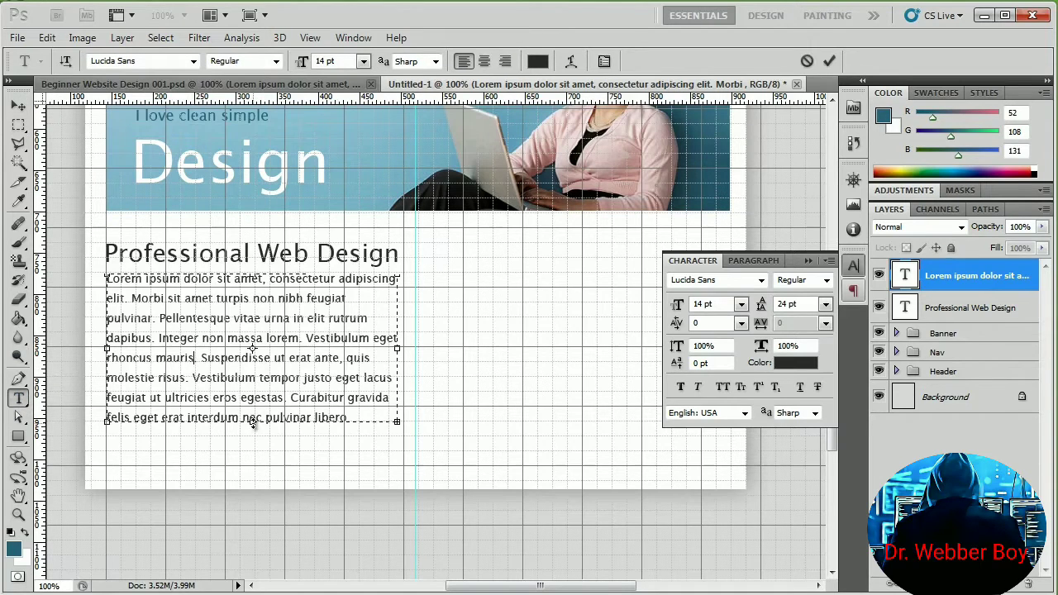
drag(253, 420, 254, 407)
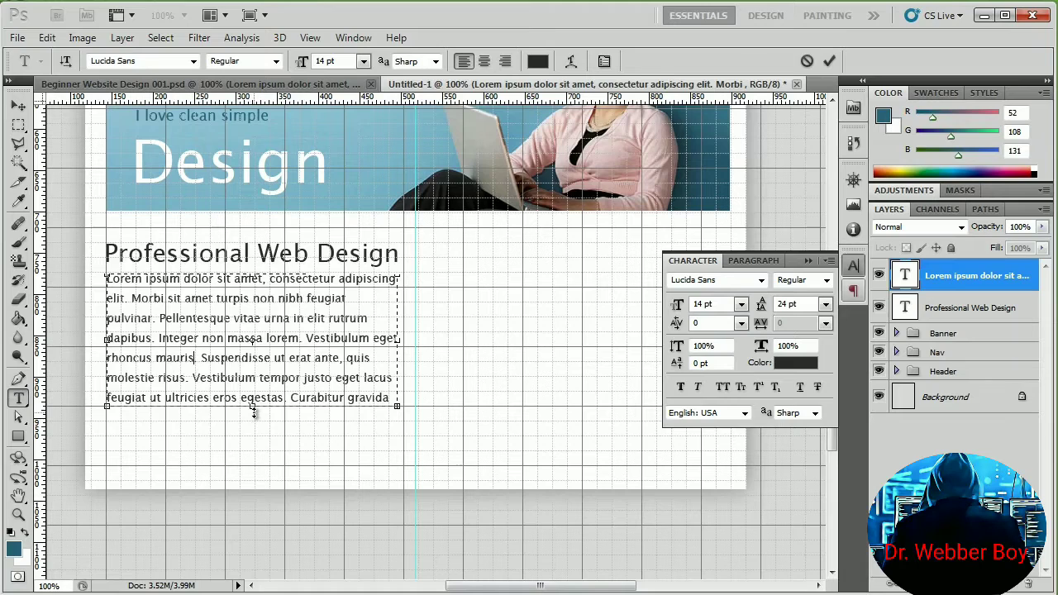
key(ctrl+Return)
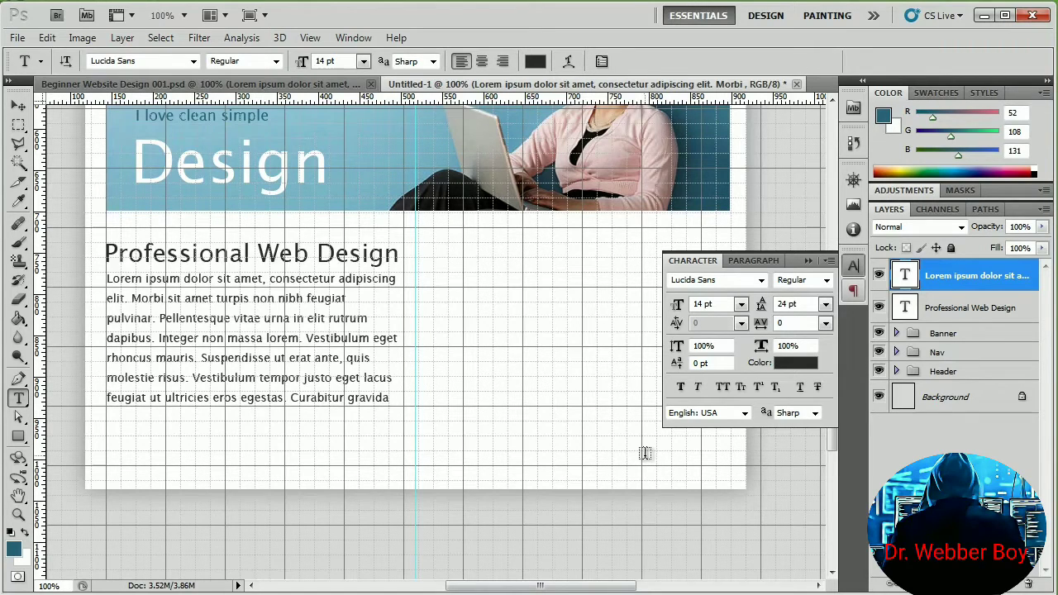
- Place the image websites.png from the Website Images folder into the document and collapse the character settings
click(16, 38)
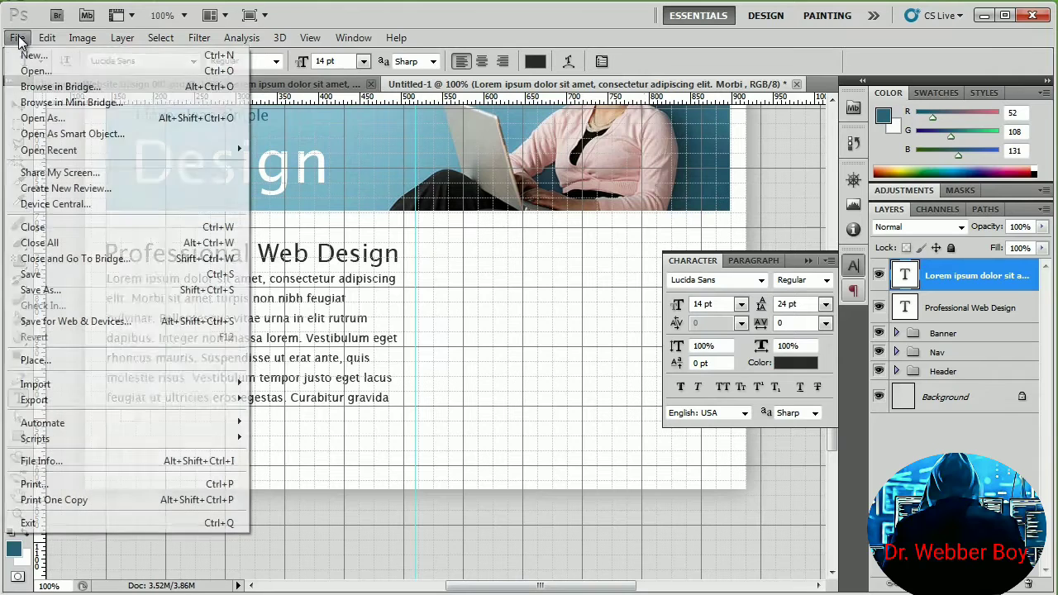
click(66, 360)
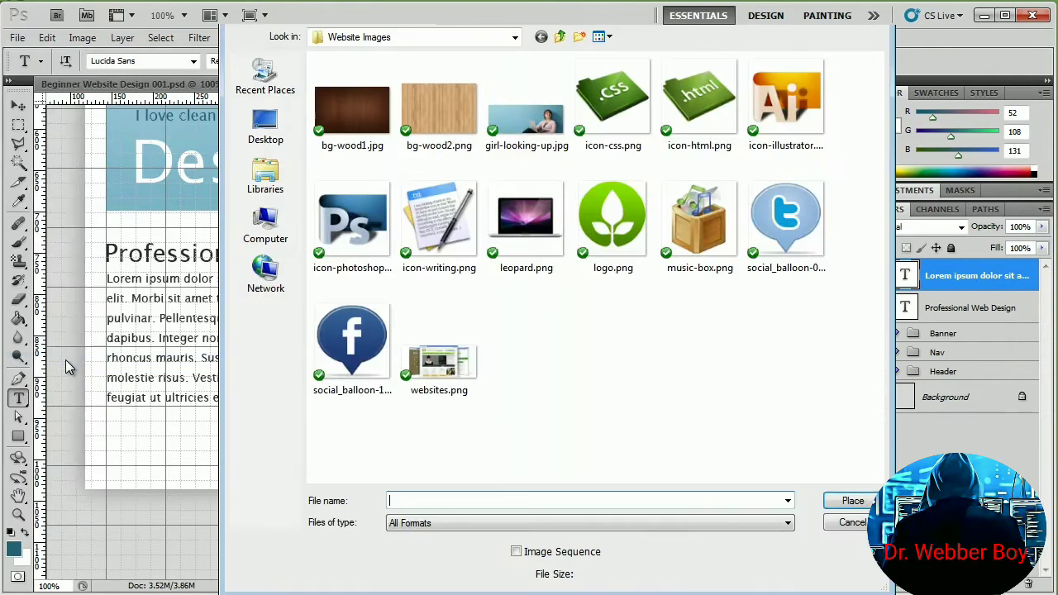
double_click(445, 360)
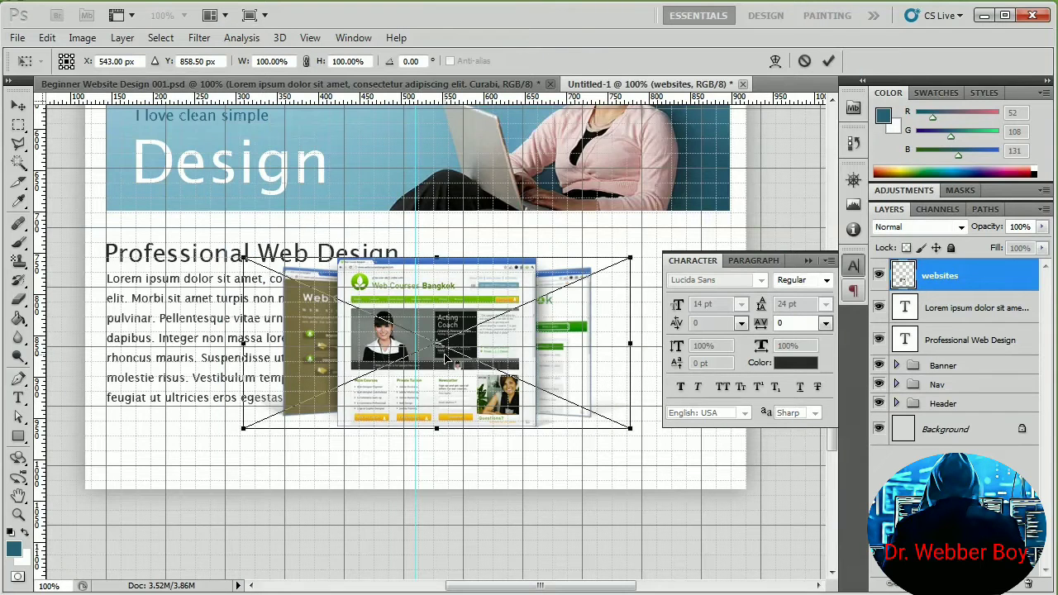
click(807, 261)
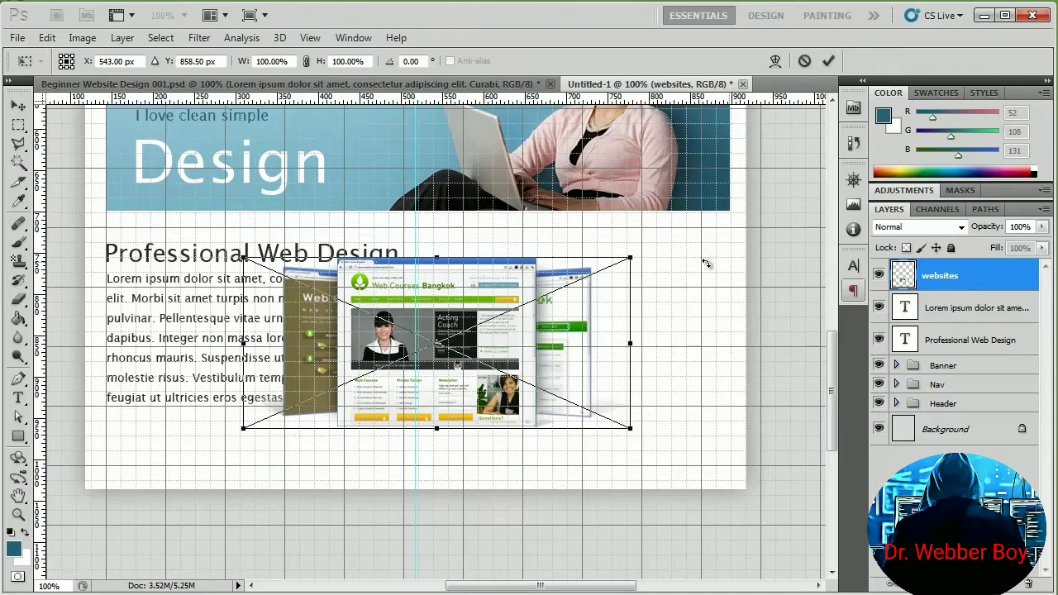
- Move the websites image flush with the banner's right edge, scale it proportionally to about 82.56% beside the paragraph, and apply the transform
drag(422, 380, 518, 376)
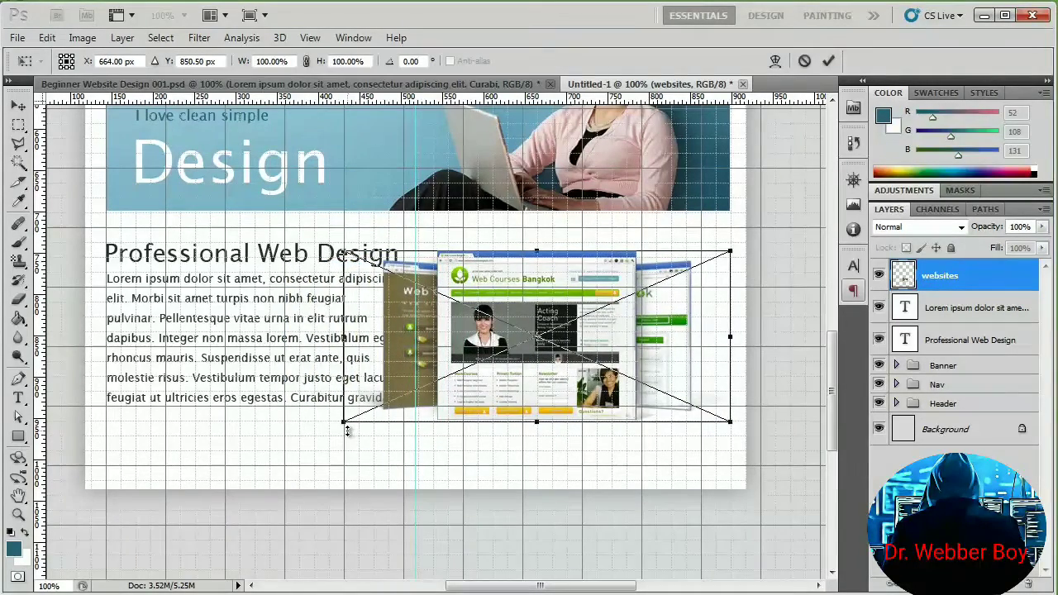
drag(344, 423, 411, 392)
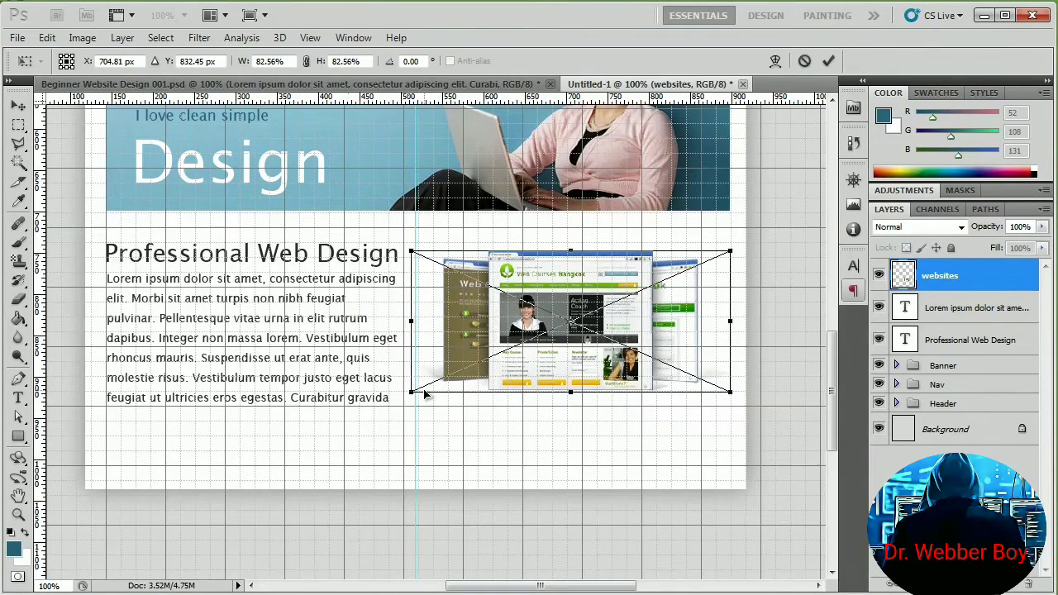
key(Return)
key(t)
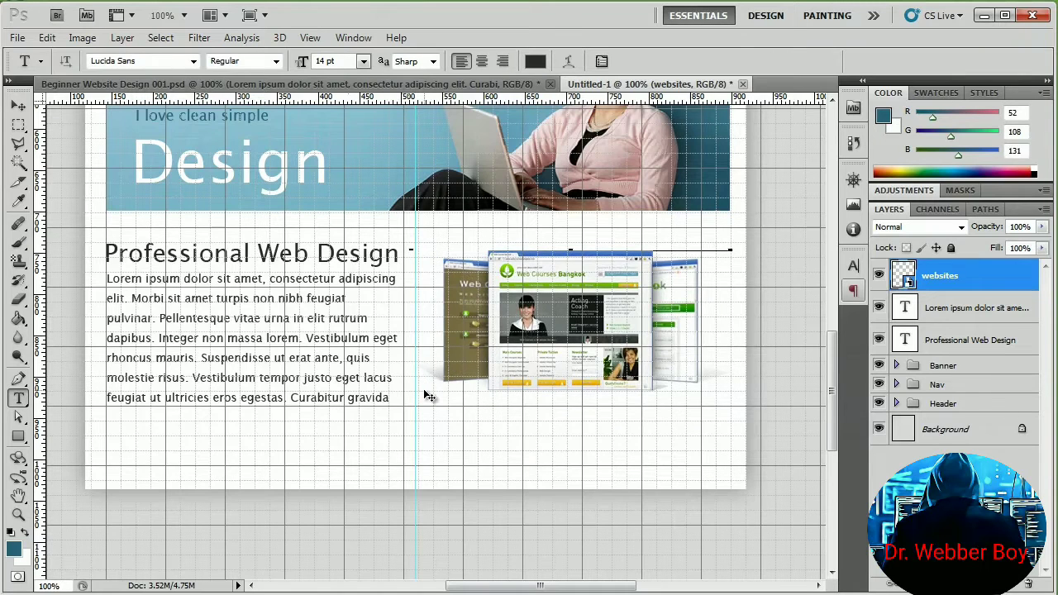
- Hide the grid and guides and move the websites image slightly down beside the paragraph
key(ctrl+h)
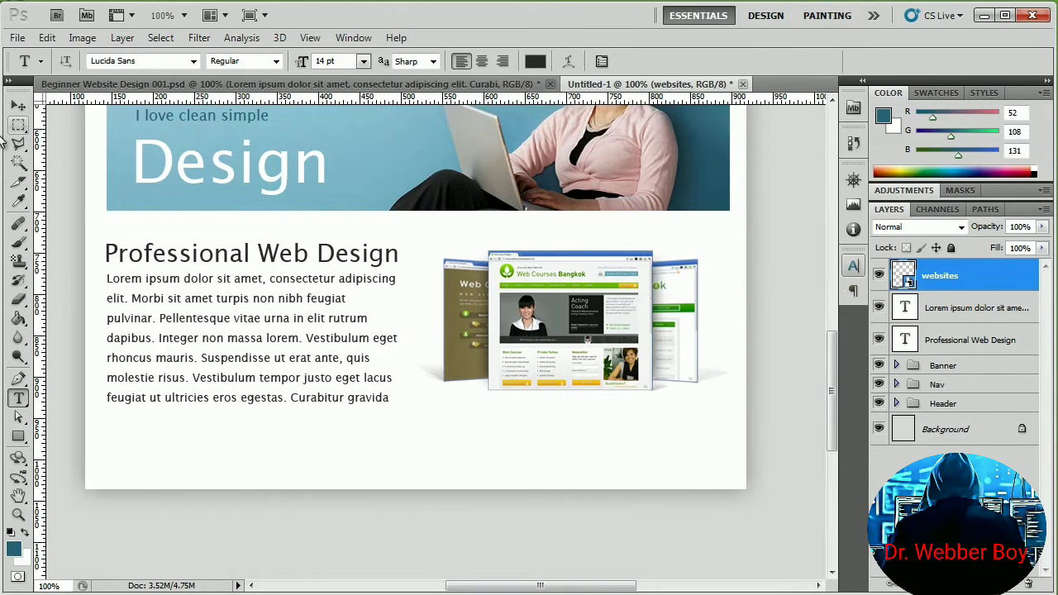
click(18, 106)
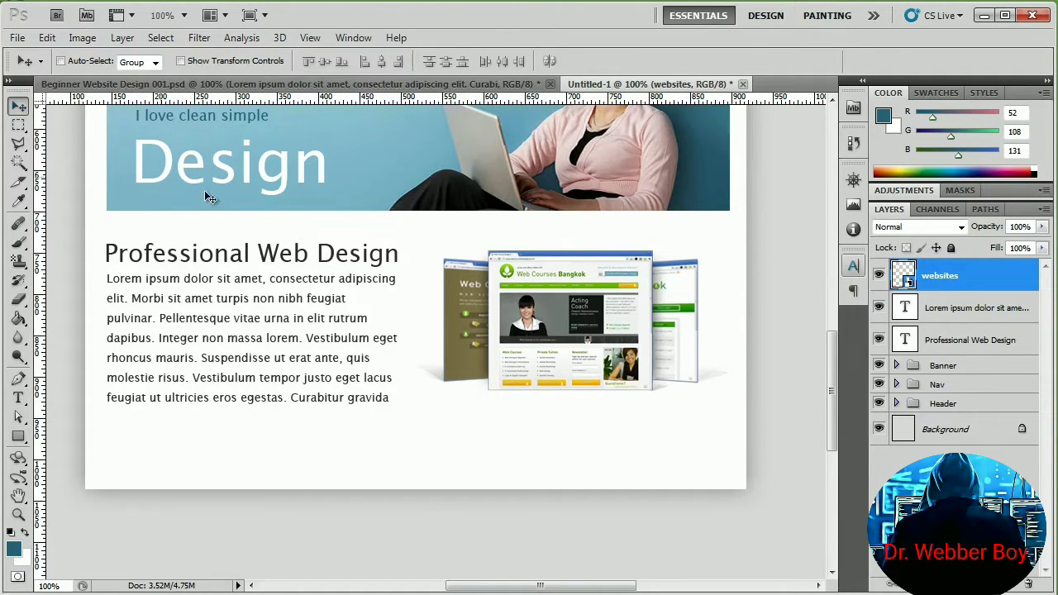
drag(522, 274, 519, 294)
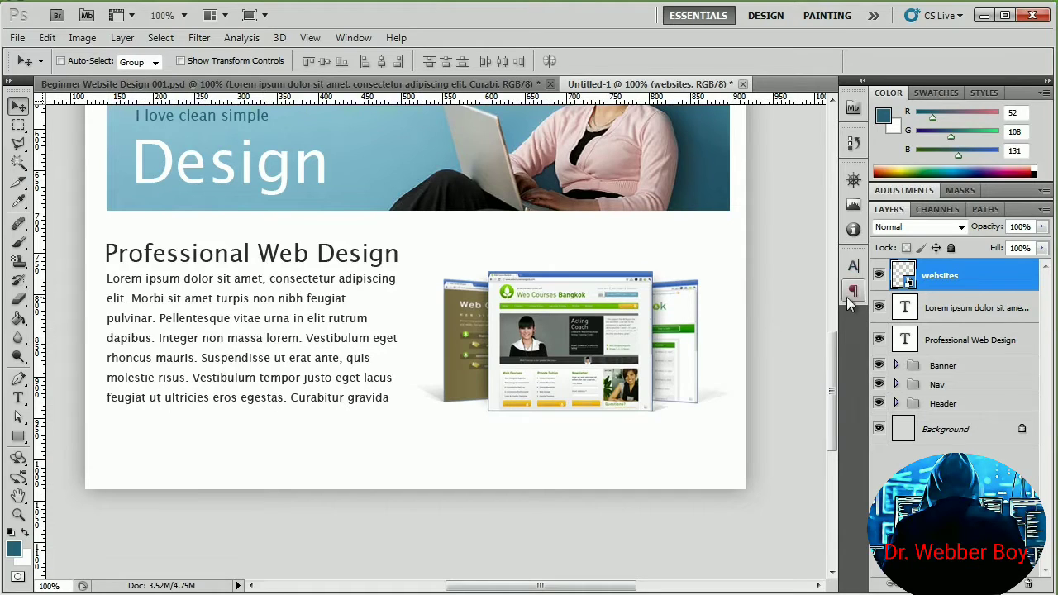
- Group the websites image, the paragraph and the heading layers and name the group Body
shift+click(958, 339)
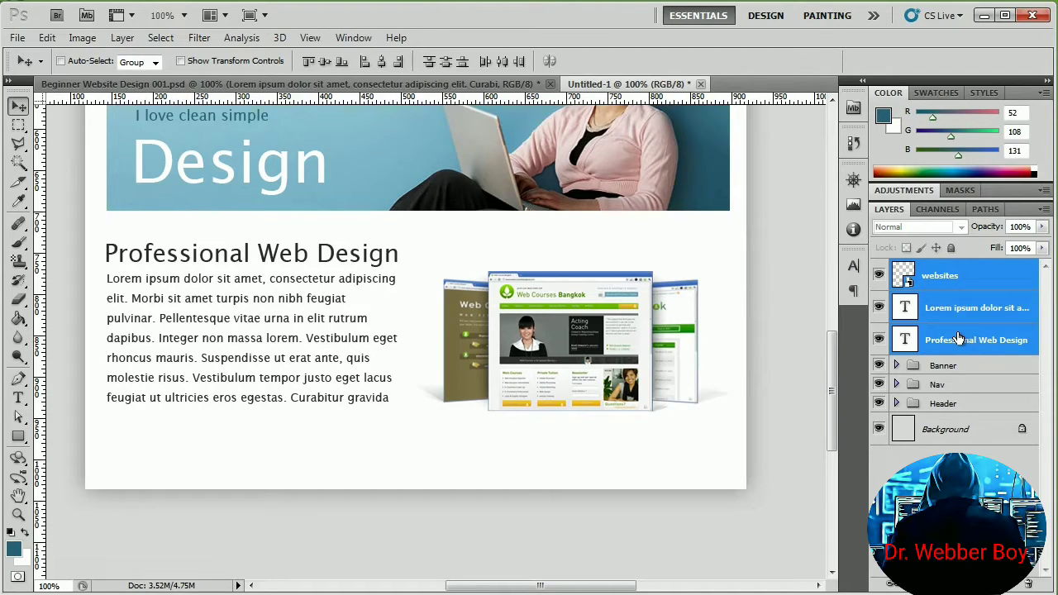
key(ctrl+g)
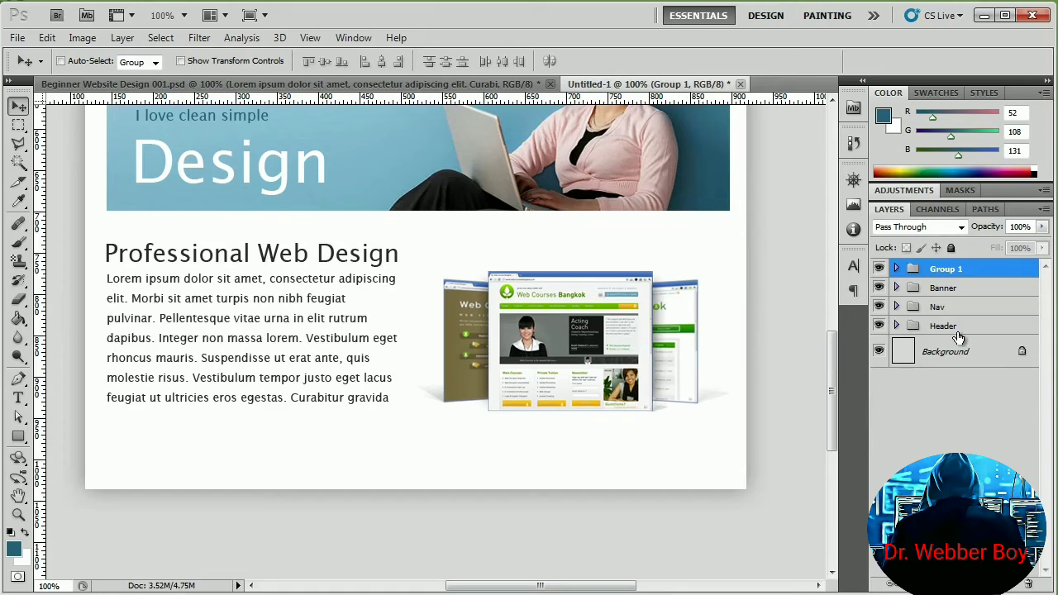
double_click(946, 270)
text(Body)
key(Return)
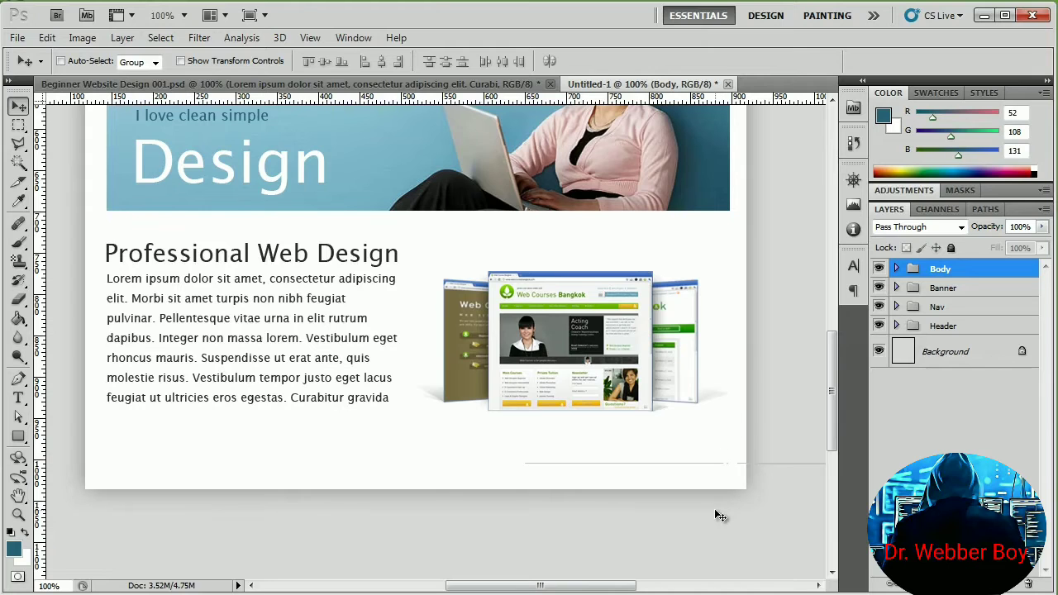
- Show the grid and guides again and set the foreground colour to light green #bee08e
key(ctrl+h)
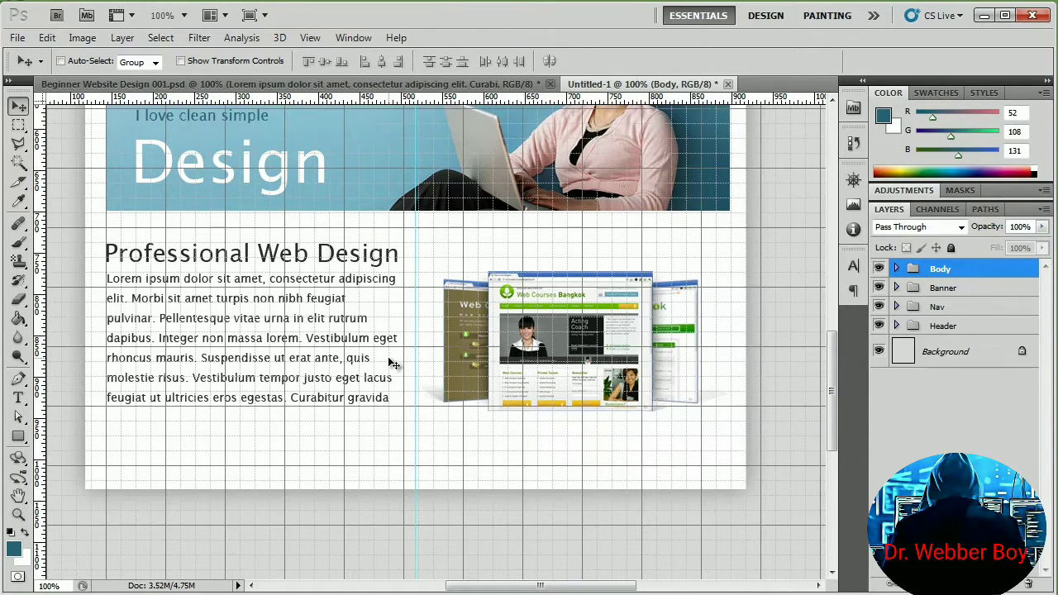
click(20, 437)
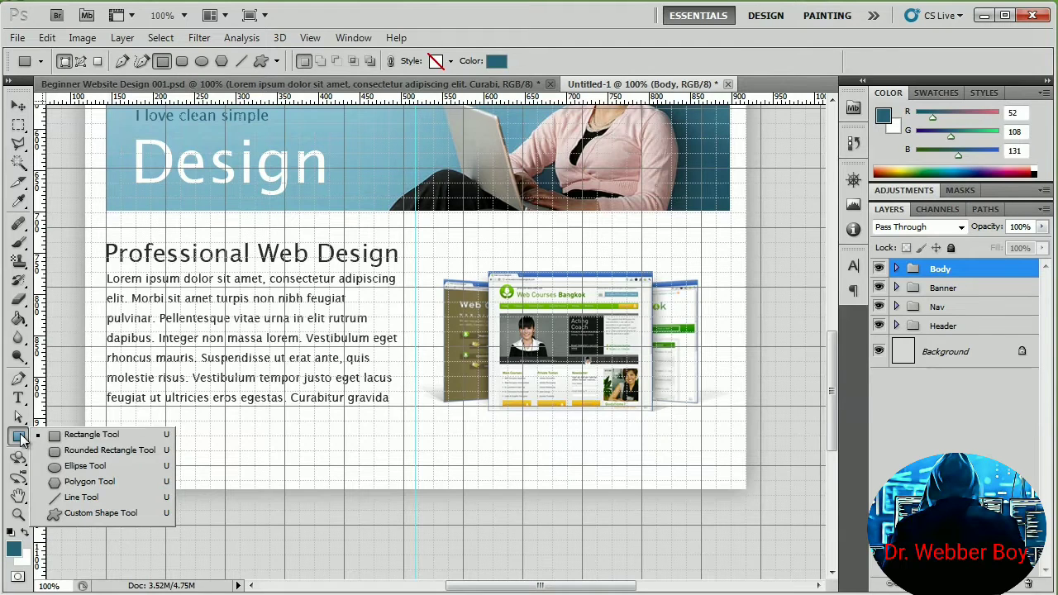
click(93, 436)
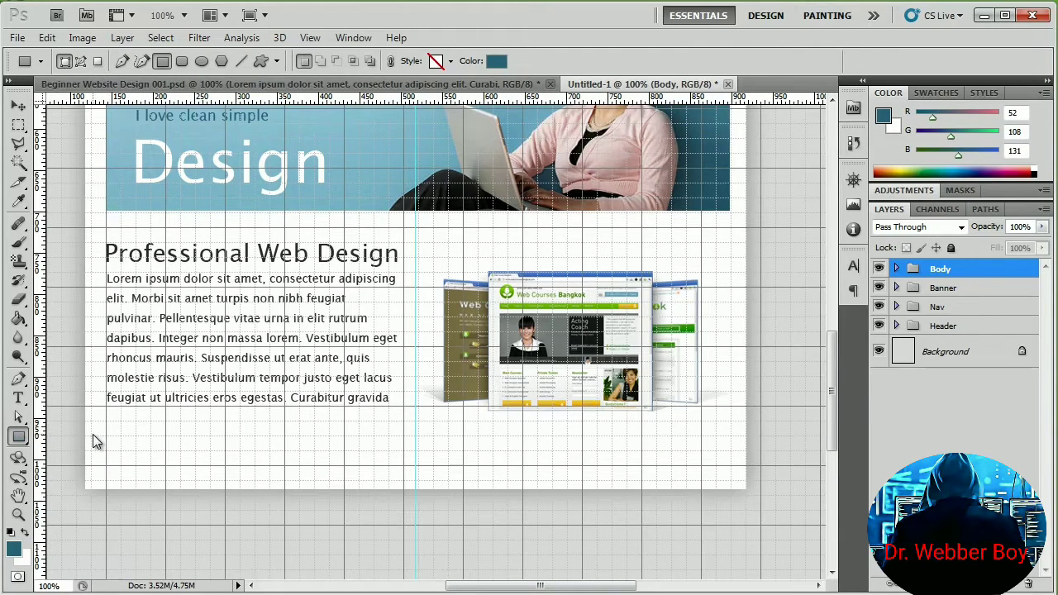
key(i)
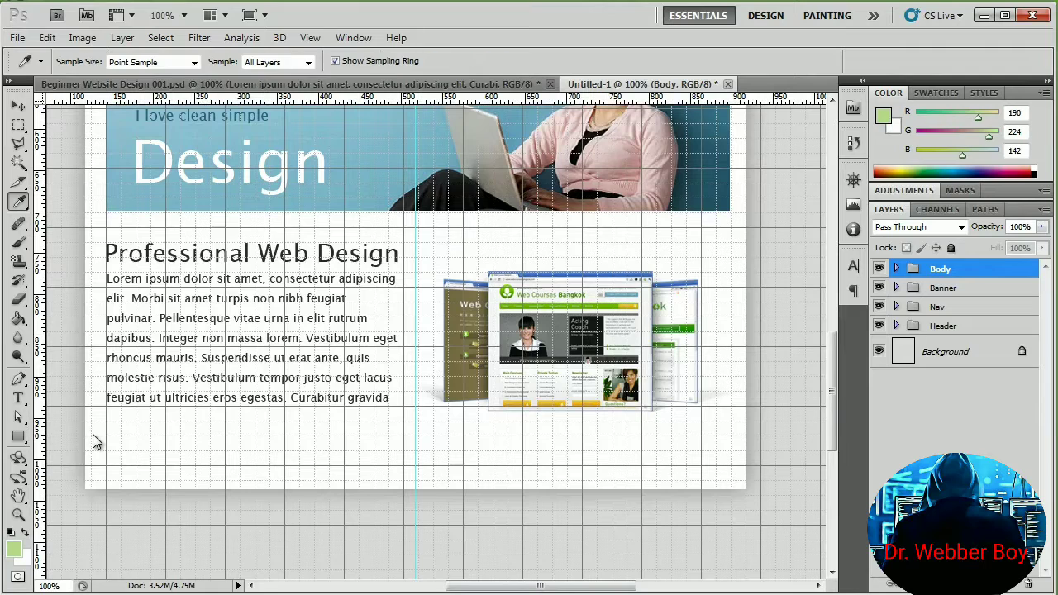
click(12, 554)
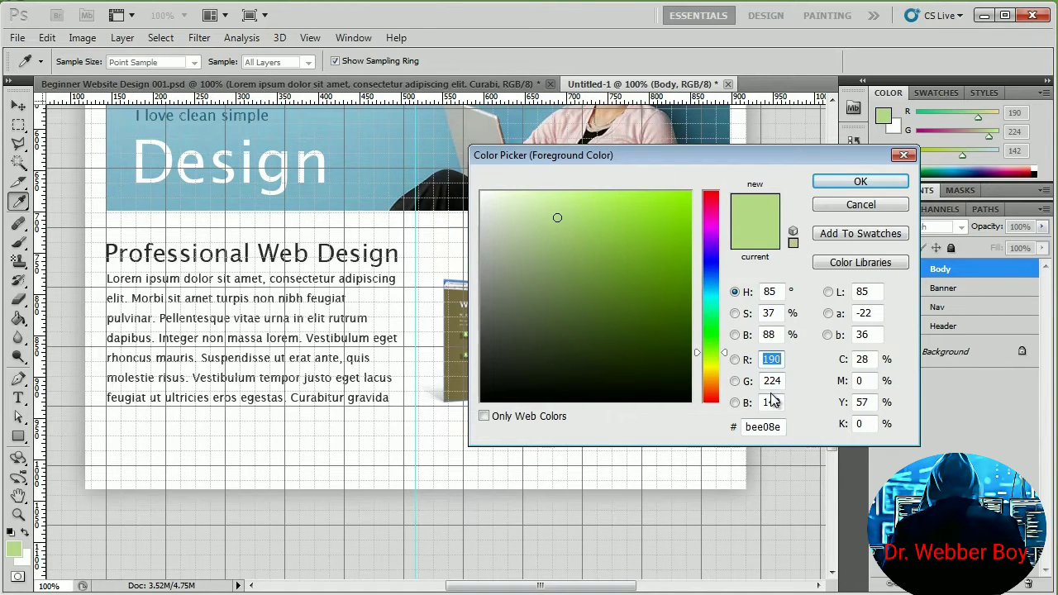
click(831, 180)
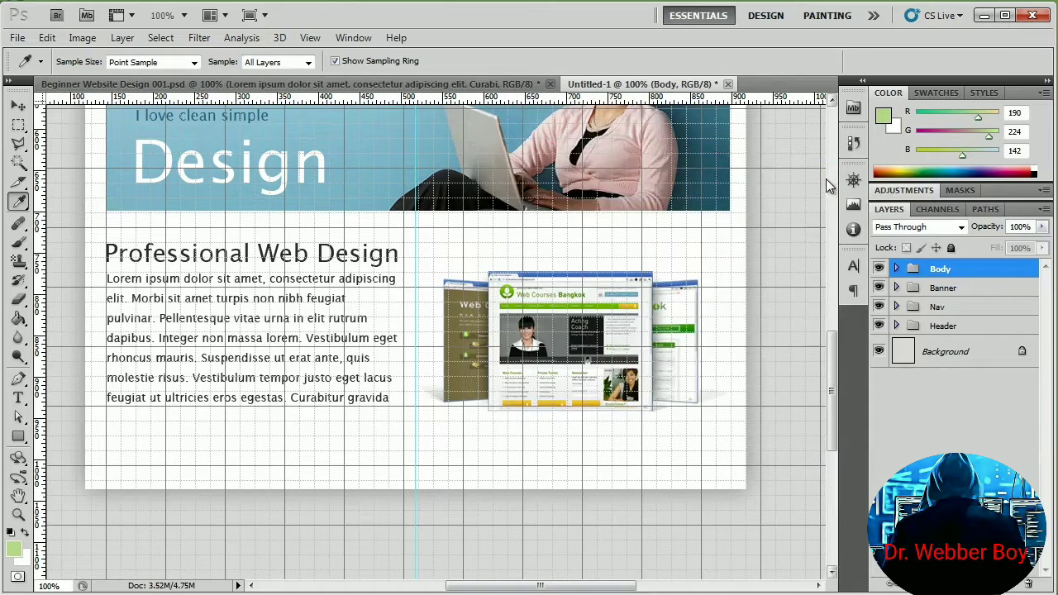
- Draw a light green rectangle about 80 px tall below the body content, spanning the banner's width
click(23, 437)
click(66, 437)
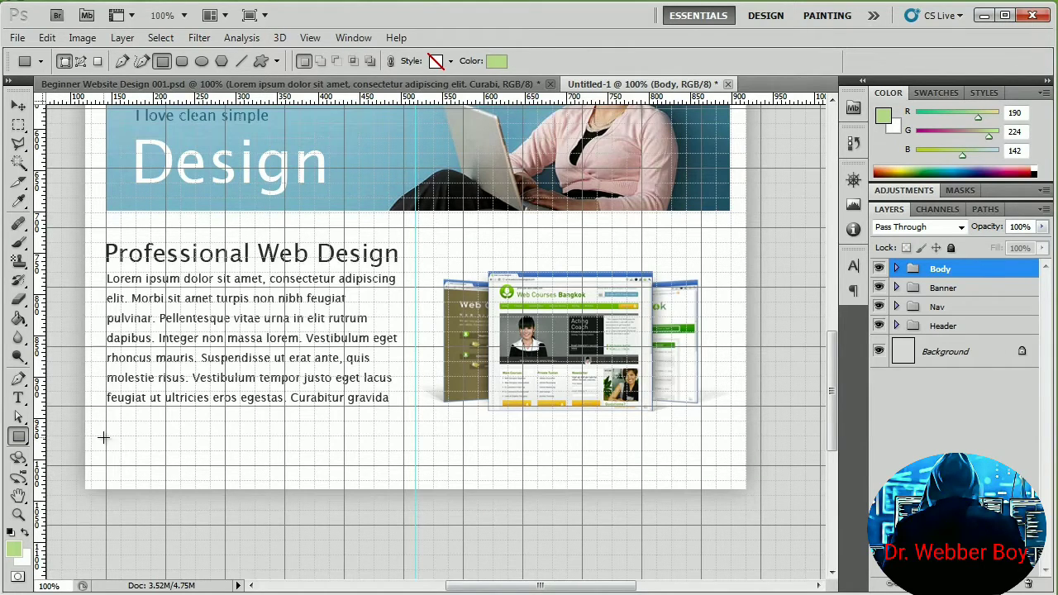
drag(103, 437, 730, 504)
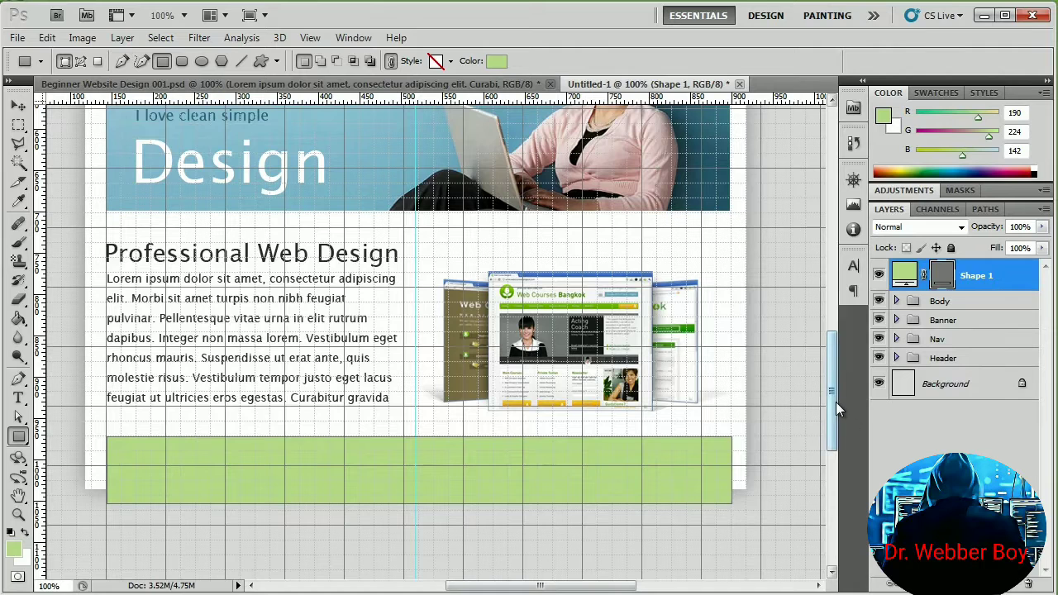
- Stretch the Header group's white background layer downward to about 104.4% height so it extends below the green rectangle, then collapse the group
drag(836, 401, 836, 434)
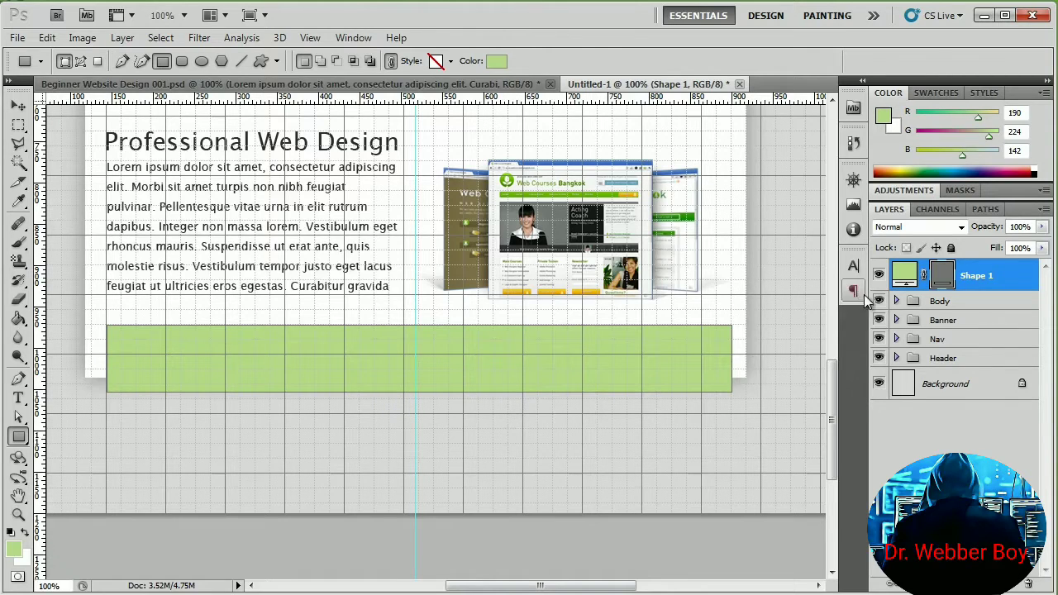
click(896, 358)
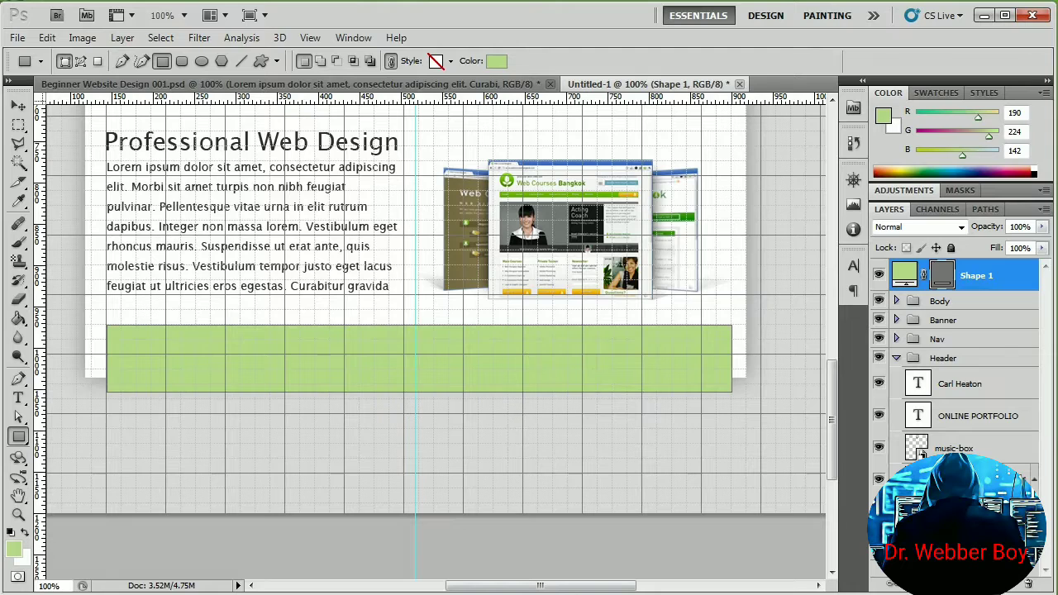
click(964, 479)
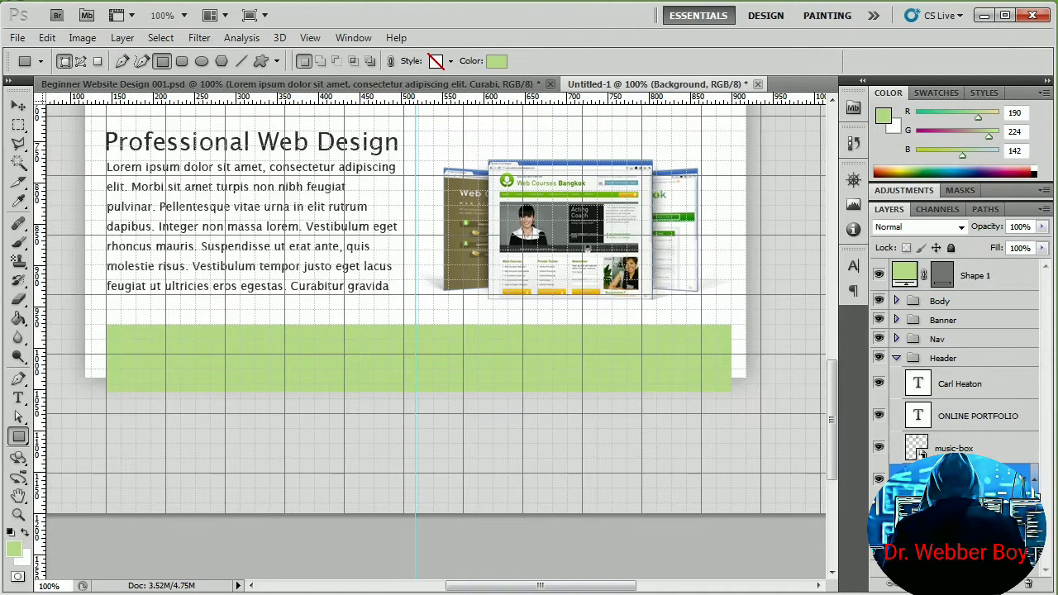
key(ctrl+t)
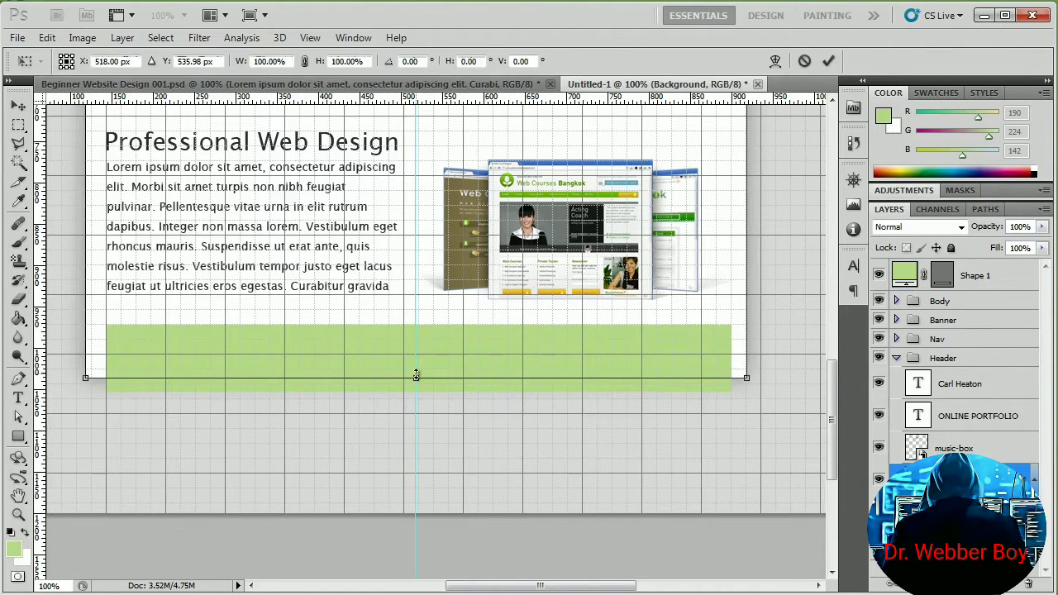
drag(417, 381, 420, 423)
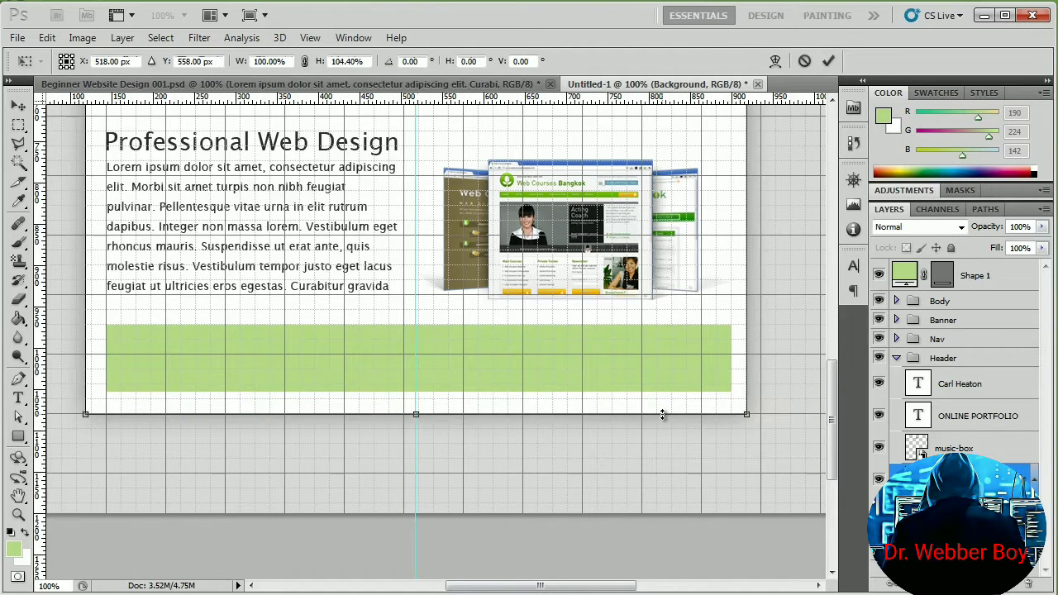
key(Return)
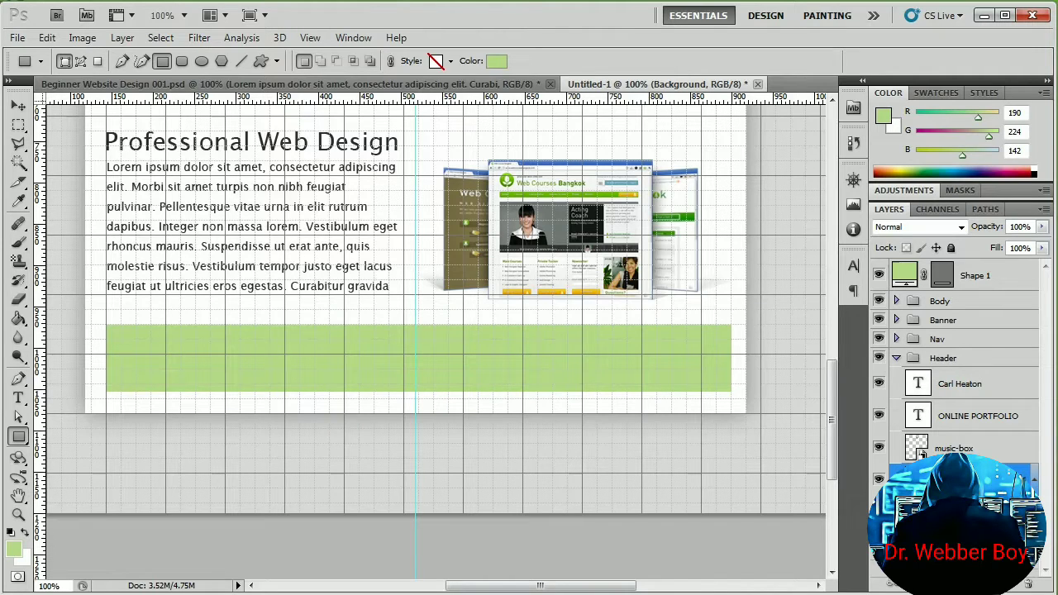
drag(971, 481, 972, 341)
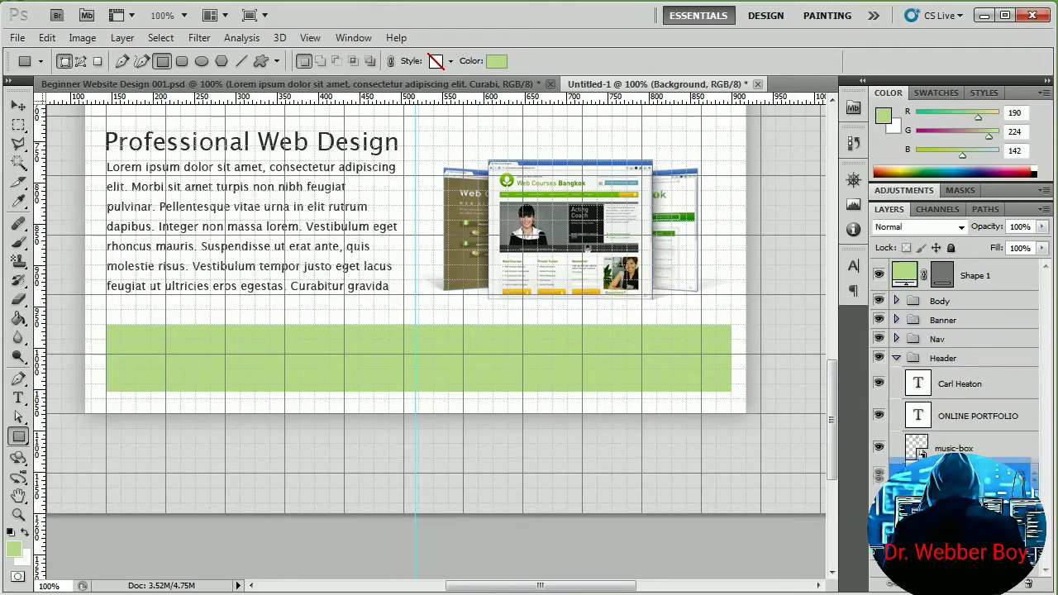
click(896, 362)
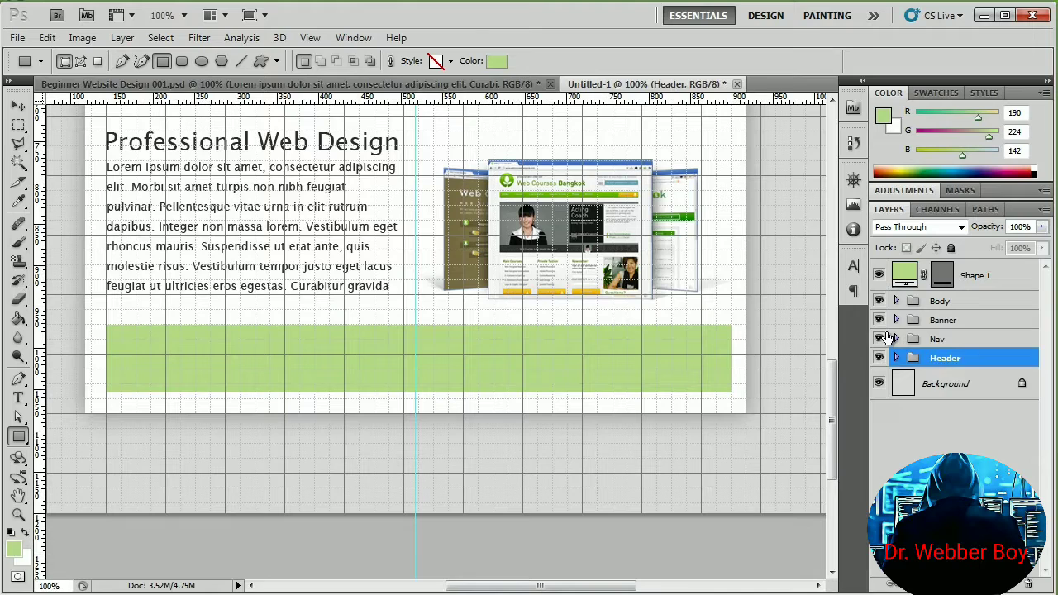
- Select the green rectangle's layer and set the Type tool's text colour to dark green #4d711a
click(987, 280)
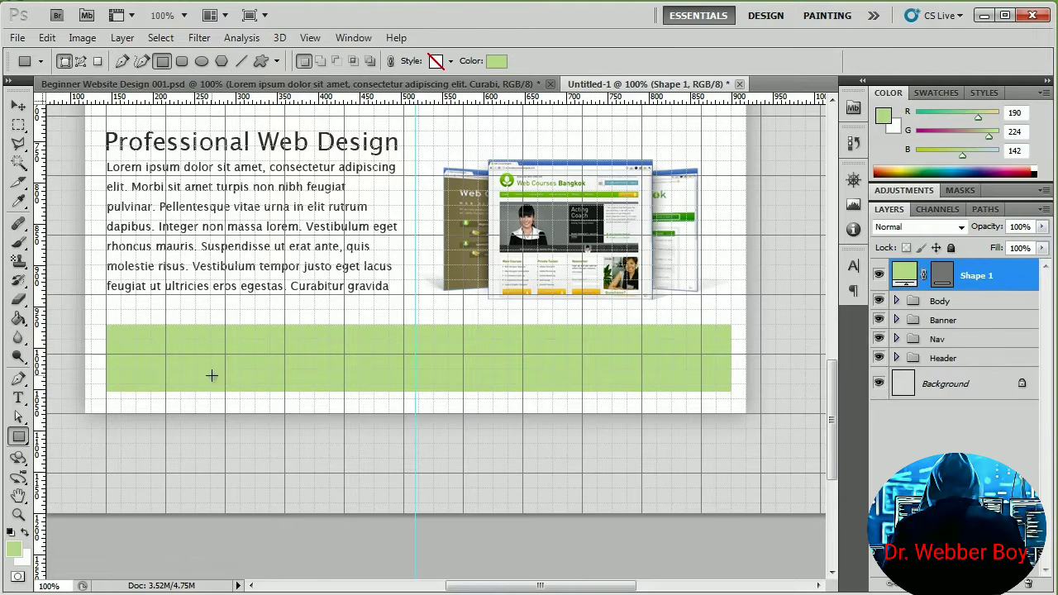
click(20, 399)
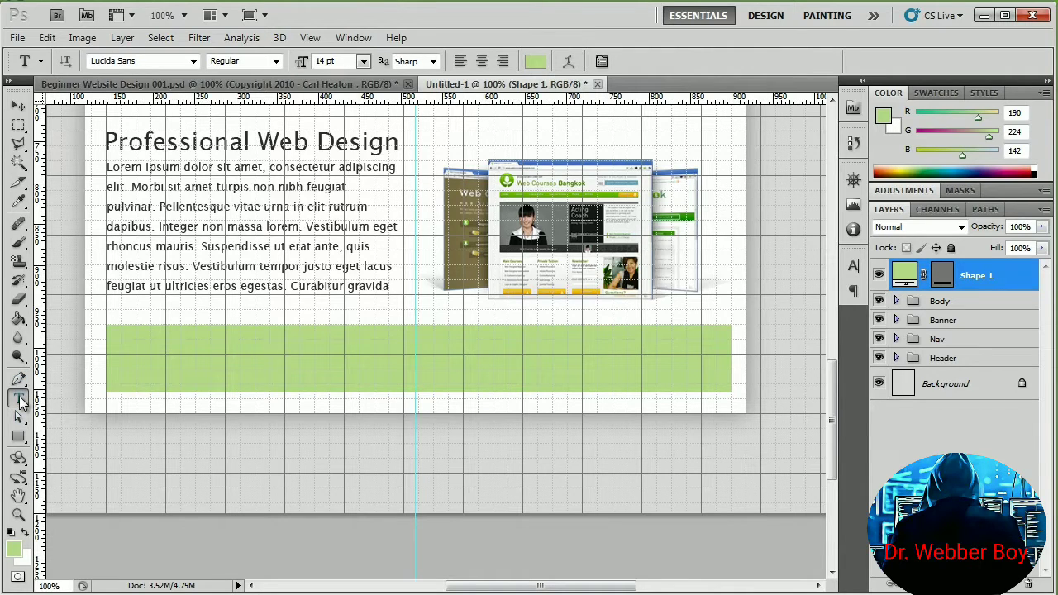
click(536, 61)
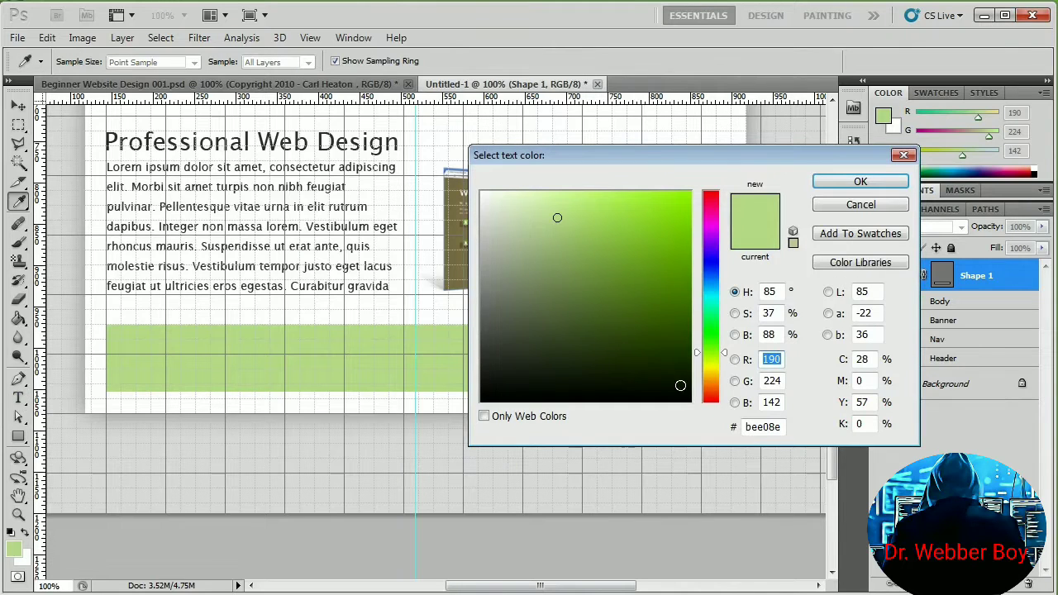
drag(782, 427, 738, 427)
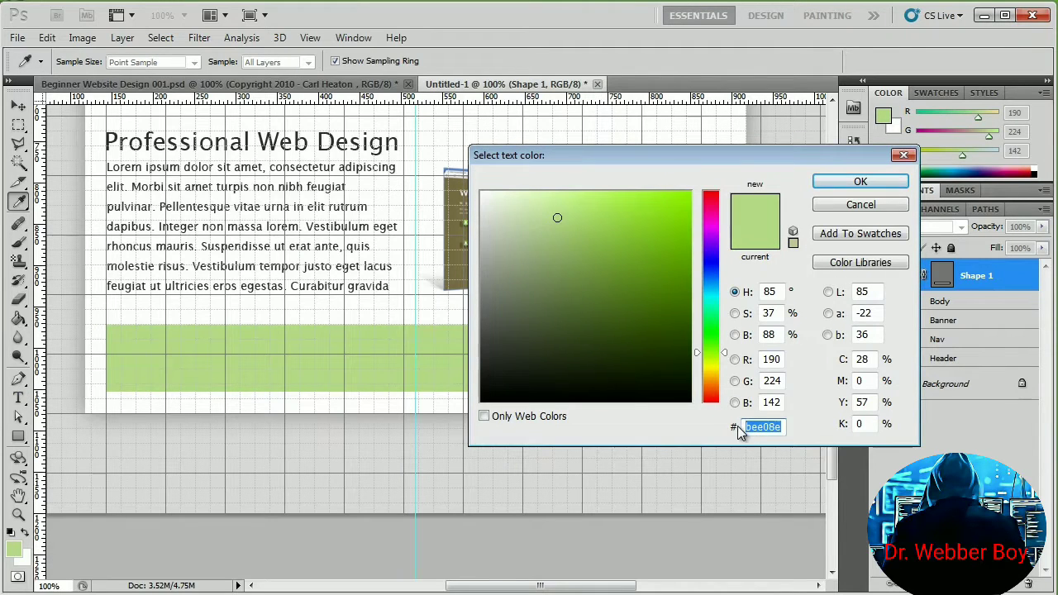
text(4d7)
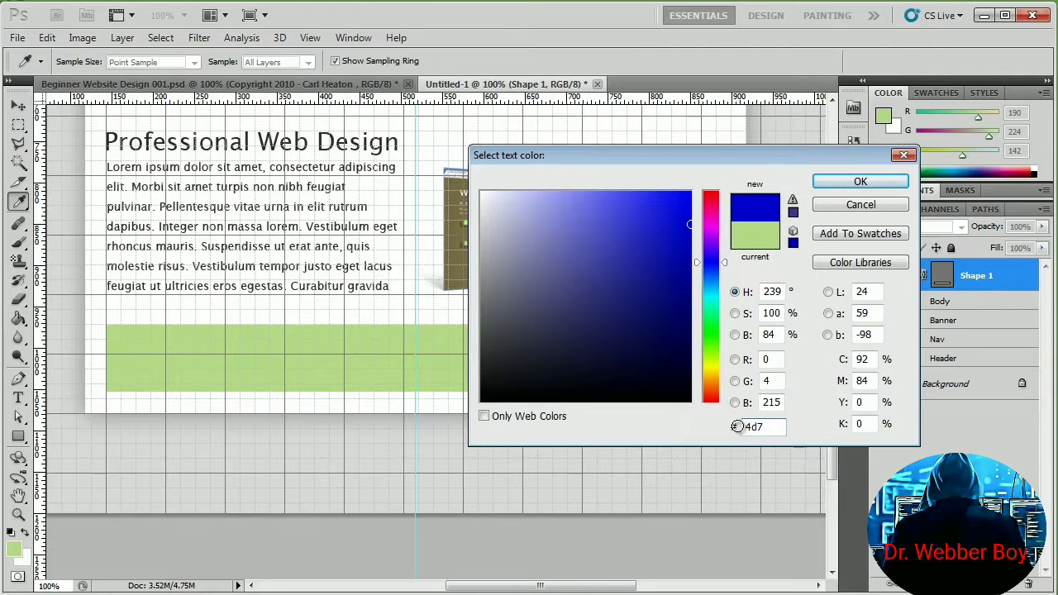
text(11a)
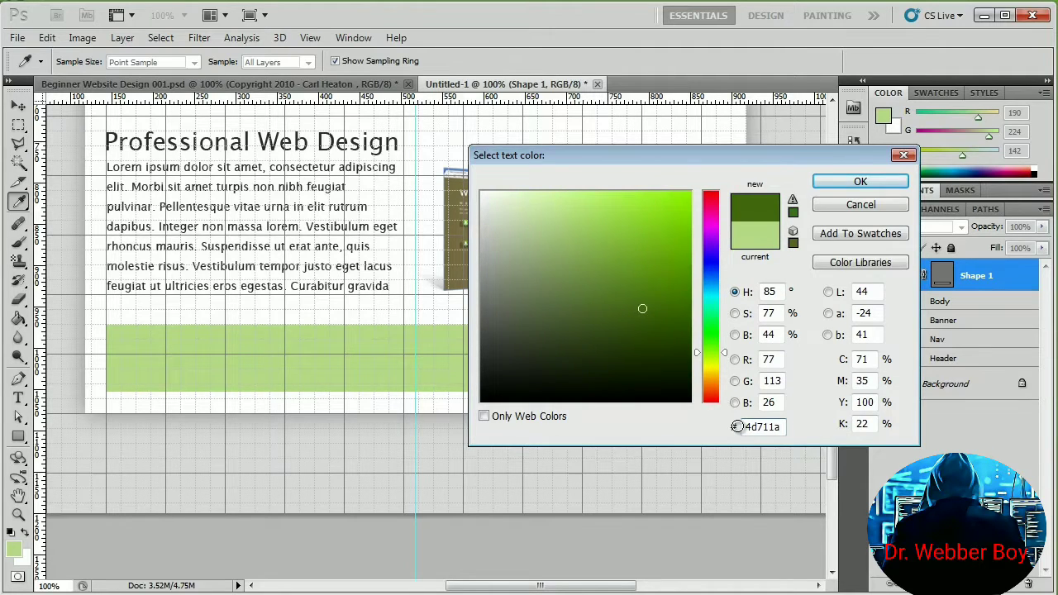
key(Return)
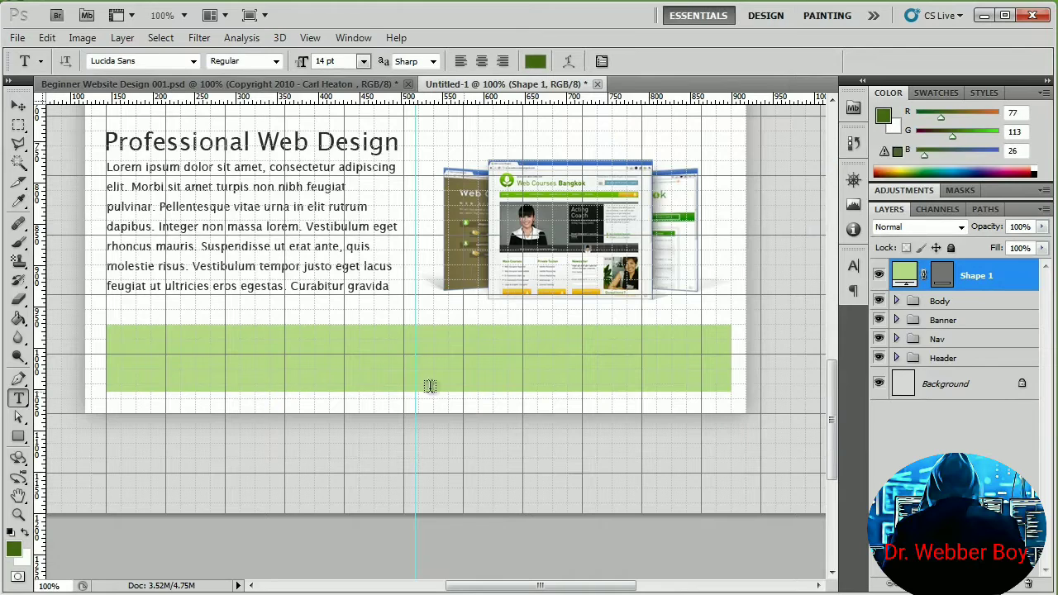
- Add the footer text "Copyright 2011 -" followed by the site owner's full name near the left end of the green bar
click(131, 357)
text(Cop)
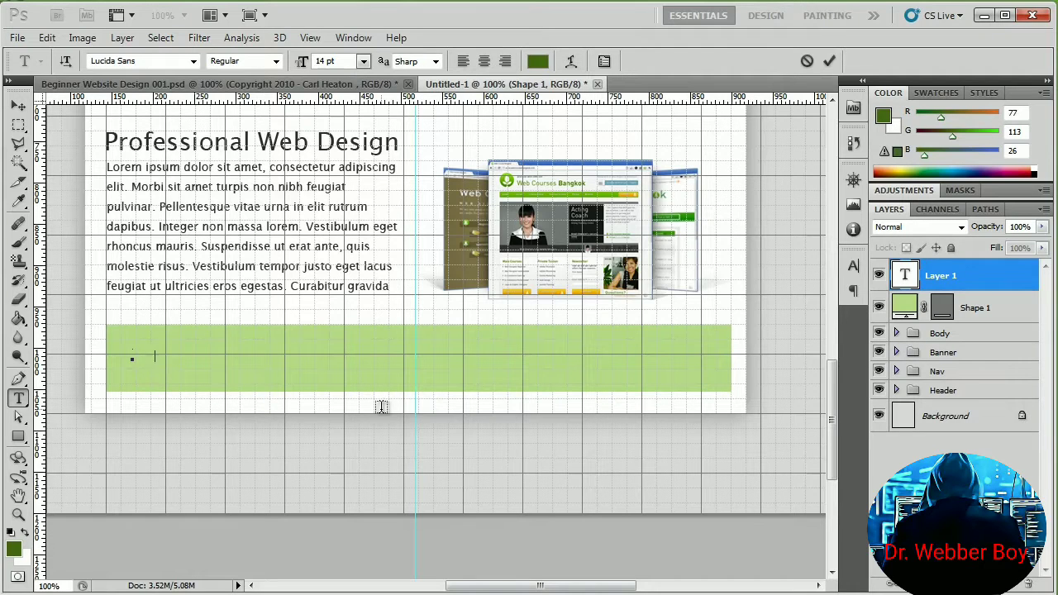
text(yright 2011 -)
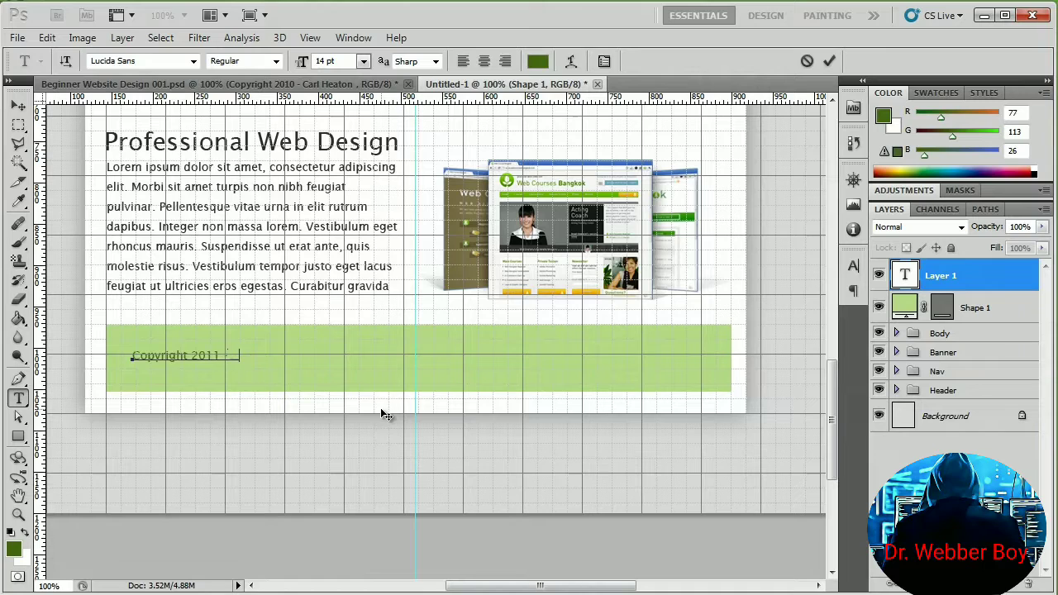
text( Carl Heaton)
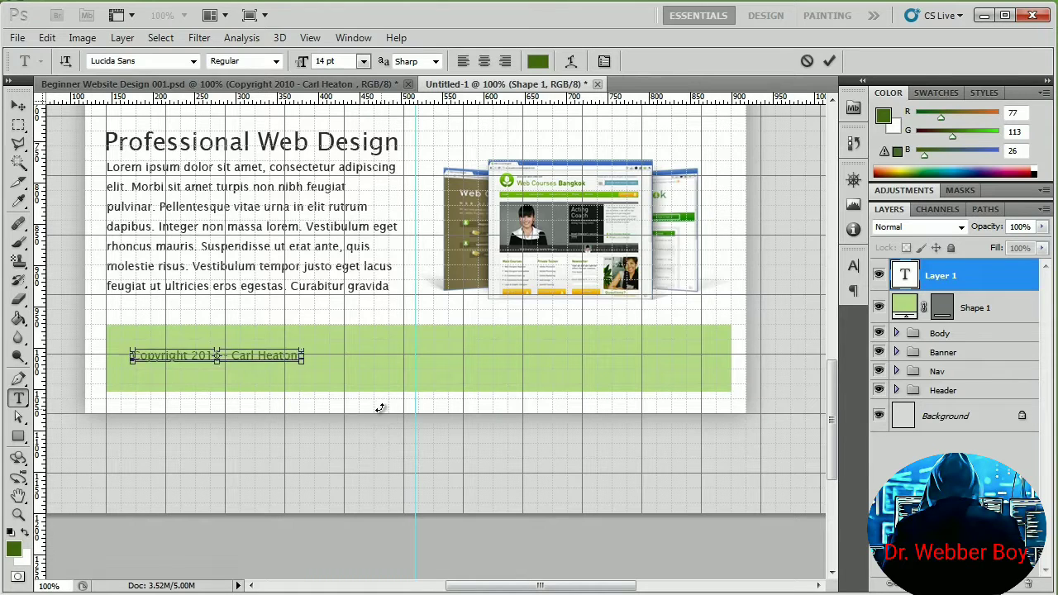
key(ctrl+Return)
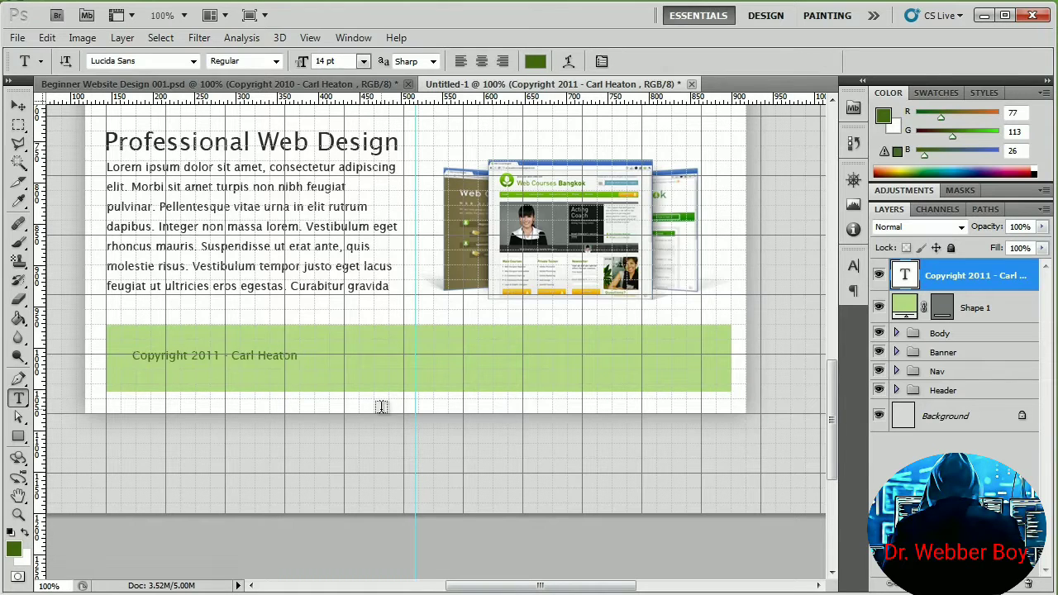
- Move the copyright text slightly left and centre it vertically in the green footer bar
click(18, 106)
drag(156, 360, 144, 361)
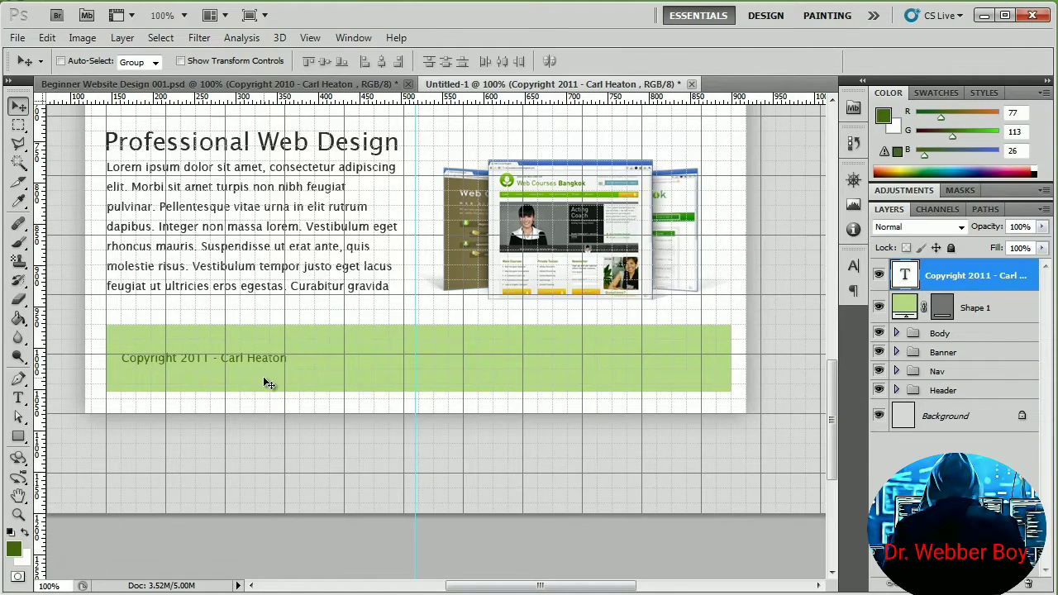
key(Up)
key(Up)
- Place the Twitter icon social_balloon-05.png at the right end of the green footer bar, around X 850 px, Y 1012.5 px
click(17, 38)
click(89, 359)
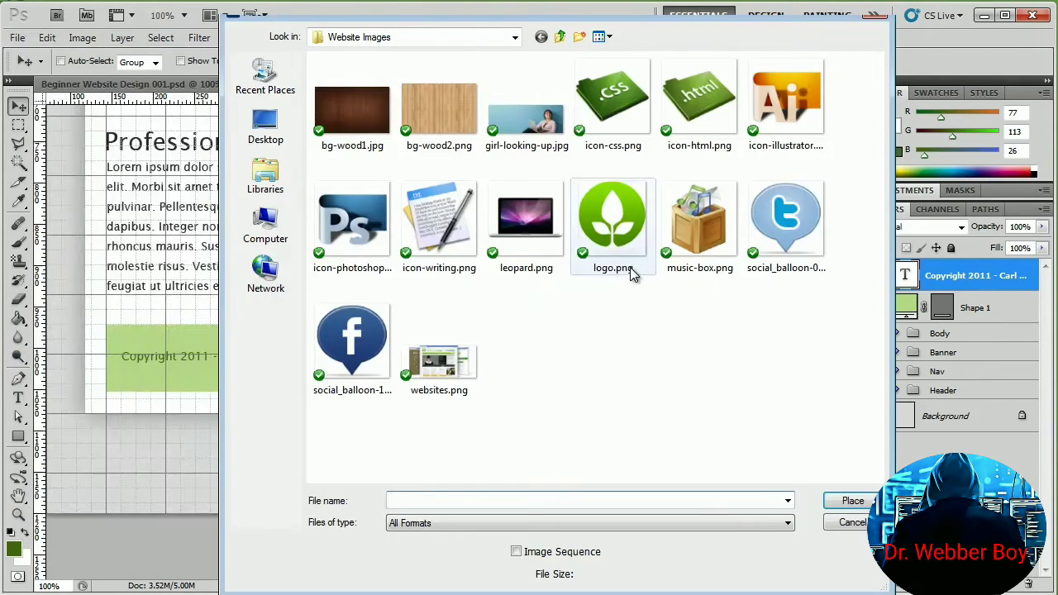
click(798, 231)
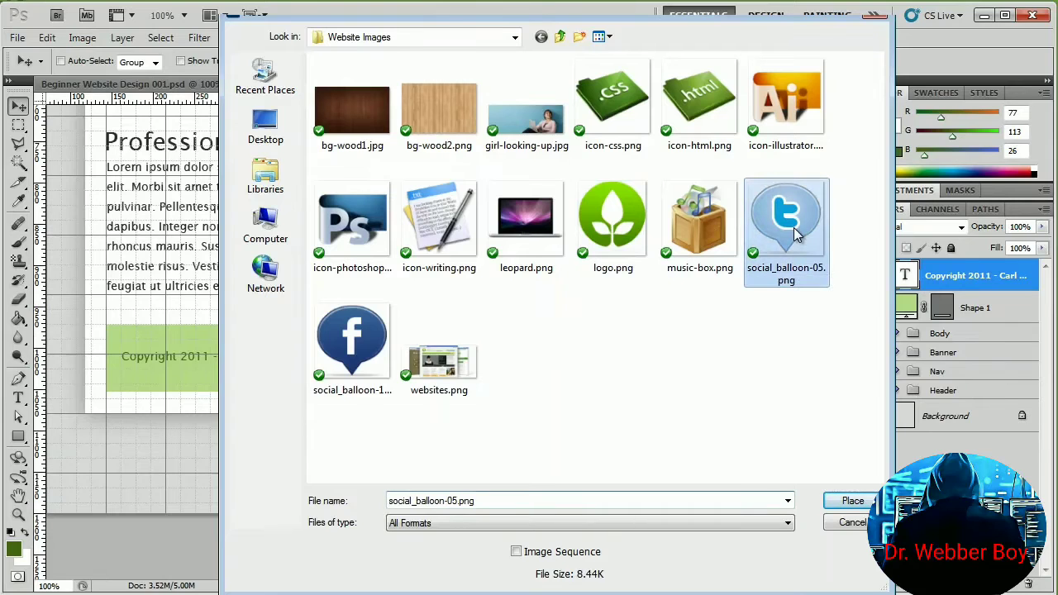
click(853, 501)
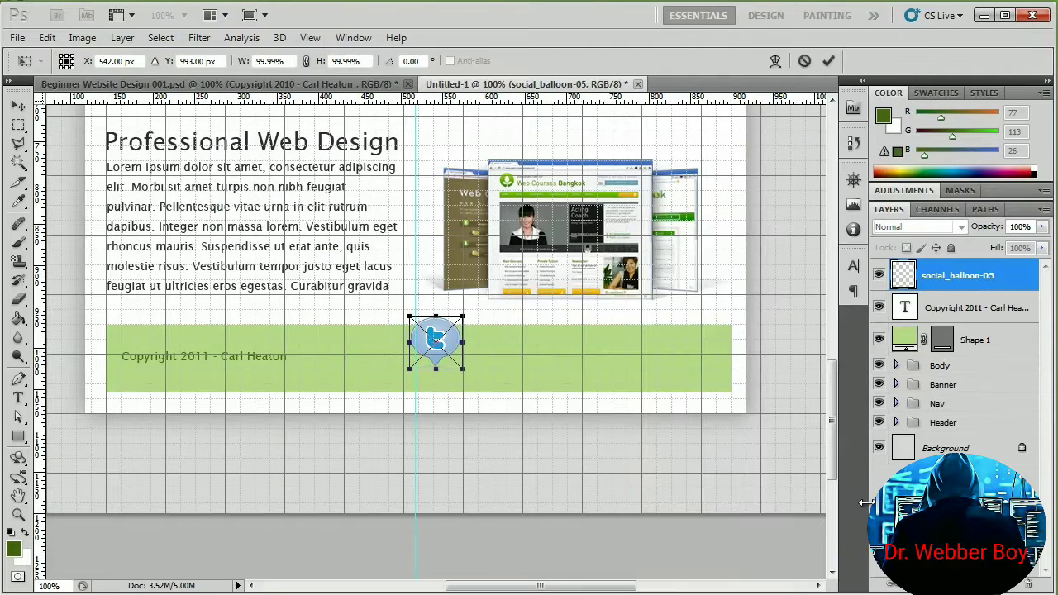
drag(453, 352, 709, 370)
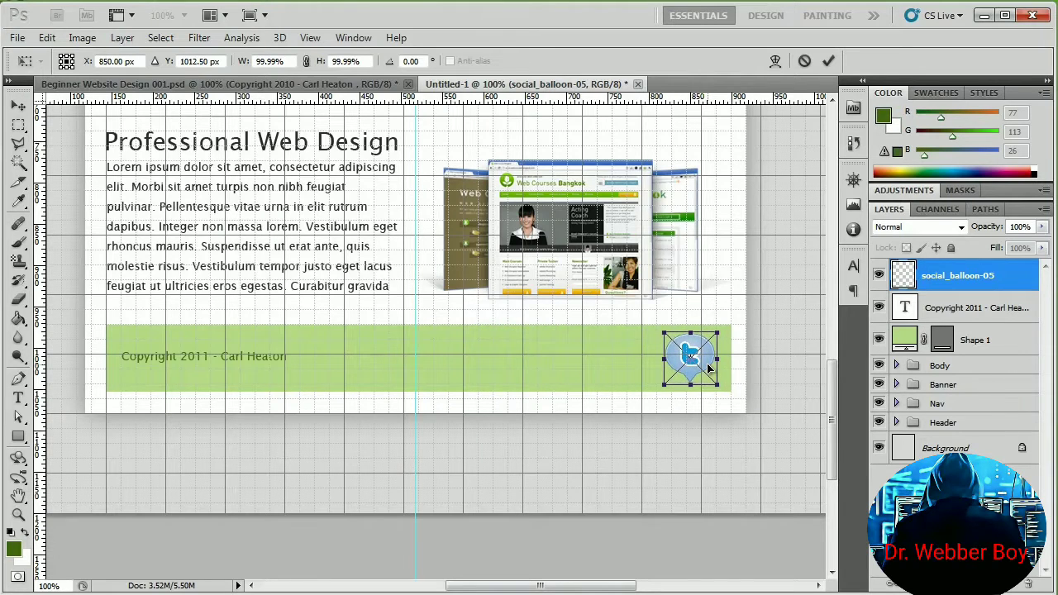
key(Return)
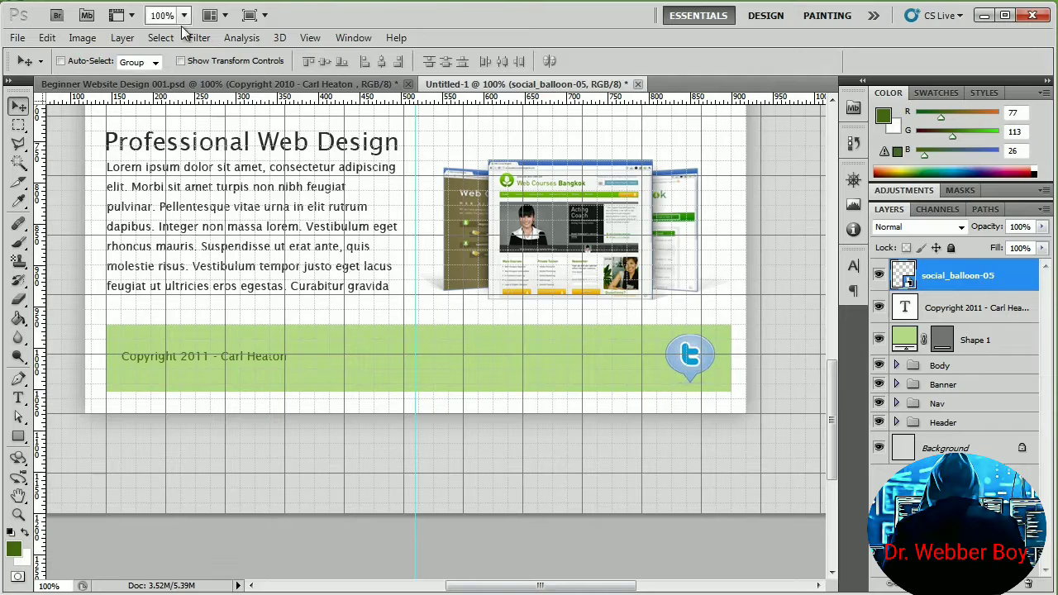
- Place the Facebook icon social_balloon-14.png in the footer bar, to the left of the Twitter icon and level with it
click(17, 38)
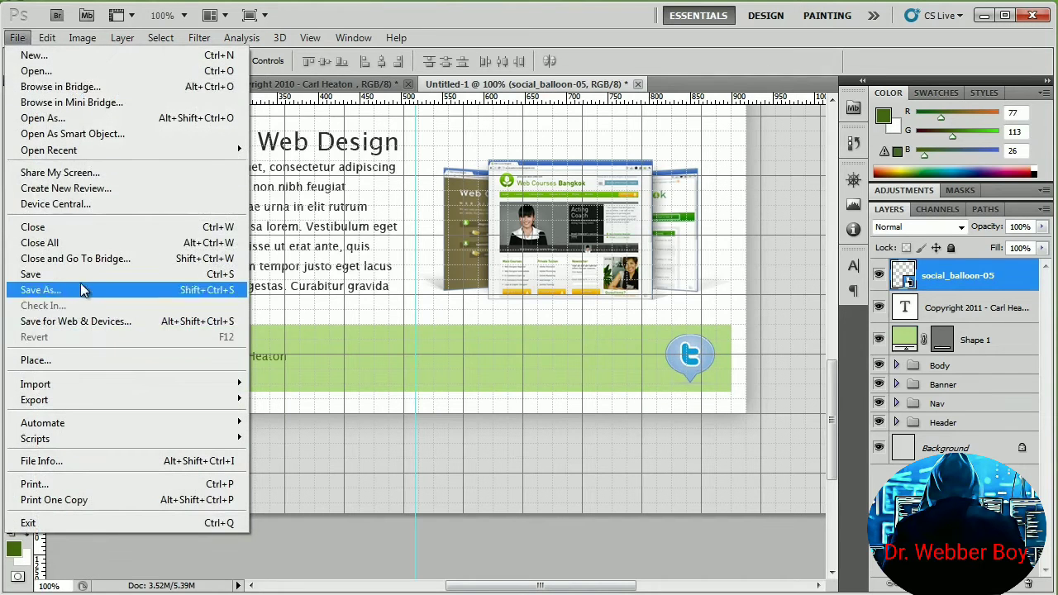
click(89, 358)
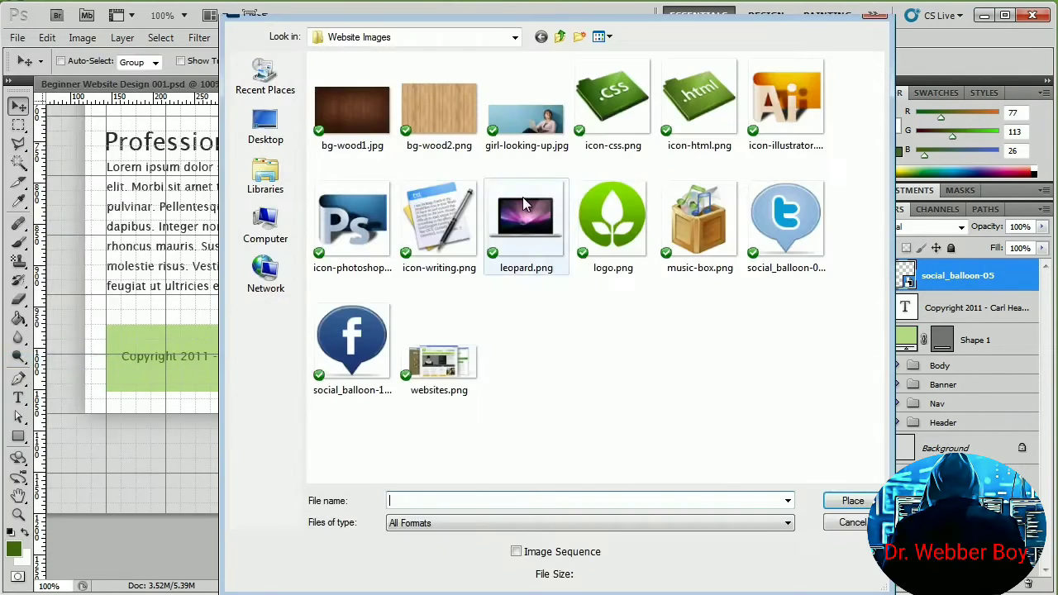
double_click(364, 339)
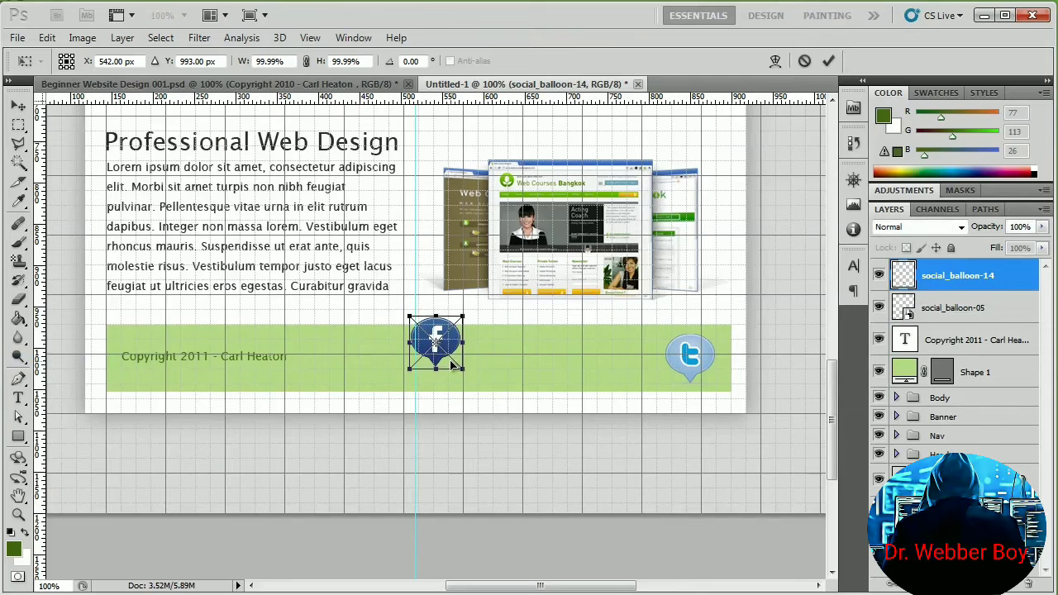
drag(454, 367, 640, 381)
key(Return)
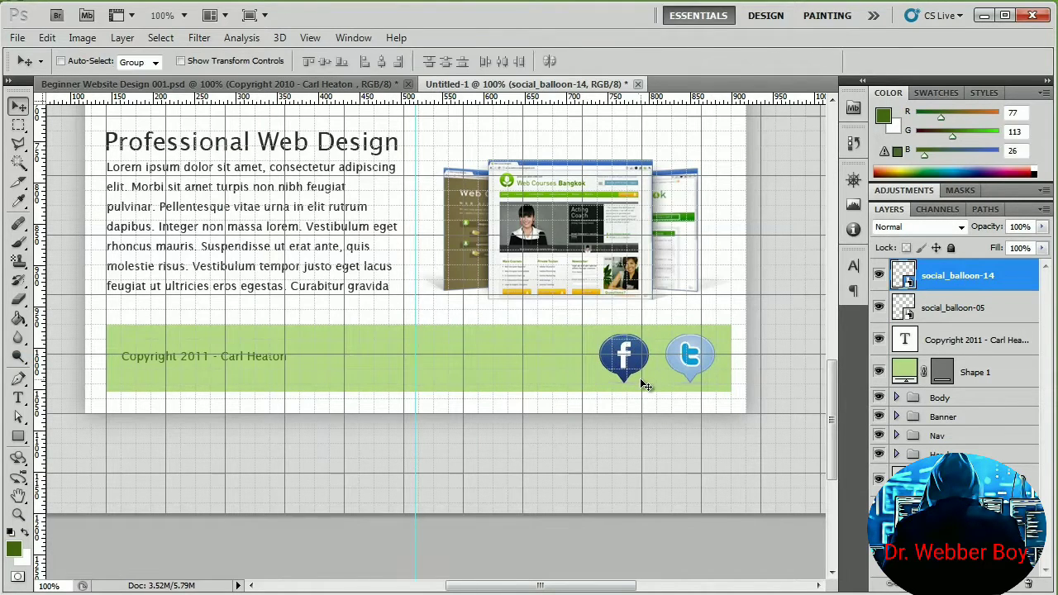
- Nudge the Facebook icon about 7 px right to tighten its gap to the Twitter icon
key(Right)
key(Right)
key(Right)
key(Right)
key(Right)
key(Right)
key(Right)
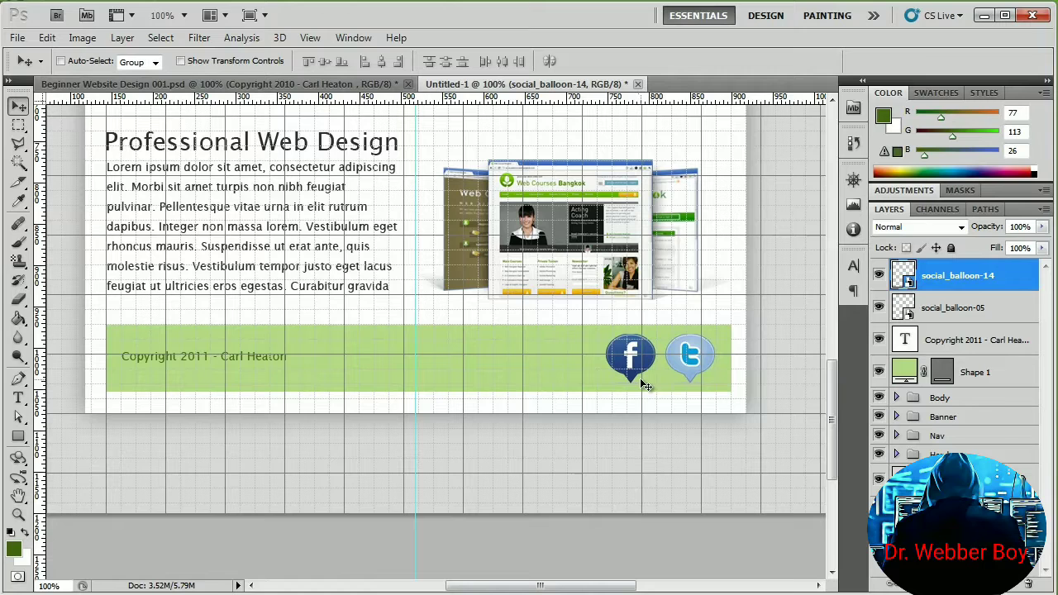
- Hide the grid and guides
key(ctrl+h)
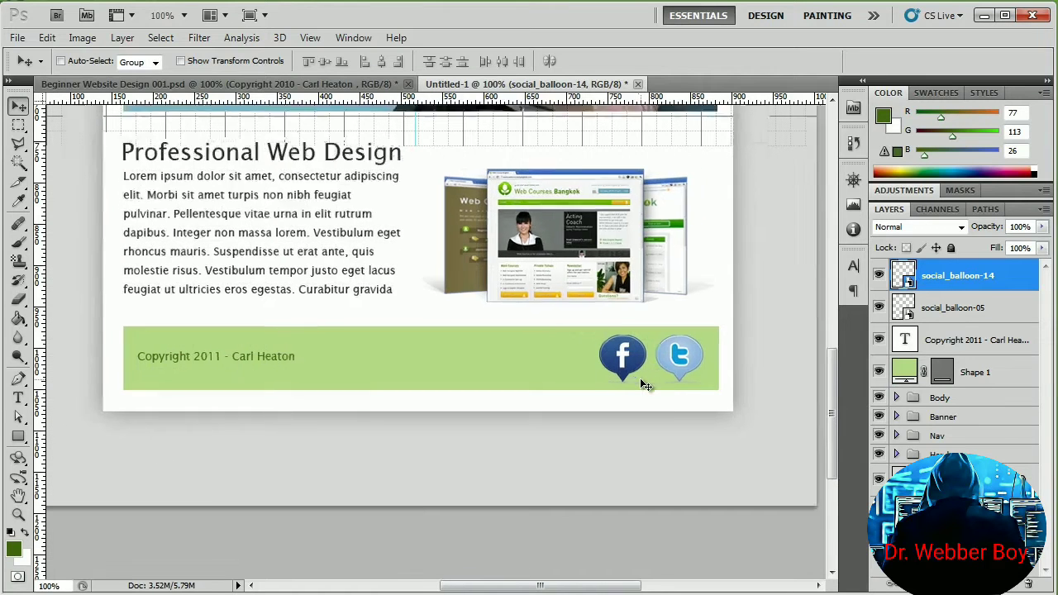
key(ctrl+minus)
mouse_move(833, 402)
mouse_down()
mouse_move(815, 288)
mouse_move(816, 400)
mouse_up()
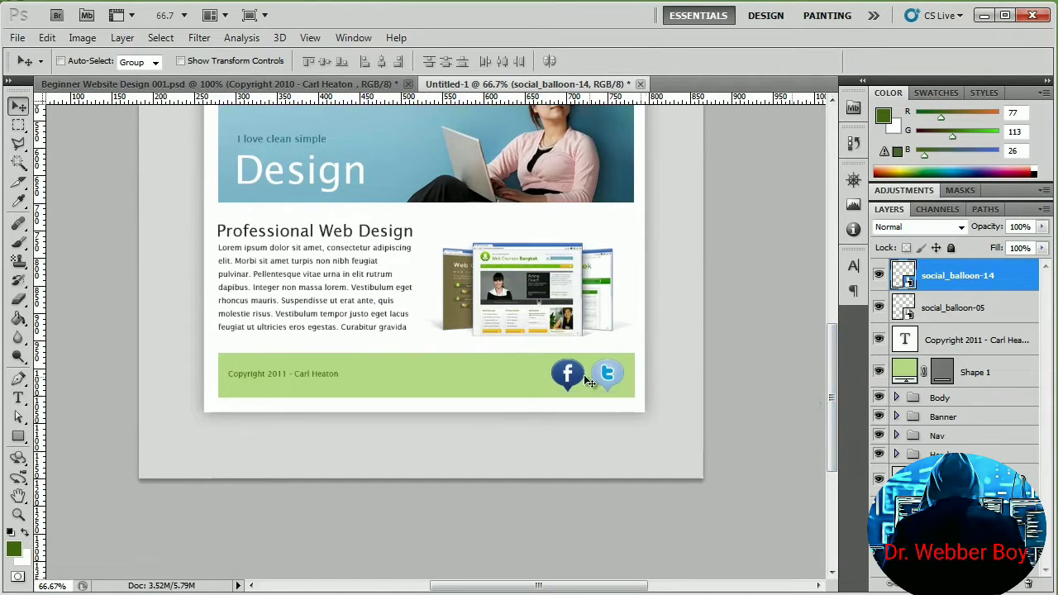
- Place the light wood image bg-wood2.png directly above the Background layer
click(951, 480)
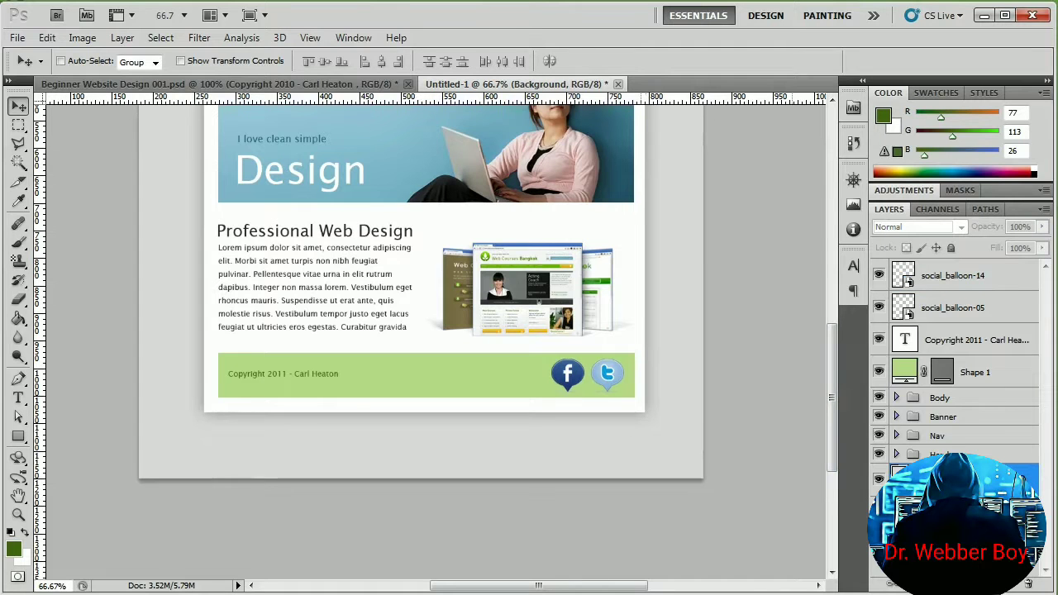
click(17, 38)
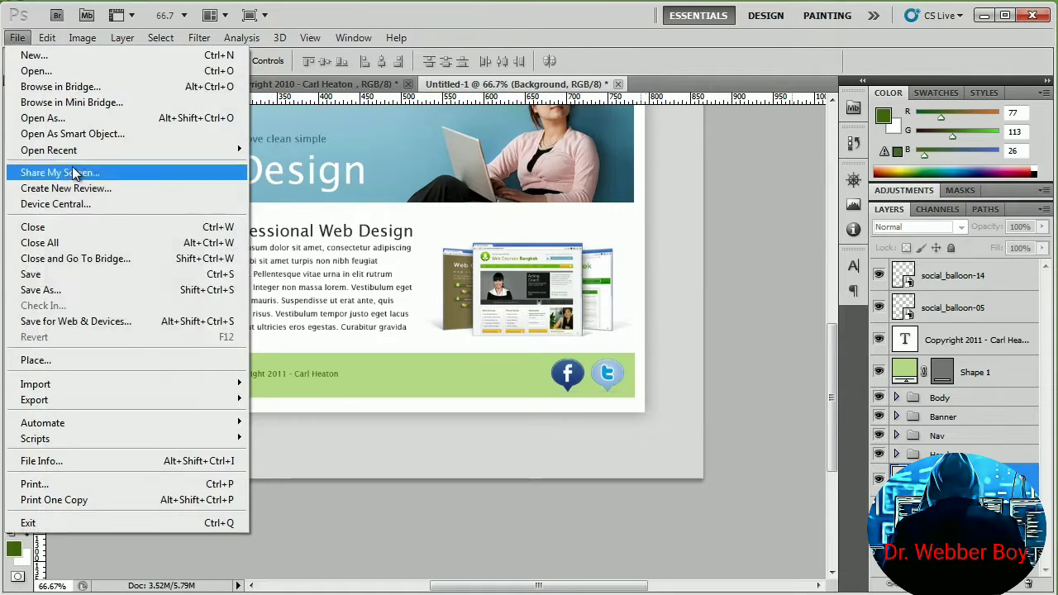
click(92, 358)
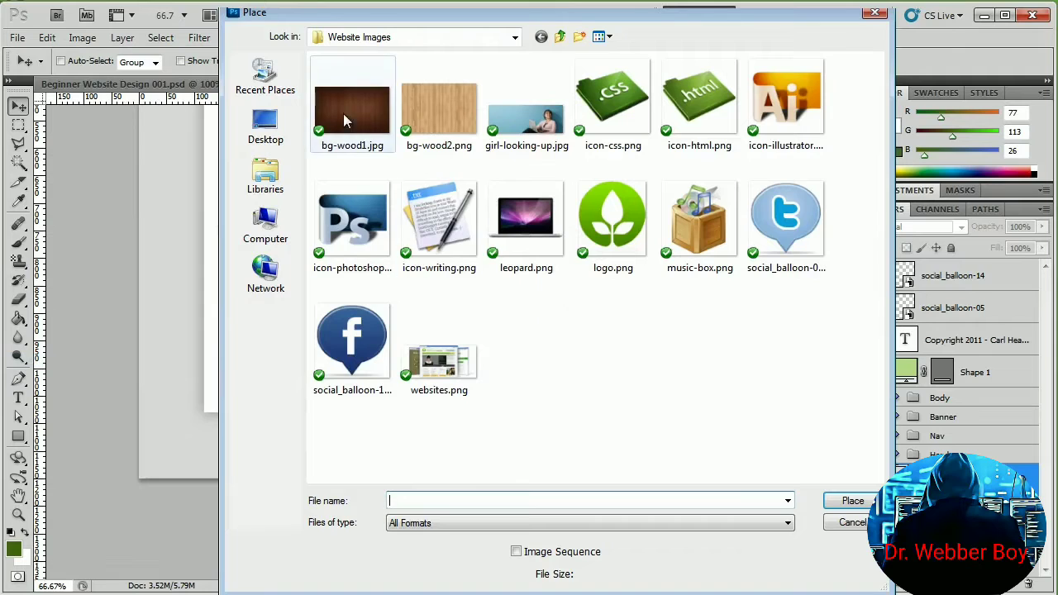
click(424, 105)
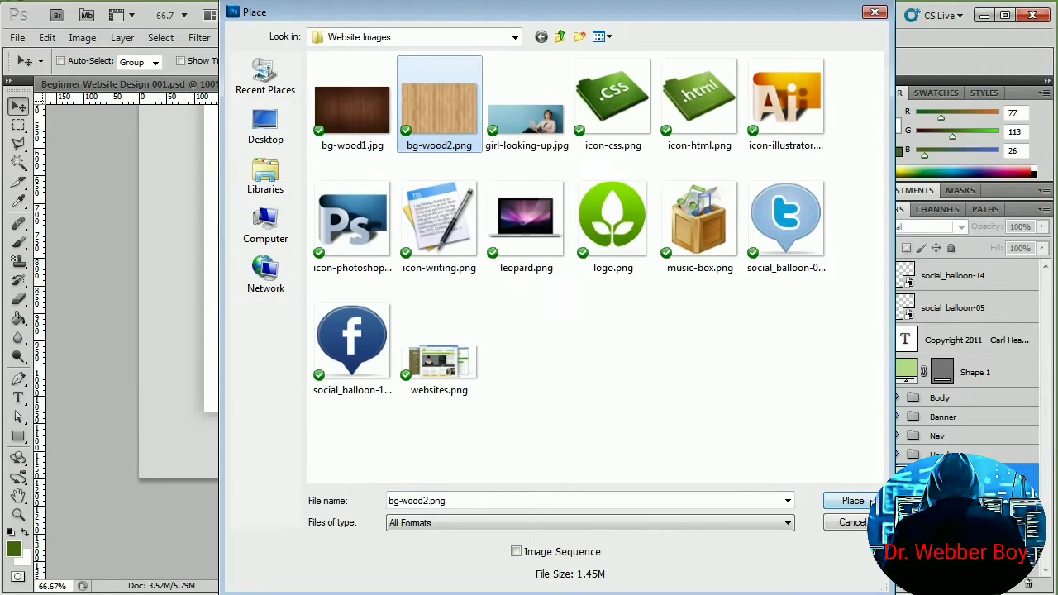
click(867, 502)
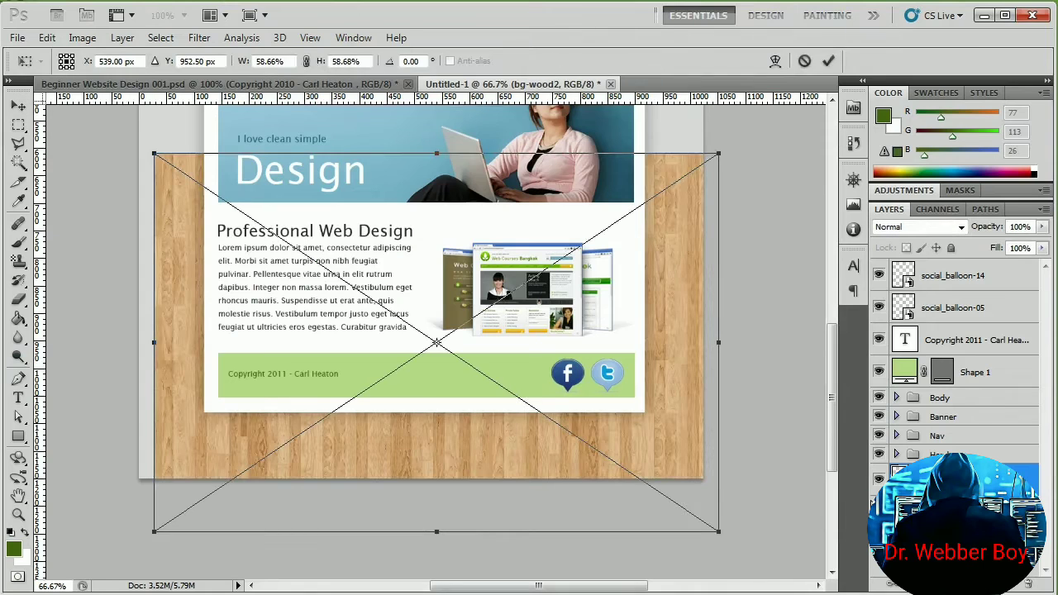
- Enlarge the wood image proportionally to about 111% and position it so it covers the whole canvas behind the page
key(ctrl+minus)
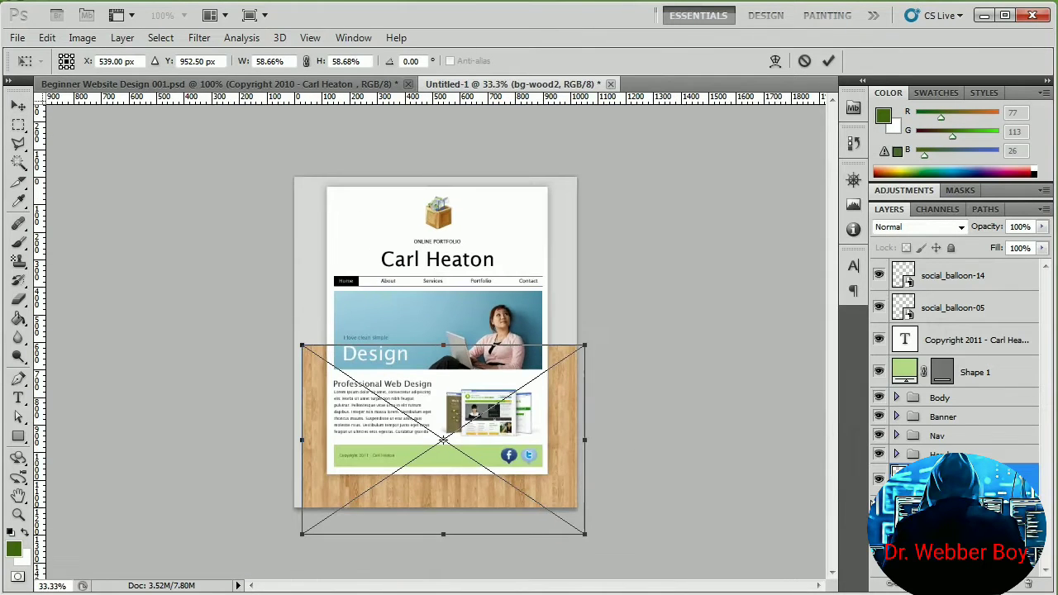
drag(584, 350, 630, 293)
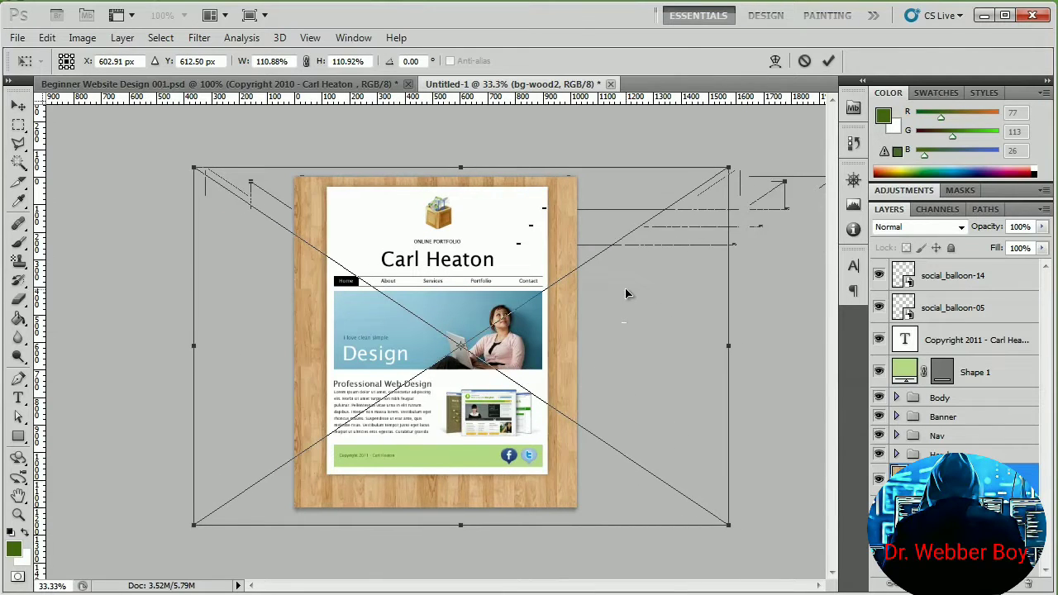
key(Return)
key(z)
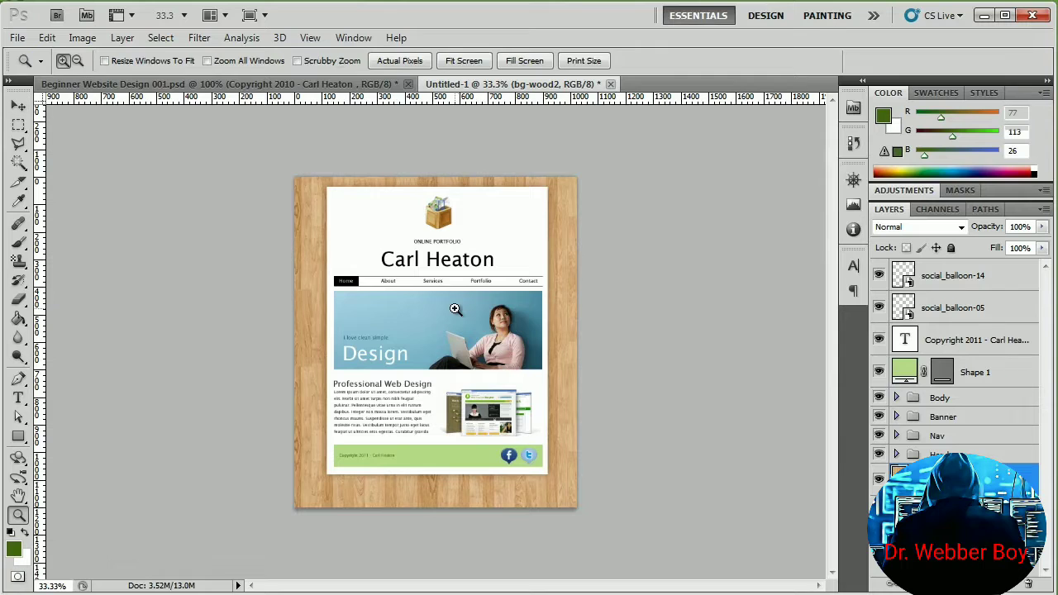
click(455, 308)
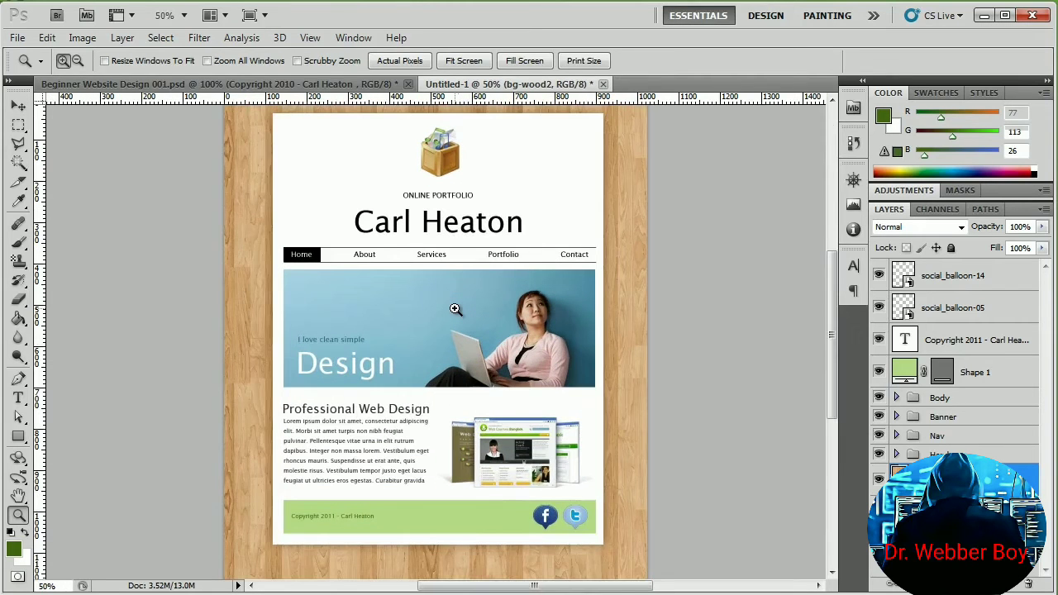